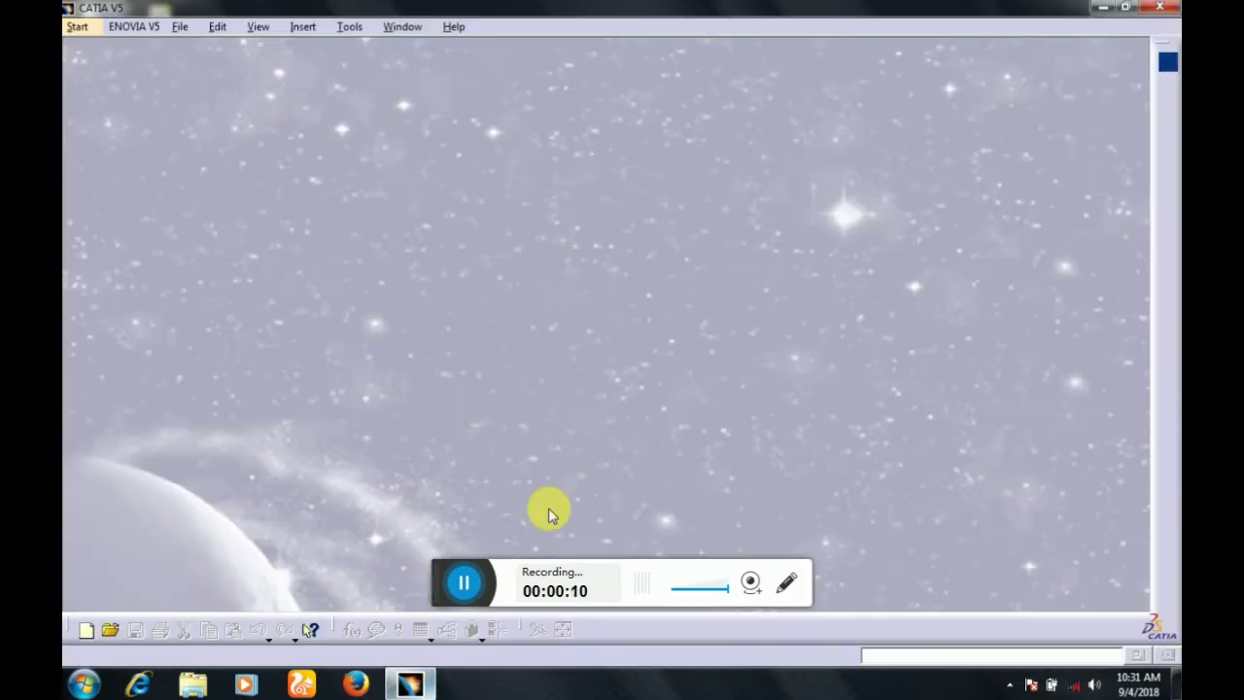
Create a new part in Part Design with the name "Eye end"
click(90, 36)
mouse_move(125, 67)
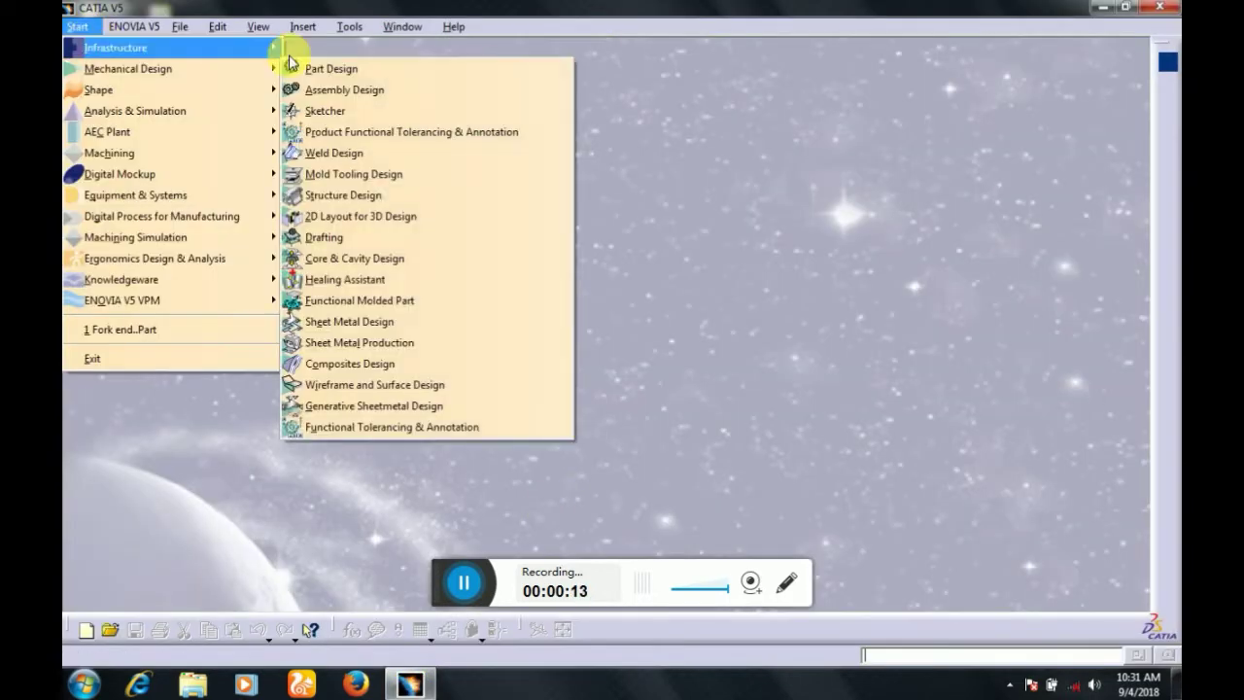
click(325, 69)
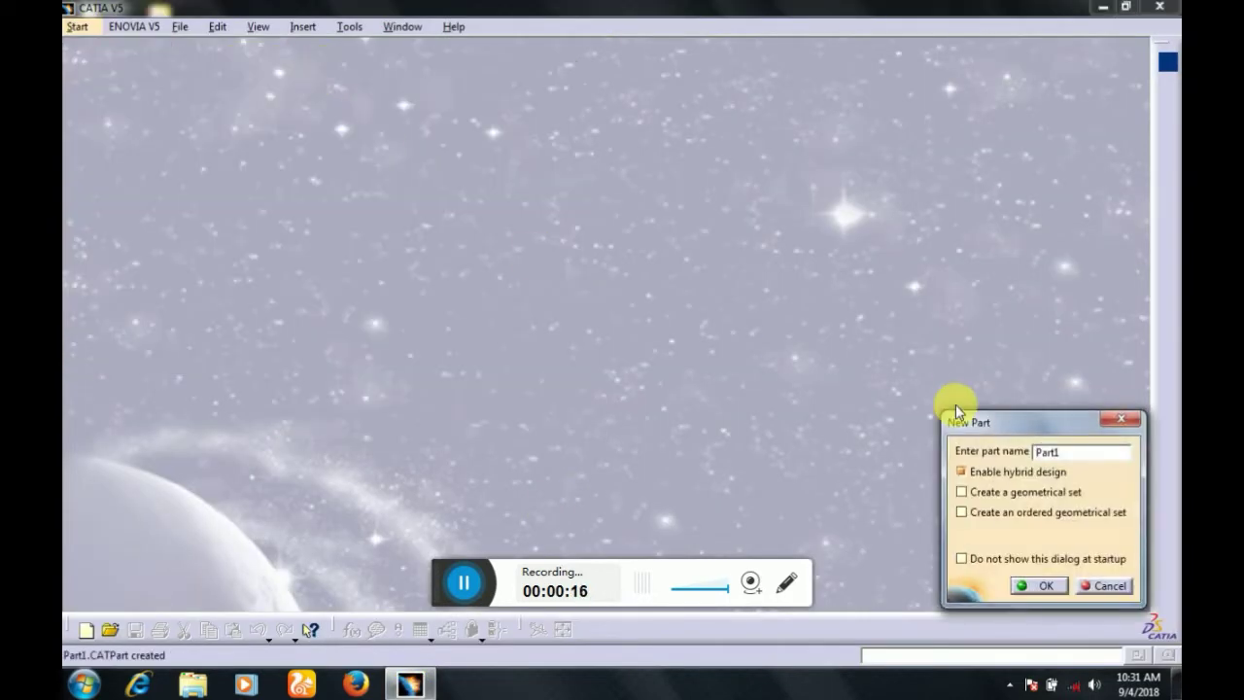
key(BackSpace)
key(BackSpace)
key(BackSpace)
key(BackSpace)
key(BackSpace)
text(Eye)
key(Return)
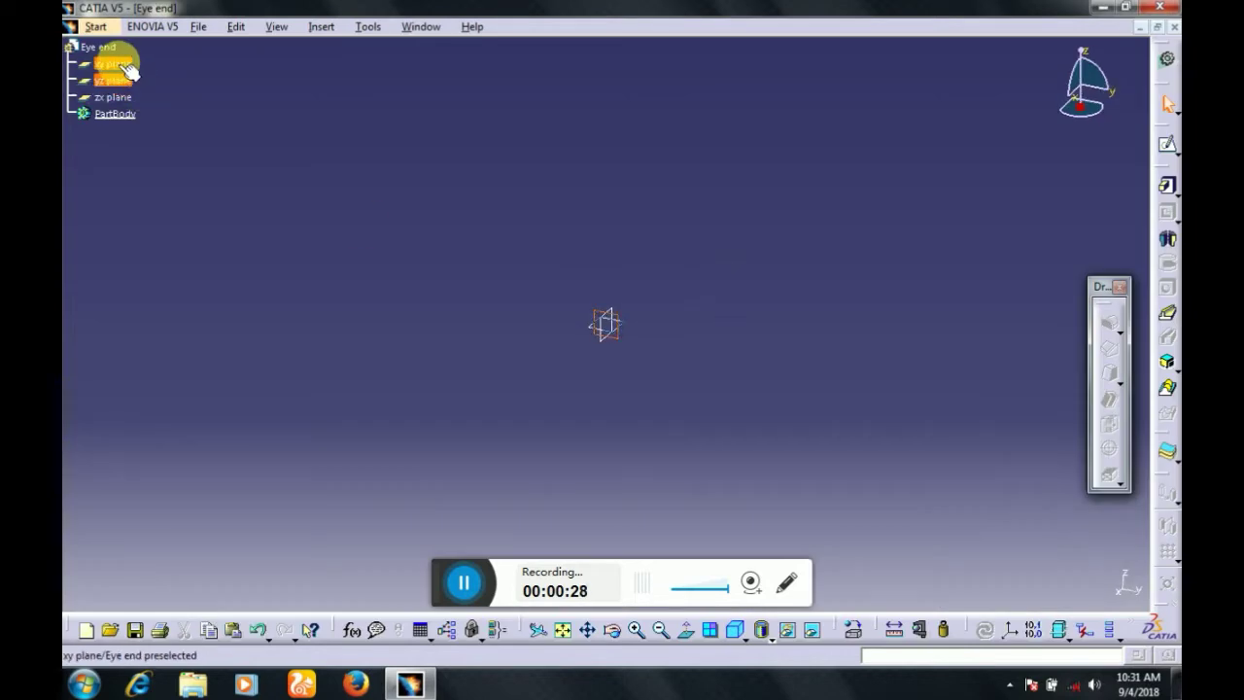
Start a sketch on the xy plane and draw two concentric circles at the origin, the outer one about 24 mm in radius
click(1167, 144)
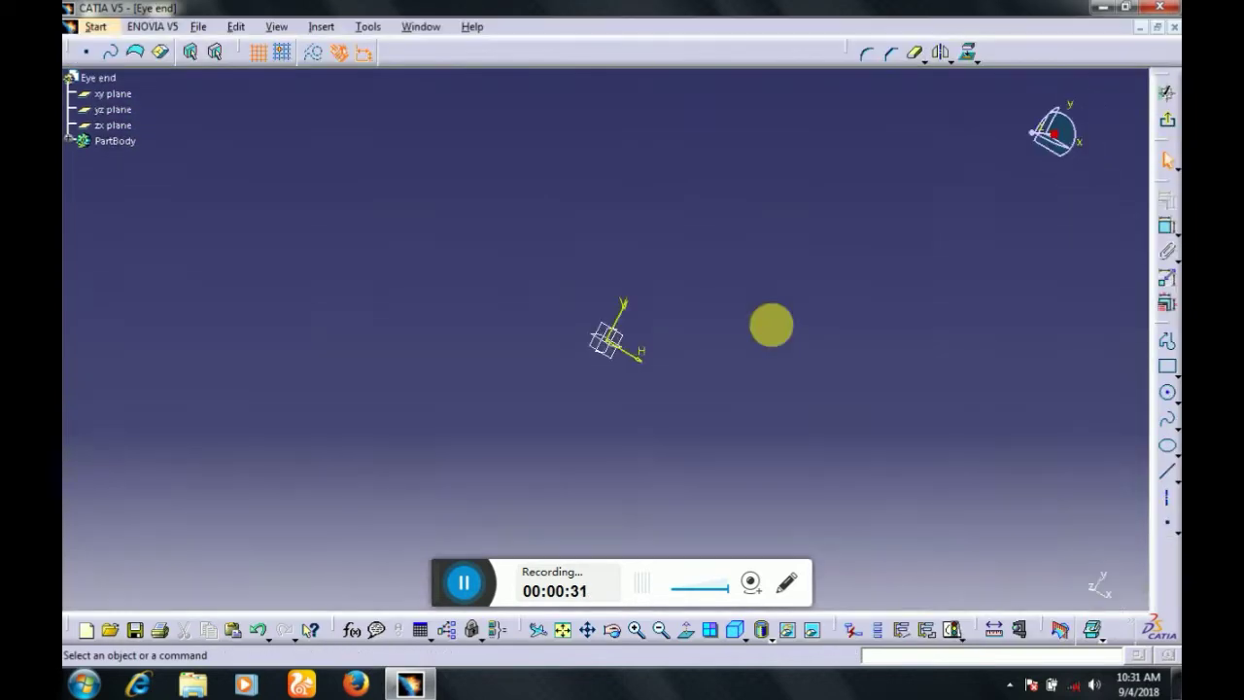
click(1168, 392)
click(613, 344)
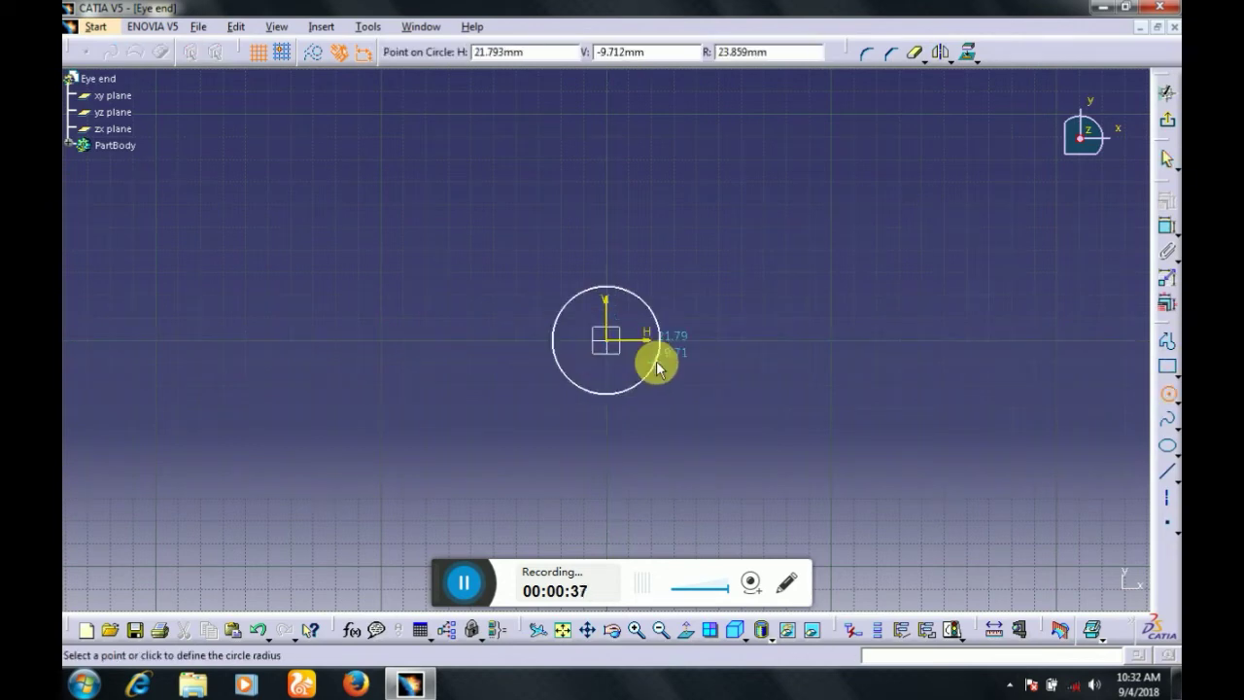
click(656, 357)
click(1167, 418)
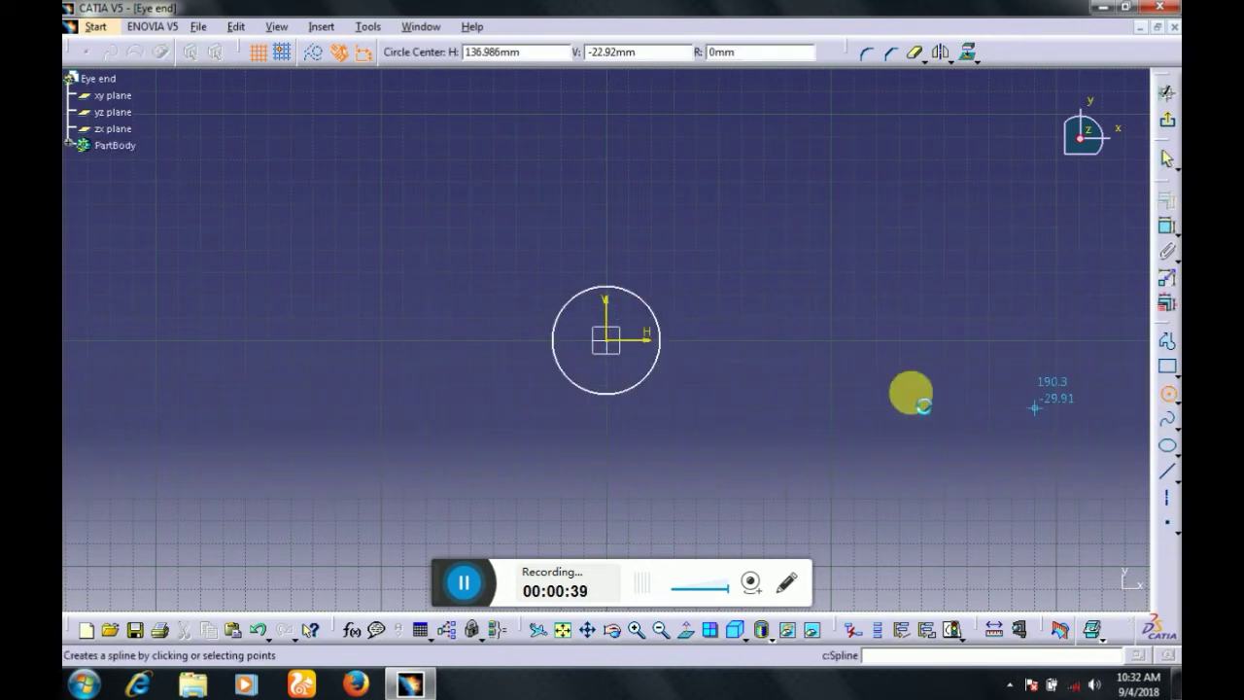
click(605, 339)
click(631, 363)
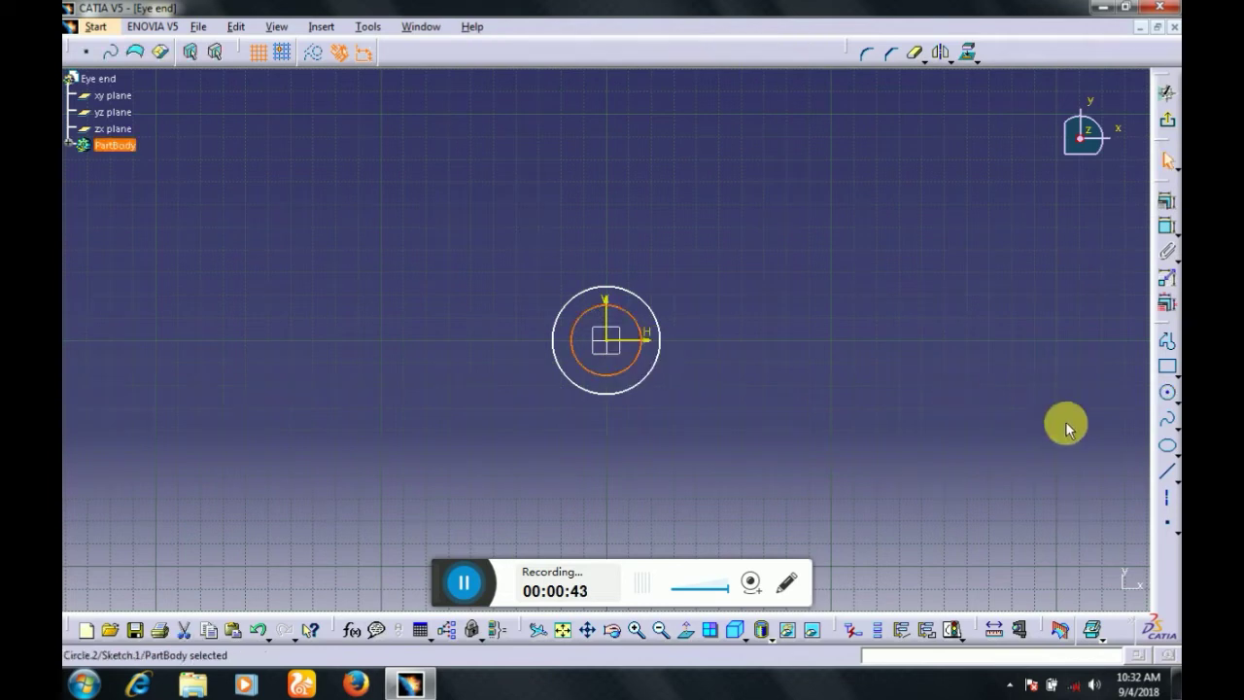
Sketch a horizontal rectangle about 55 by 18 mm, starting inside the outer circle and extending along the positive horizontal axis
click(1167, 368)
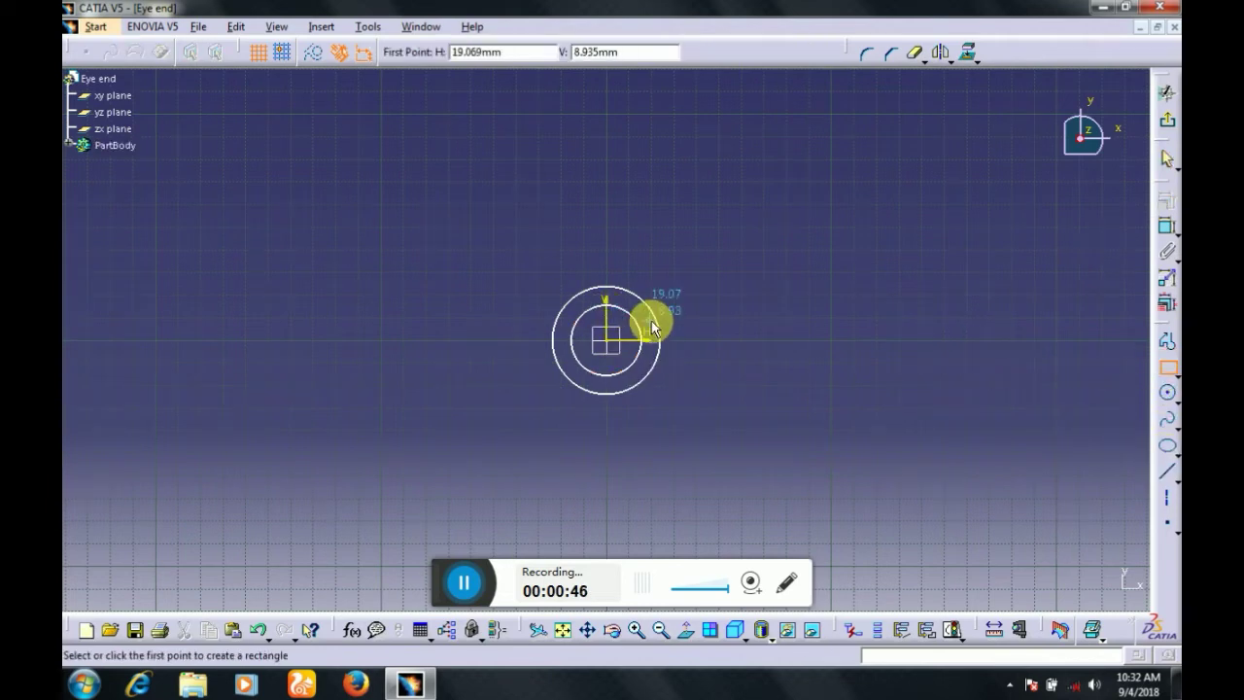
click(648, 321)
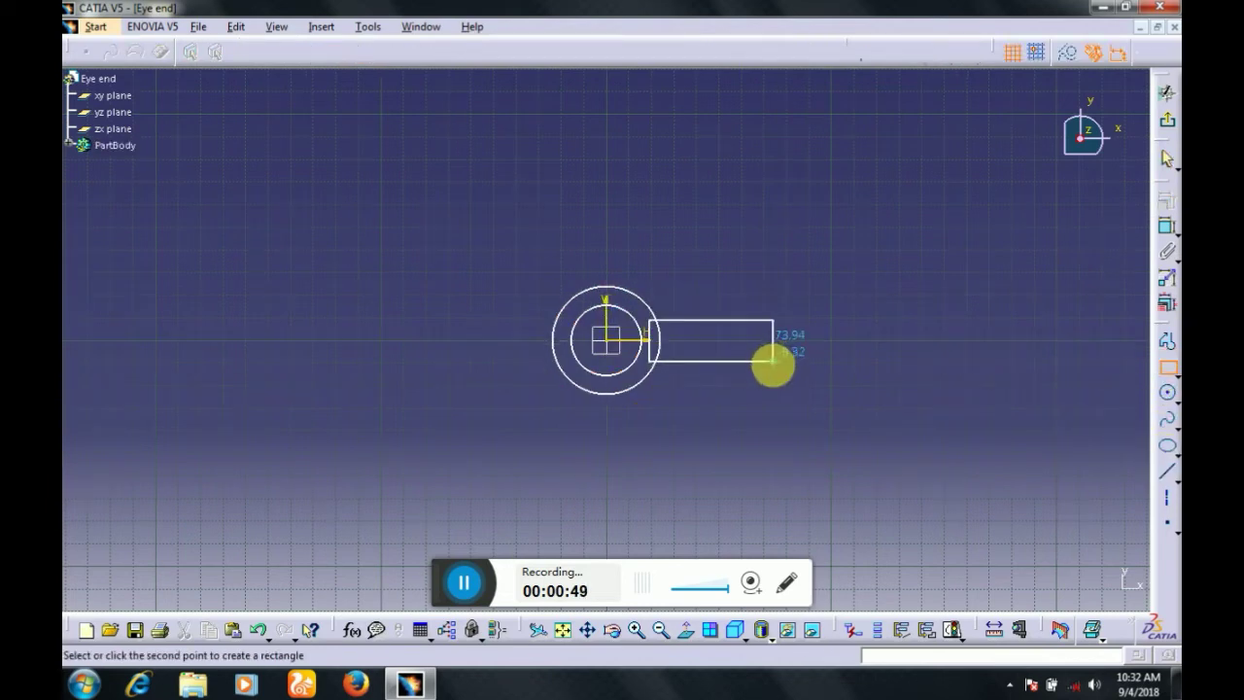
click(773, 361)
Dimension the outer circle with a diameter of 48 mm
click(646, 298)
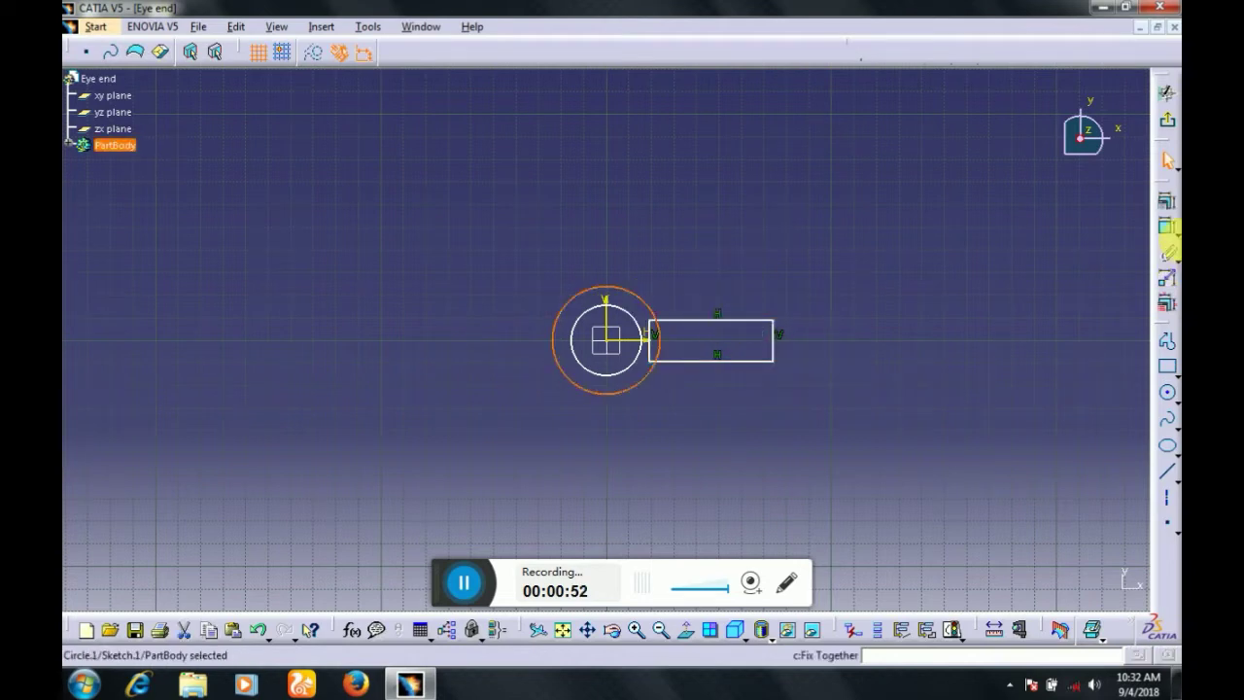
click(1167, 228)
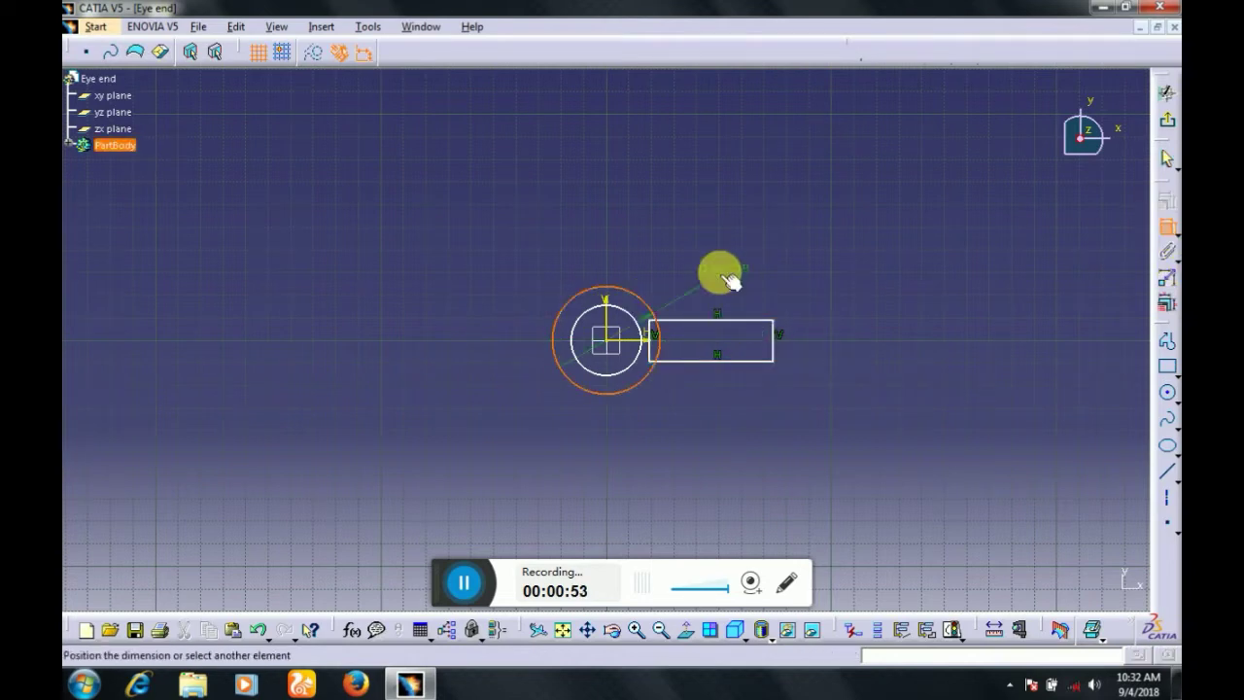
double_click(502, 257)
text(48mm)
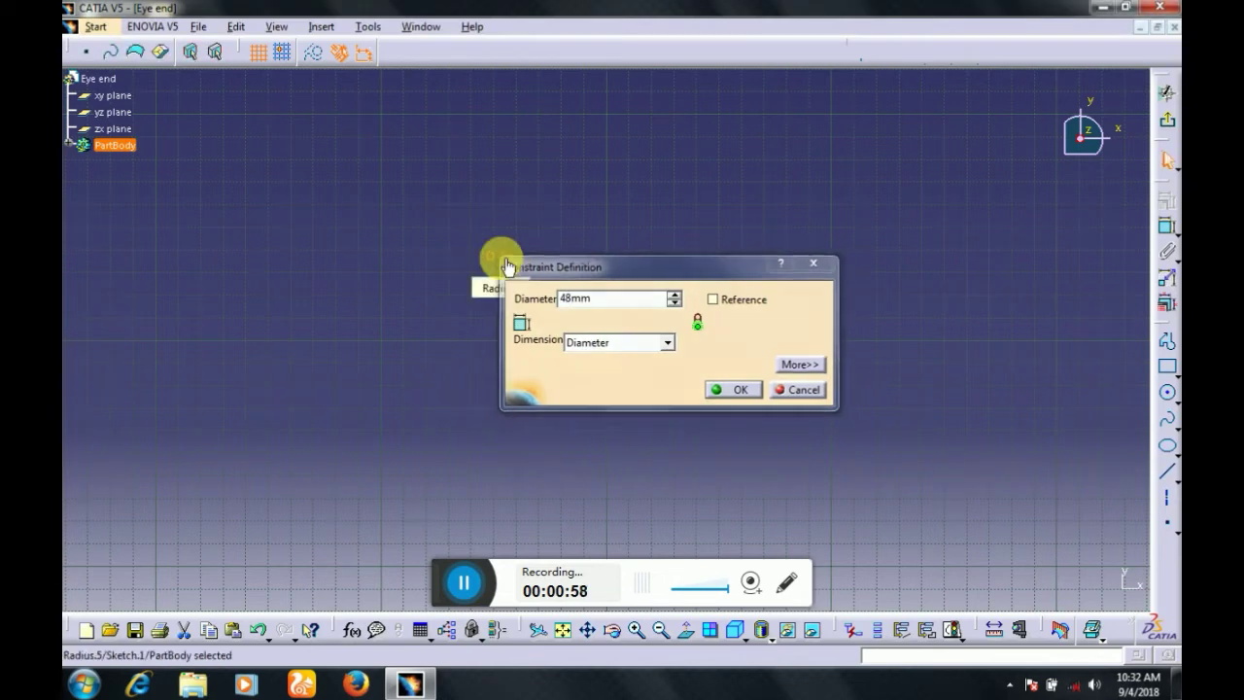
key(Return)
Dimension the inner circle with a diameter of 24 mm
click(570, 339)
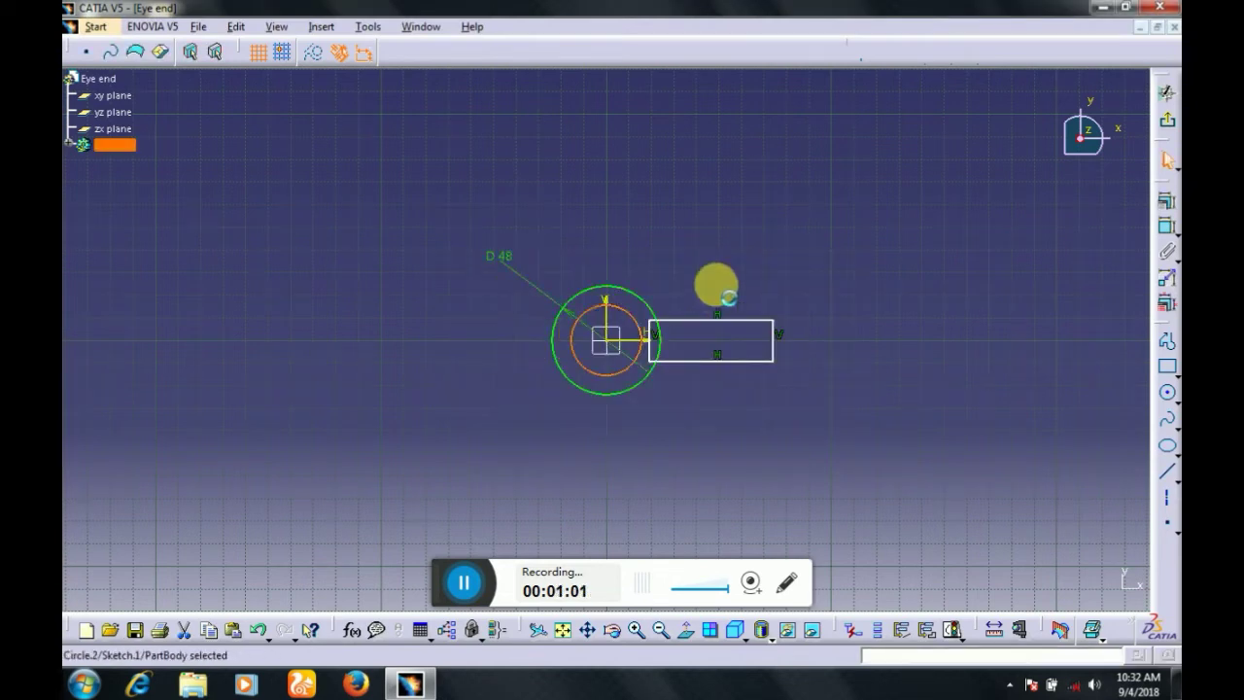
click(1166, 227)
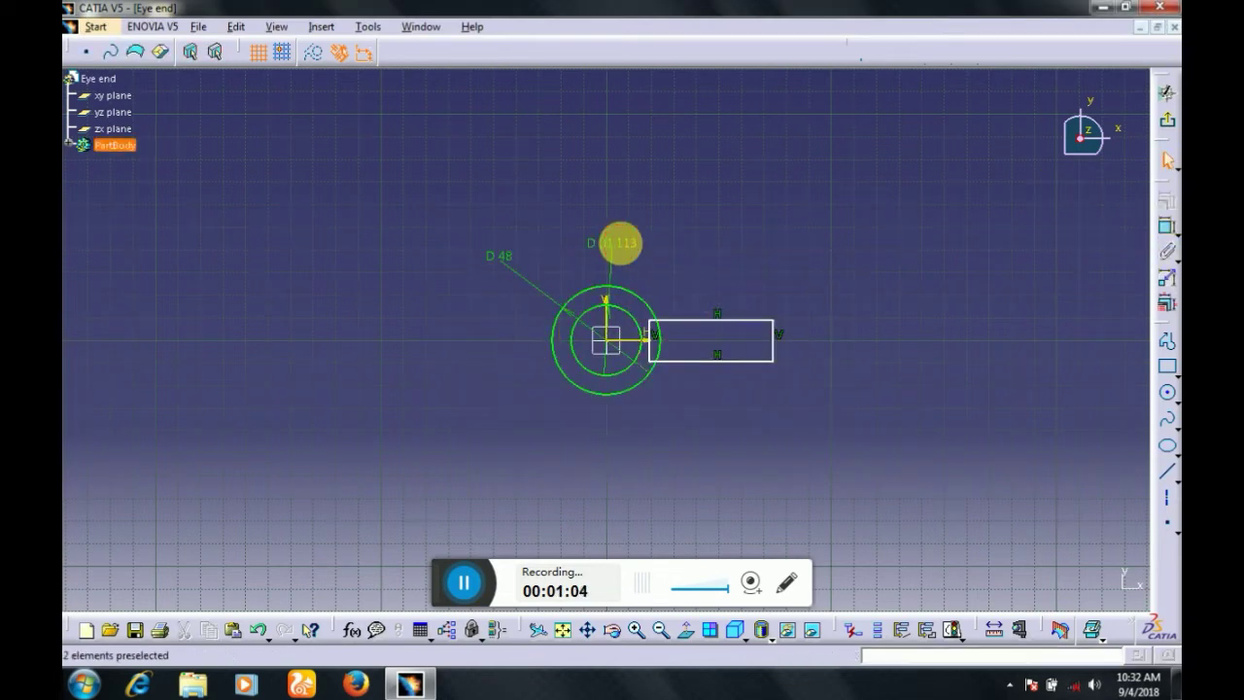
double_click(618, 243)
text(24)
key(Return)
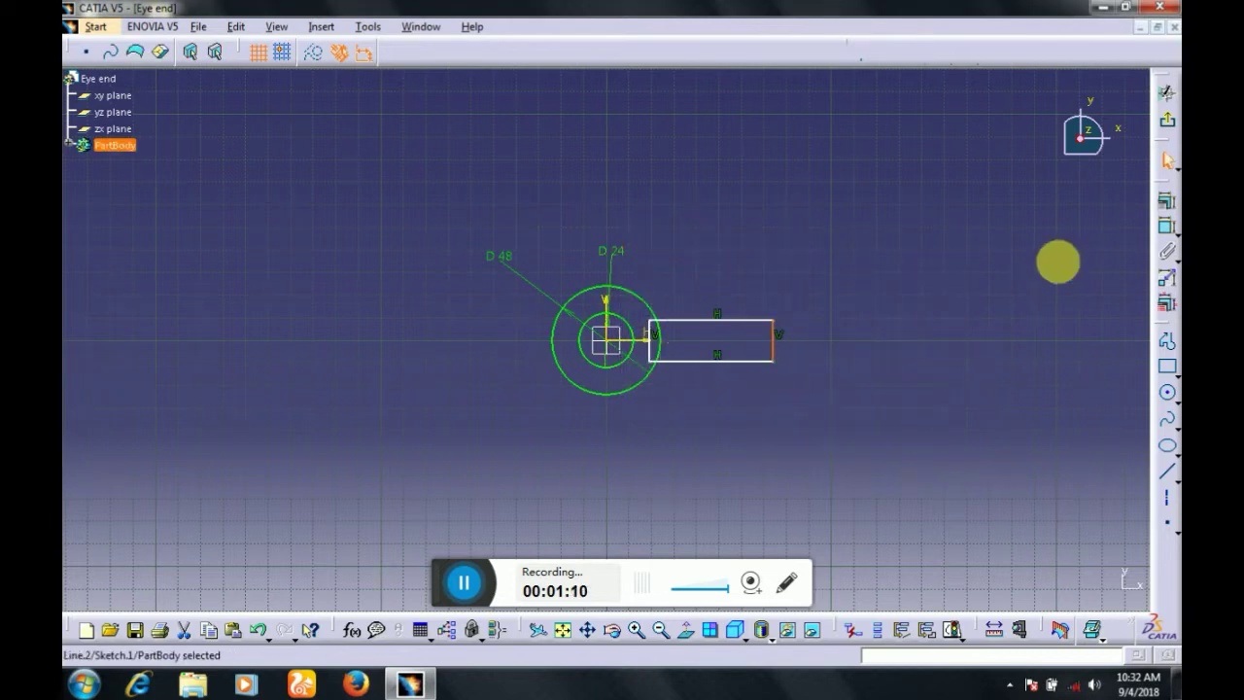
Dimension the rectangle's far vertical edge with a length of 28 mm
click(1166, 228)
click(773, 342)
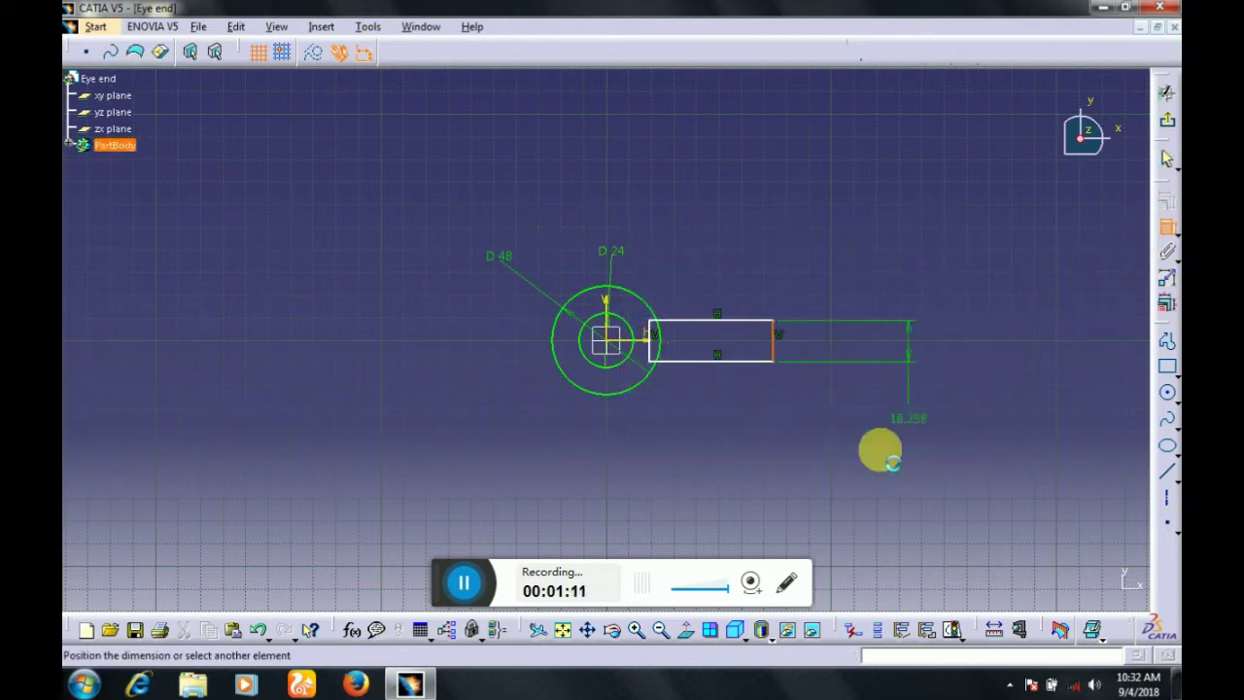
double_click(916, 397)
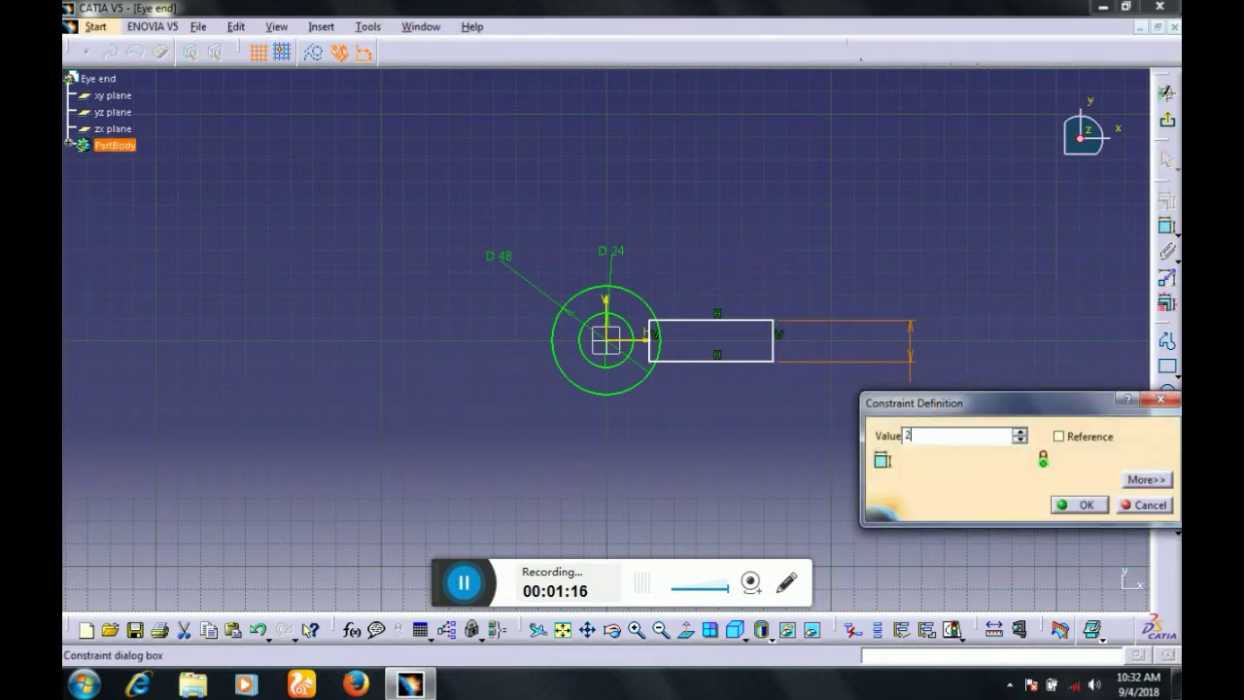
key(Return)
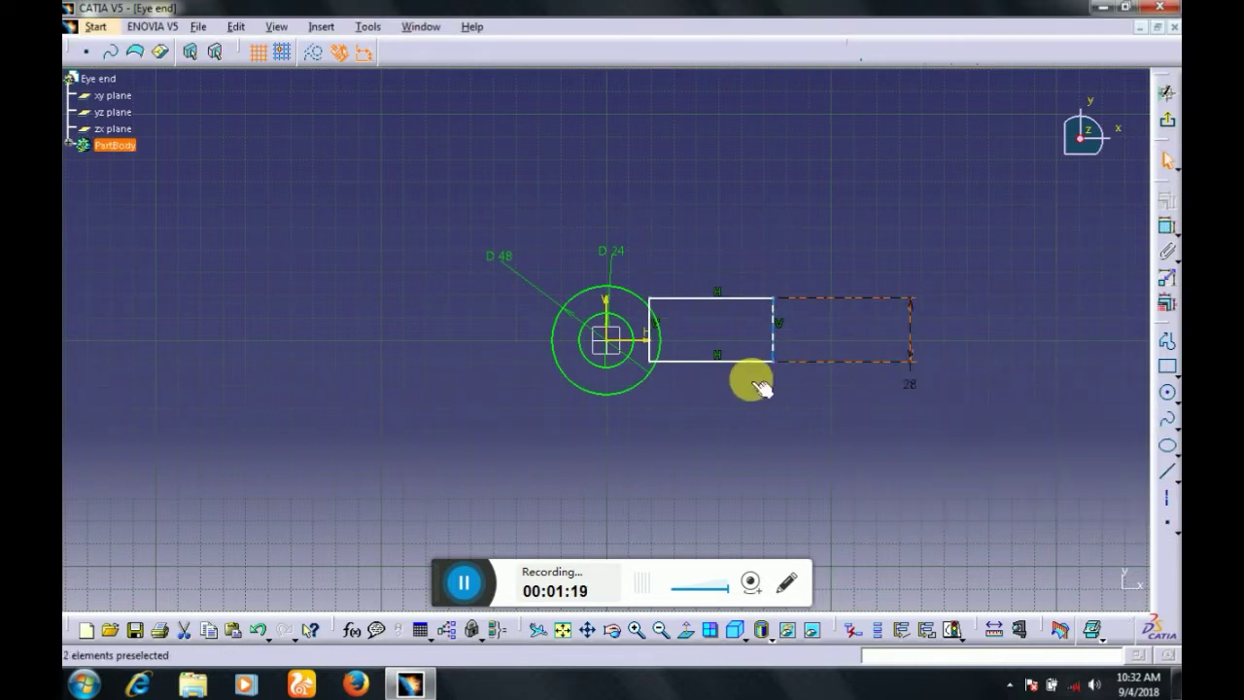
Constrain the rectangle's far edge 86 mm from the vertical axis and extend its near edge back into the outer circle
click(773, 340)
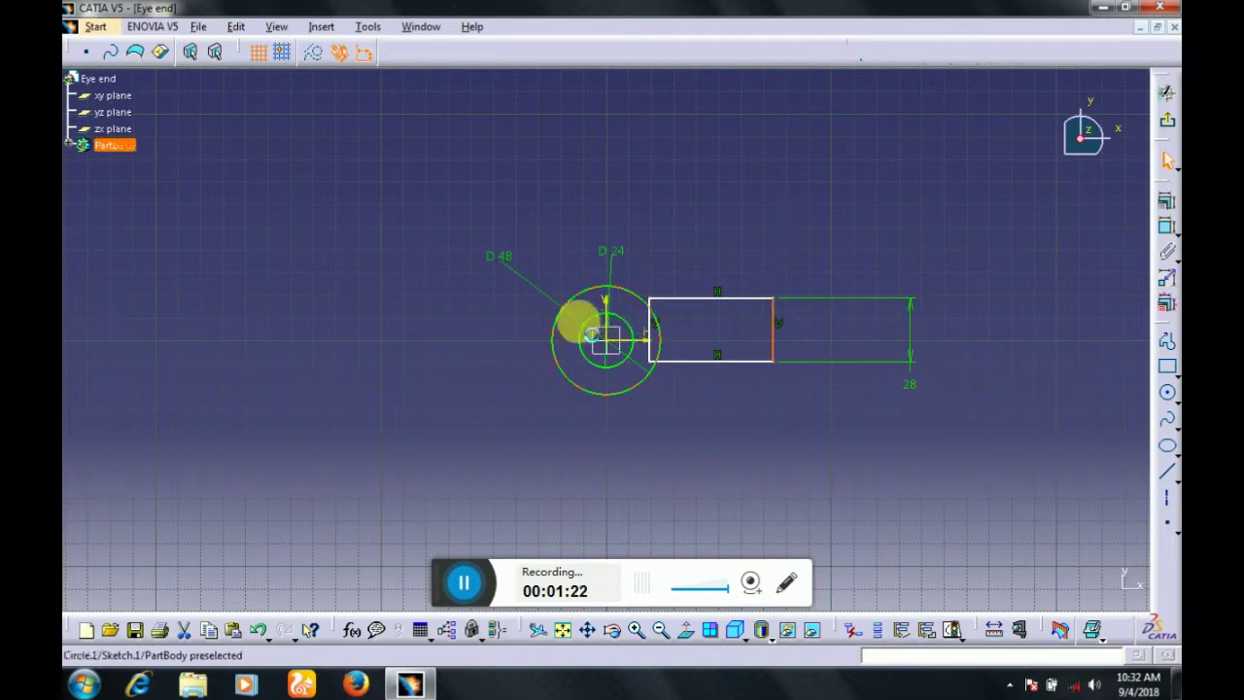
ctrl+click(606, 305)
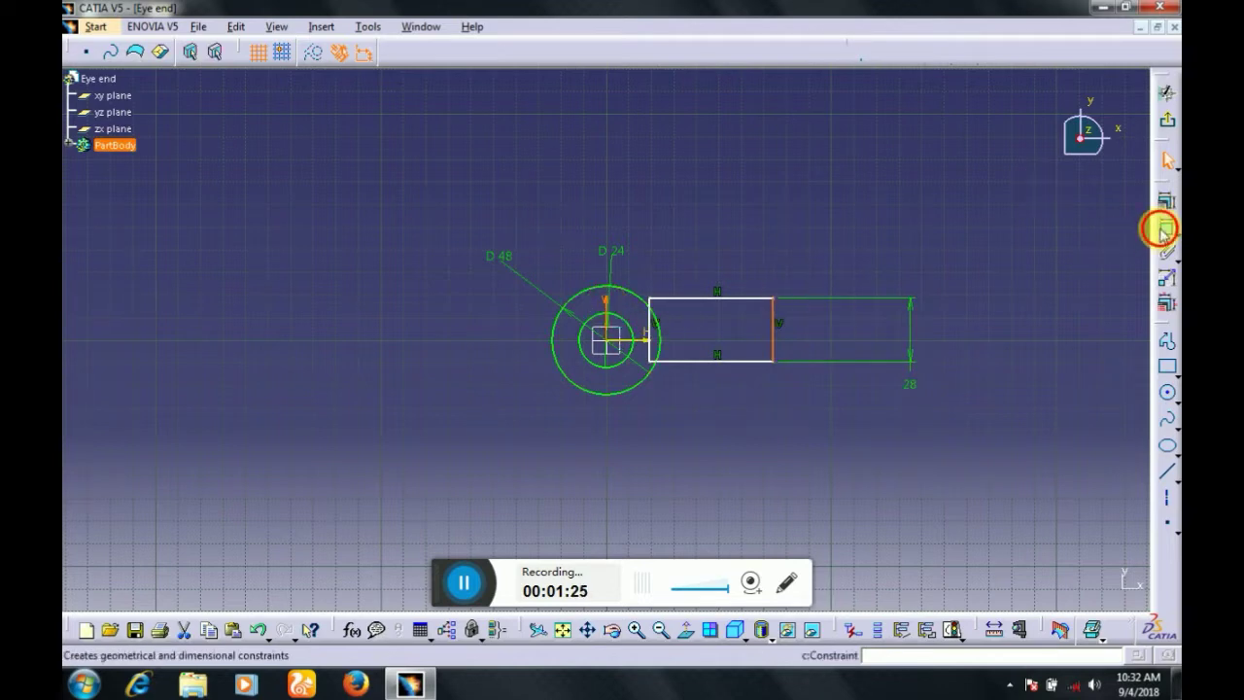
click(1163, 231)
double_click(724, 242)
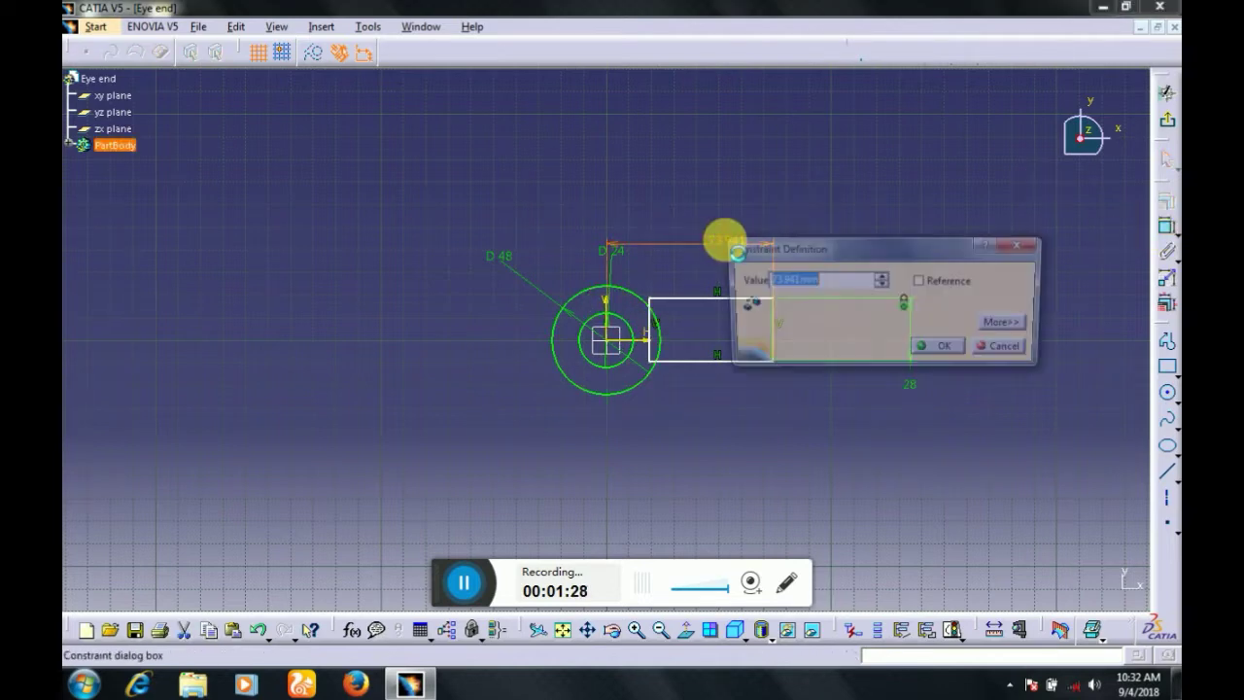
key(Return)
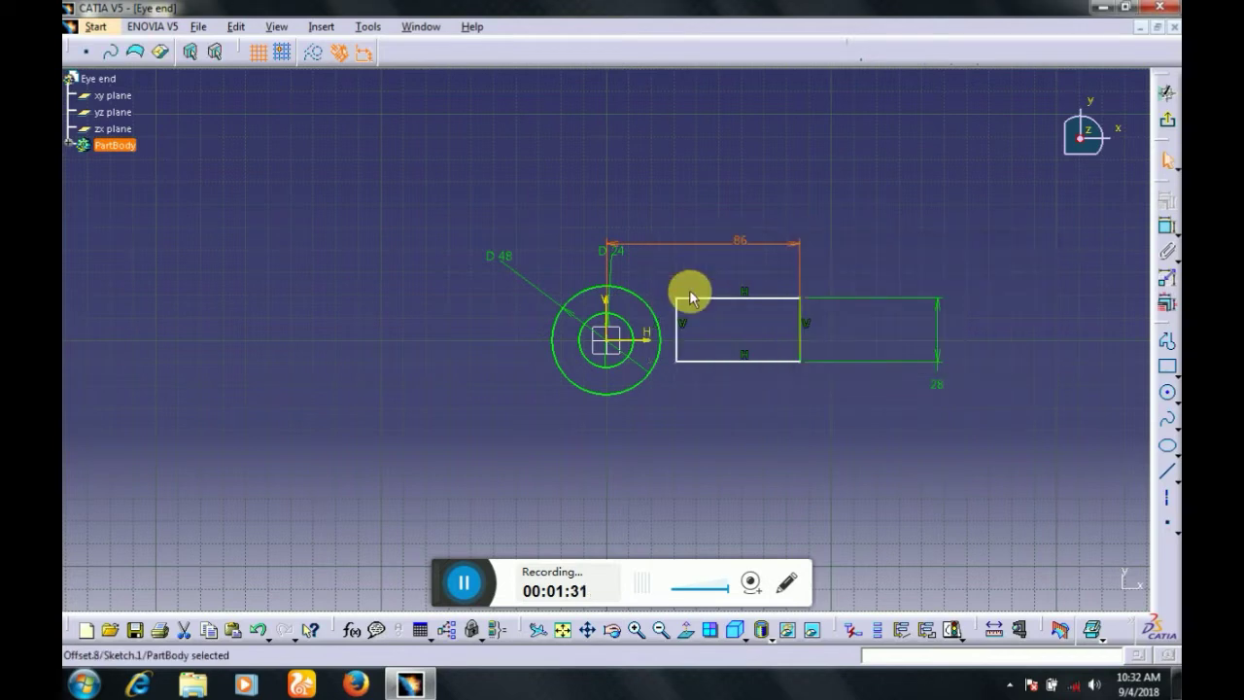
drag(674, 313, 650, 355)
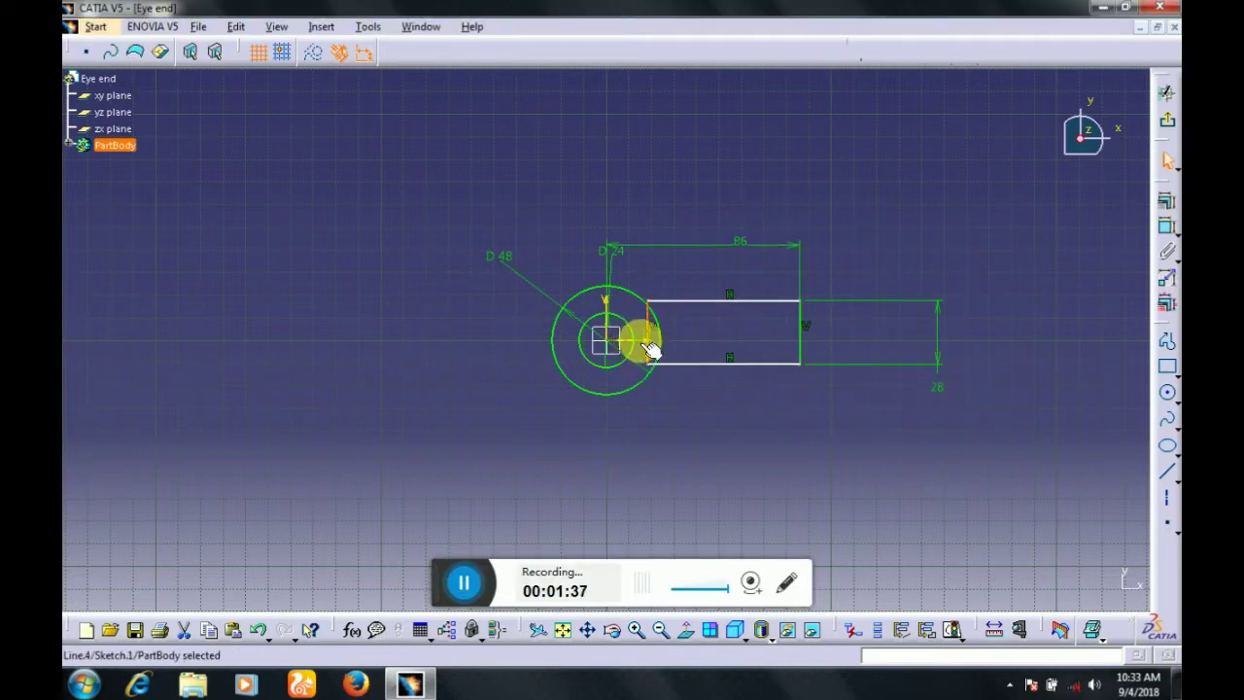
Constrain the rectangle's lower edge 14 mm from the horizontal axis and shift its near edge slightly further into the outer circle
click(646, 342)
ctrl+click(693, 364)
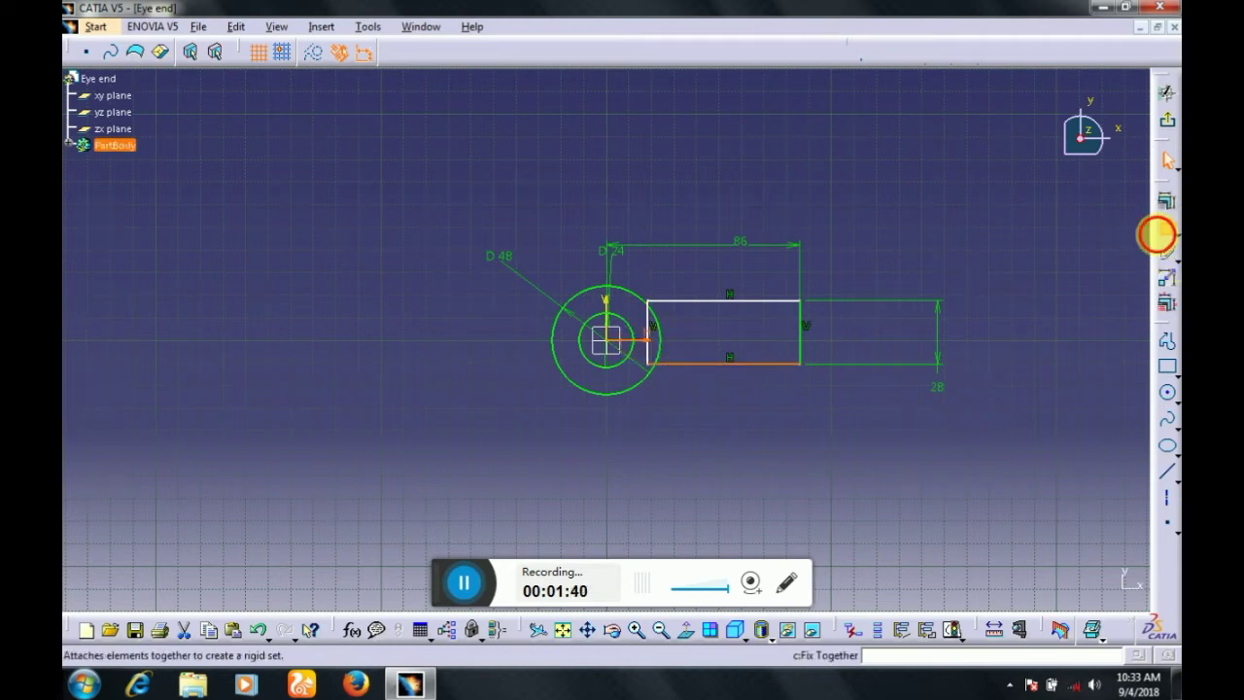
click(1157, 234)
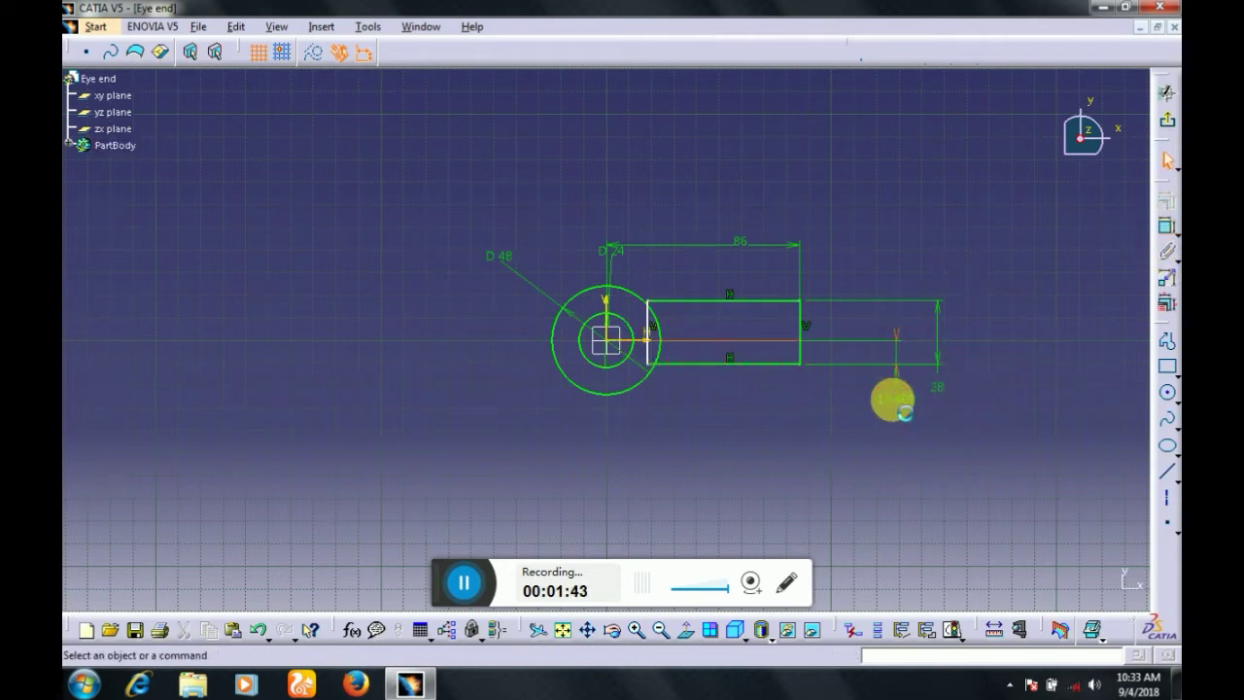
double_click(892, 398)
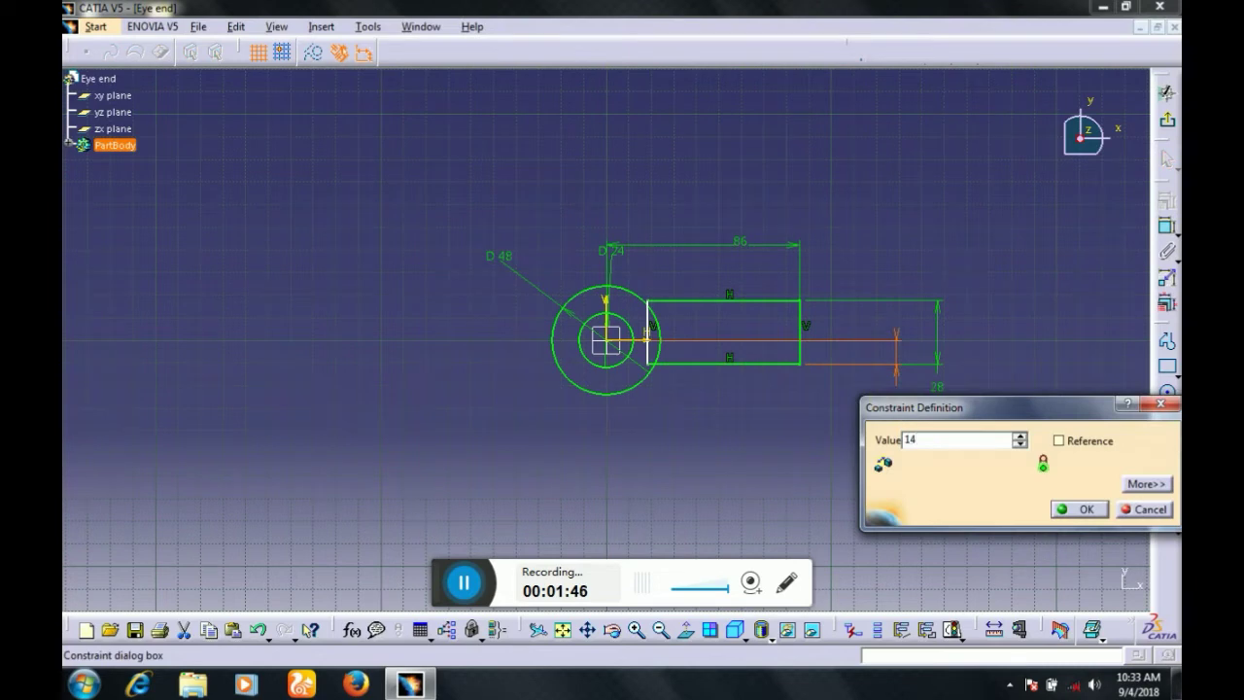
key(Return)
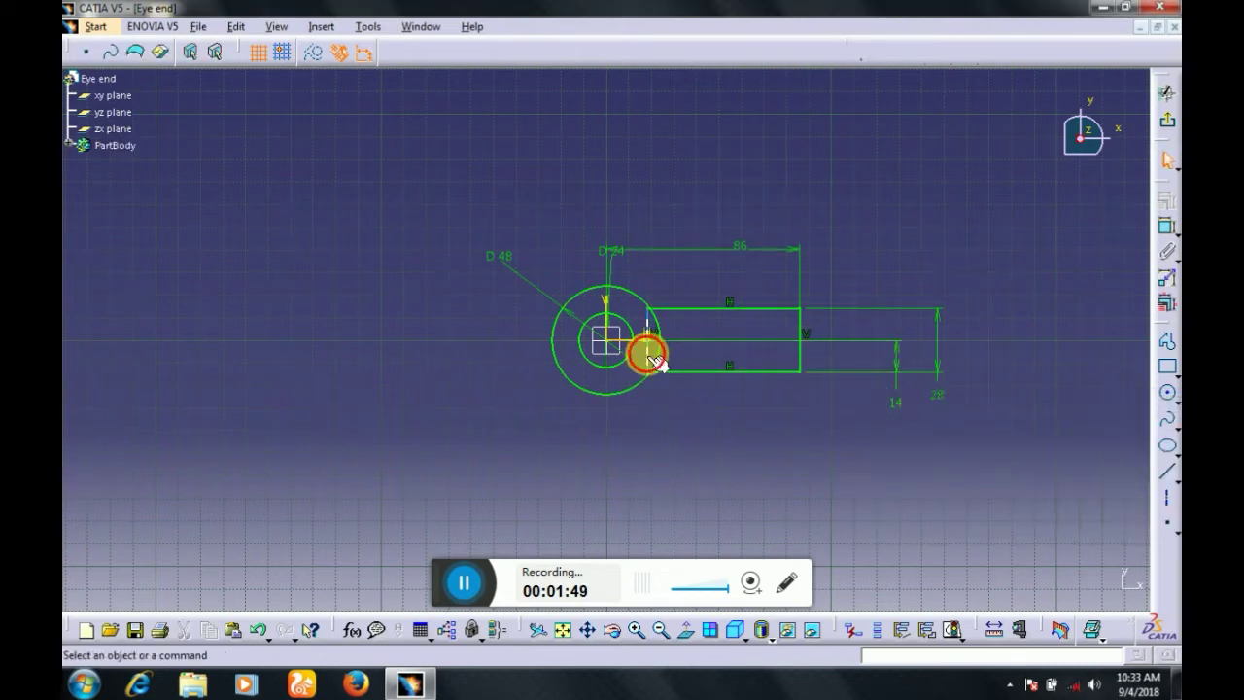
click(648, 355)
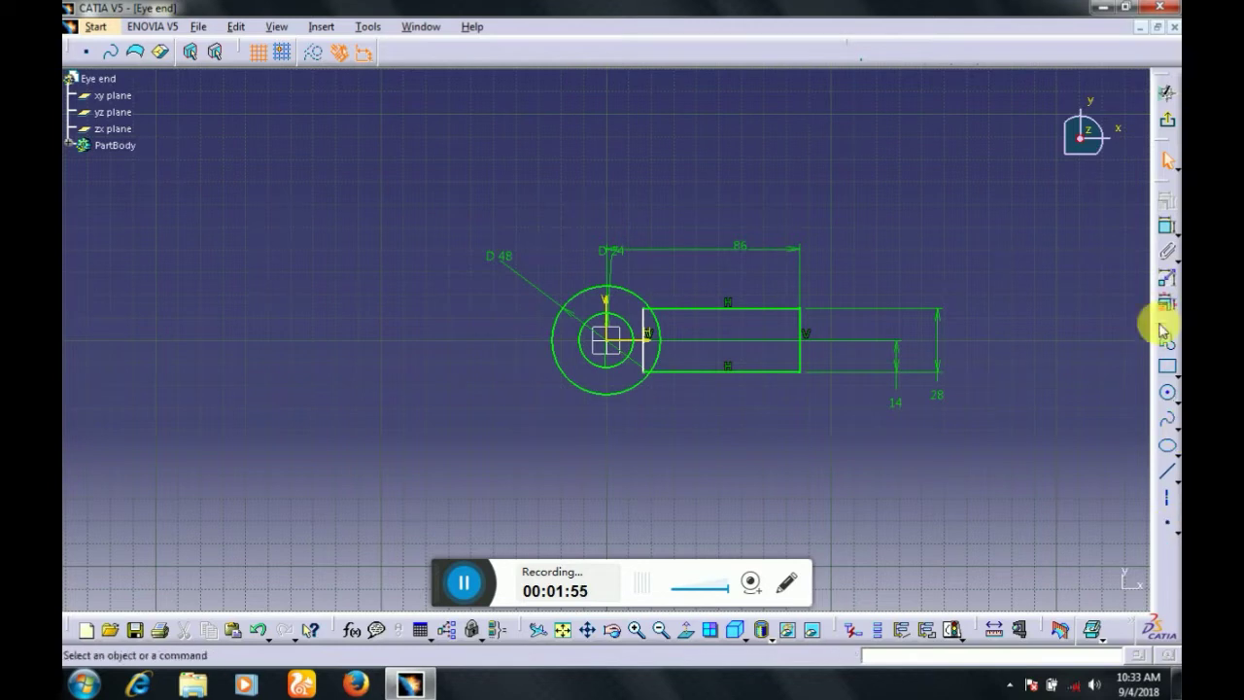
Quick Trim the rectangle's near edge, the outer circle's arc between the shank lines, and the line ends inside the circle
drag(1160, 325, 1123, 282)
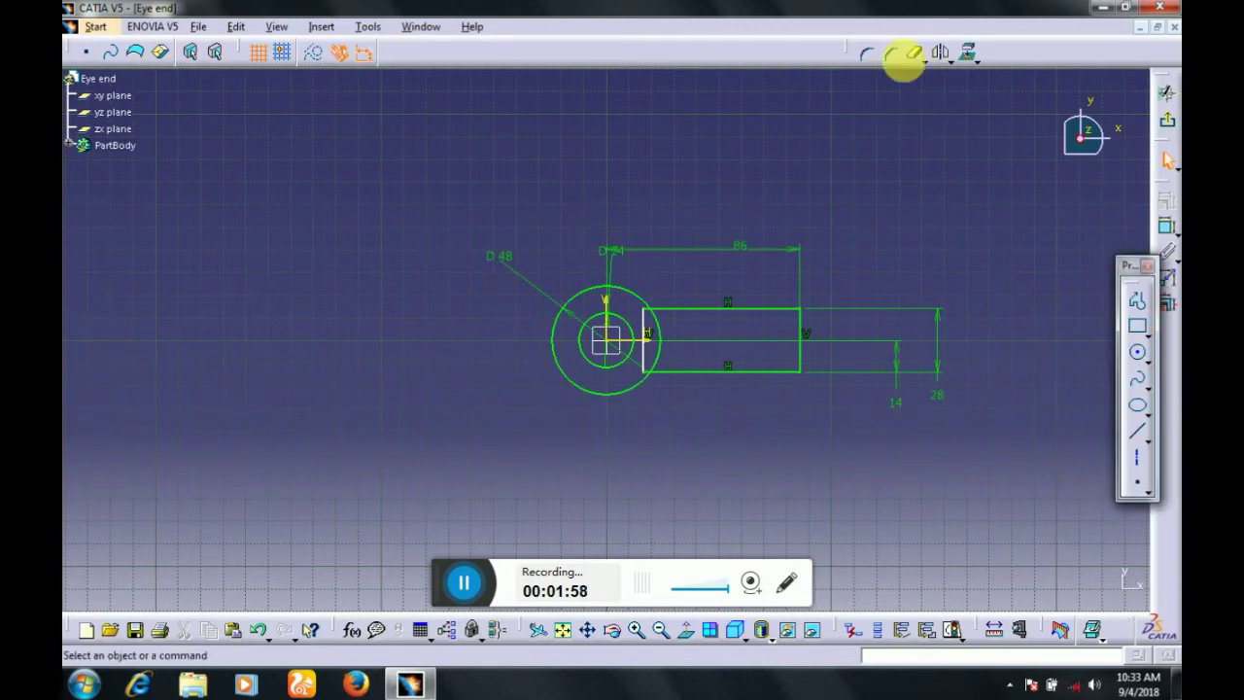
click(890, 53)
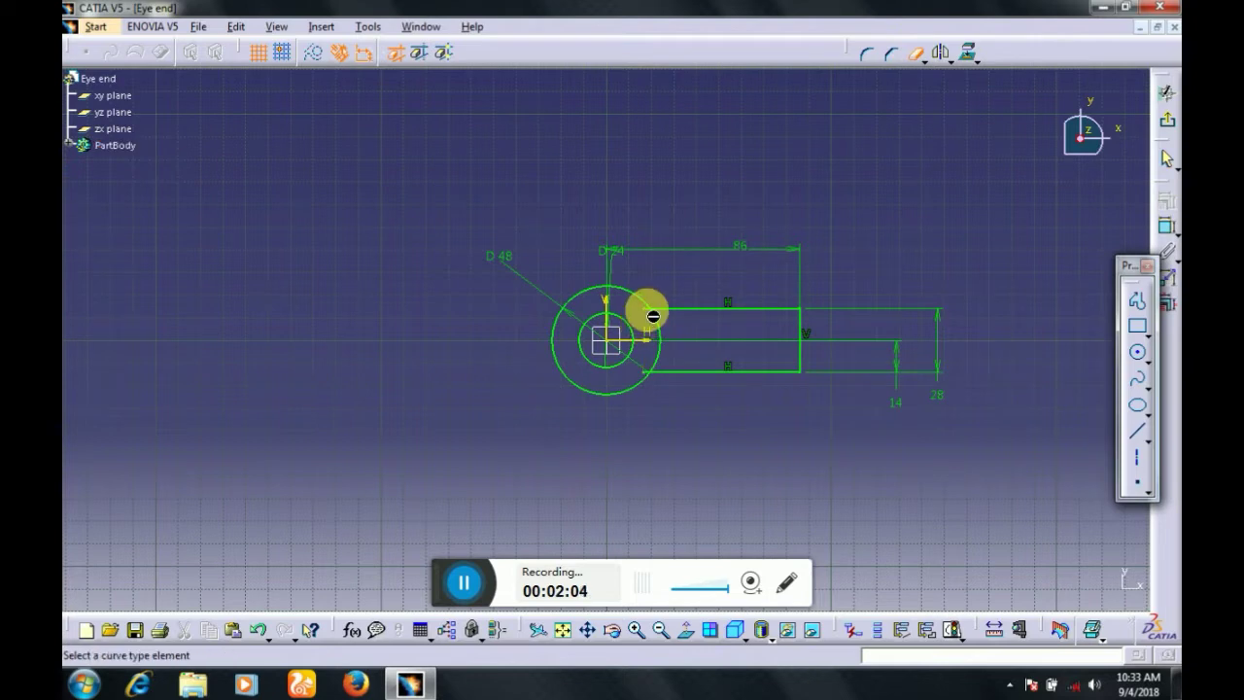
mouse_move(687, 389)
middle_down()
mouse_move(696, 355)
mouse_move(698, 389)
mouse_move(703, 322)
middle_up()
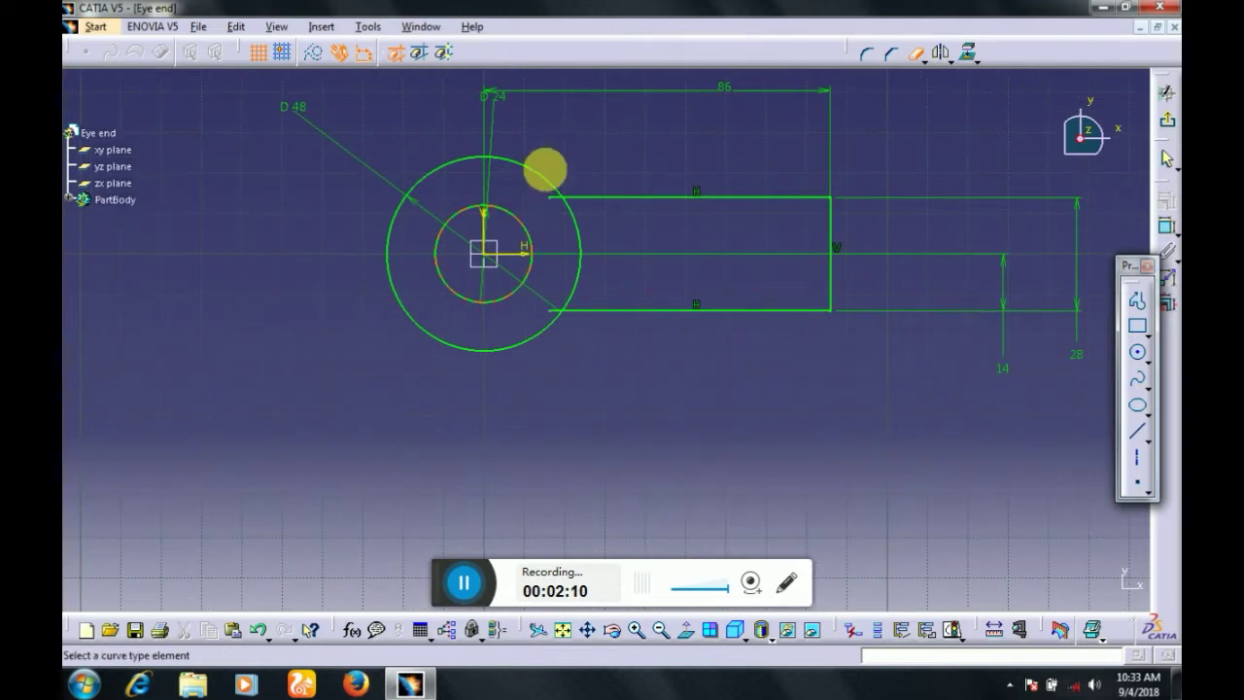
click(572, 216)
click(553, 198)
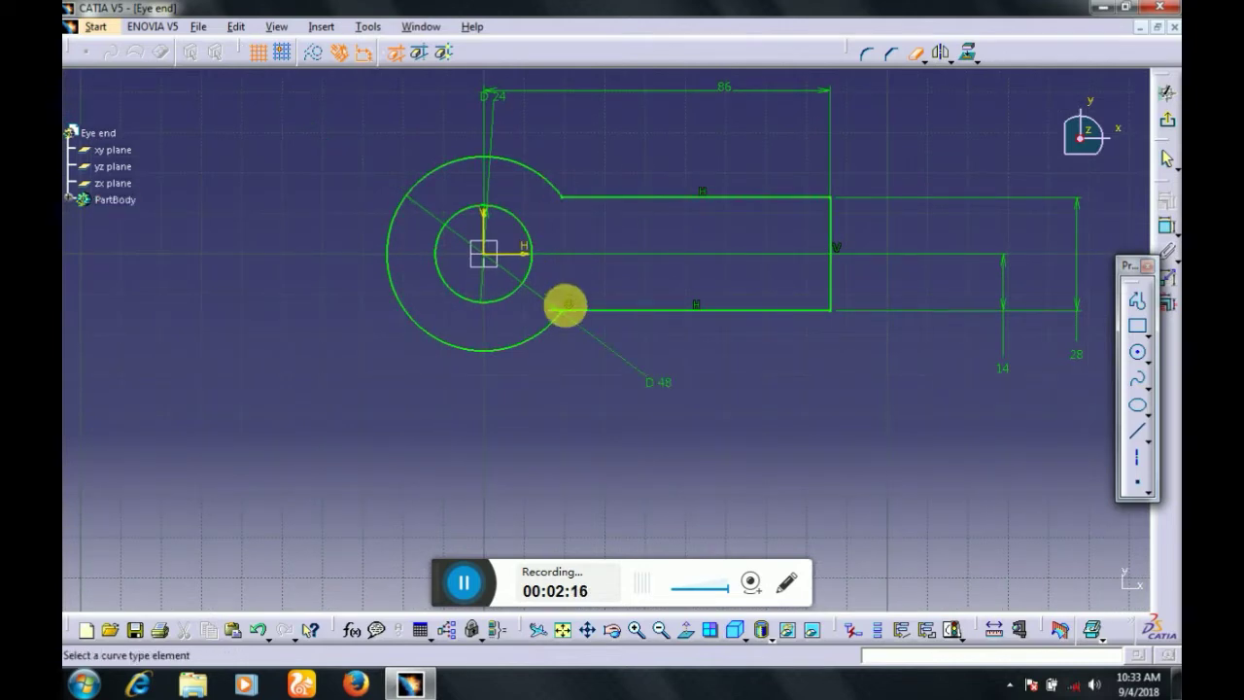
click(553, 311)
middle_drag(712, 368, 720, 377)
middle_click(722, 411)
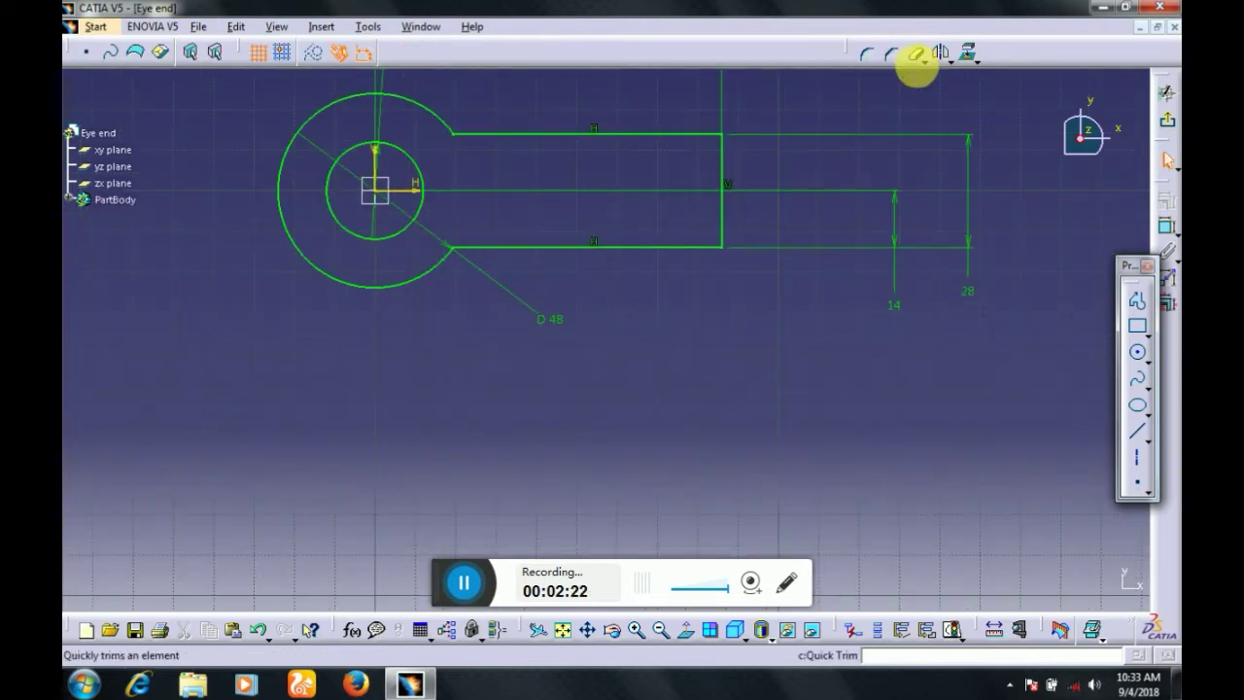
click(918, 62)
Finish the eye and shank profile sketch and extrude it 28 mm as a pad
middle_drag(758, 176, 863, 335)
click(1167, 120)
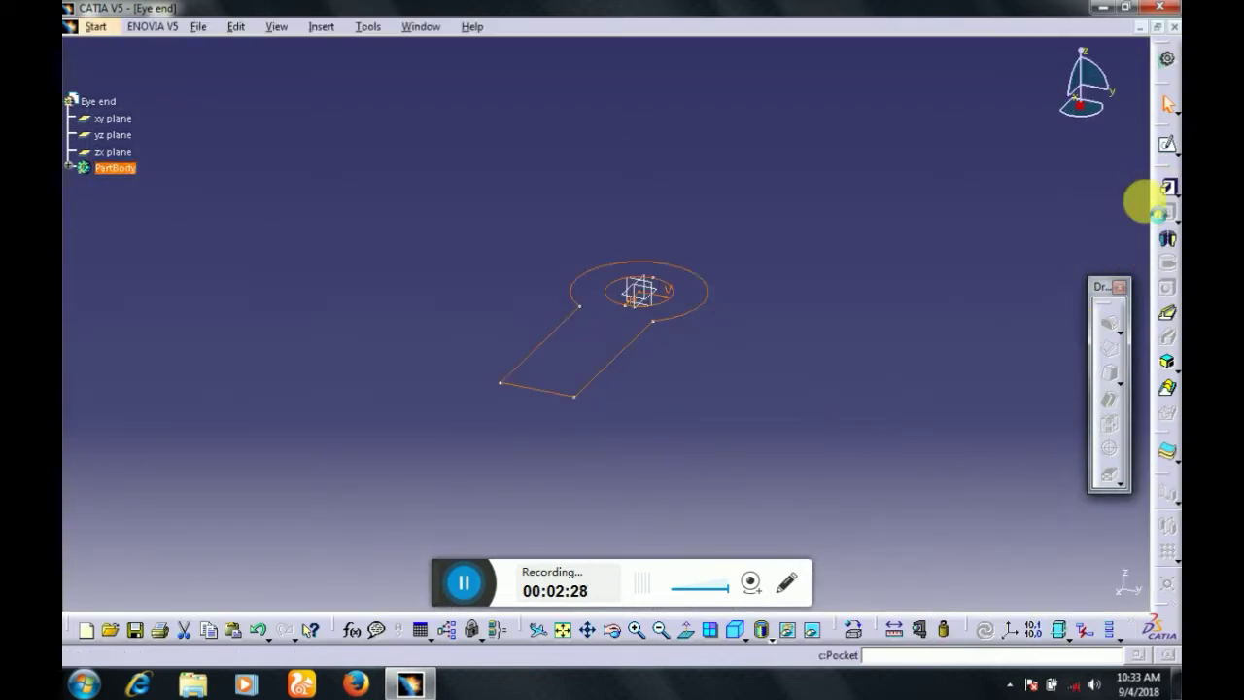
click(1167, 185)
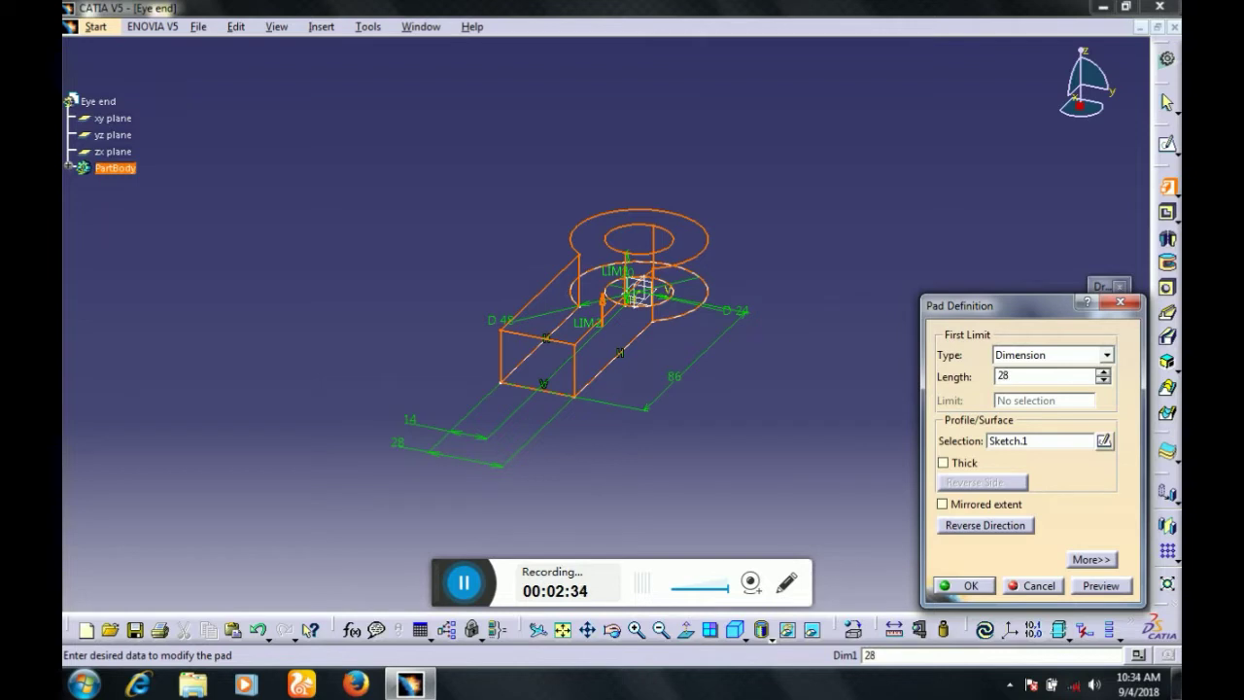
key(Return)
click(756, 328)
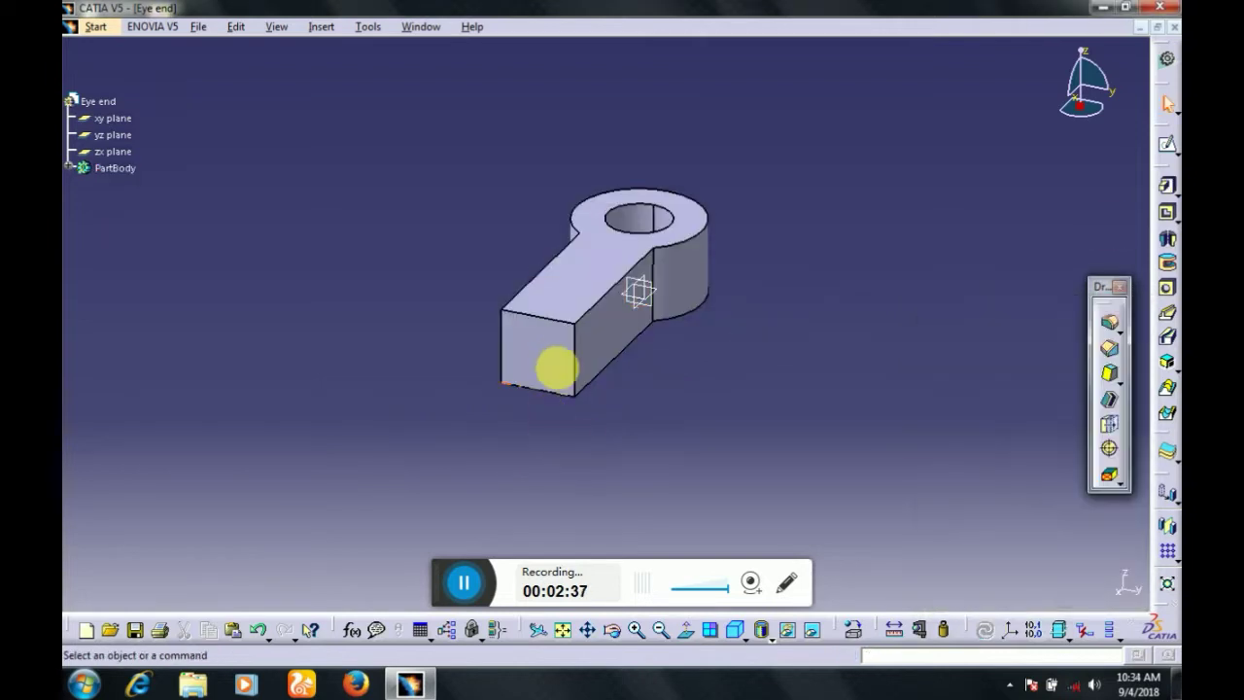
click(554, 361)
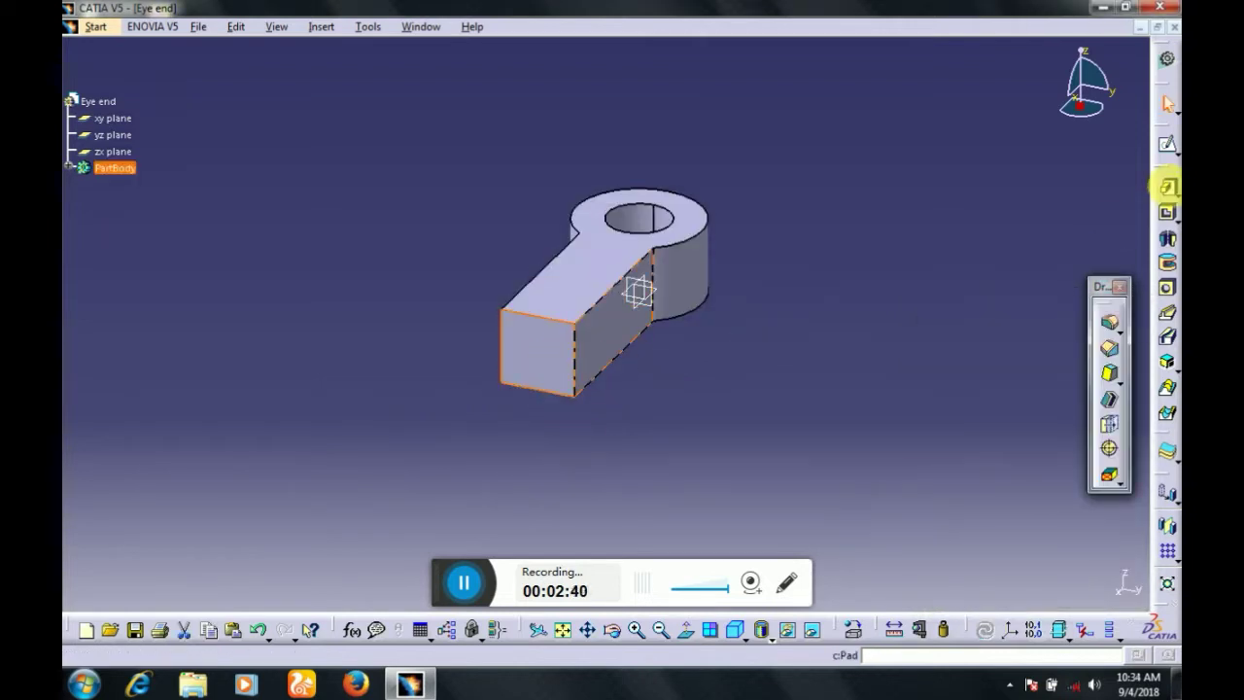
click(1166, 185)
click(723, 382)
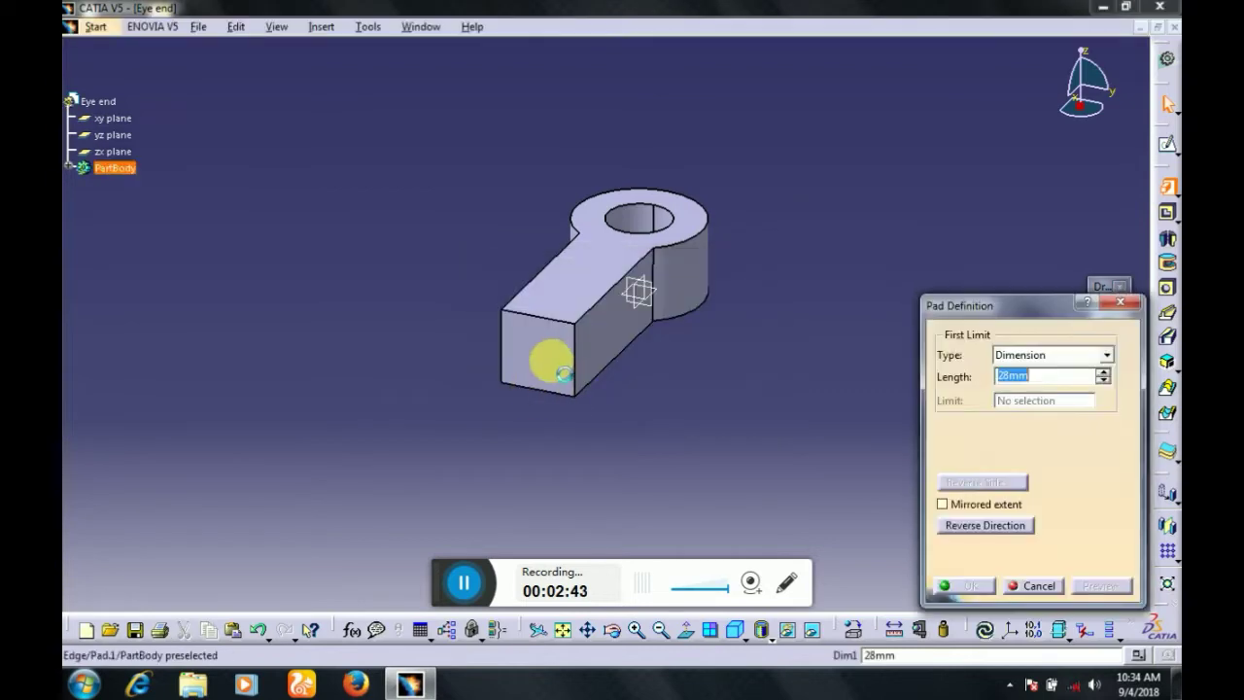
click(552, 361)
click(1127, 306)
Start a sketch on the shank's end face and draw a circle about 23 mm in diameter near its centre
click(543, 360)
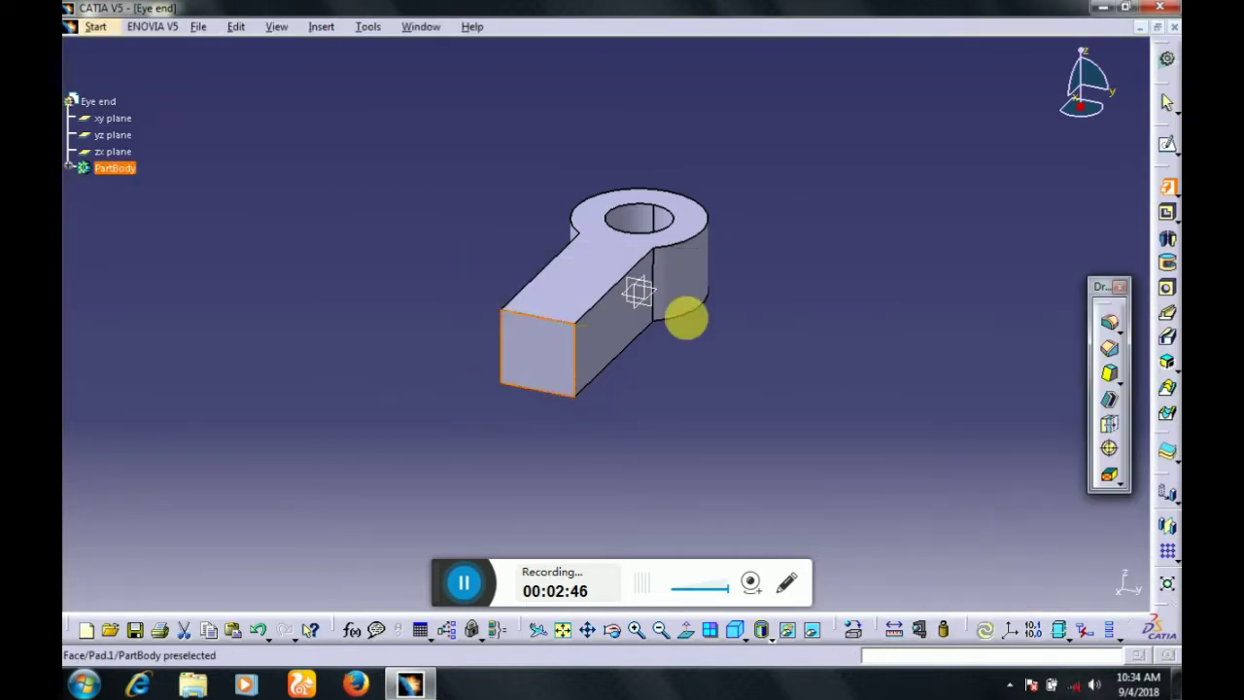
click(1166, 145)
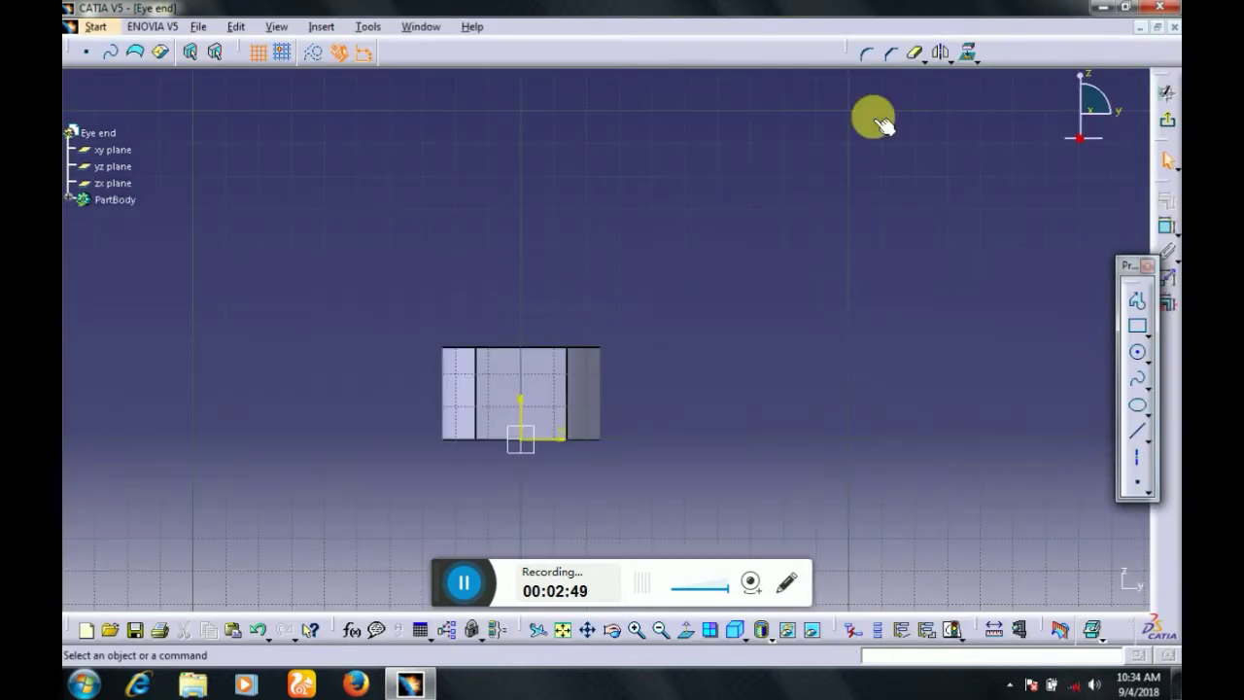
click(1135, 352)
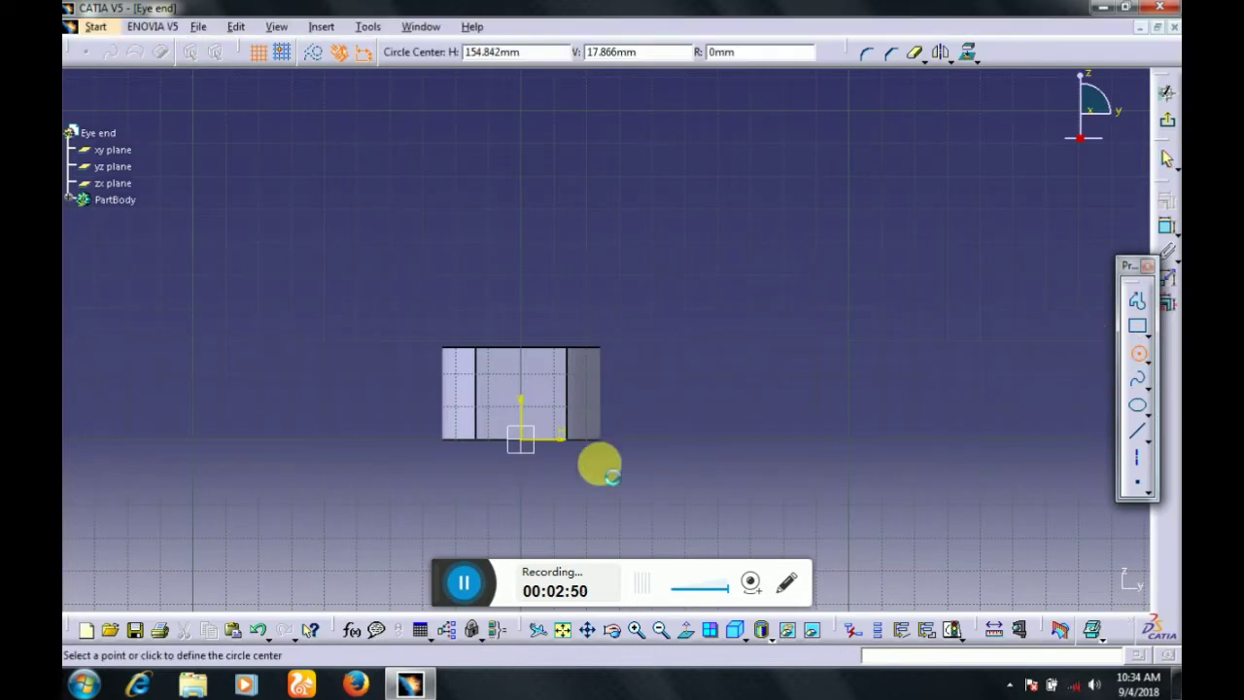
click(527, 385)
click(536, 424)
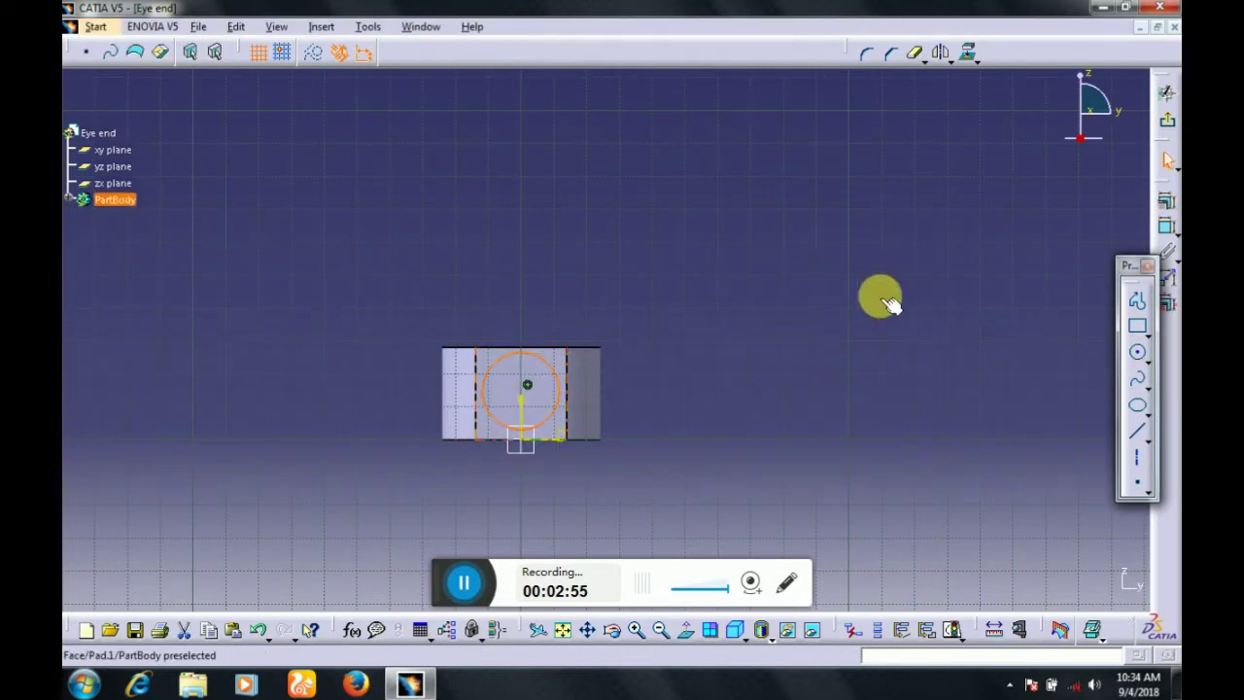
Dimension the end-face circle with a diameter of 25 mm
click(1166, 225)
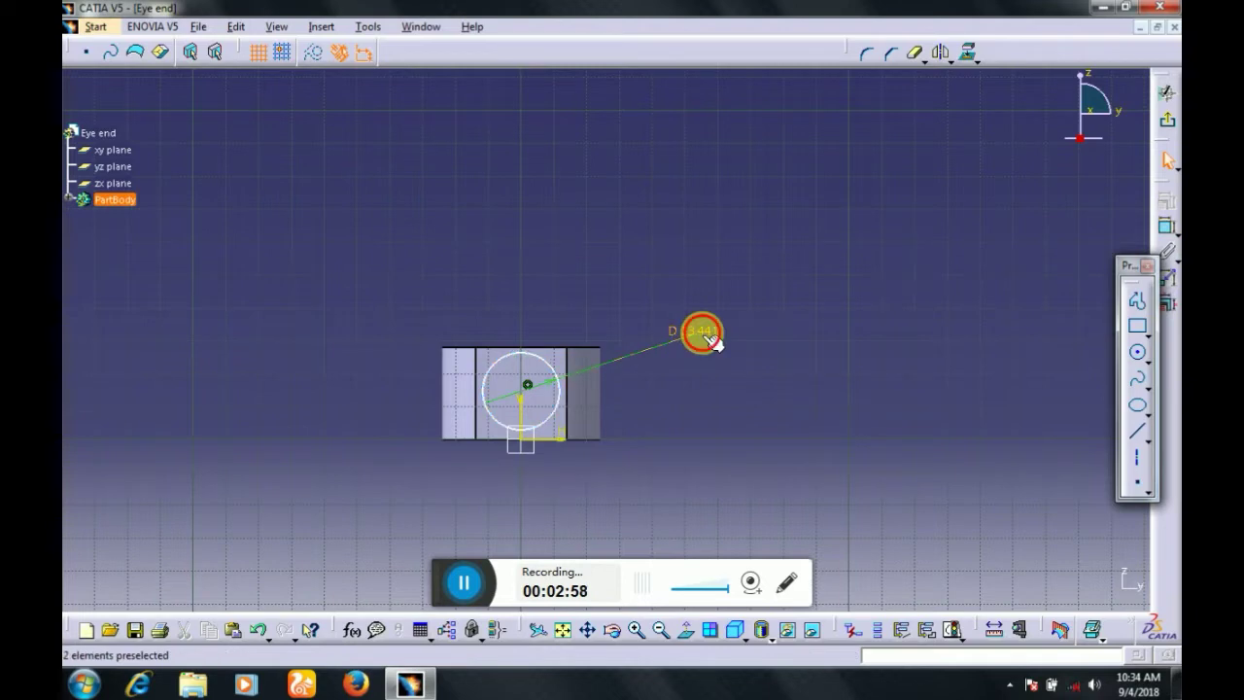
click(703, 334)
double_click(702, 333)
text(25)
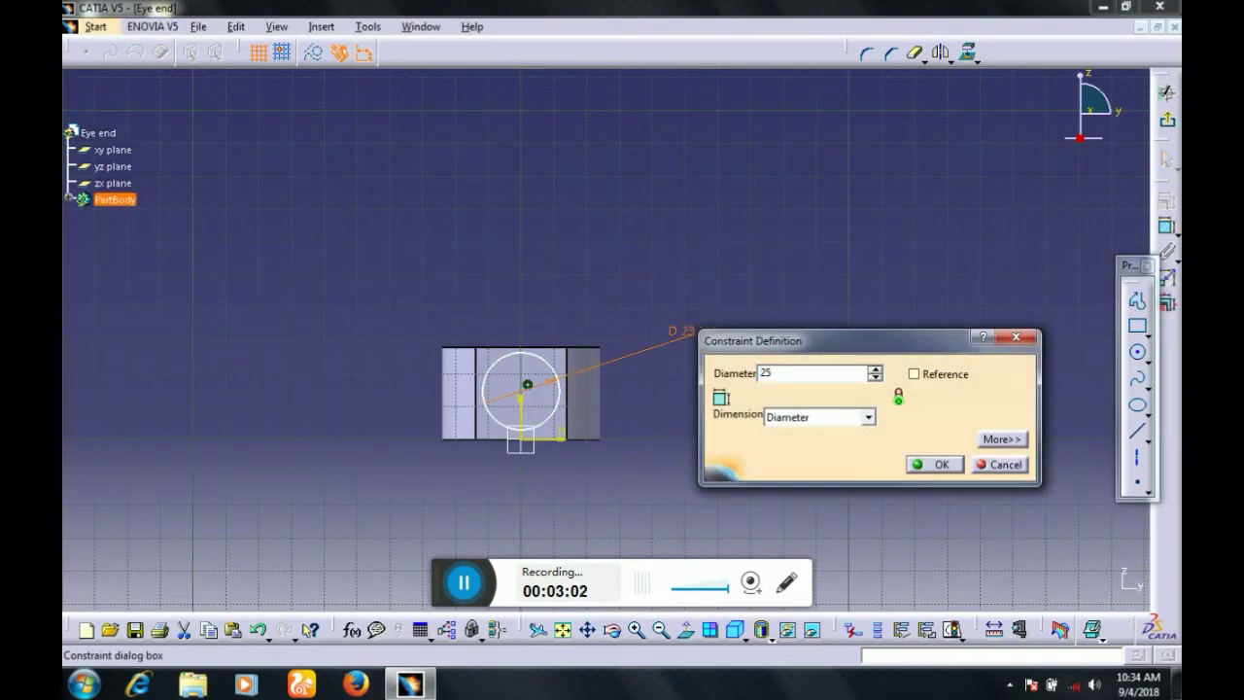
key(Return)
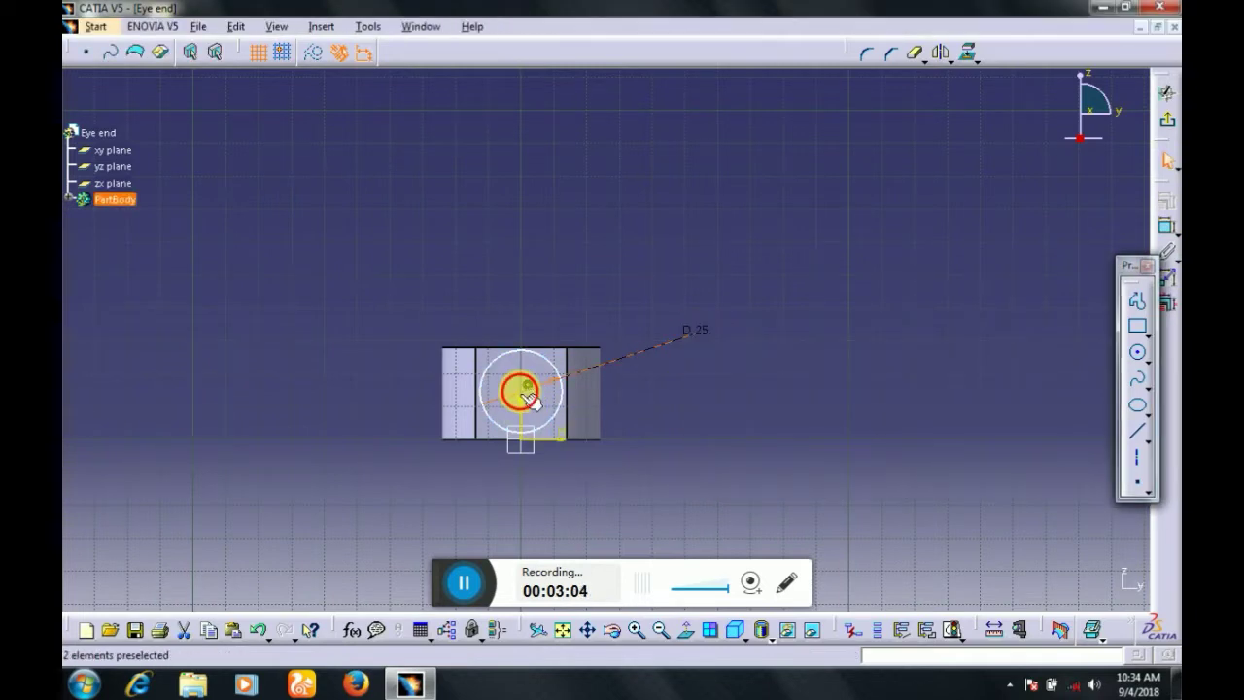
Constrain the circle's centre 14 mm from the horizontal axis
ctrl+click(554, 440)
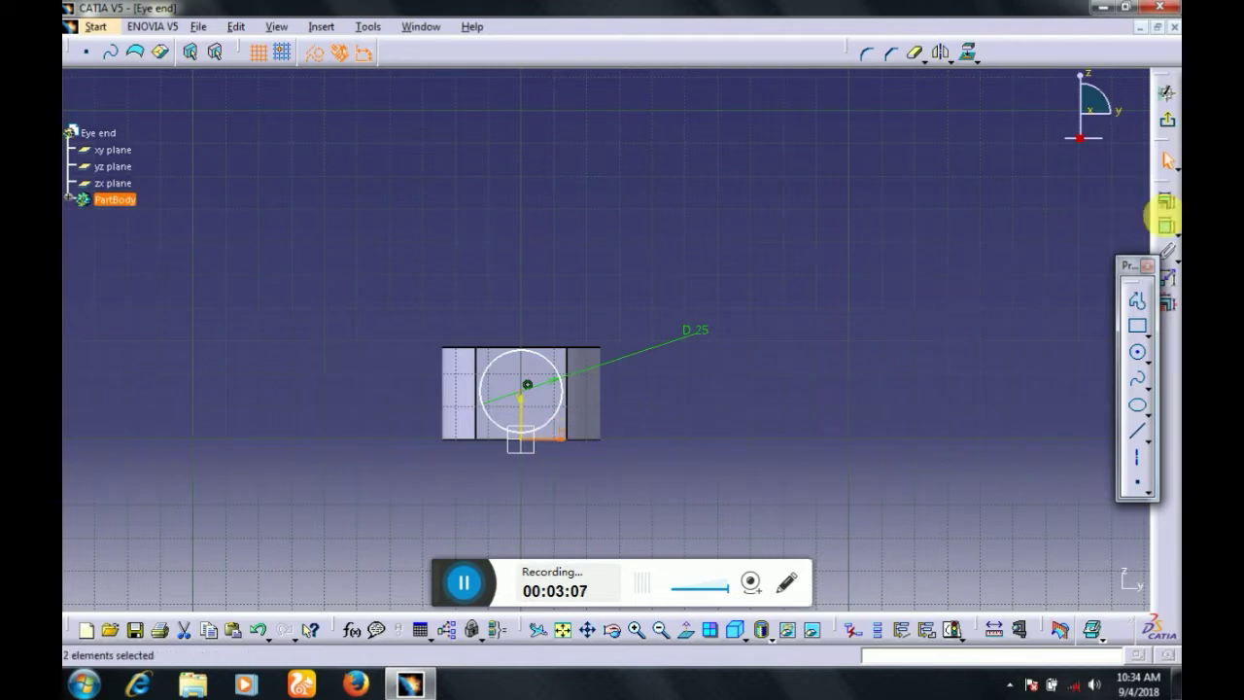
click(1166, 225)
click(746, 408)
double_click(751, 403)
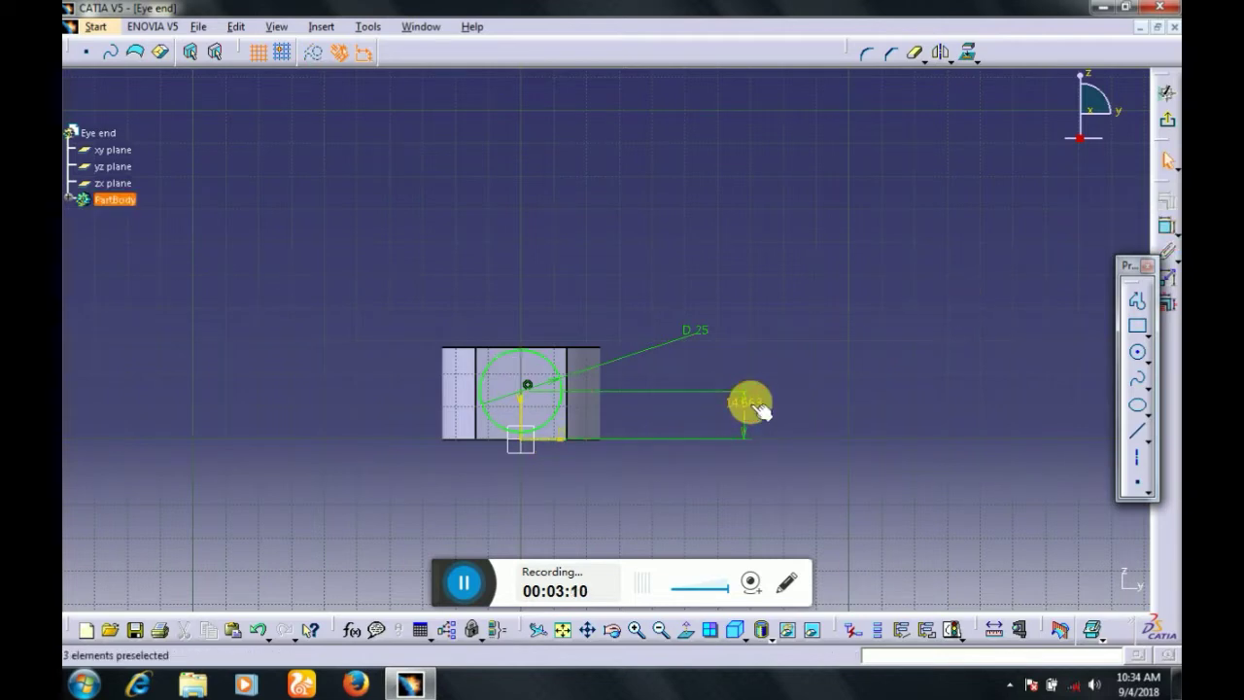
text(1)
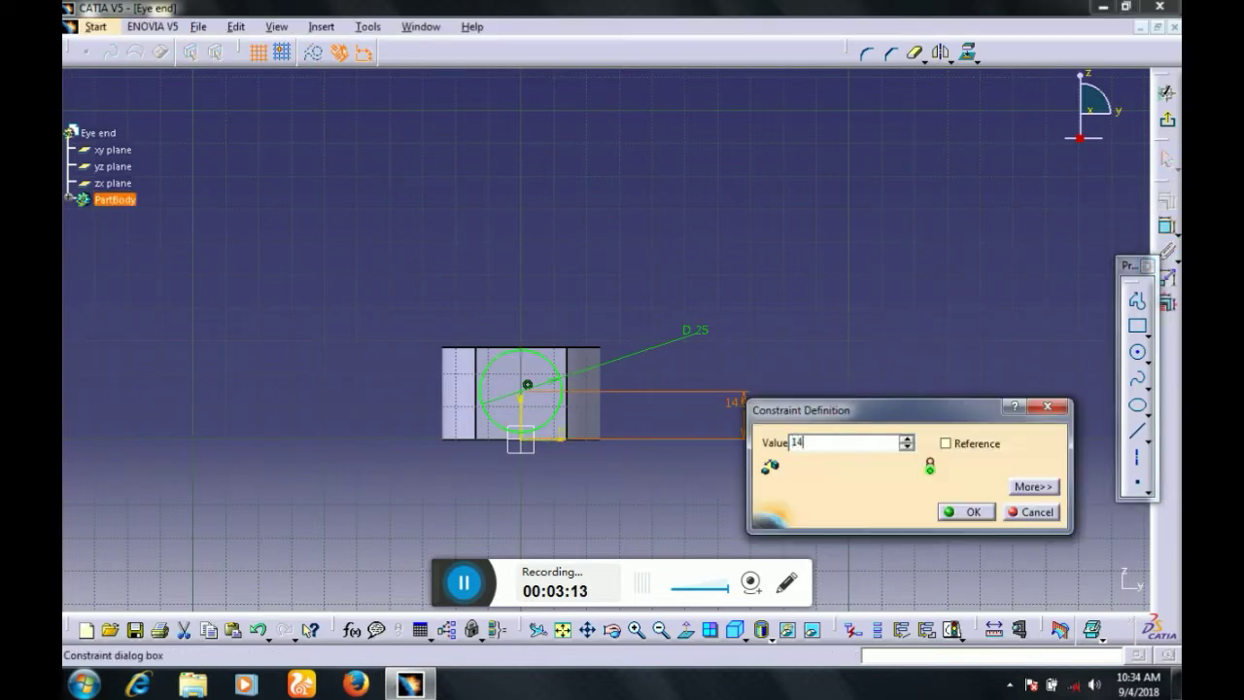
text(4)
key(Return)
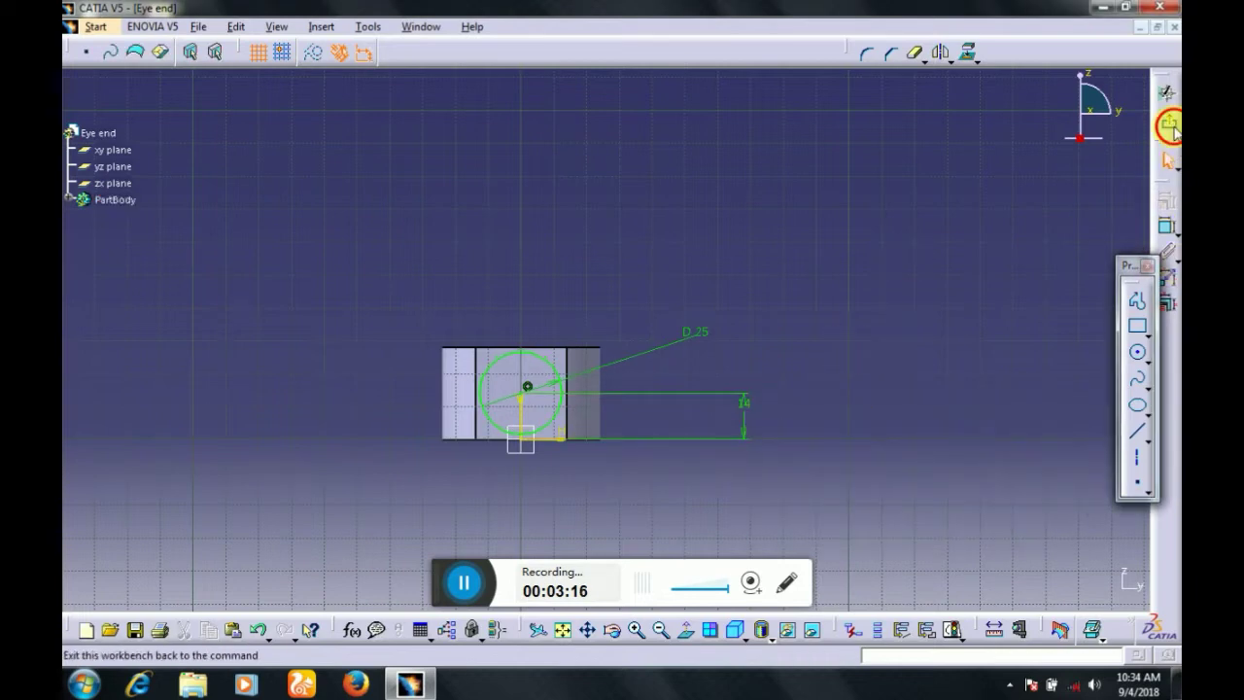
Finish the circle sketch and extrude it 10 mm outward from the shank's end face as a pad
click(1171, 126)
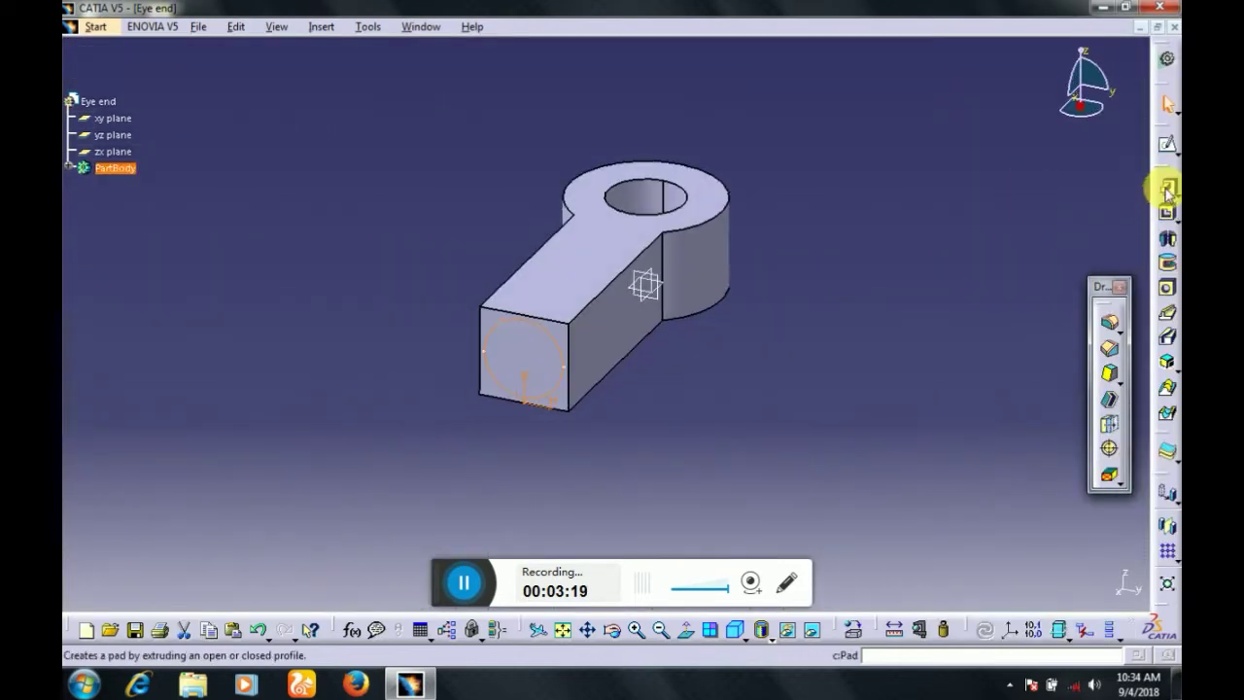
click(1168, 189)
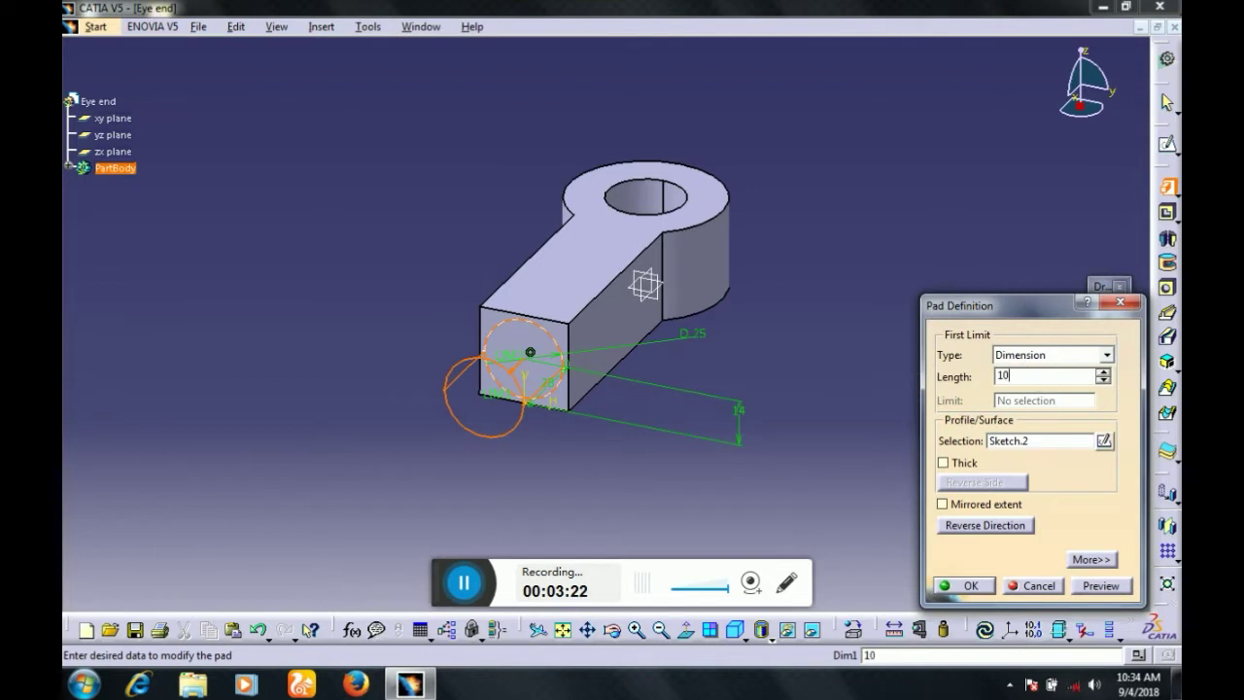
text(10)
key(Return)
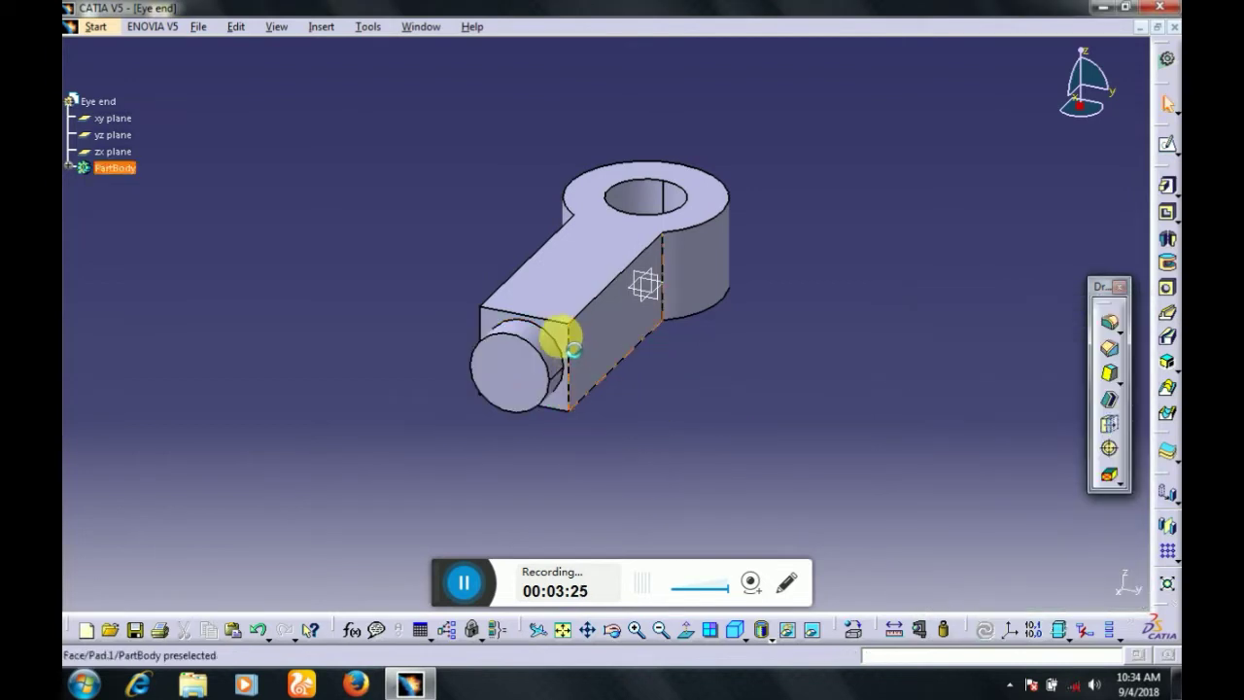
Sketch a right triangle about 8 mm tall with lines across the upper corner of the shank's square end face
click(570, 338)
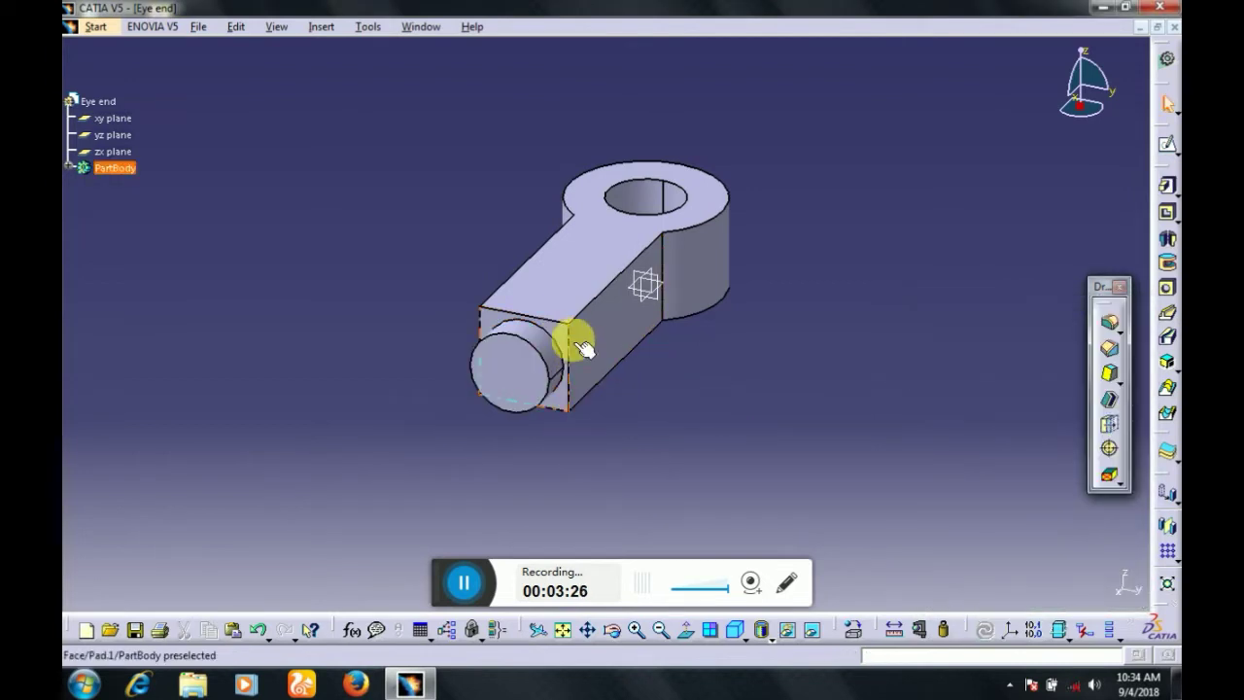
click(1168, 148)
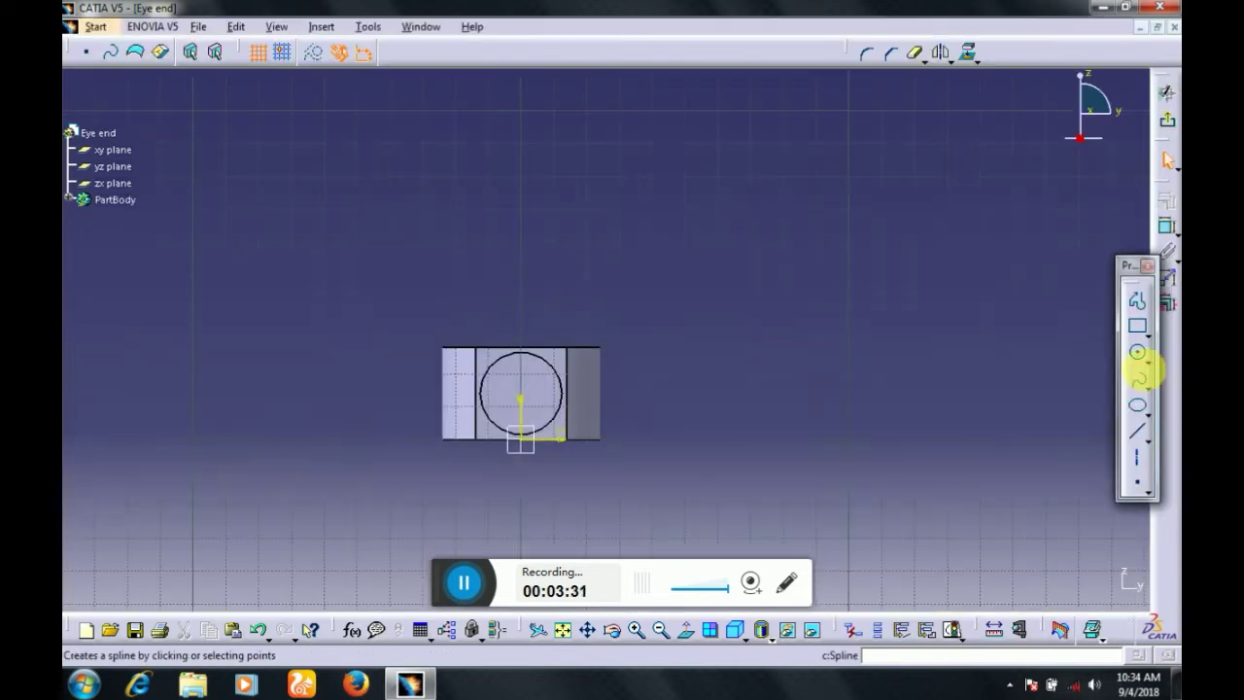
click(1136, 431)
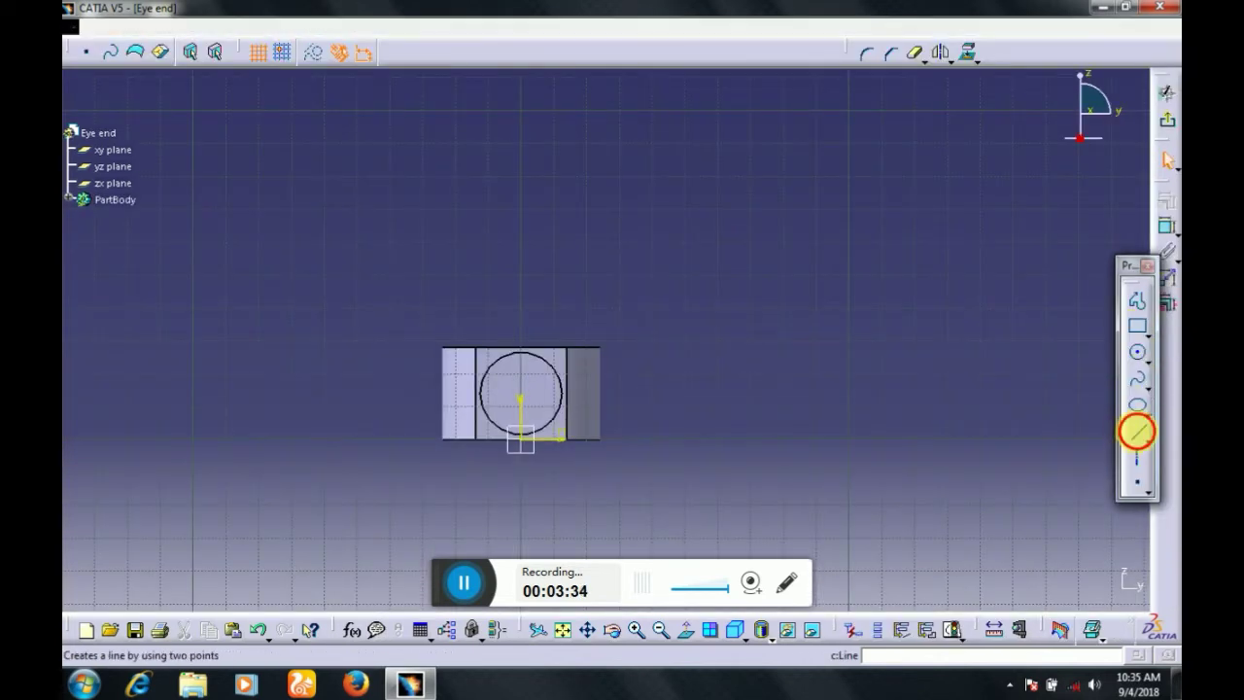
click(551, 339)
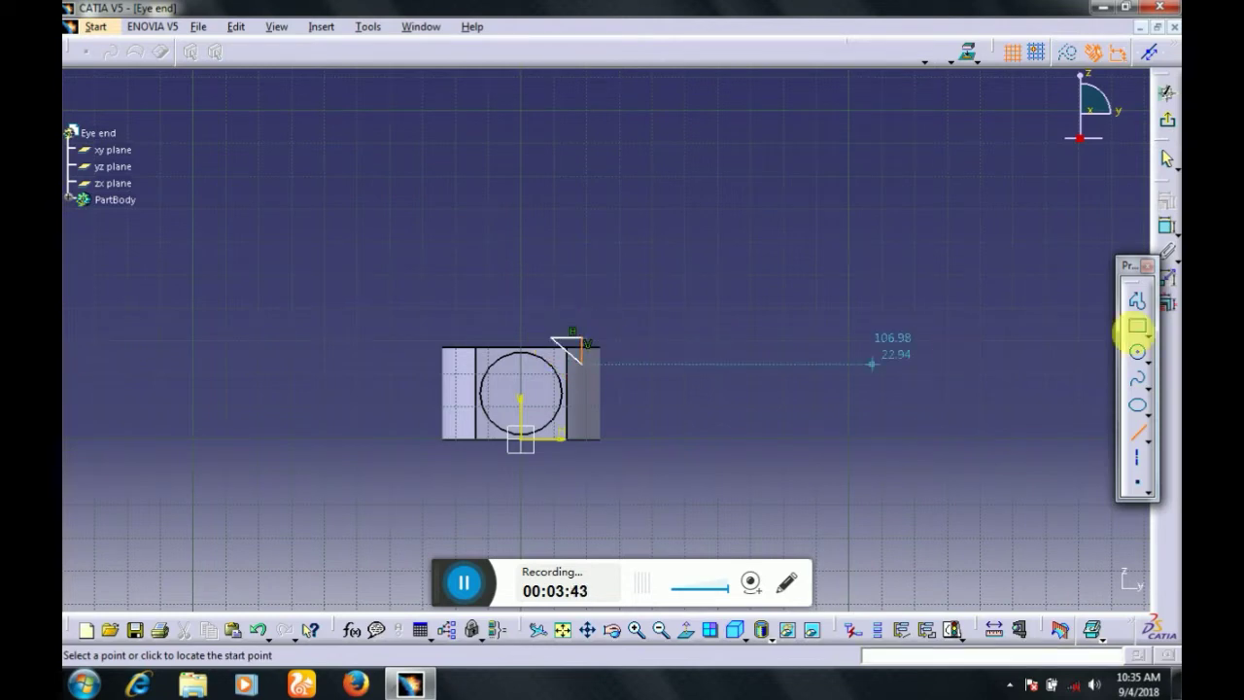
click(1134, 429)
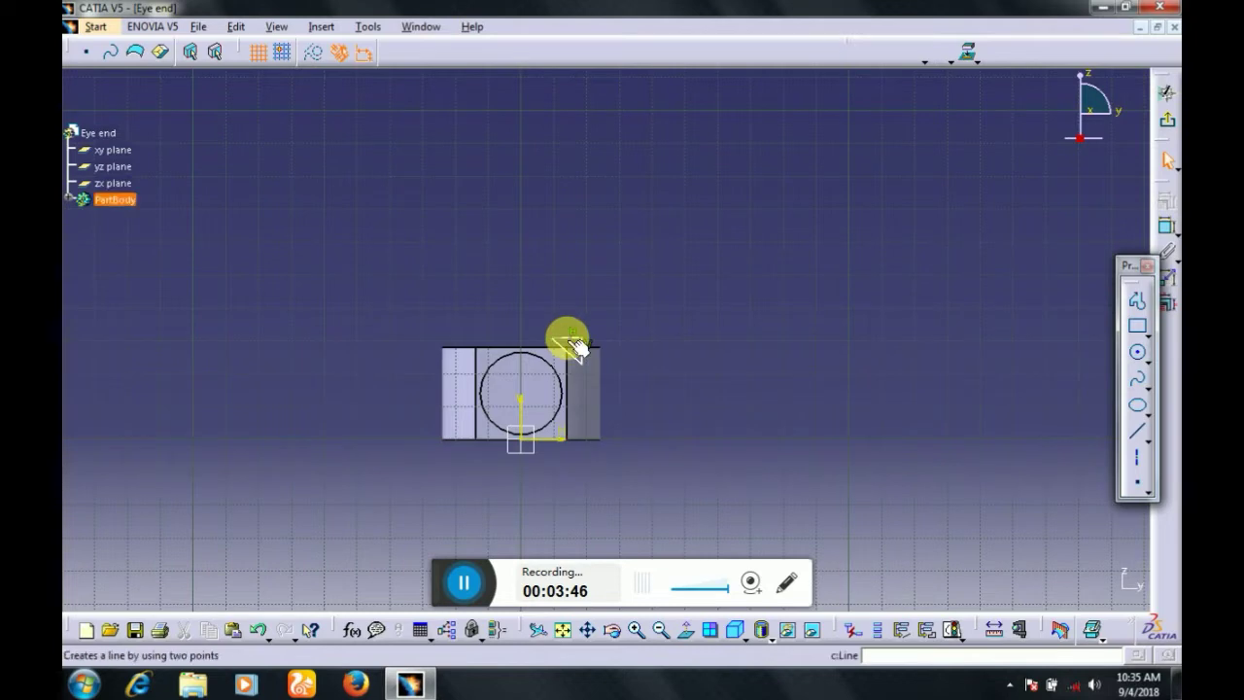
Dimension the triangle's horizontal edge with a length of 8 mm
click(571, 341)
click(1161, 226)
click(521, 232)
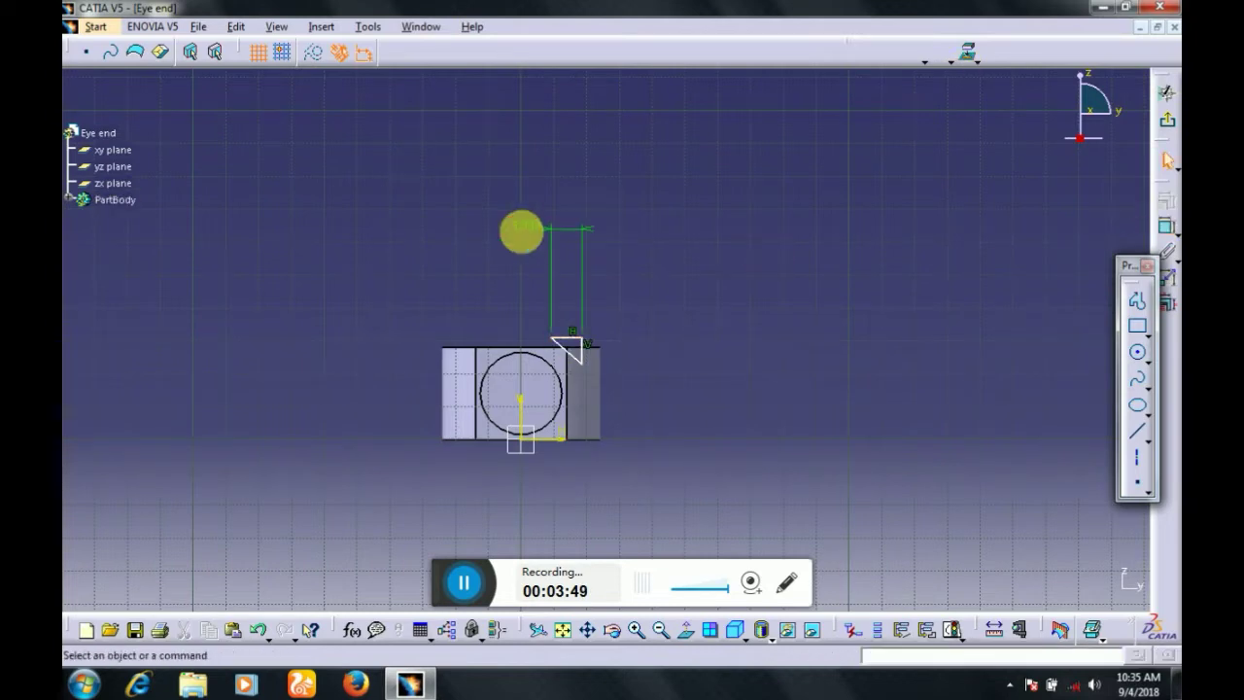
double_click(521, 226)
text(8)
key(Return)
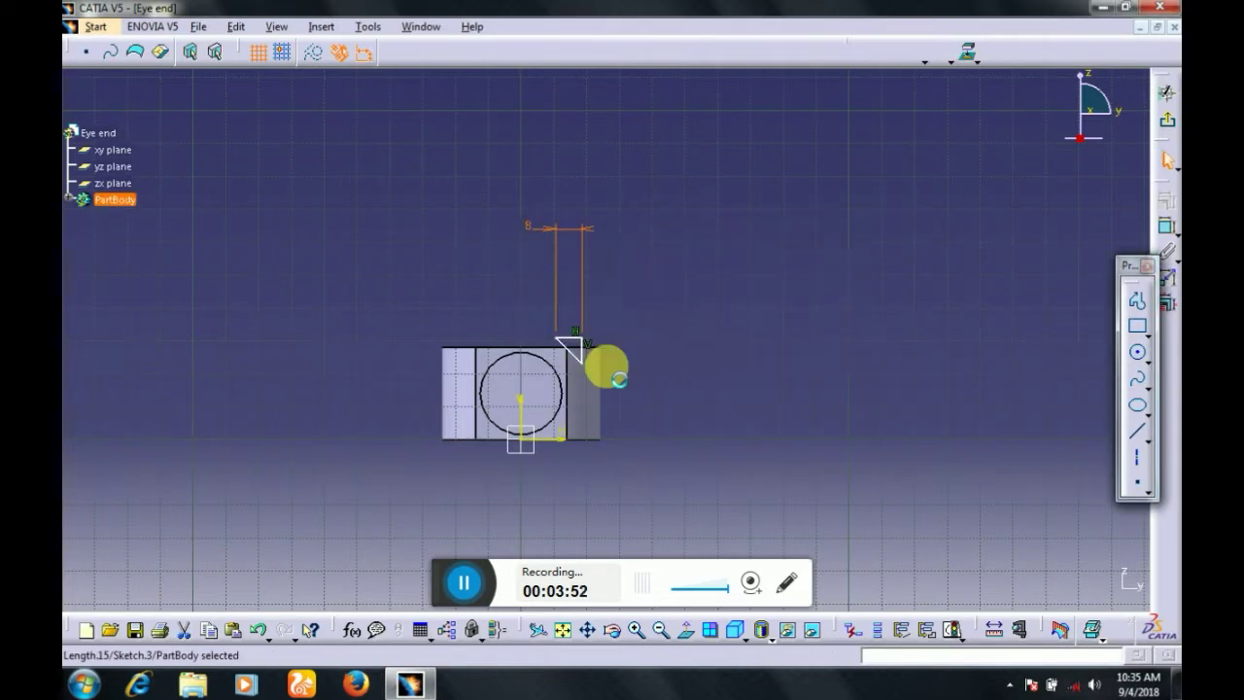
Dimension the triangle's vertical edge with a length of 8 mm
click(579, 348)
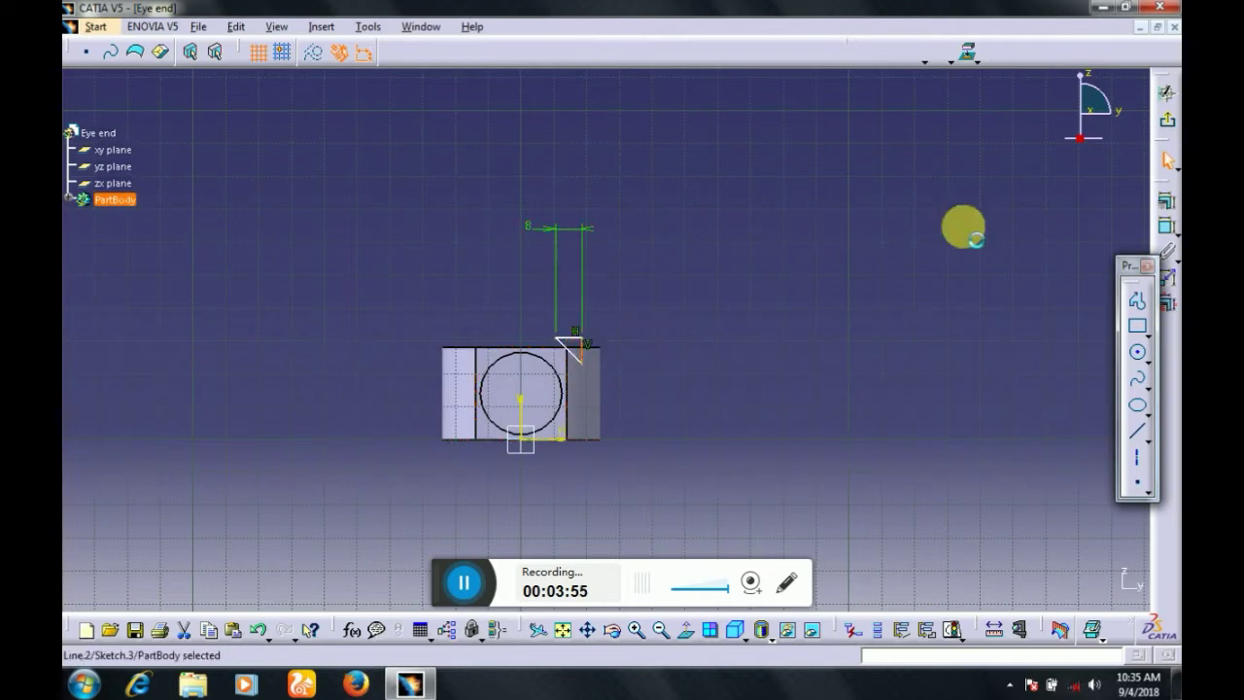
click(1163, 229)
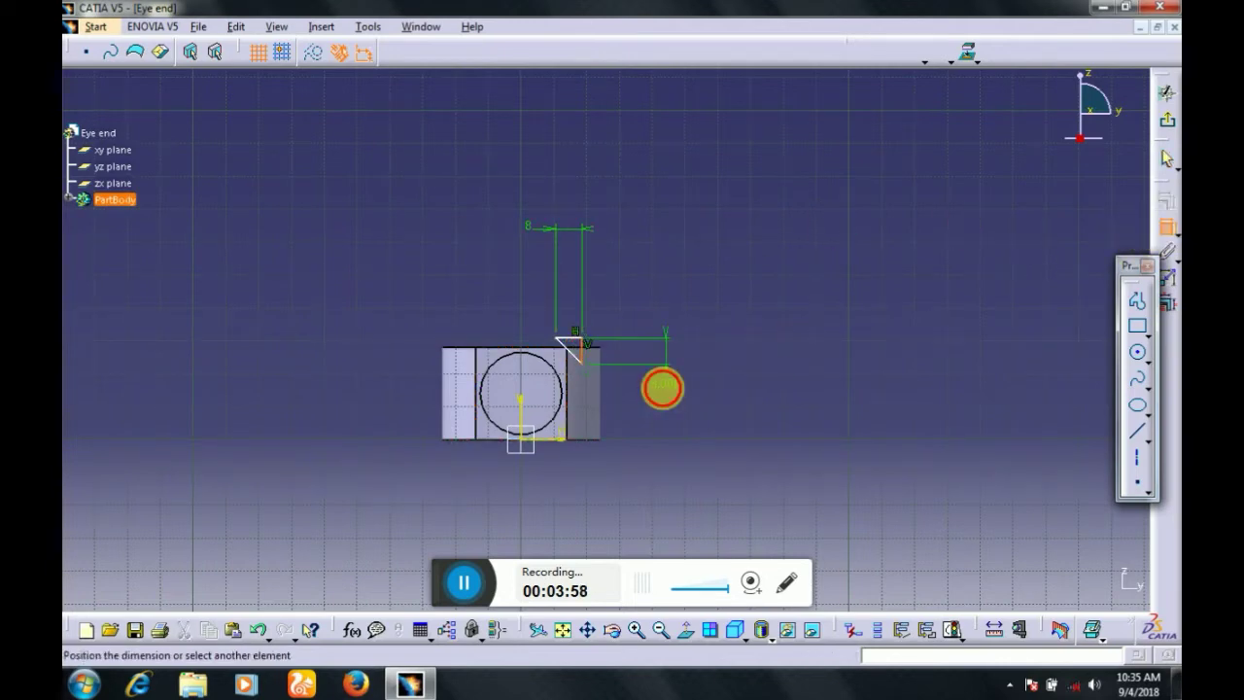
double_click(671, 389)
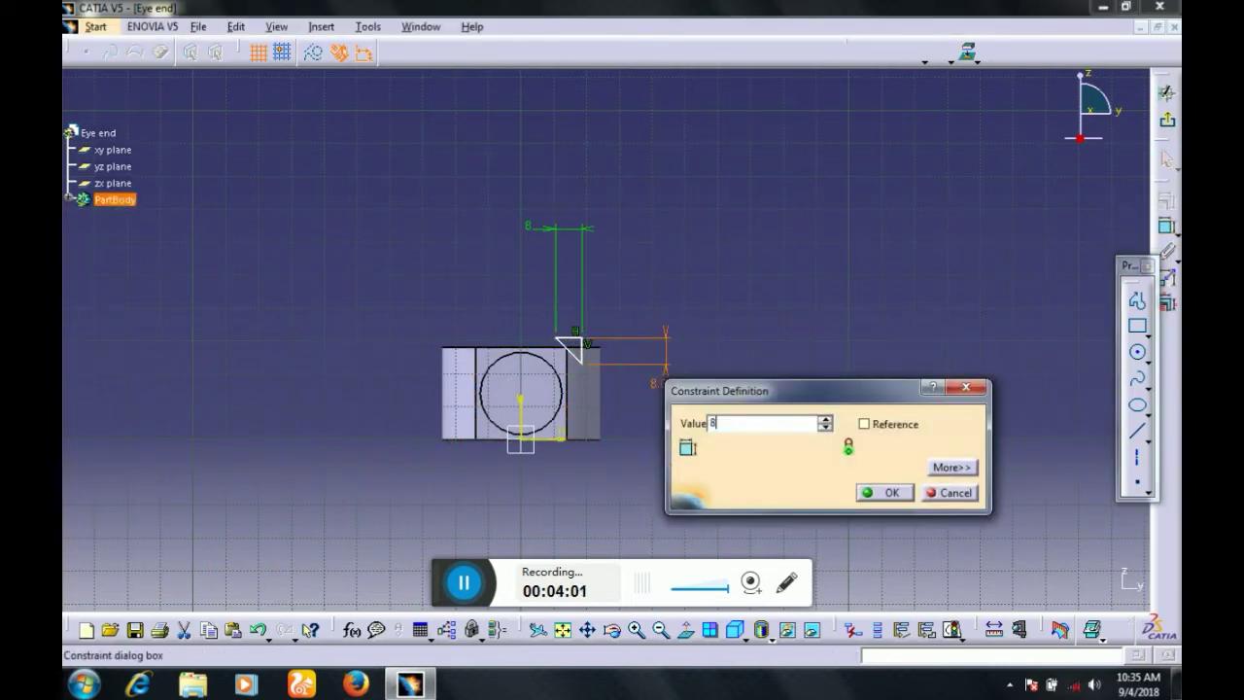
text(8)
key(Return)
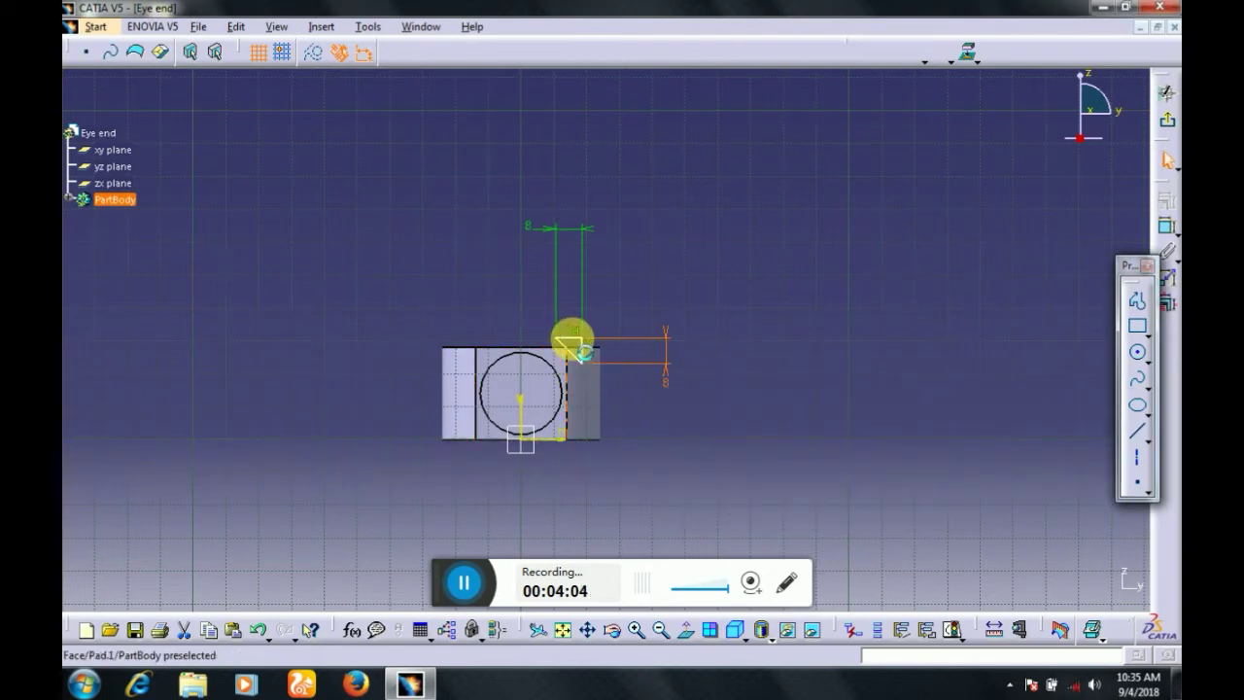
Make the triangle's horizontal edge coincident with the upper edge of the shank's end face
ctrl+click(541, 347)
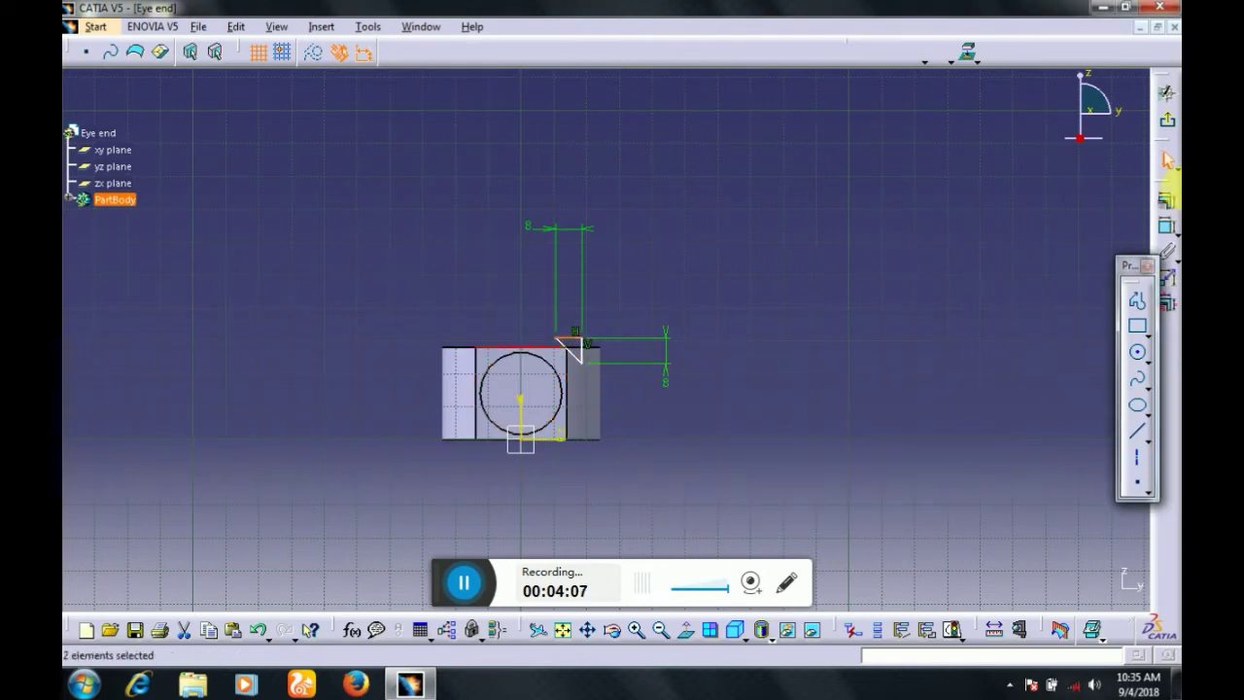
click(1166, 201)
click(1052, 416)
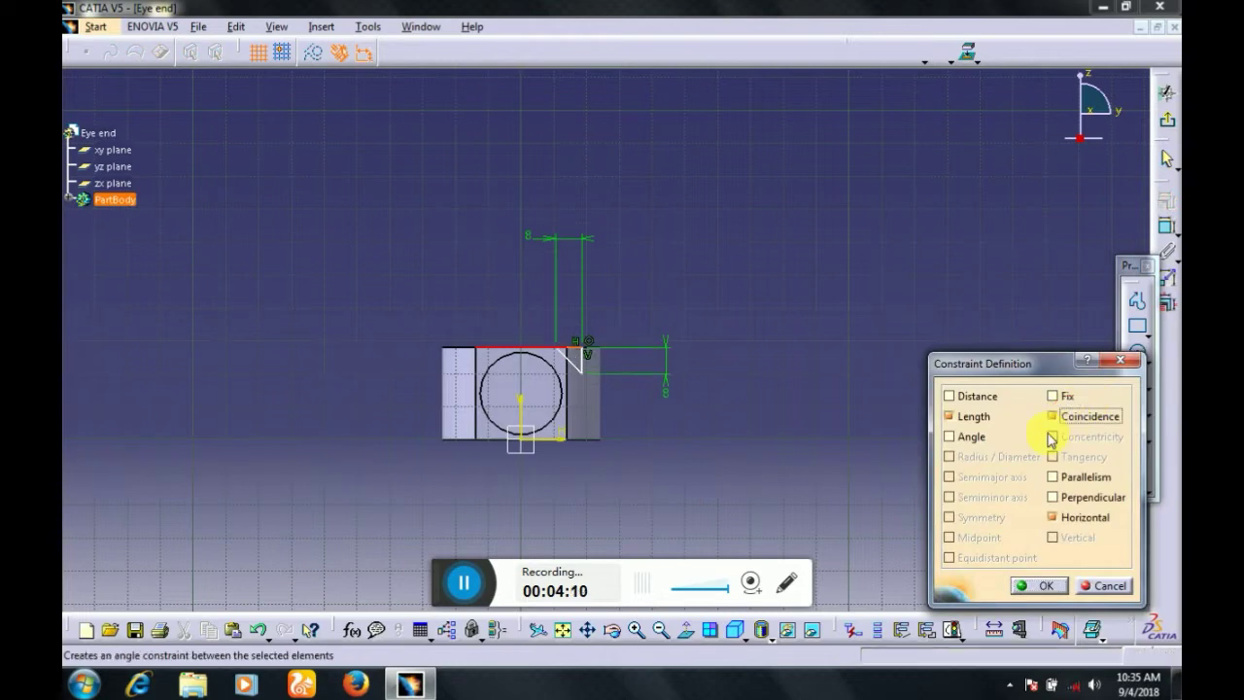
click(1040, 586)
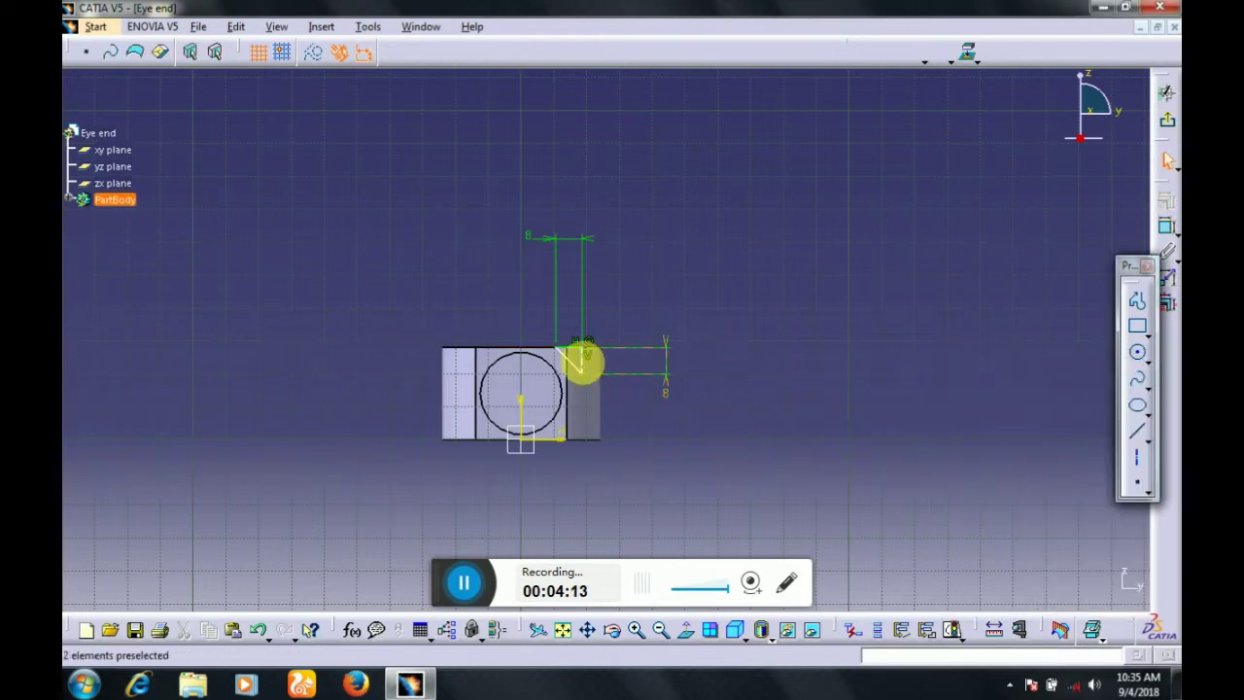
Make the triangle's vertical edge coincident with the adjacent vertical side edge of the shank's end face
ctrl+click(567, 393)
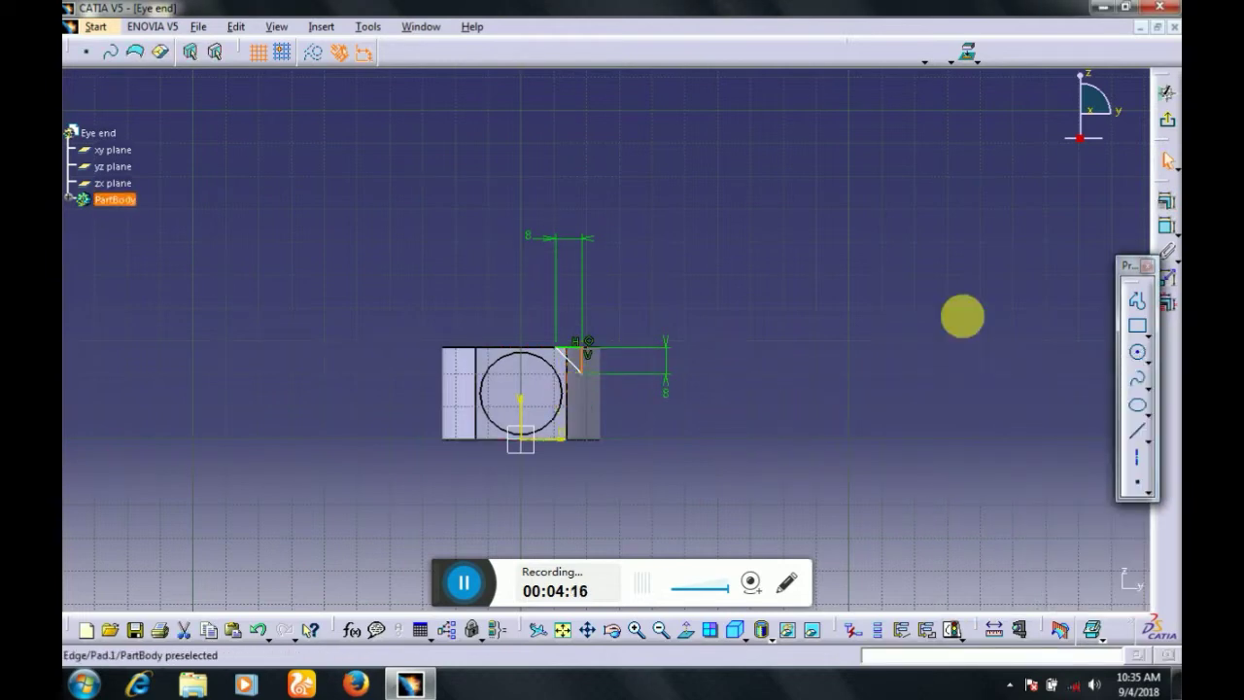
click(1168, 201)
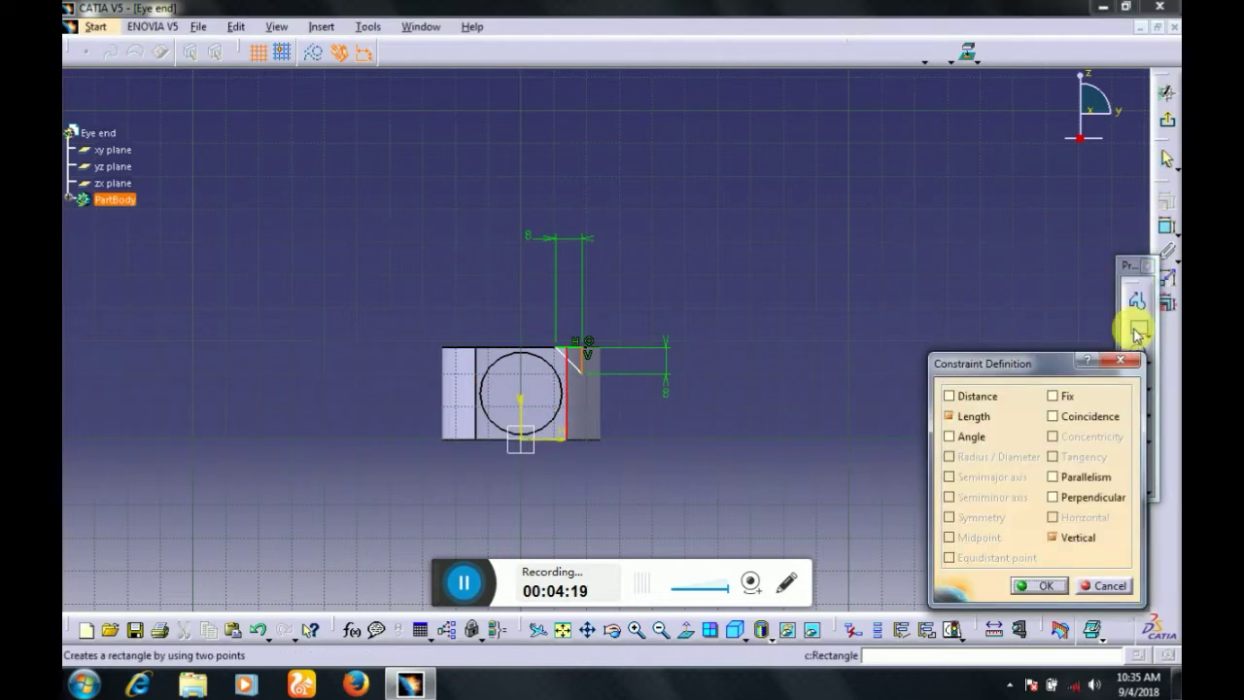
click(1073, 415)
click(1034, 582)
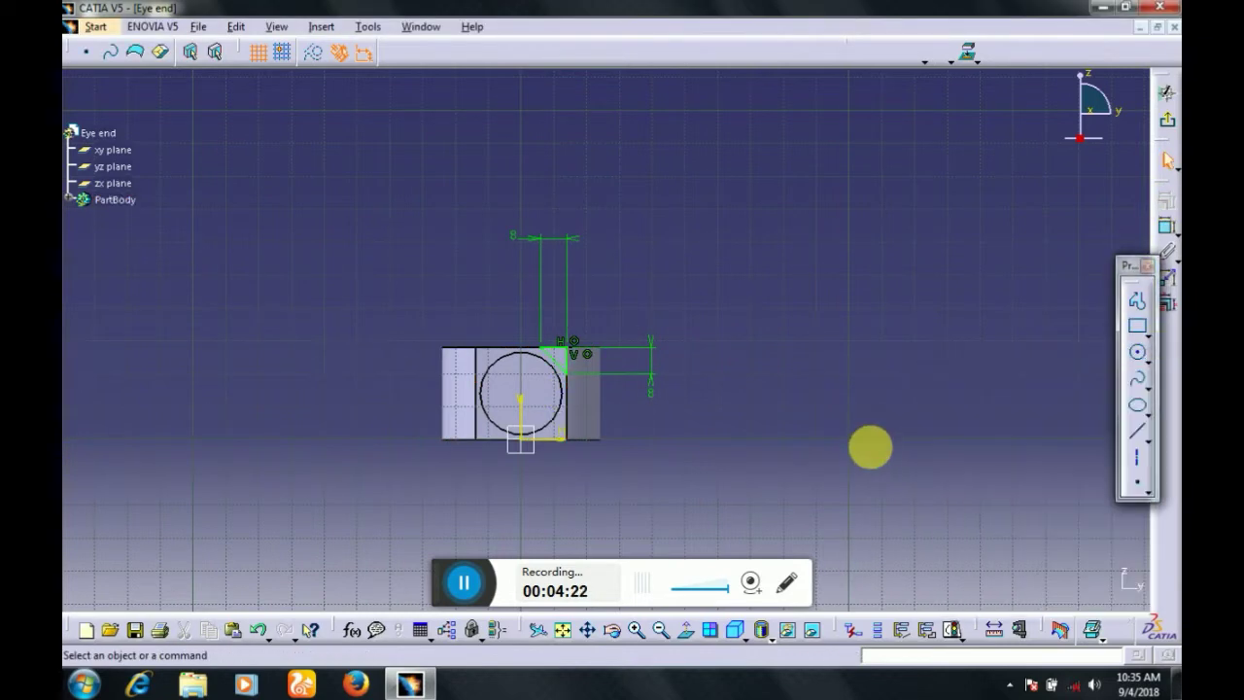
Leave the sketch and cut the triangle into the shank's upper corner as a 10 mm deep pocket
click(1166, 114)
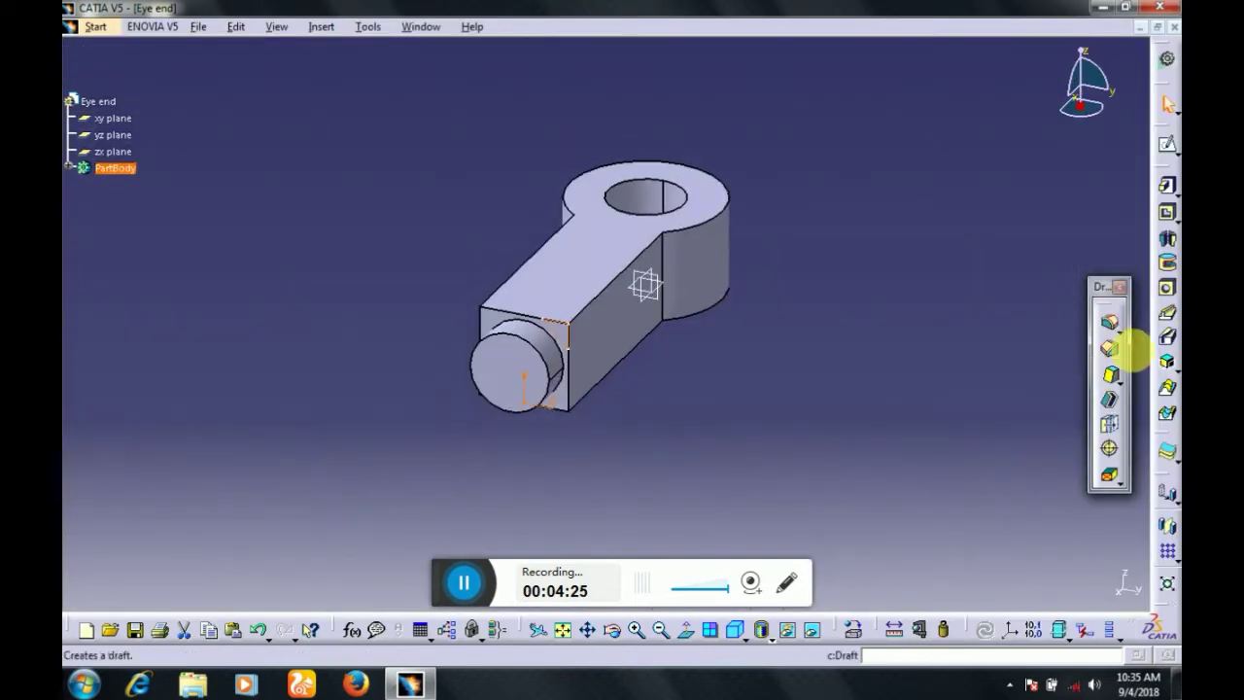
click(1167, 212)
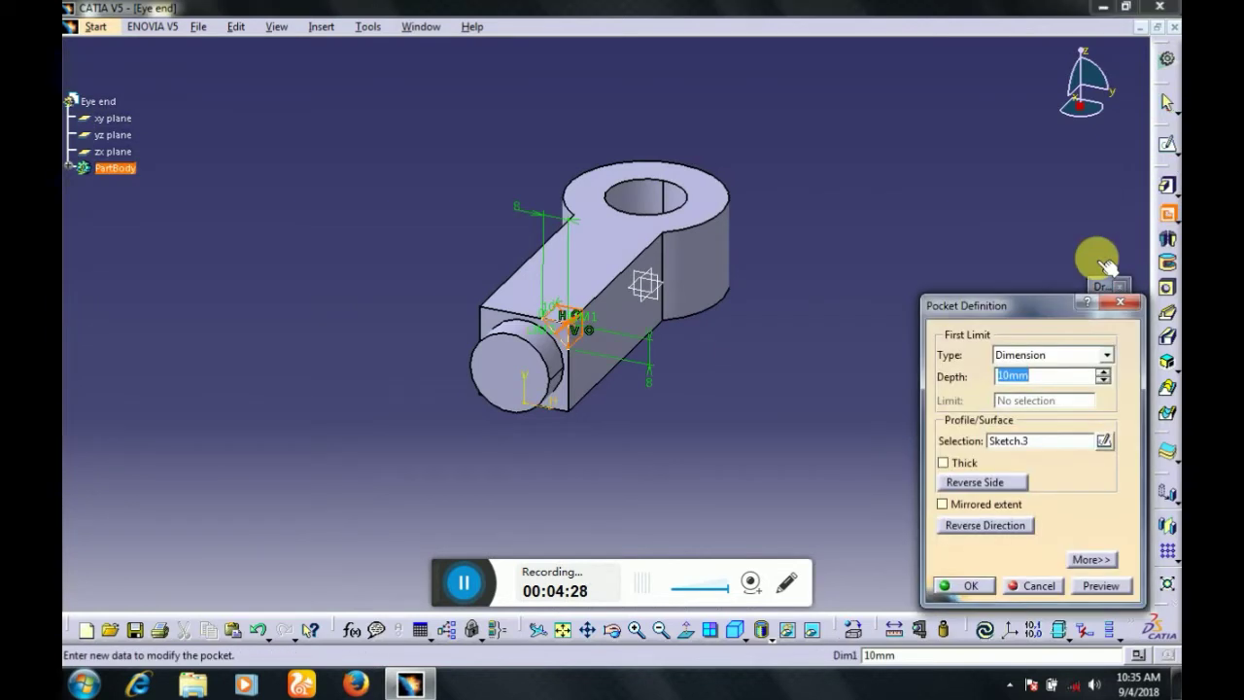
click(962, 585)
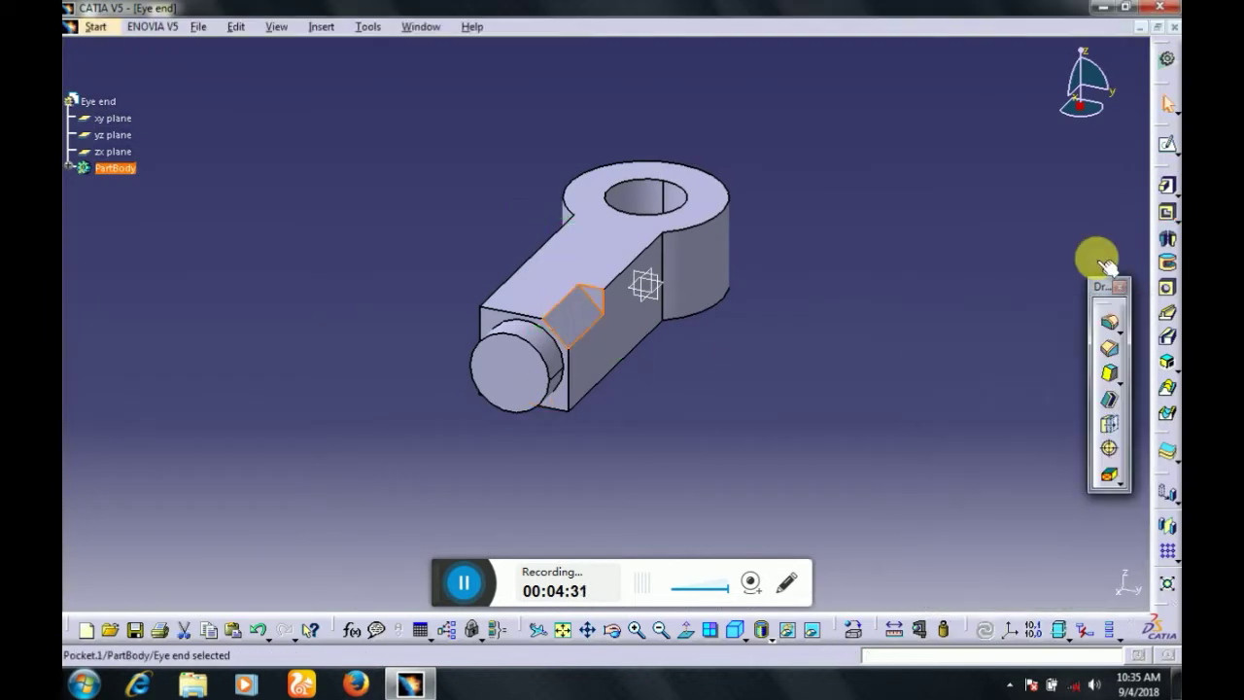
Pattern the corner pocket circularly around the cylindrical end pad with 4 instances at 90 deg angular spacing
click(73, 167)
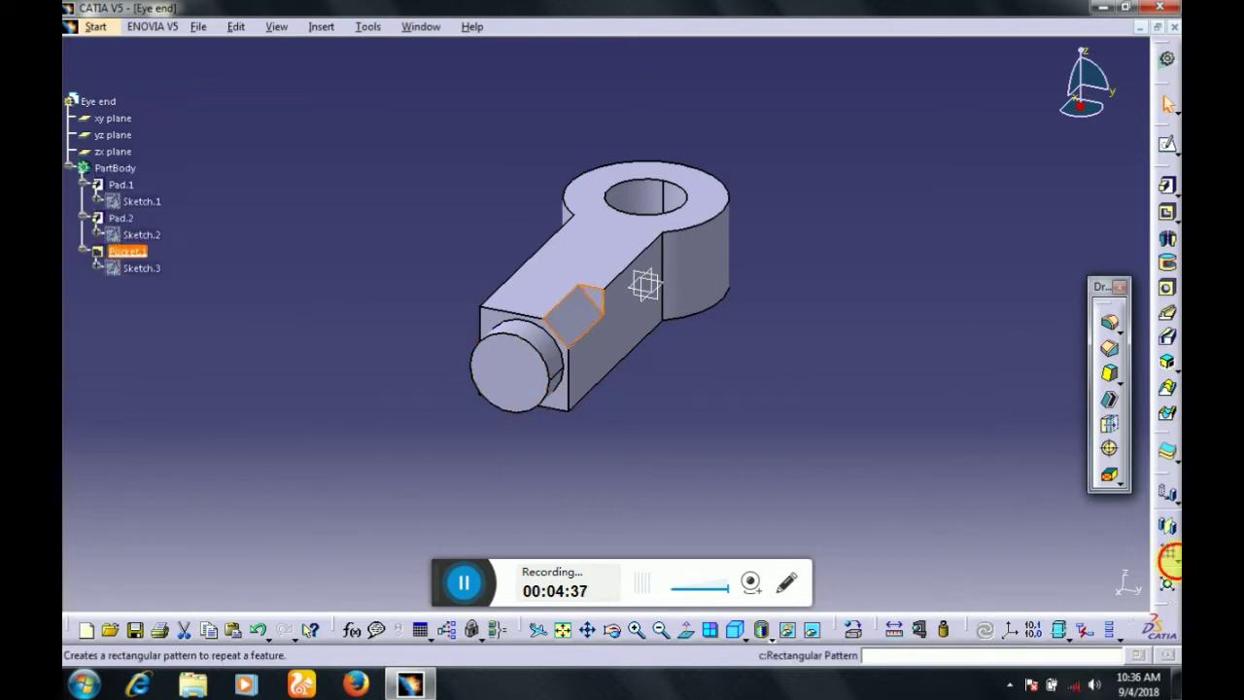
click(1170, 559)
click(1138, 574)
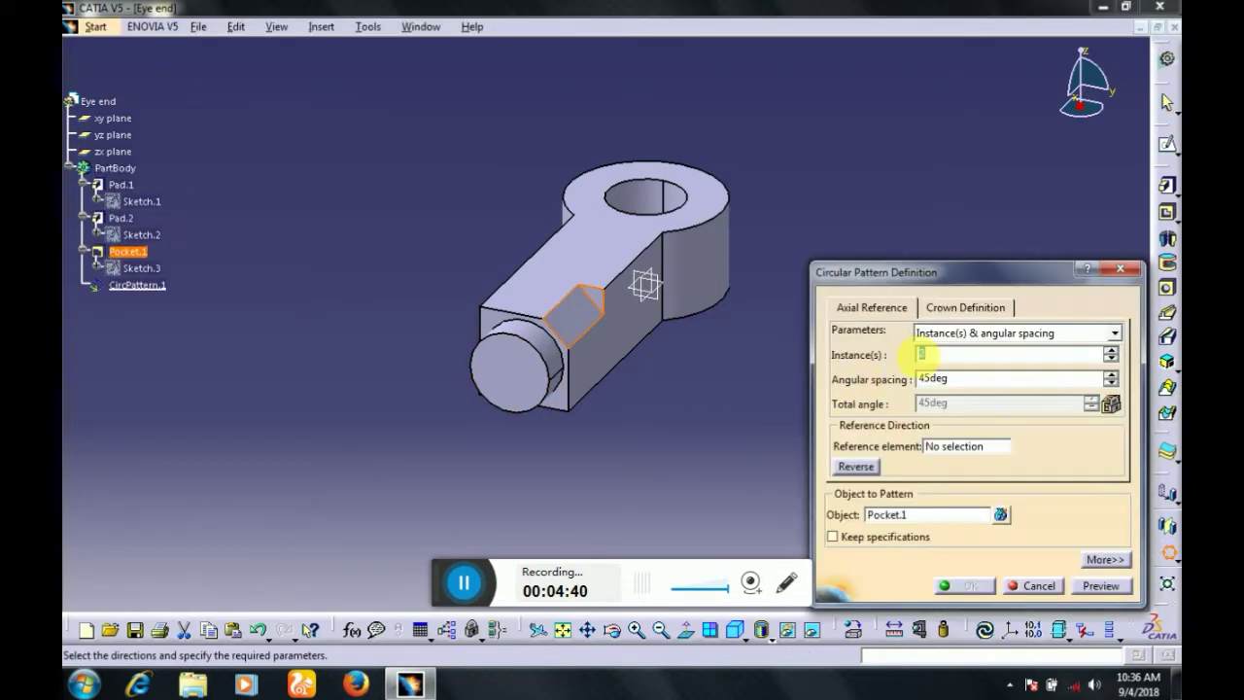
key(Tab)
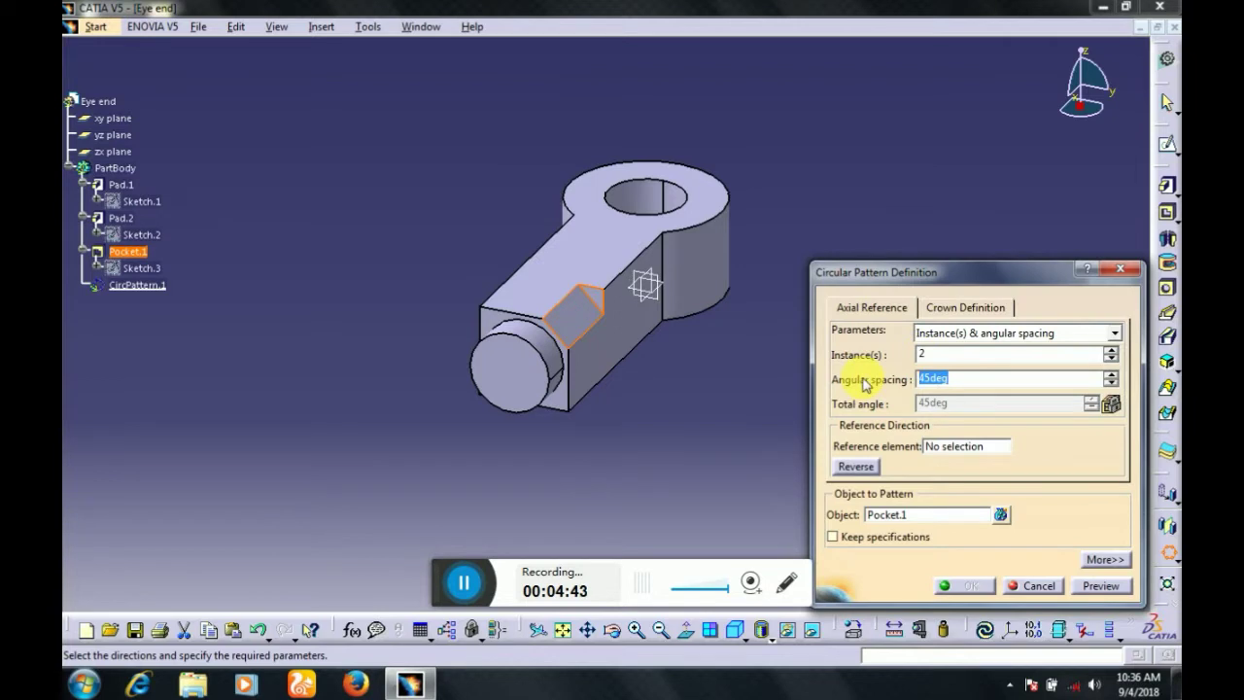
click(900, 353)
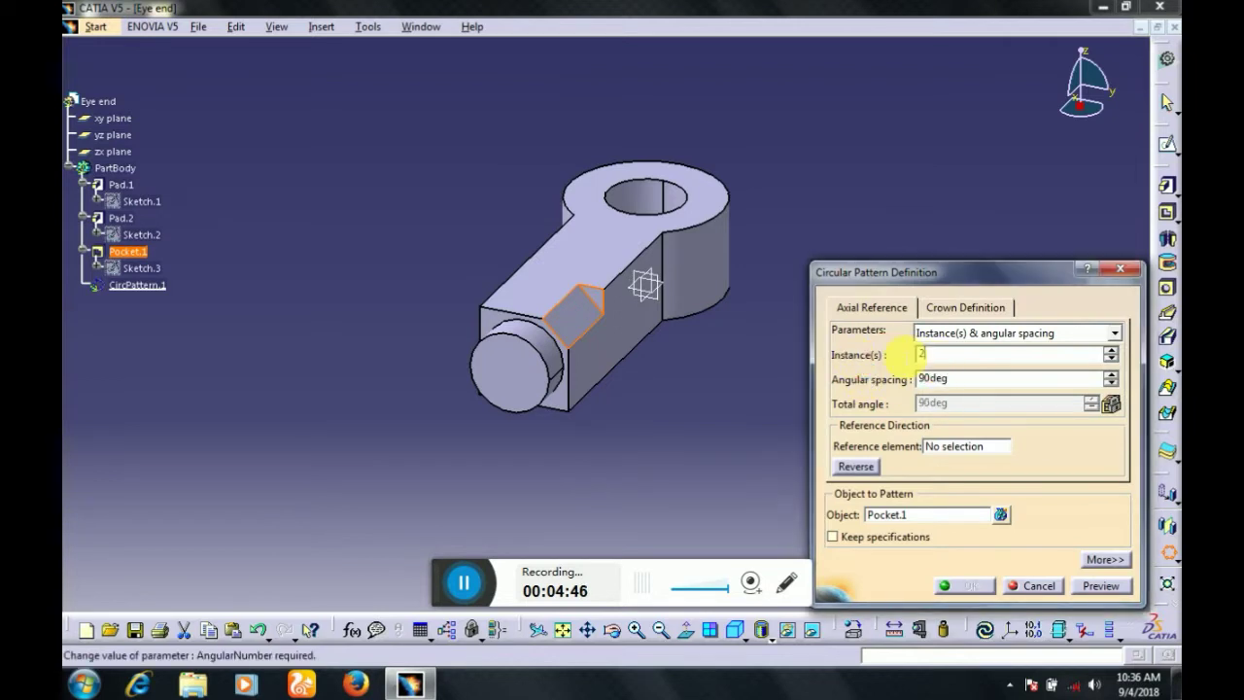
click(958, 454)
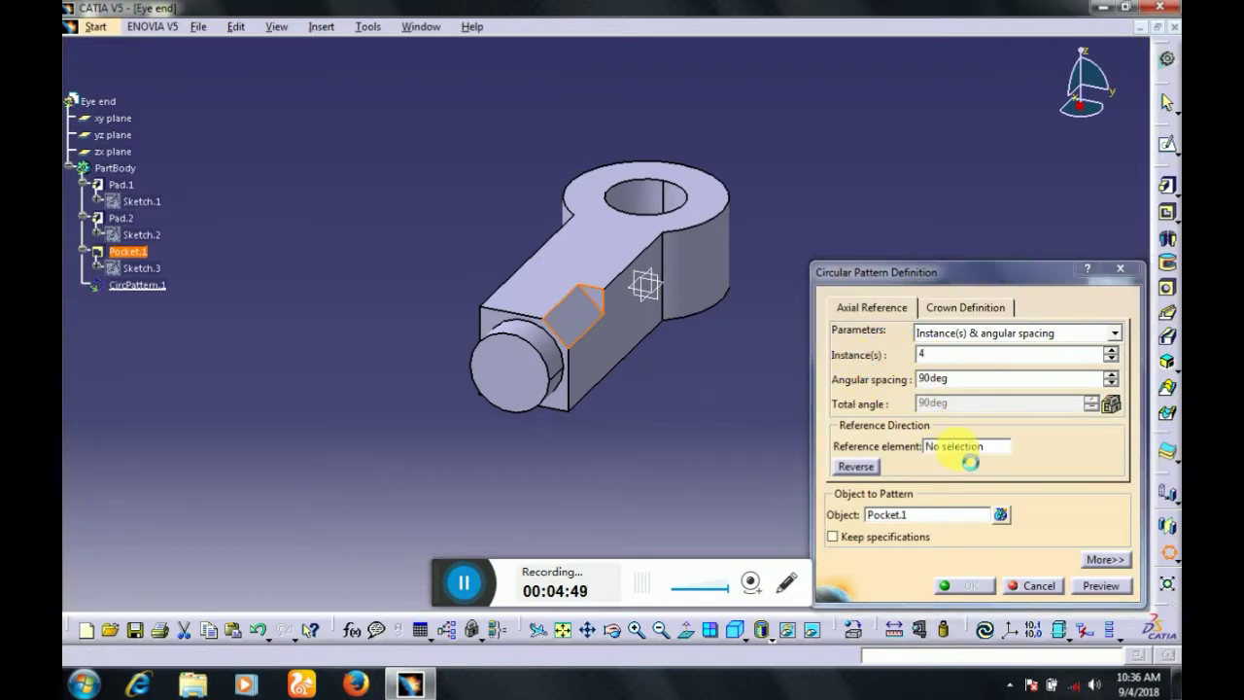
click(525, 378)
click(947, 588)
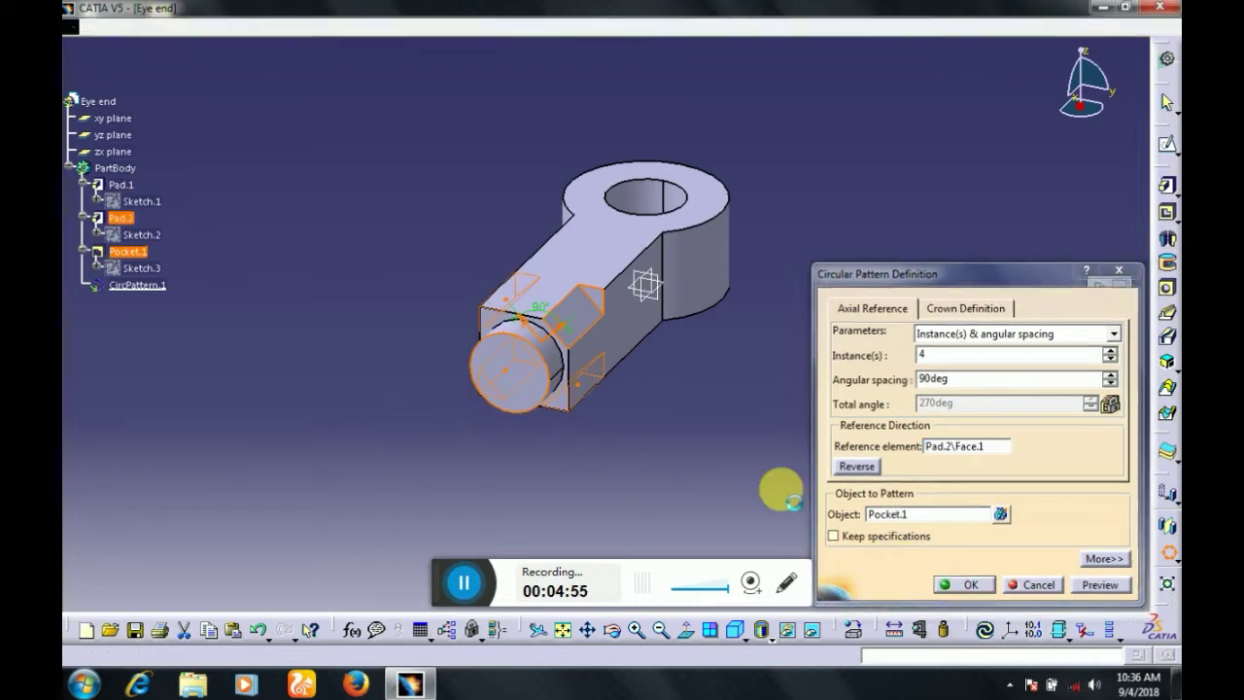
Fillet the sloped inner edge of the original corner pocket with a 5 mm radius
click(600, 310)
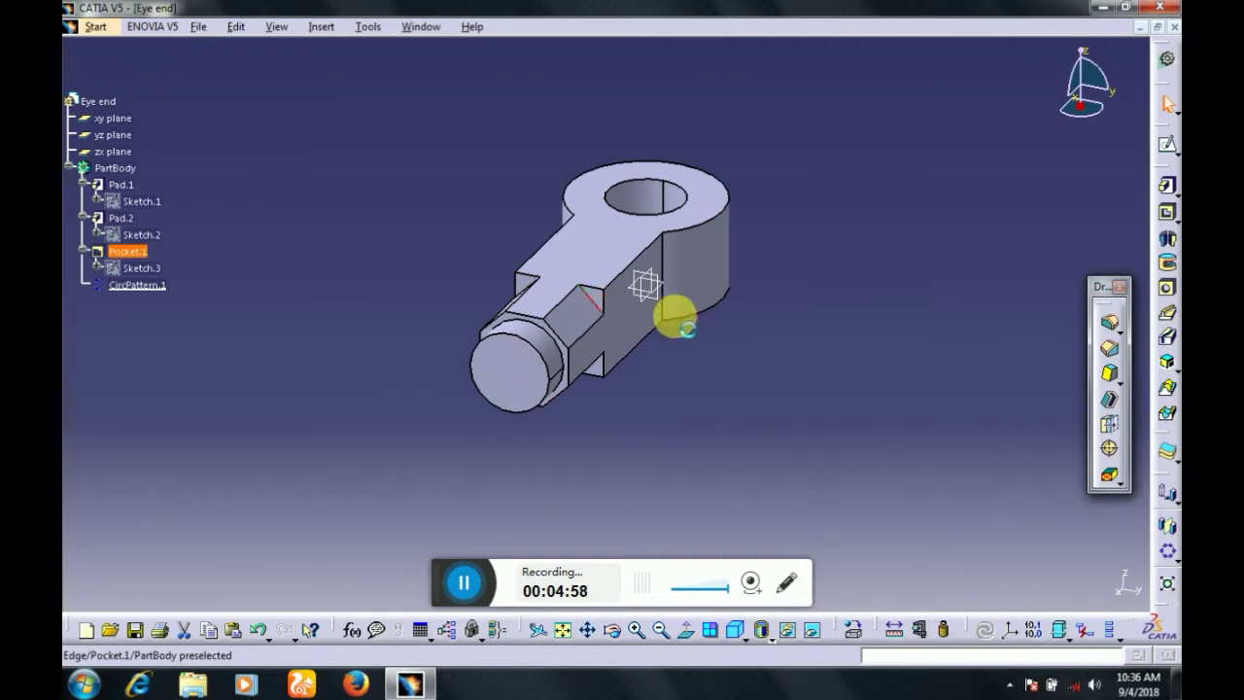
click(1109, 322)
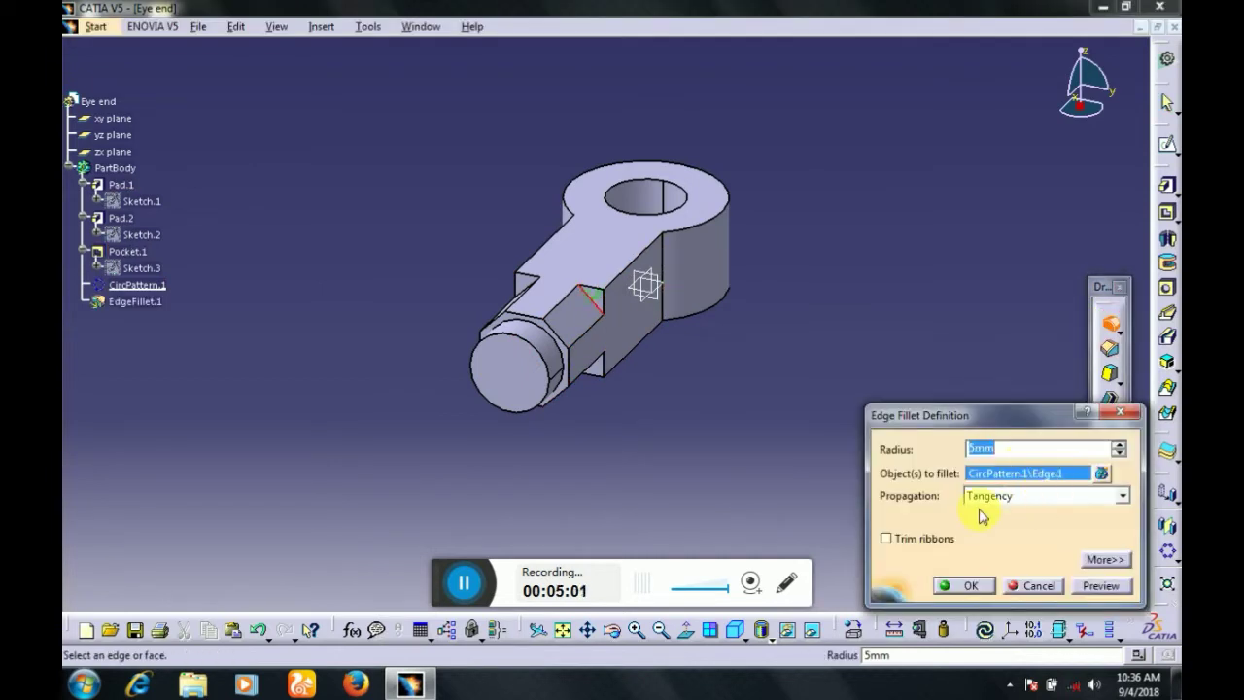
click(966, 586)
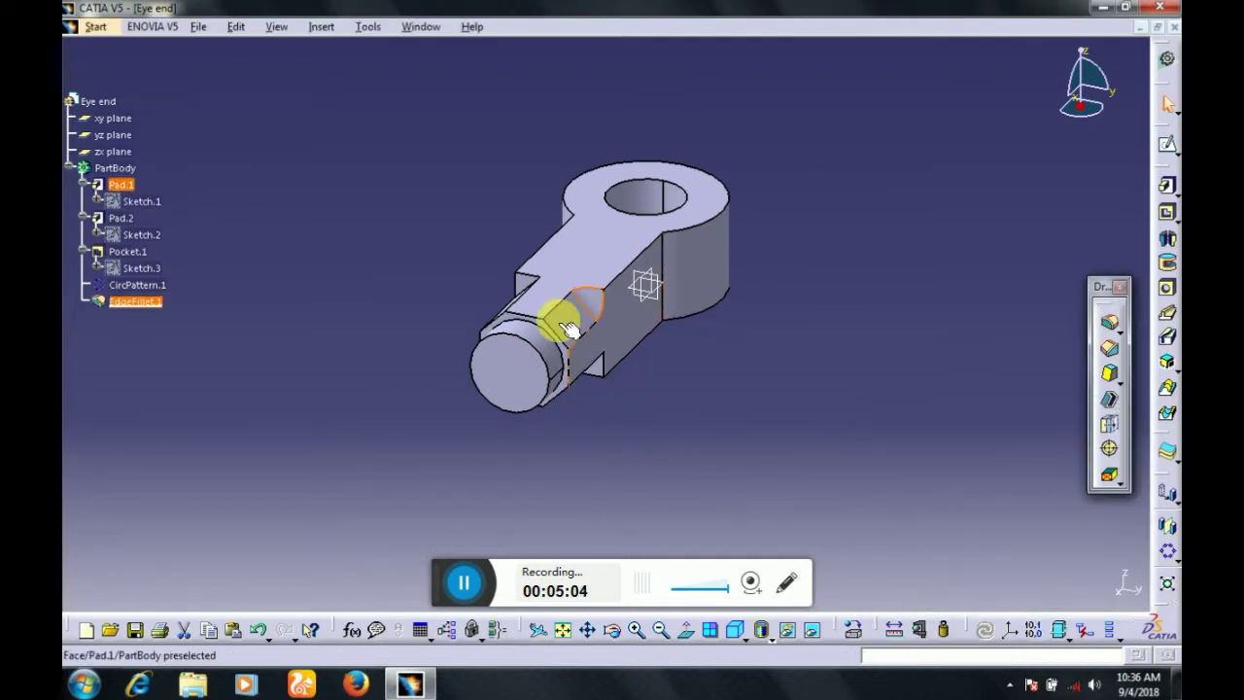
Fillet the inner edge of the patterned pocket directly below the original one with a 5 mm radius
middle_drag(562, 342, 573, 267)
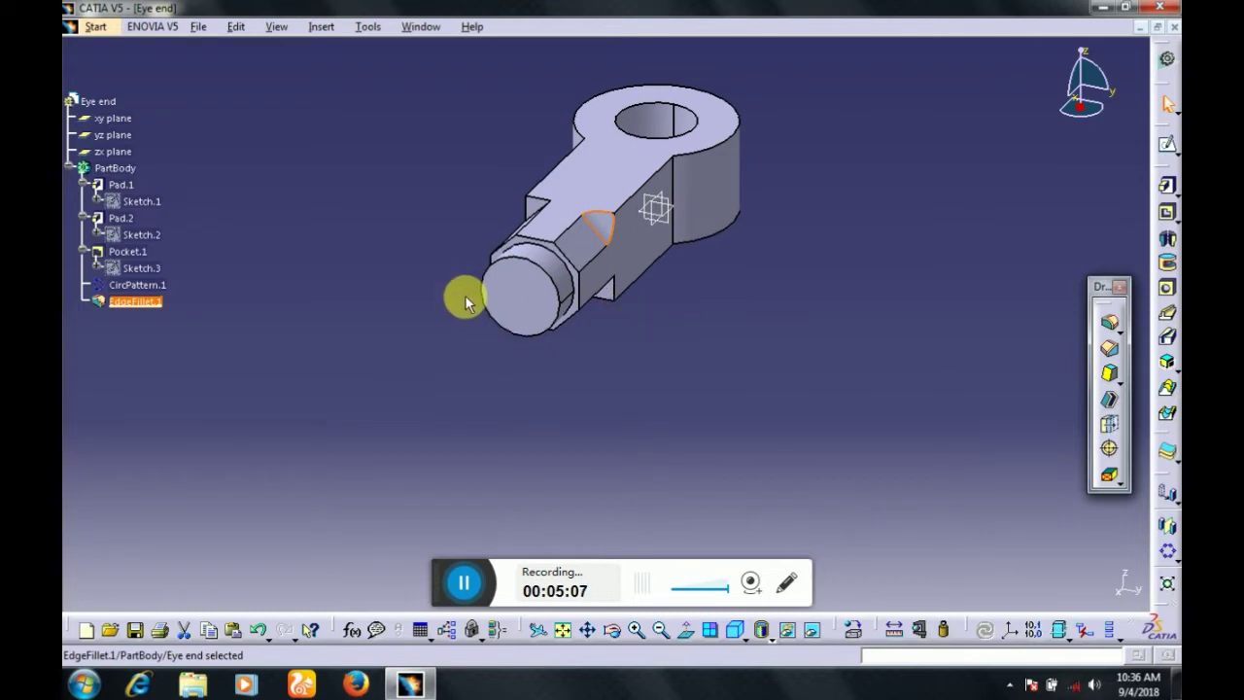
middle_drag(465, 303, 555, 369)
middle_drag(635, 326, 608, 328)
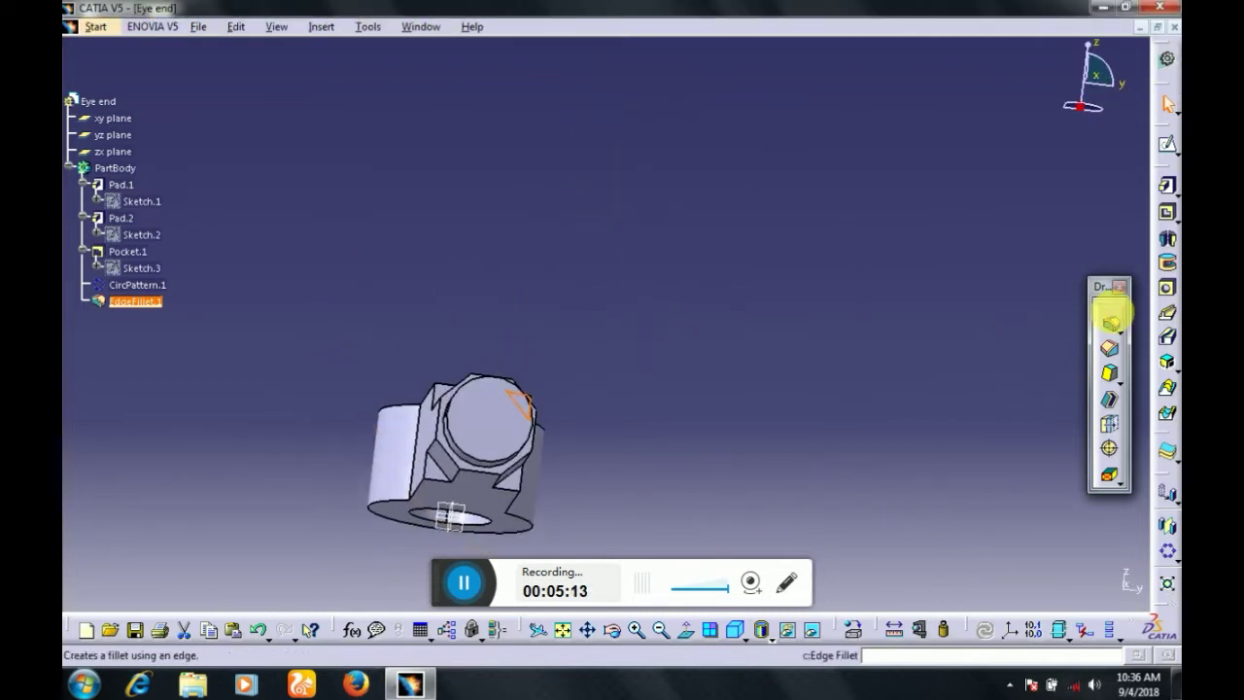
click(1109, 322)
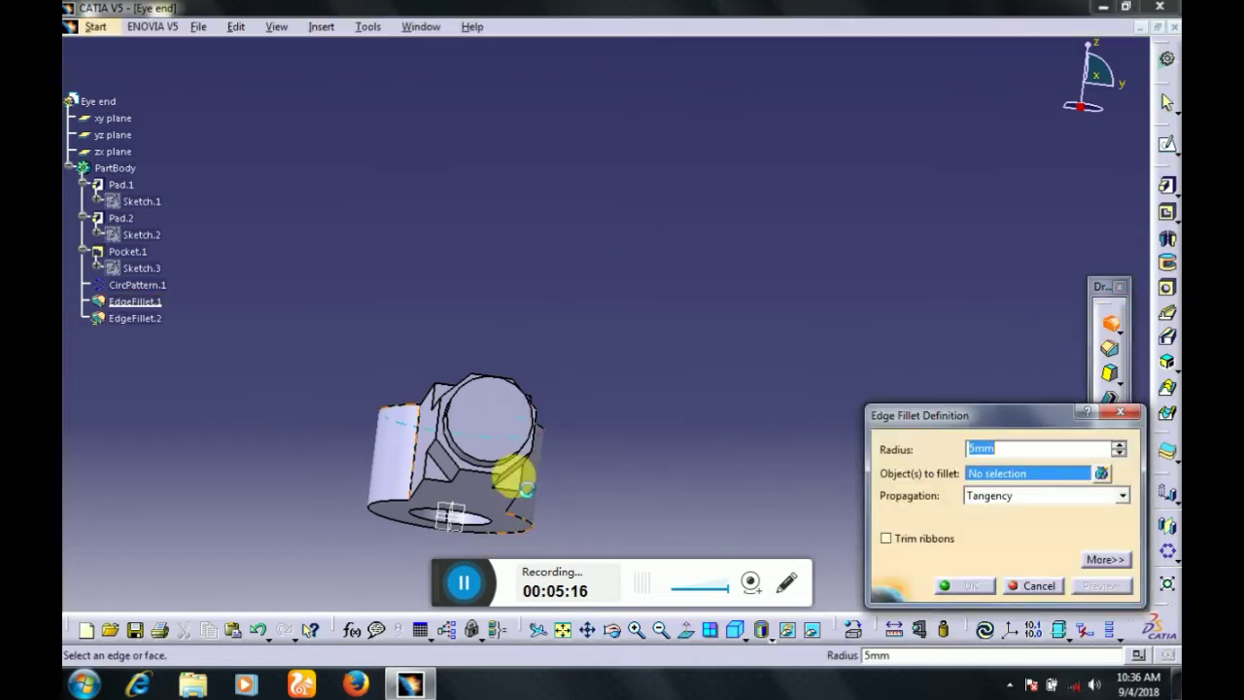
click(515, 478)
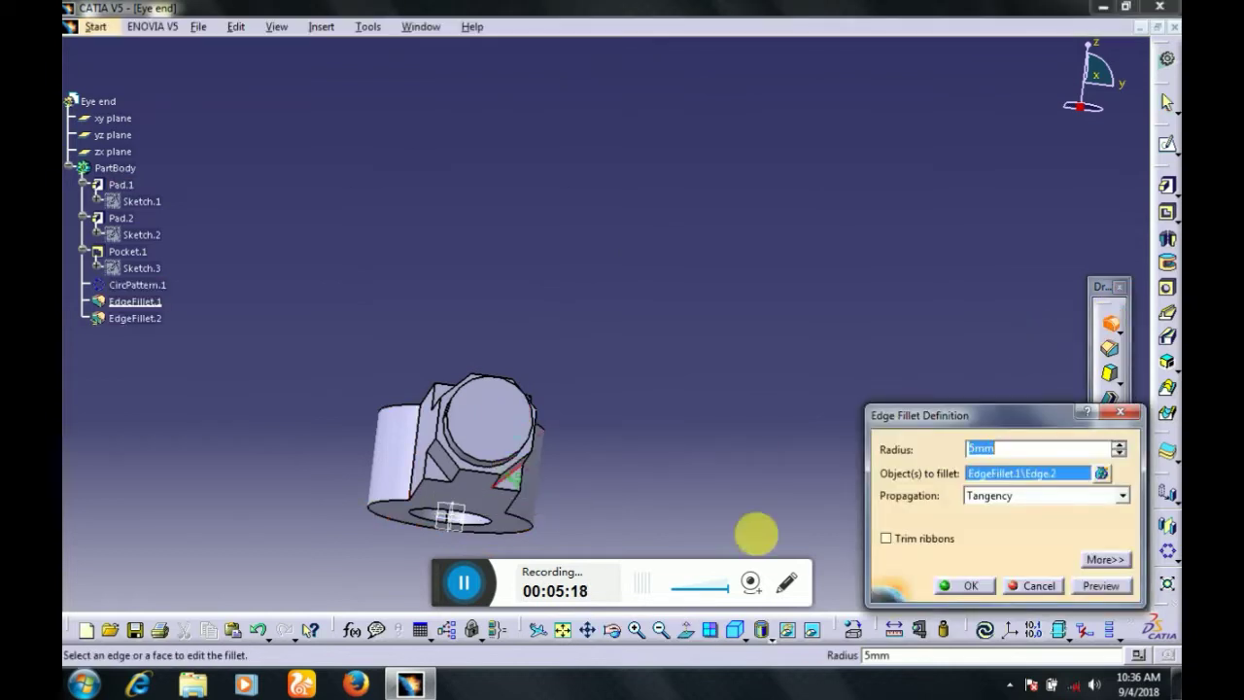
click(963, 585)
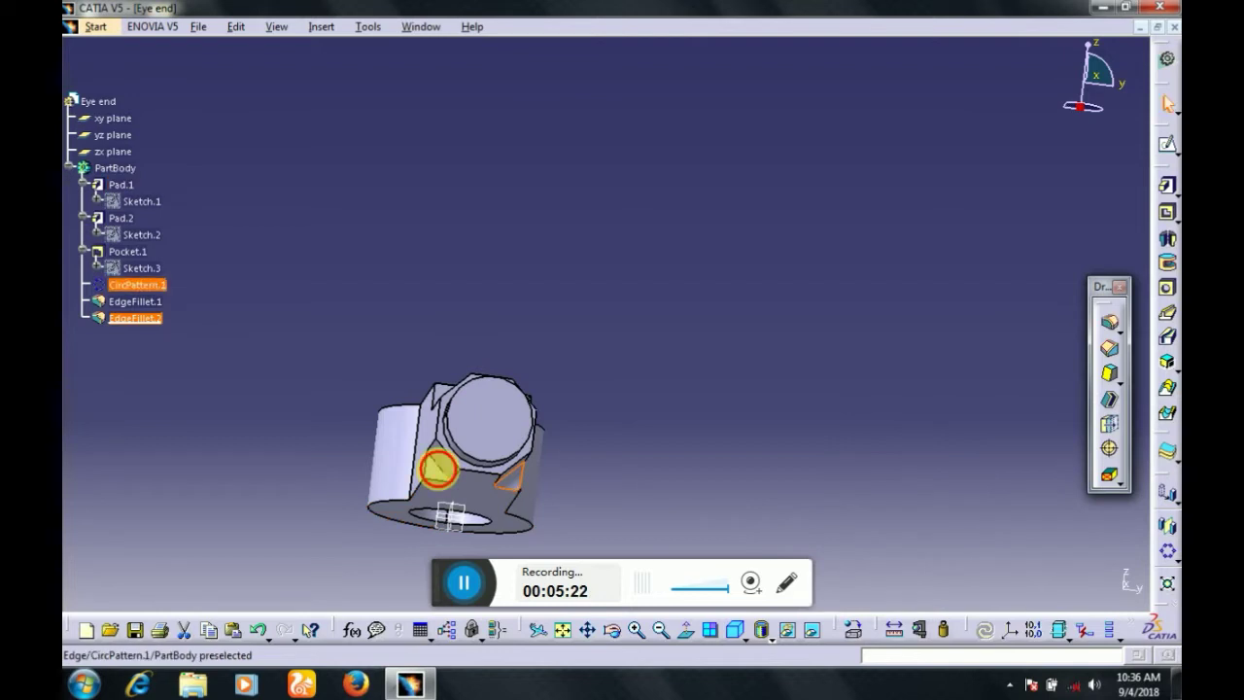
Apply a 5 mm edge fillet to the inner edge of the other lower corner pocket, on the shank's opposite side
click(441, 469)
click(1109, 322)
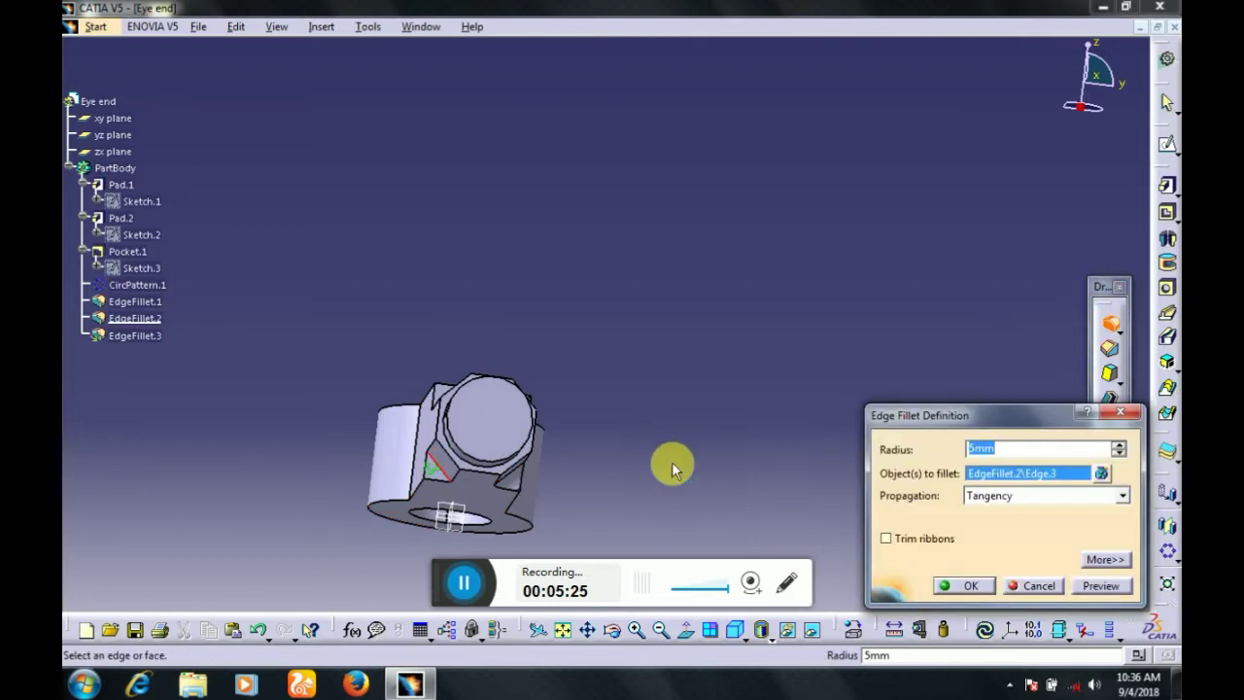
key(Return)
Fillet the inner edge of the remaining upper corner pocket with the same 5 mm radius
middle_drag(403, 324, 438, 415)
click(438, 414)
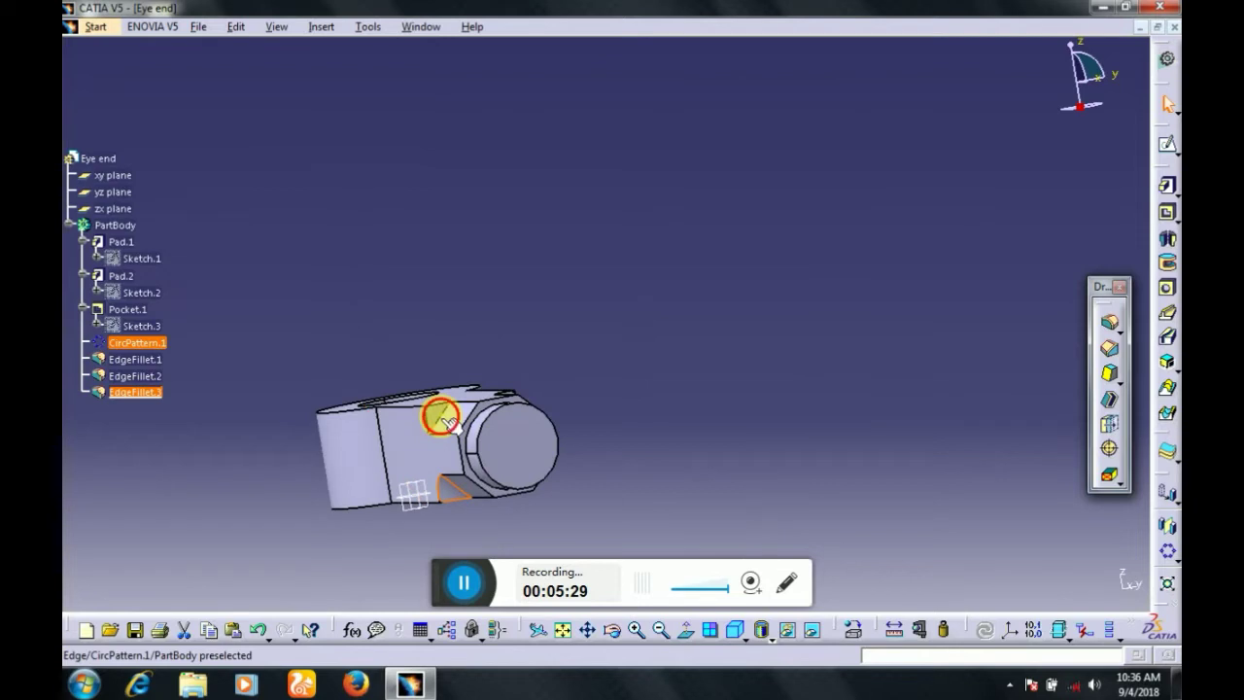
click(1109, 325)
key(Return)
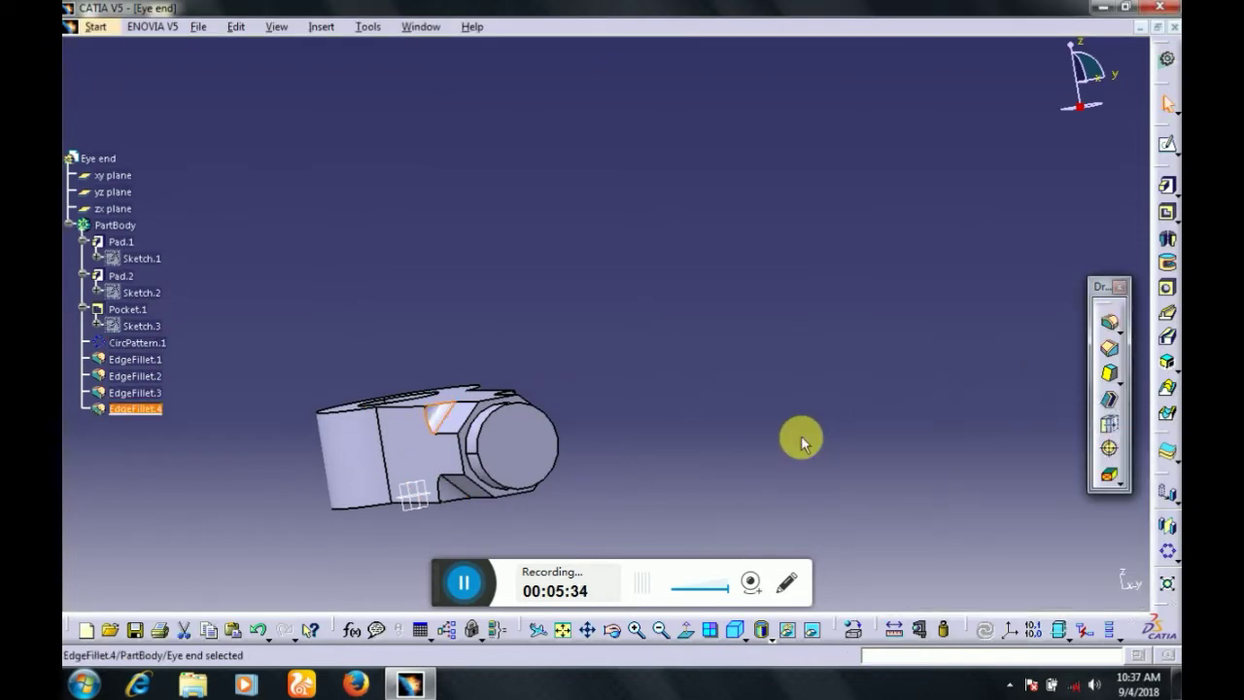
click(581, 389)
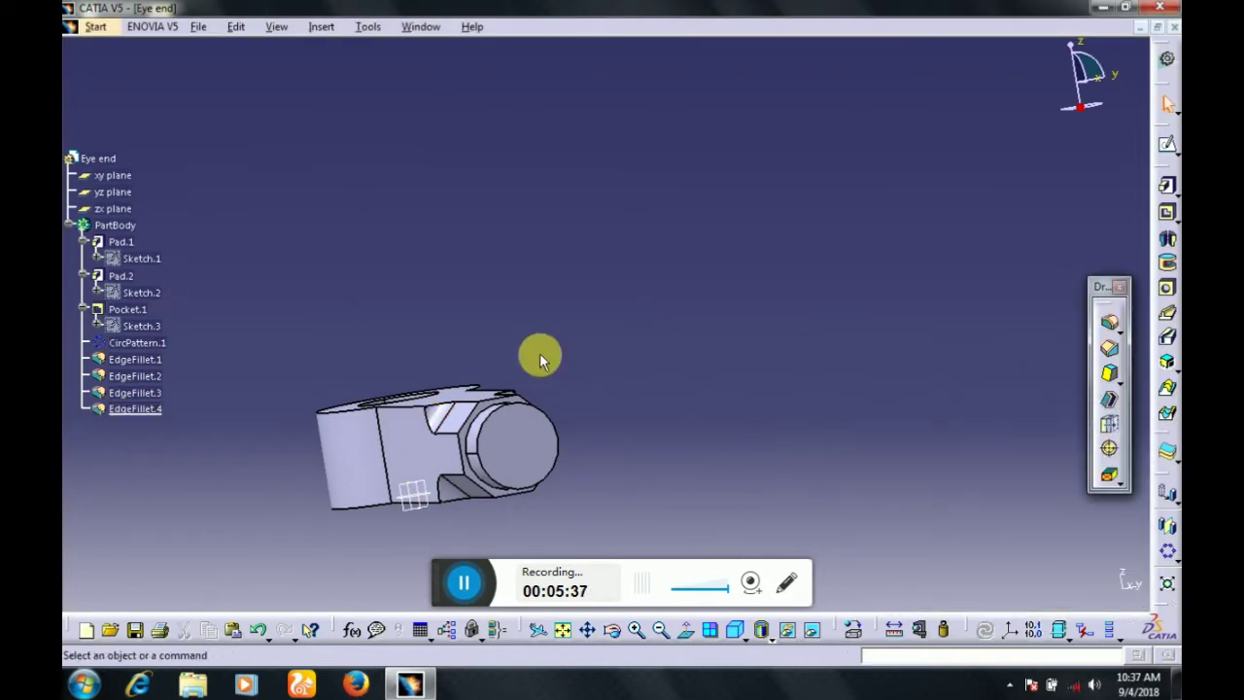
Save the part as Eye end in the Knuckle joint Assembly folder on the desktop
key(ctrl+s)
click(578, 321)
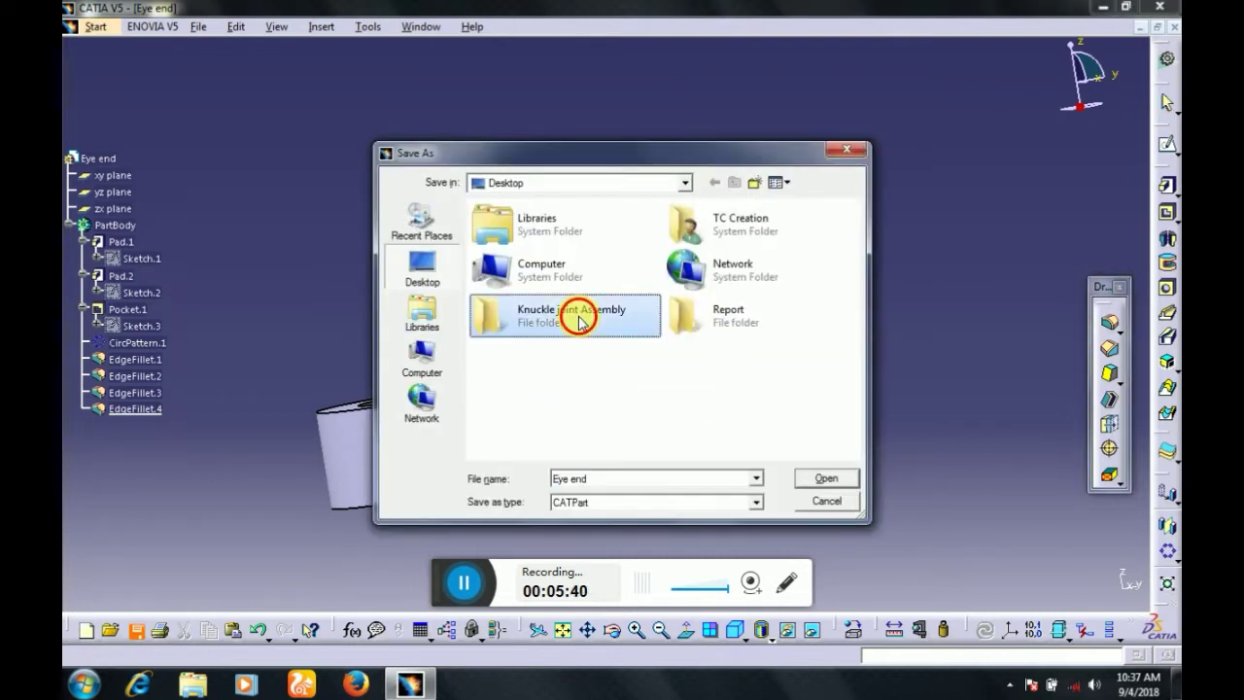
double_click(580, 322)
click(810, 481)
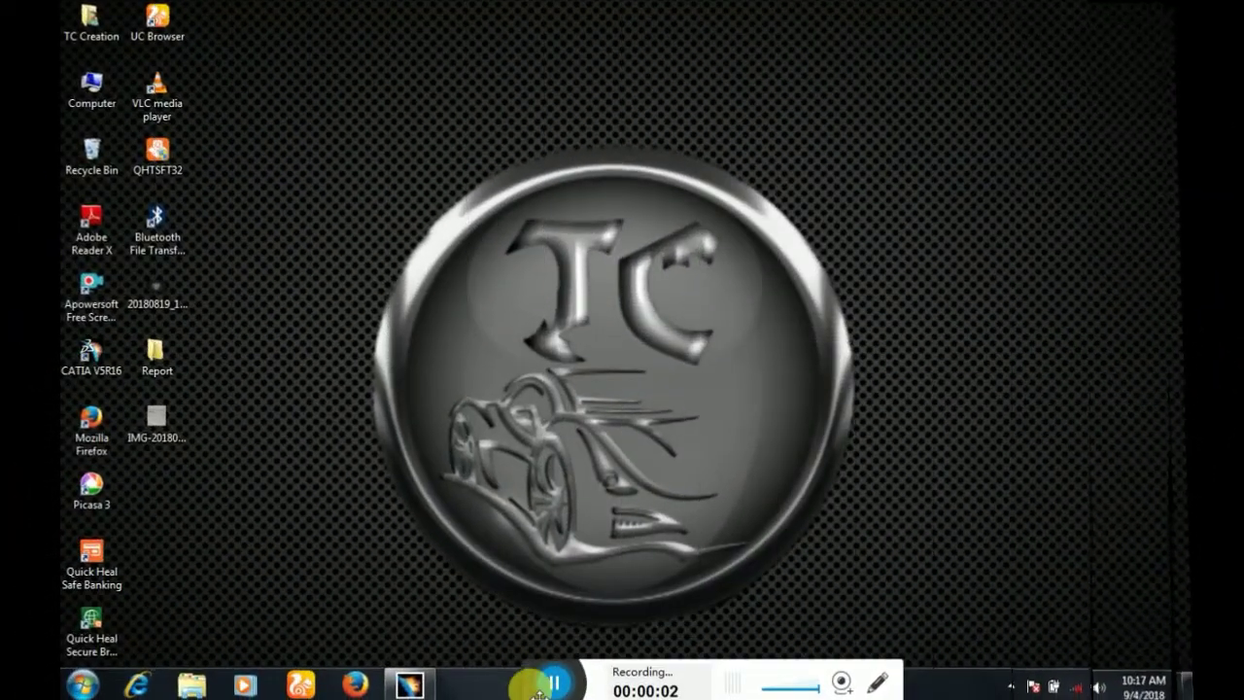
Open the knuckle joint drawing image from the desktop, examine the part dimensions and close it
double_click(154, 420)
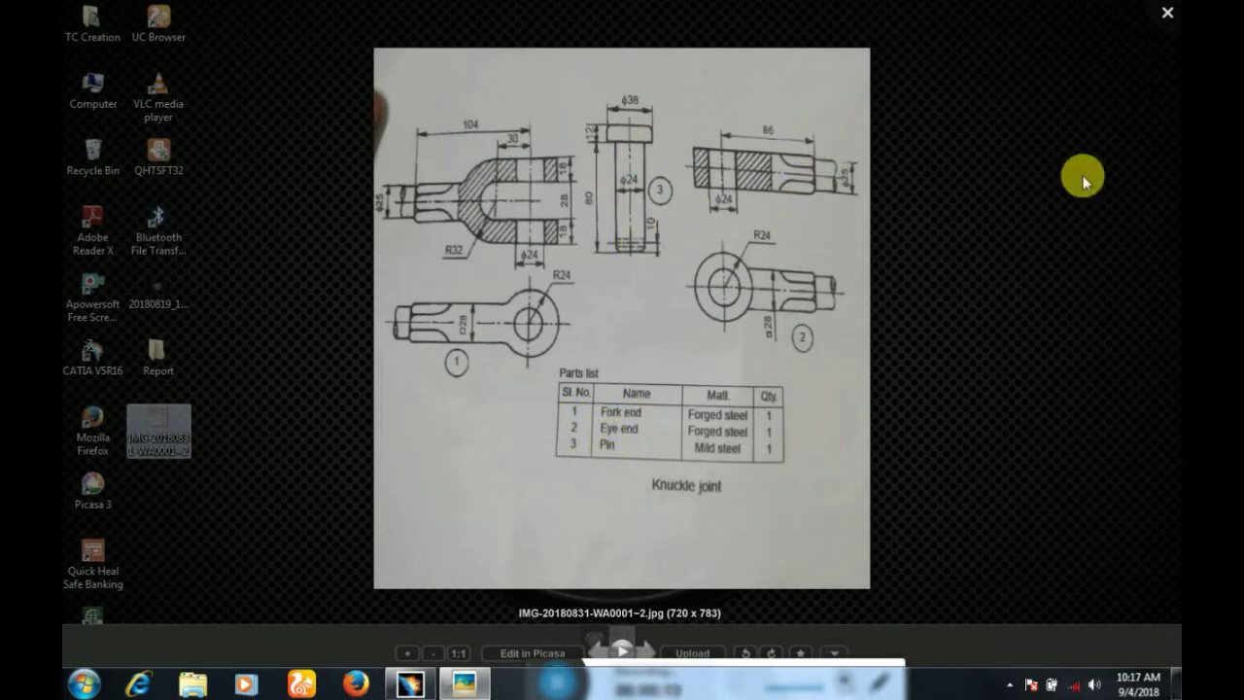
click(1168, 11)
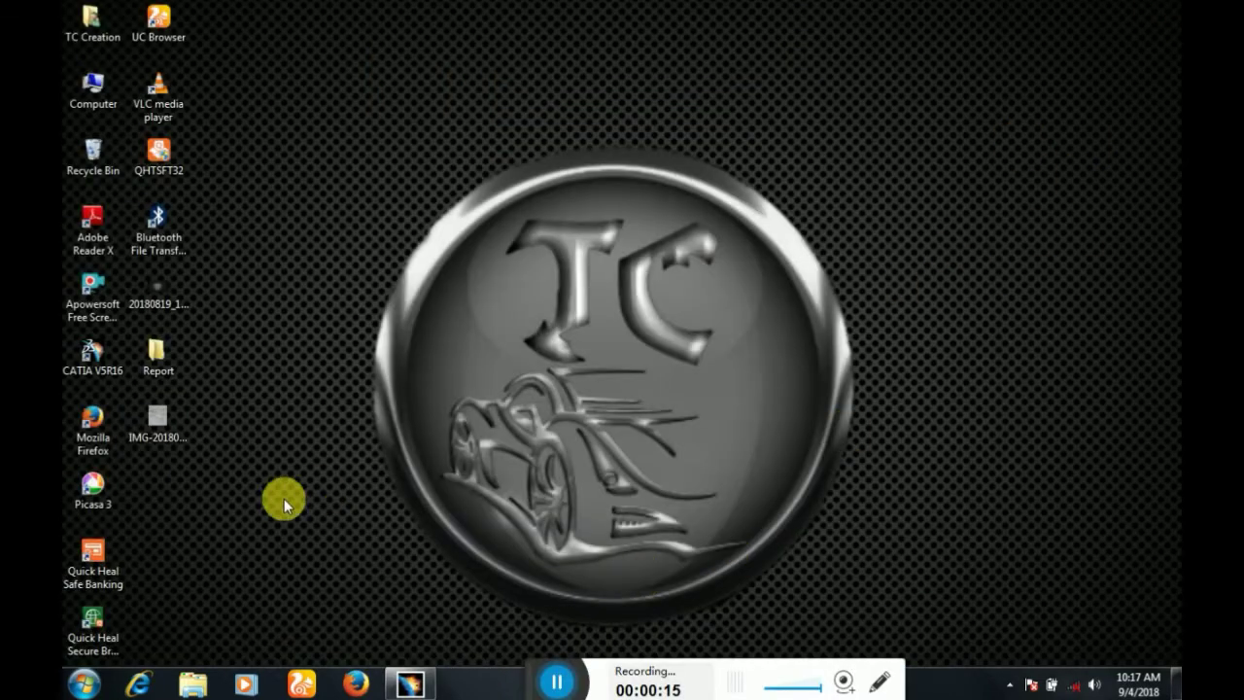
Switch to CATIA and create a new Part Design part named Fork end with hybrid design enabled
click(404, 686)
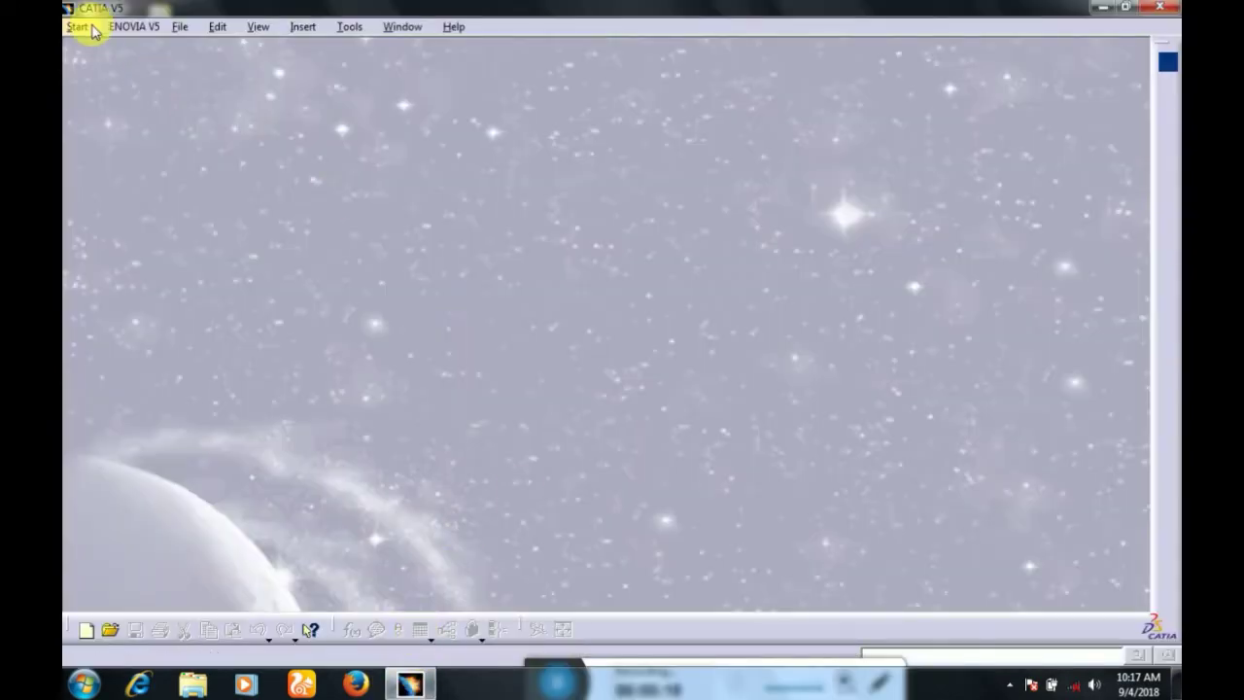
click(78, 26)
mouse_move(127, 68)
click(356, 67)
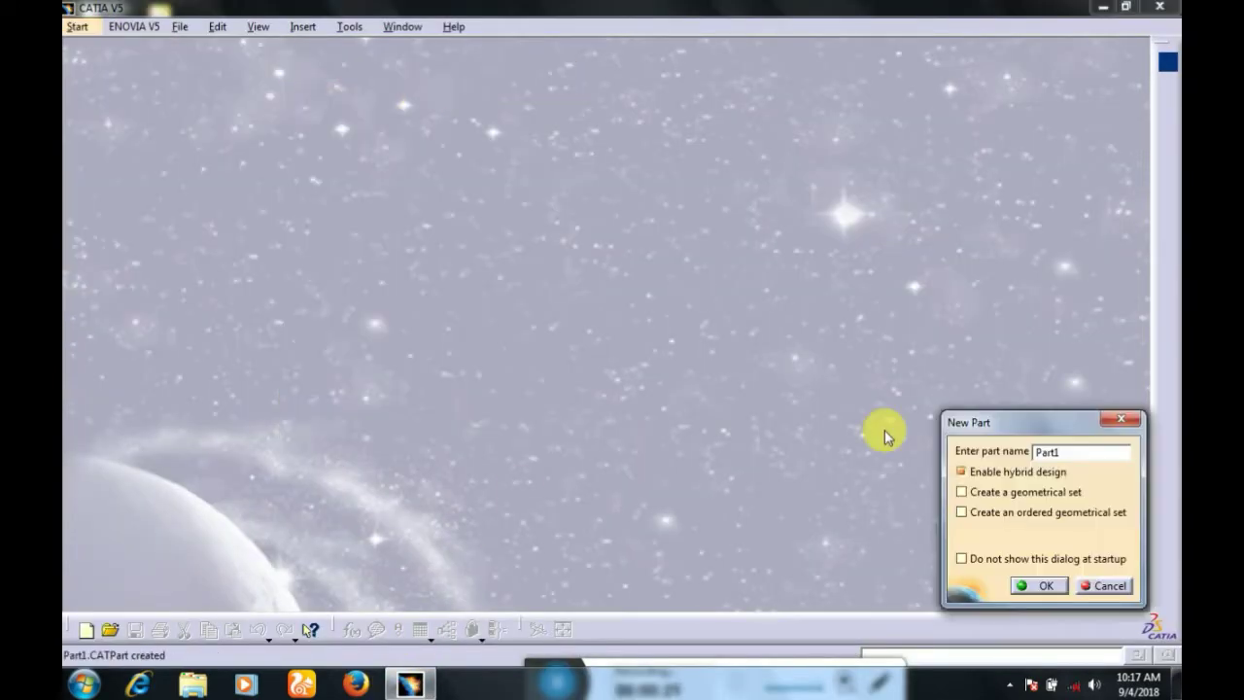
key(BackSpace)
key(BackSpace)
key(BackSpace)
key(BackSpace)
key(BackSpace)
text(For)
key(Return)
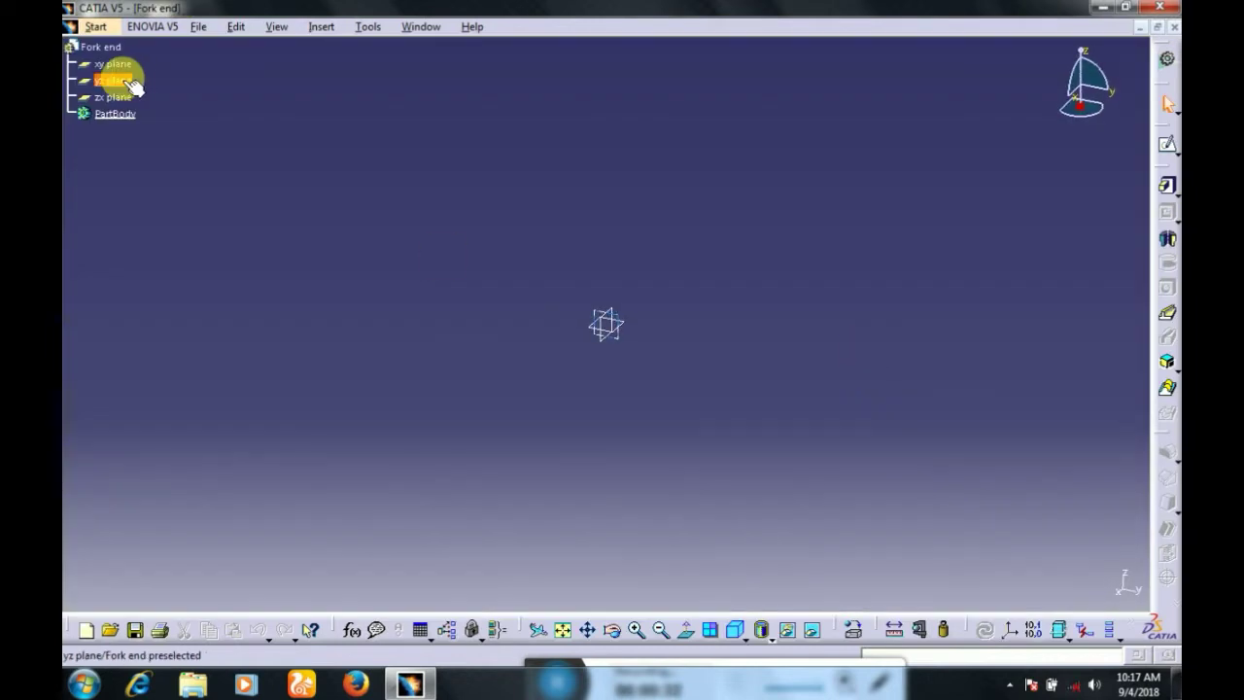
Start a sketch on the xy plane and draw a circle centred on the origin
click(126, 81)
click(136, 64)
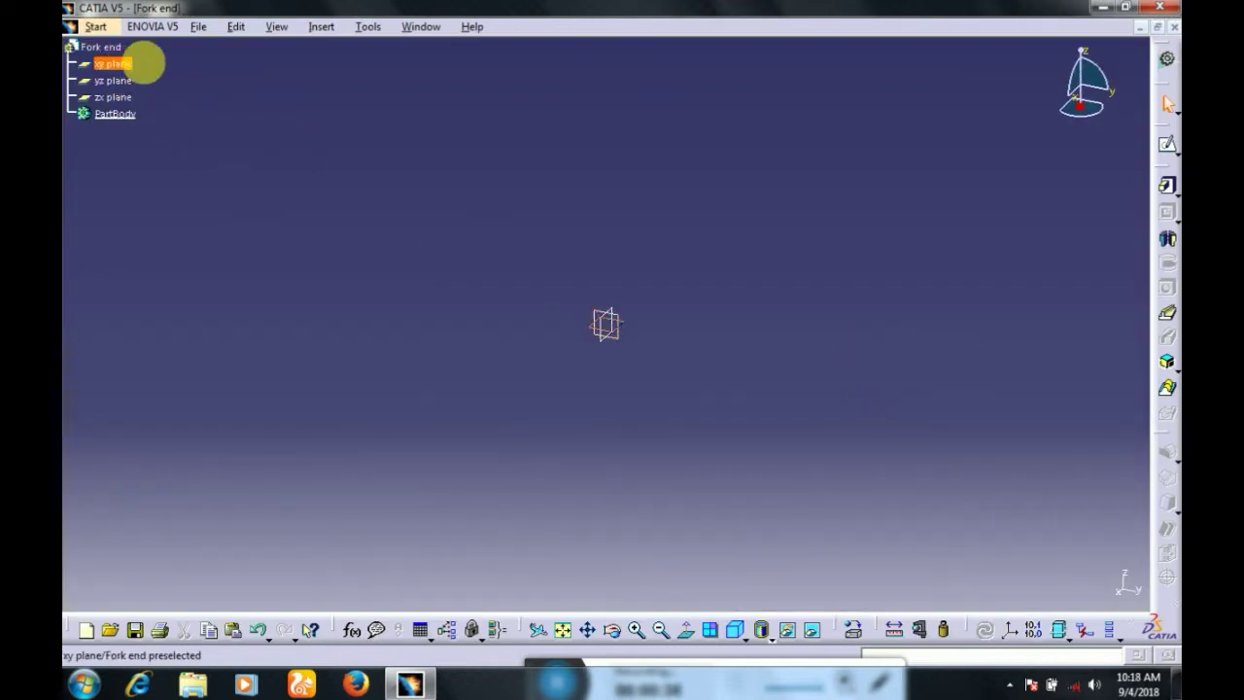
click(1168, 145)
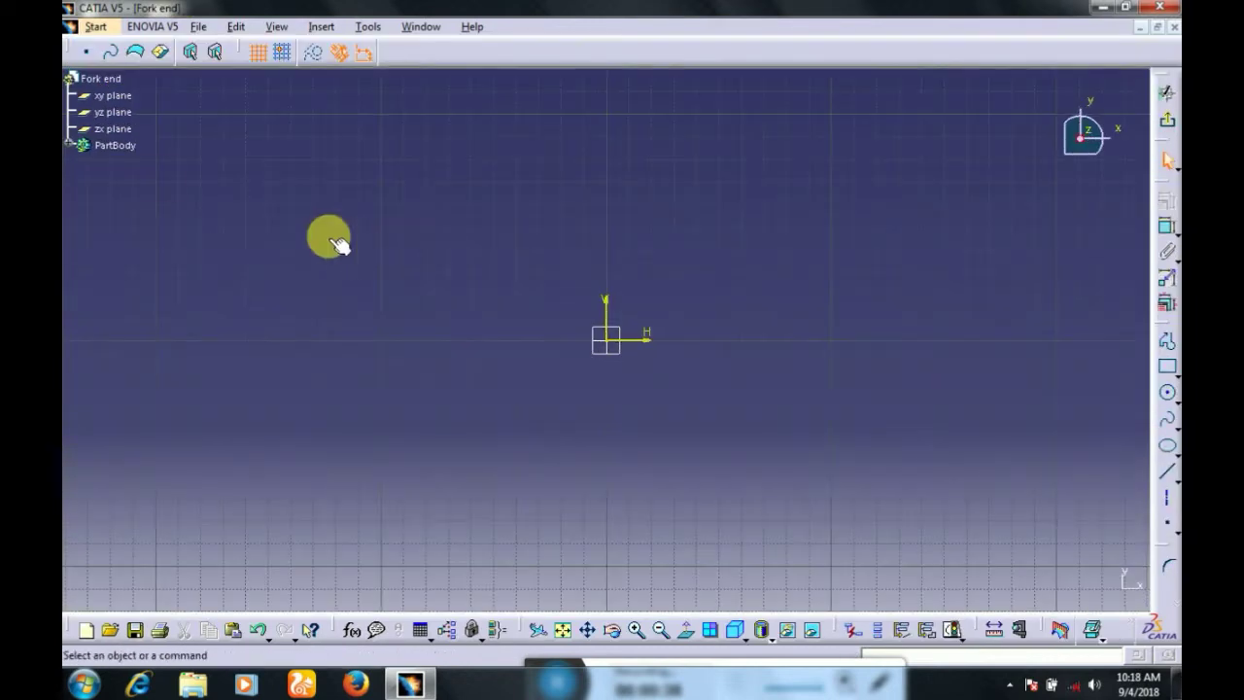
click(1166, 393)
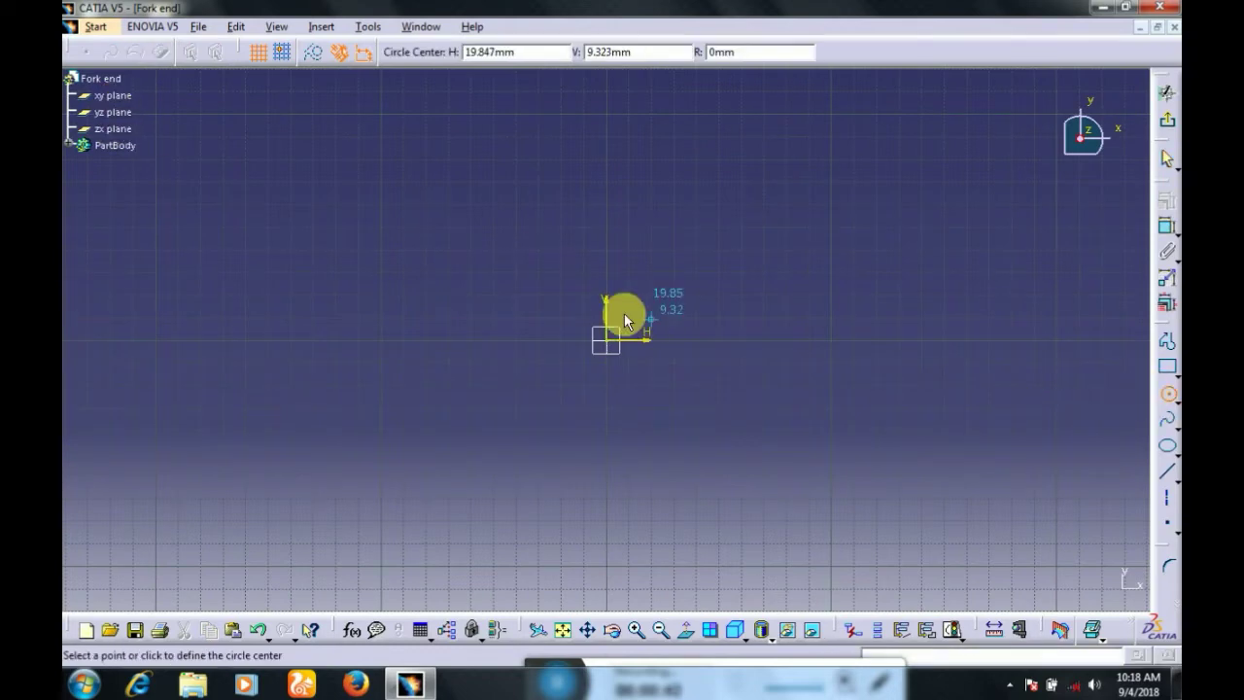
click(605, 338)
click(650, 380)
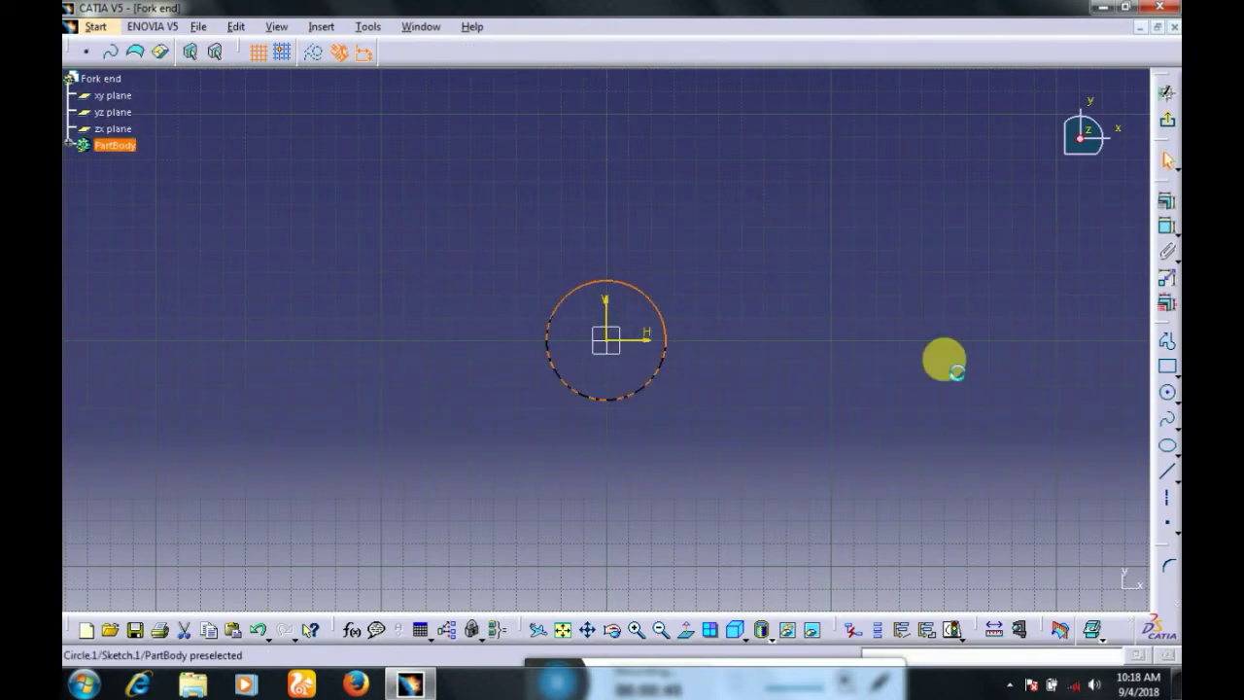
Draw a smaller circle about 29 mm in diameter, centred on the origin inside the first circle
click(1166, 393)
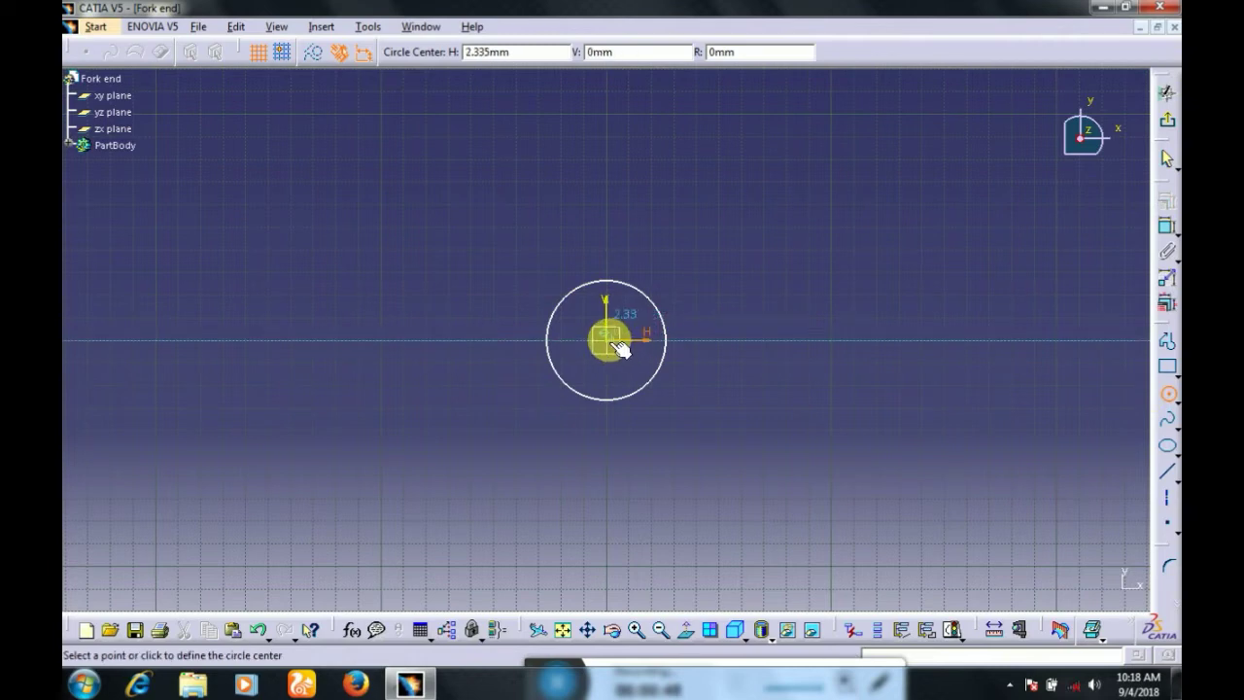
click(606, 339)
click(633, 363)
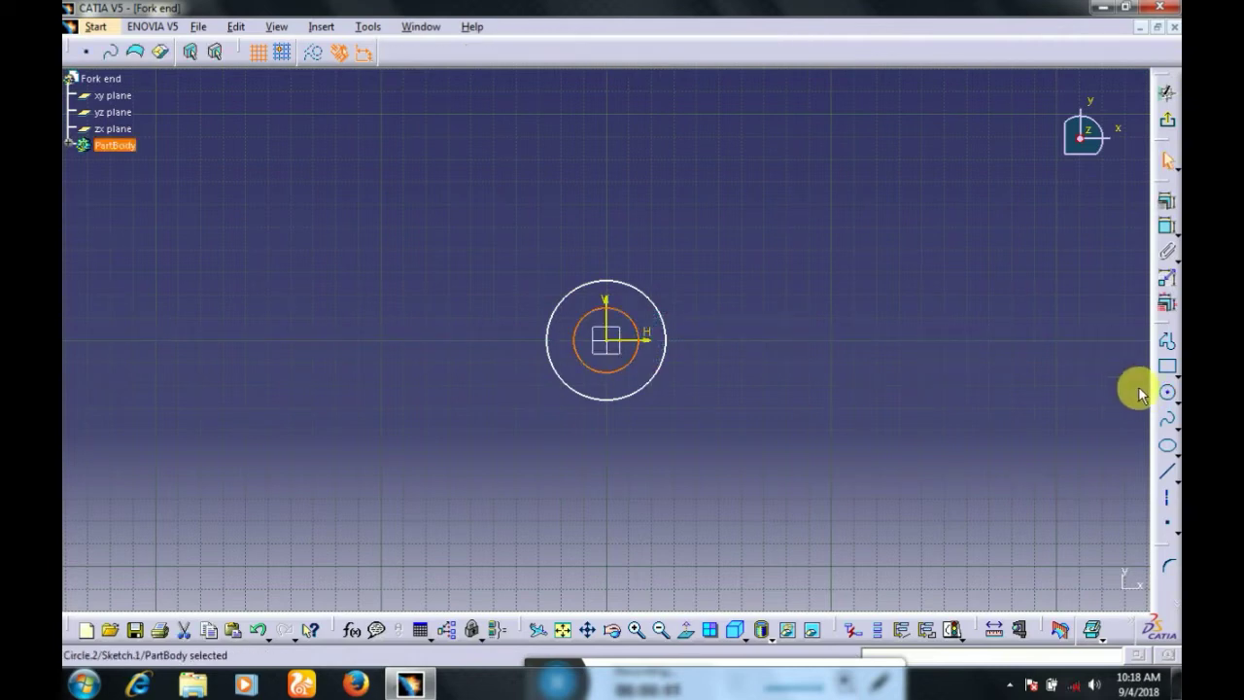
Draw a three-line open shank extending about 46 mm from the outer circle in the negative H direction, with both horizontal lines ending on the circle
click(1167, 471)
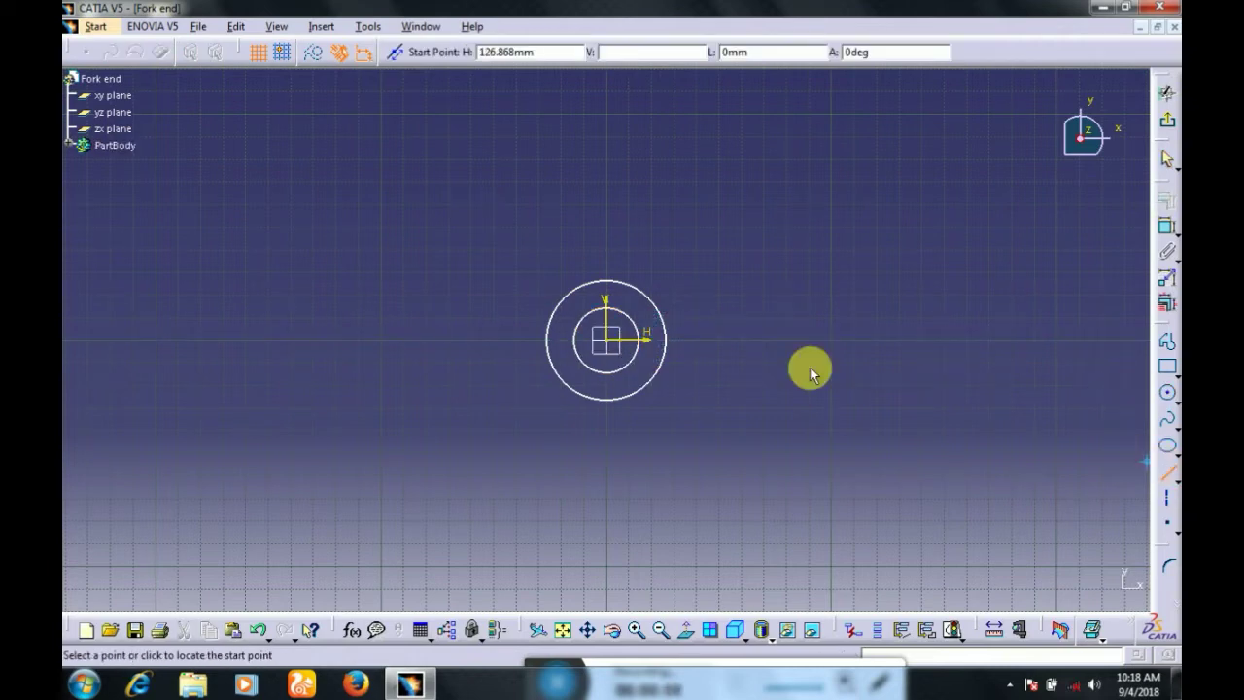
click(549, 316)
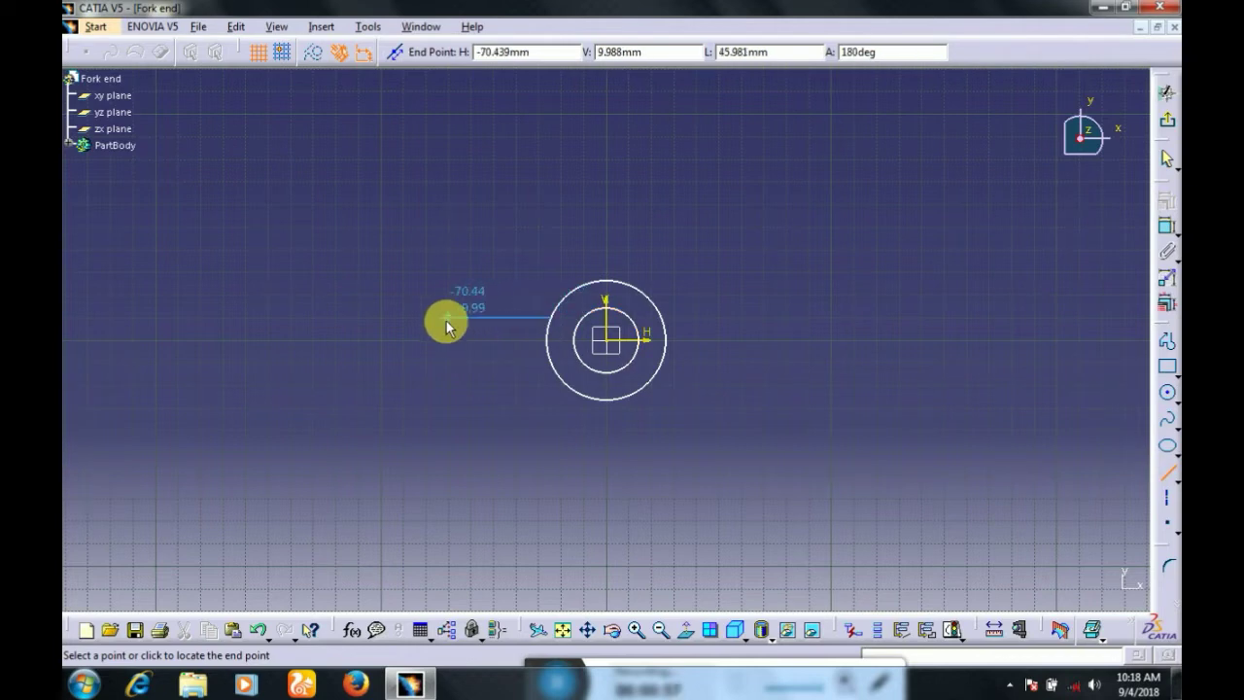
click(447, 318)
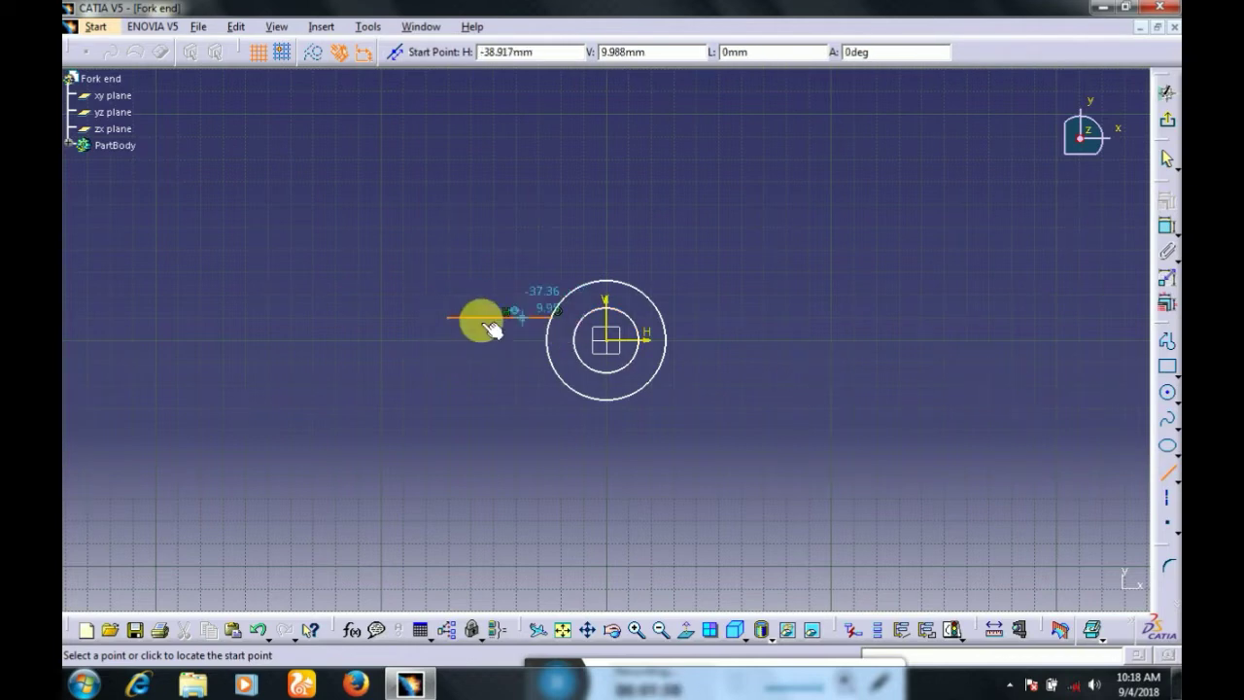
click(447, 316)
click(447, 358)
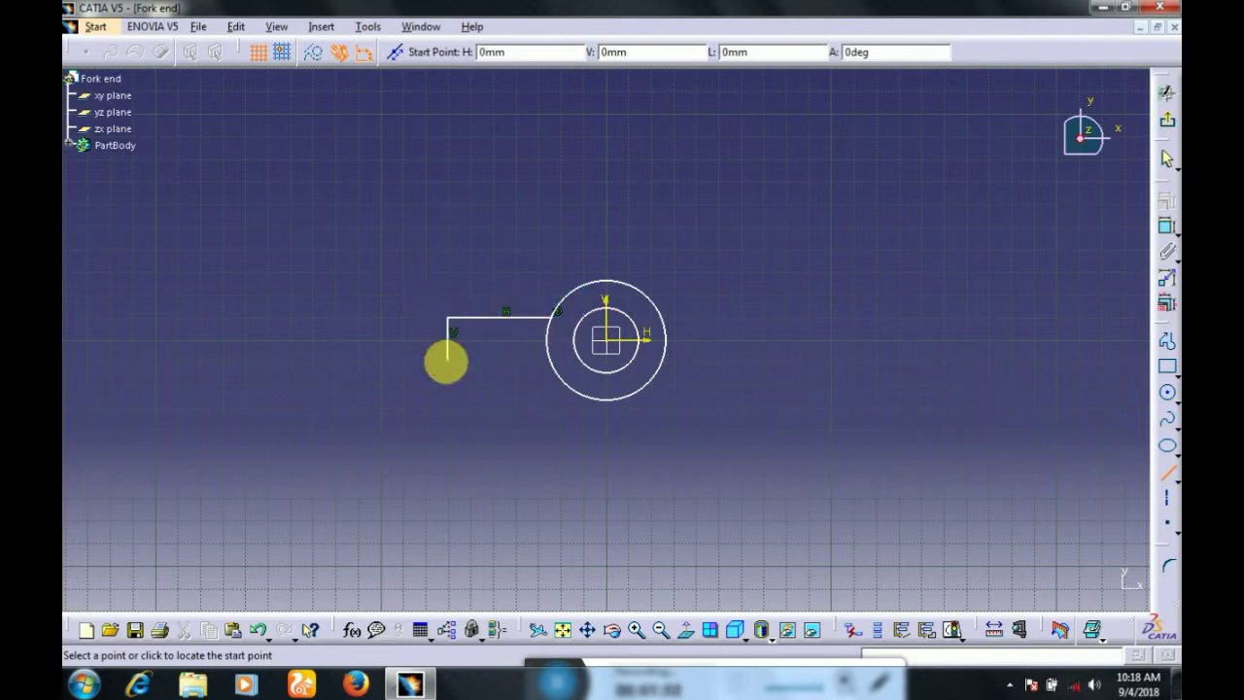
click(447, 359)
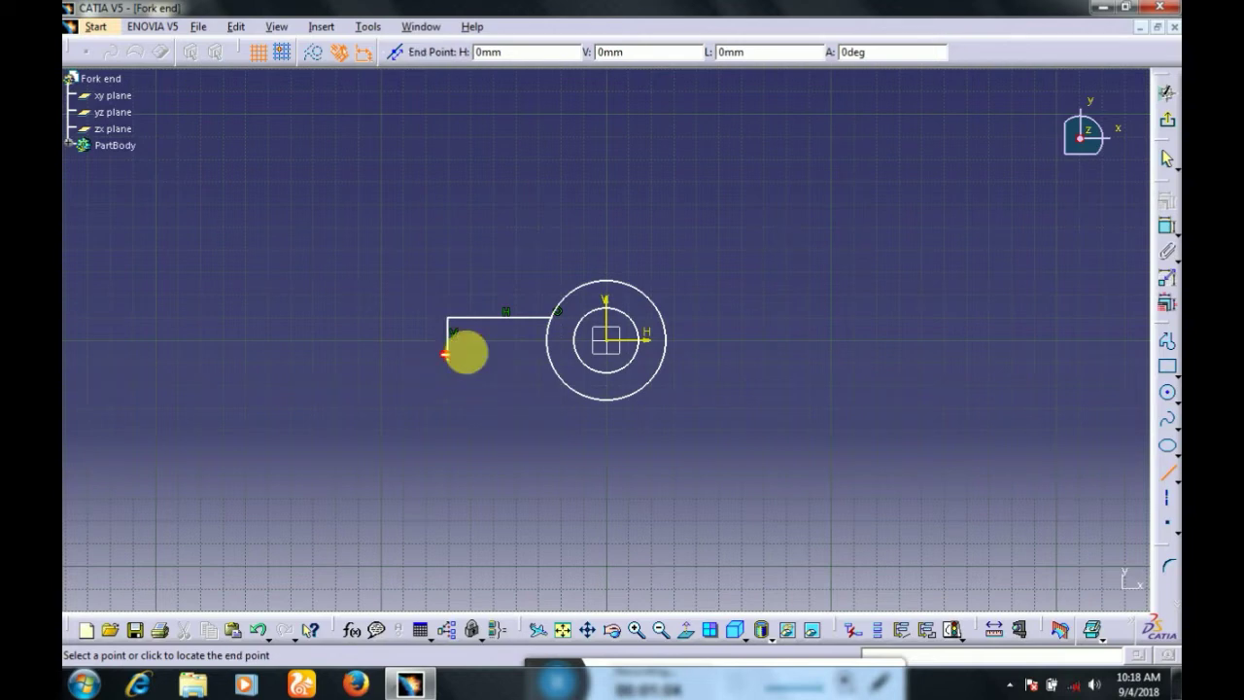
click(550, 359)
click(1164, 471)
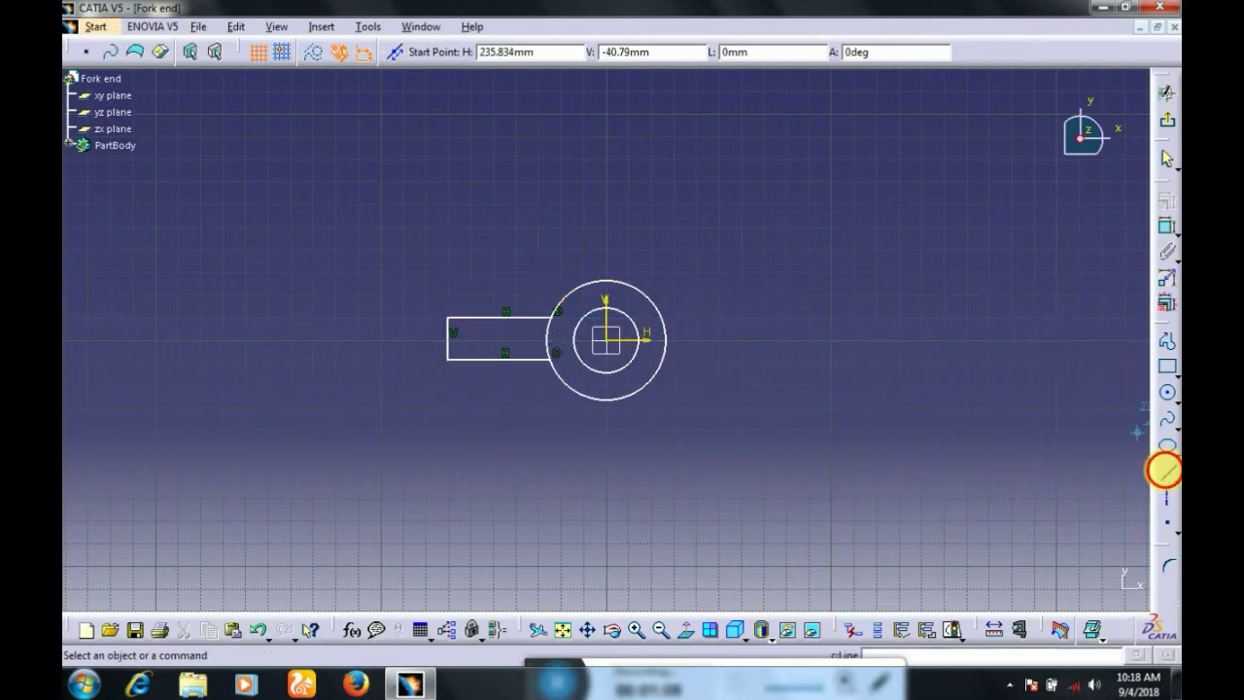
Constrain the outer circle's diameter to 48 mm
click(647, 297)
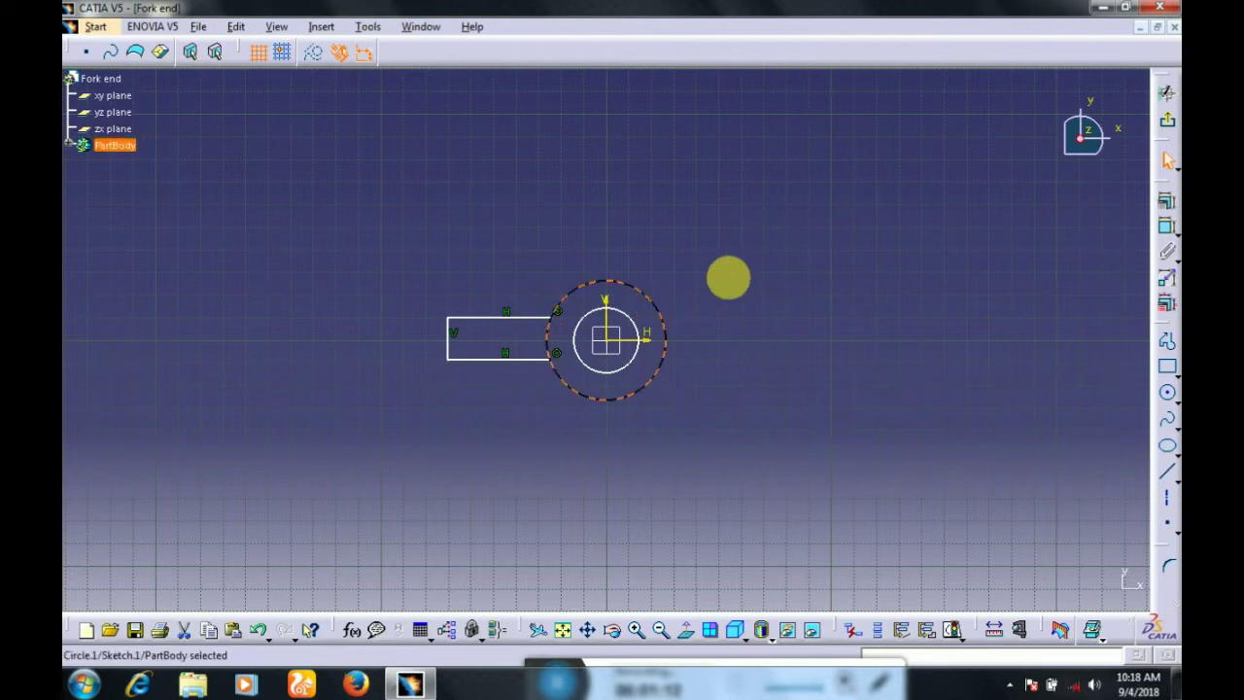
click(1166, 226)
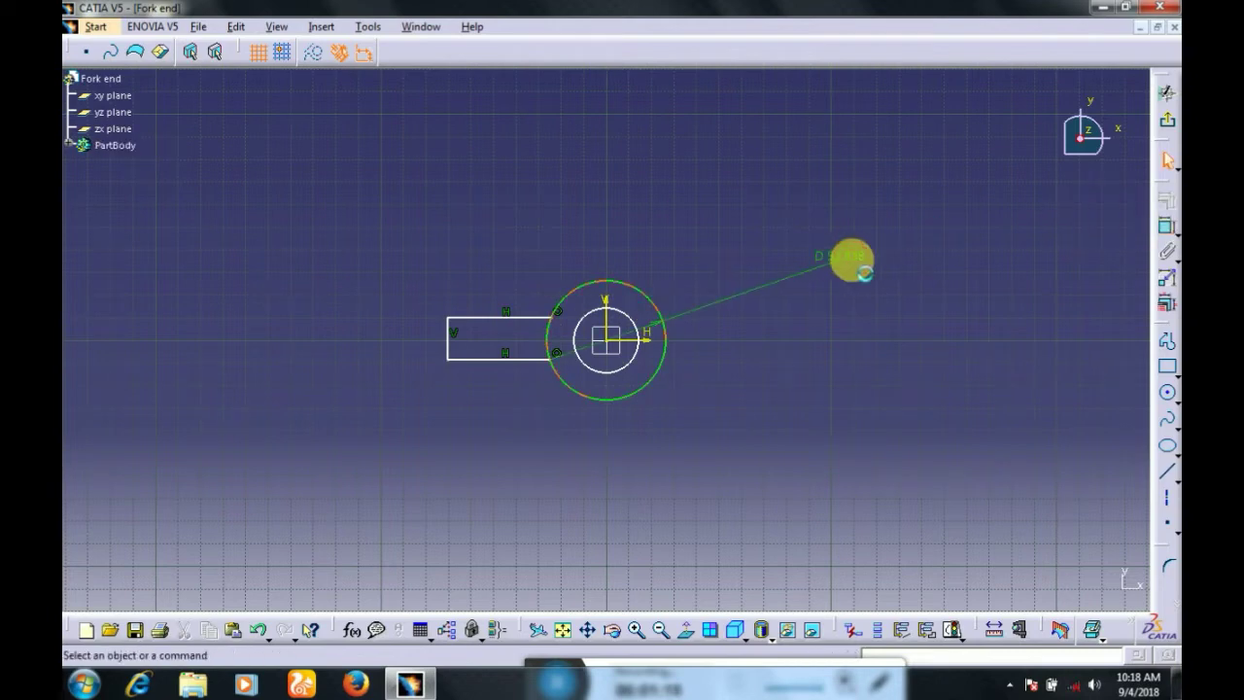
double_click(854, 263)
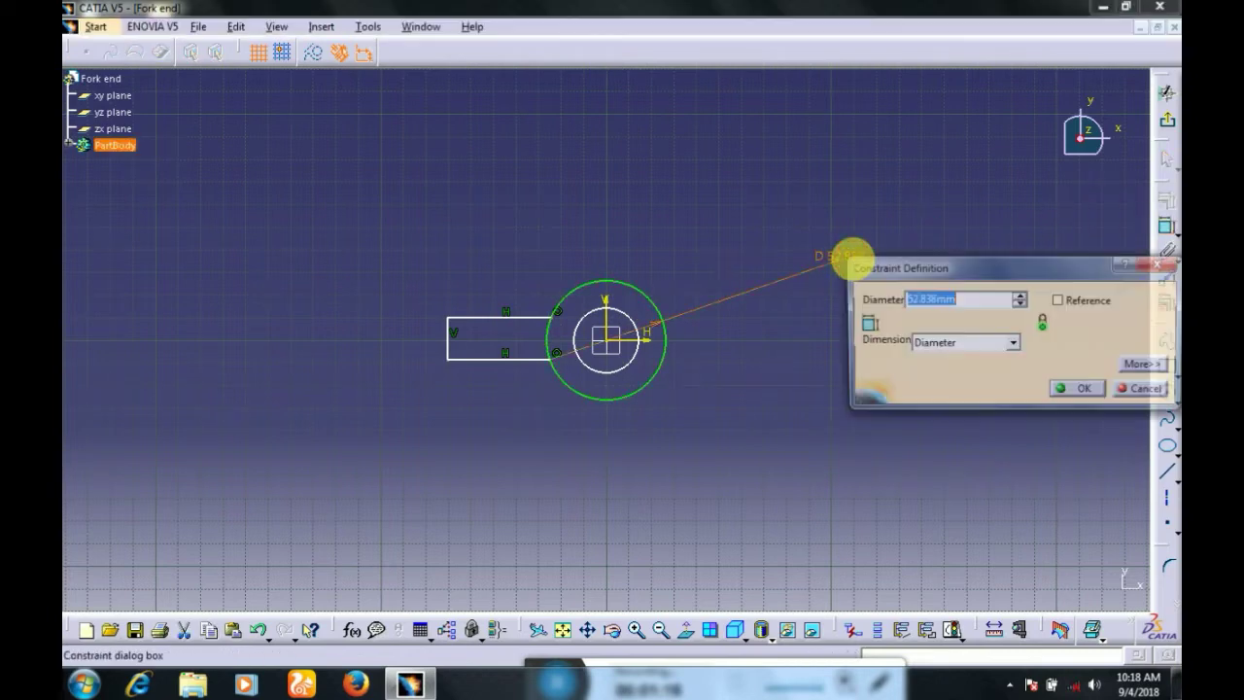
text(48)
key(Return)
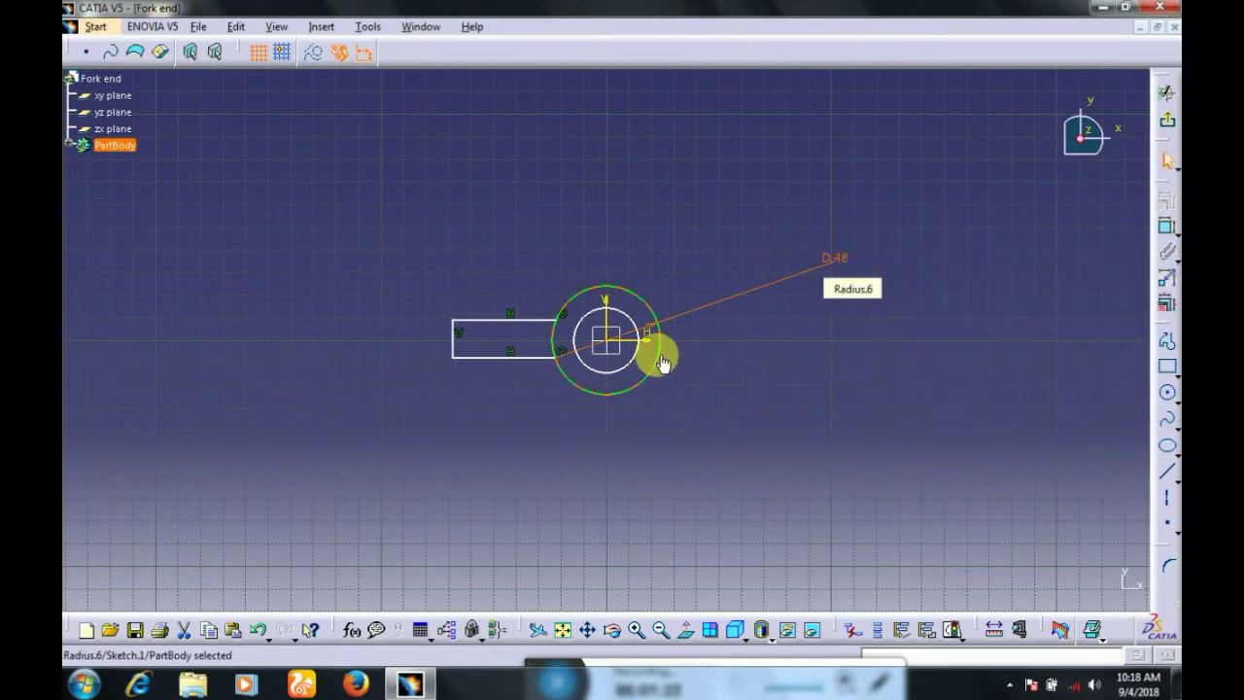
Constrain the inner circle's diameter to 24 mm
click(1166, 225)
click(805, 226)
double_click(805, 227)
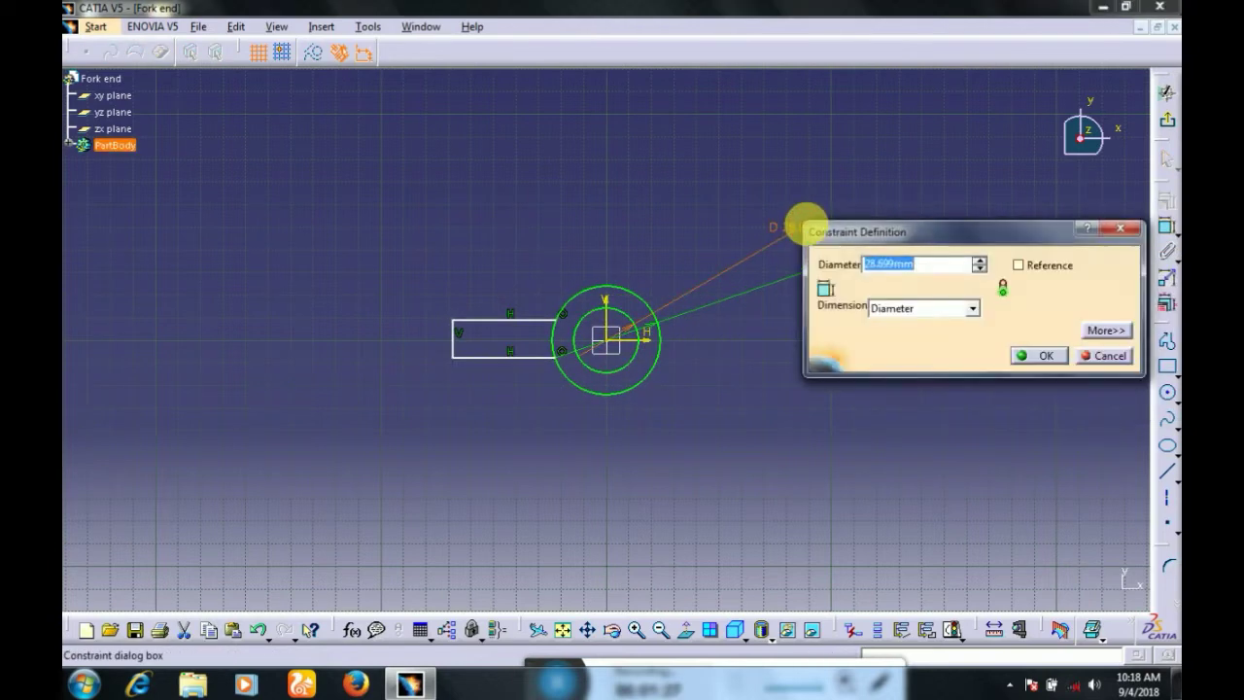
text(24)
key(Return)
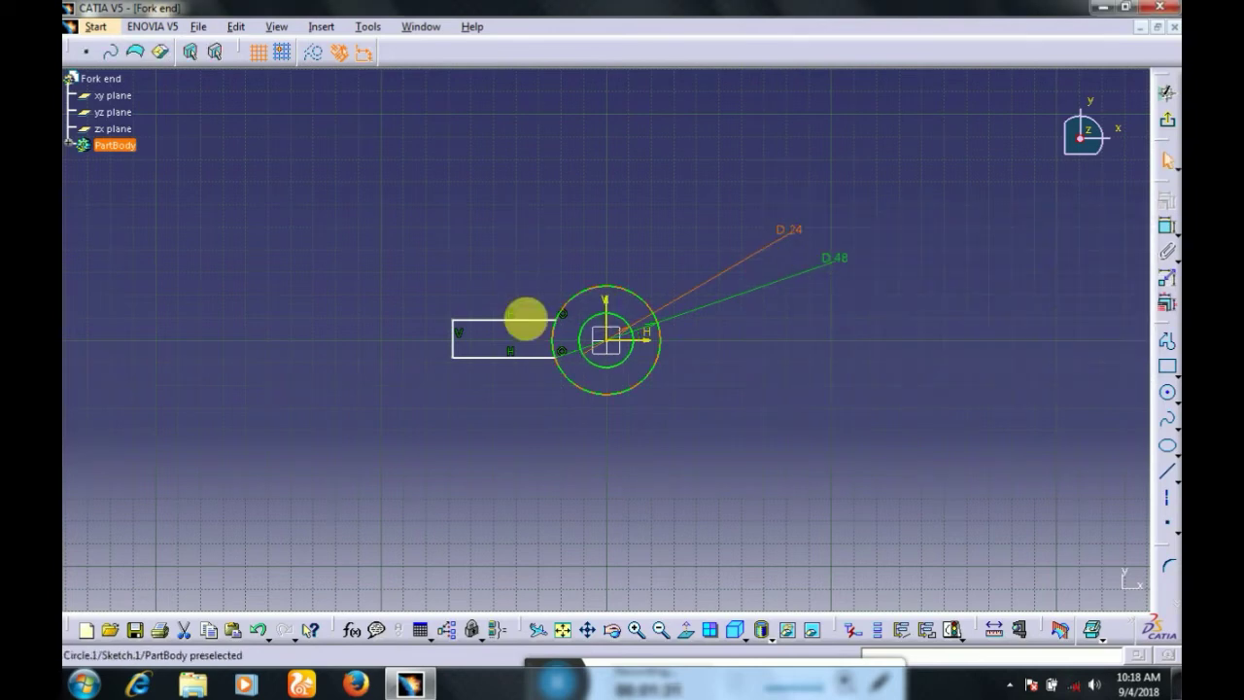
Constrain the distance between the V axis and the shank's vertical end line to 64 mm
click(525, 318)
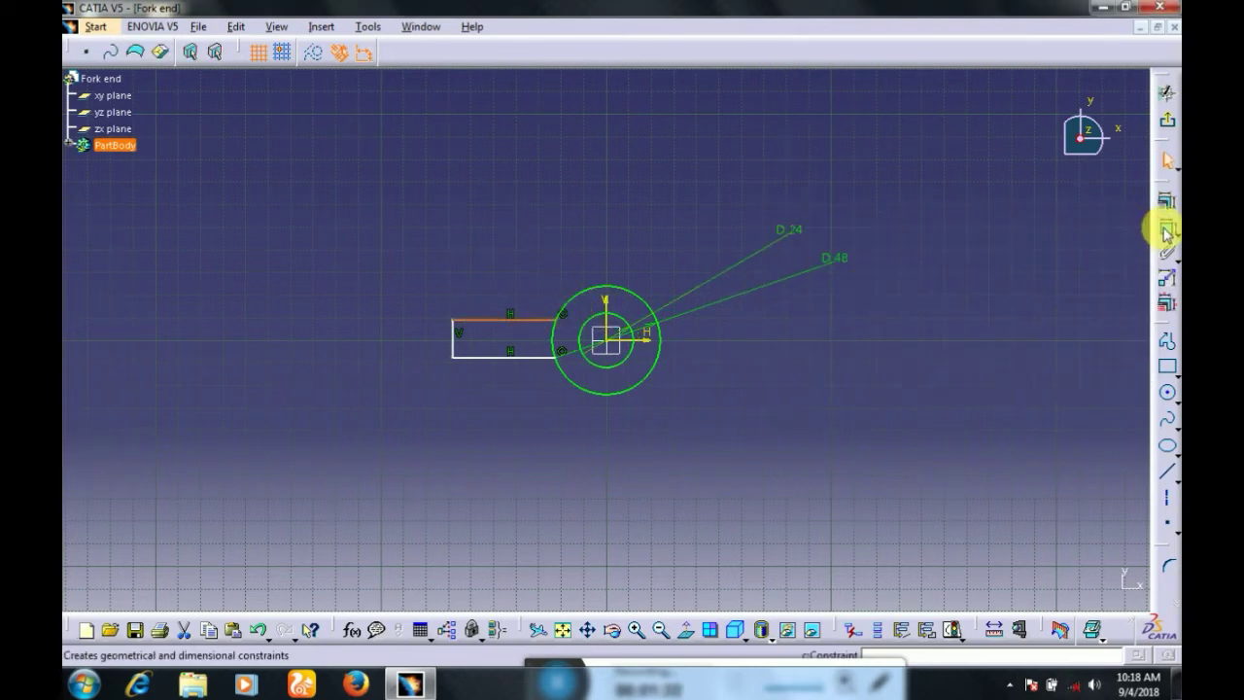
click(788, 324)
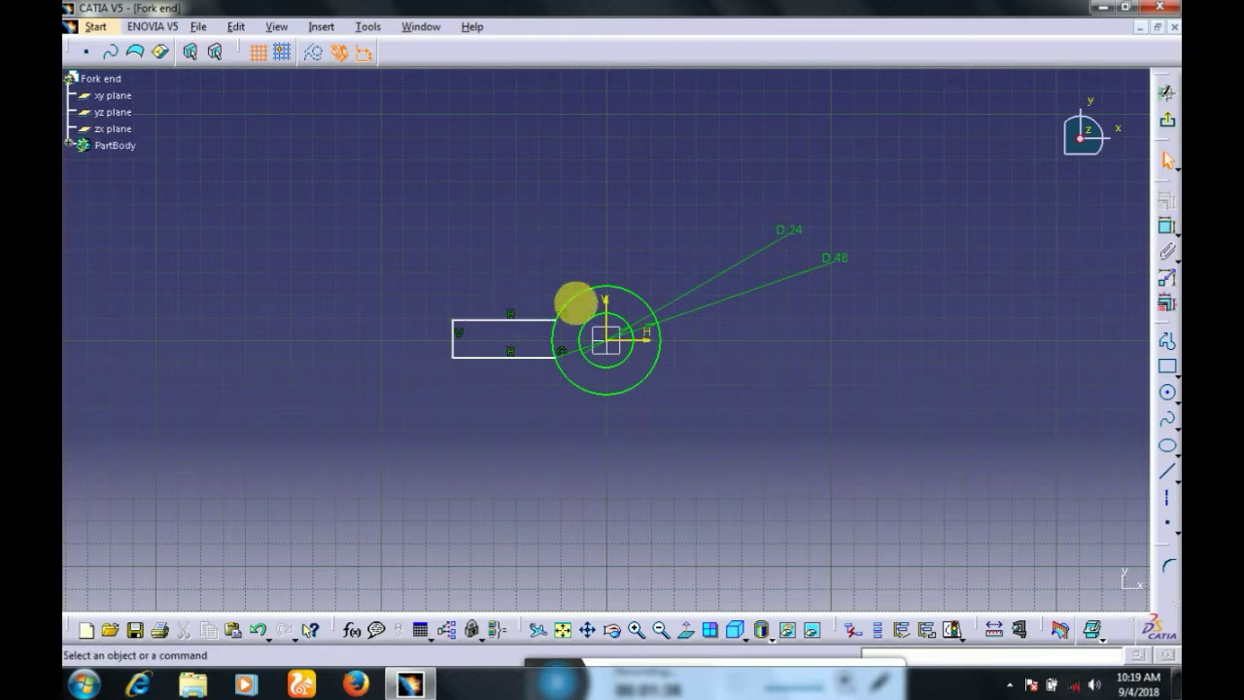
click(602, 307)
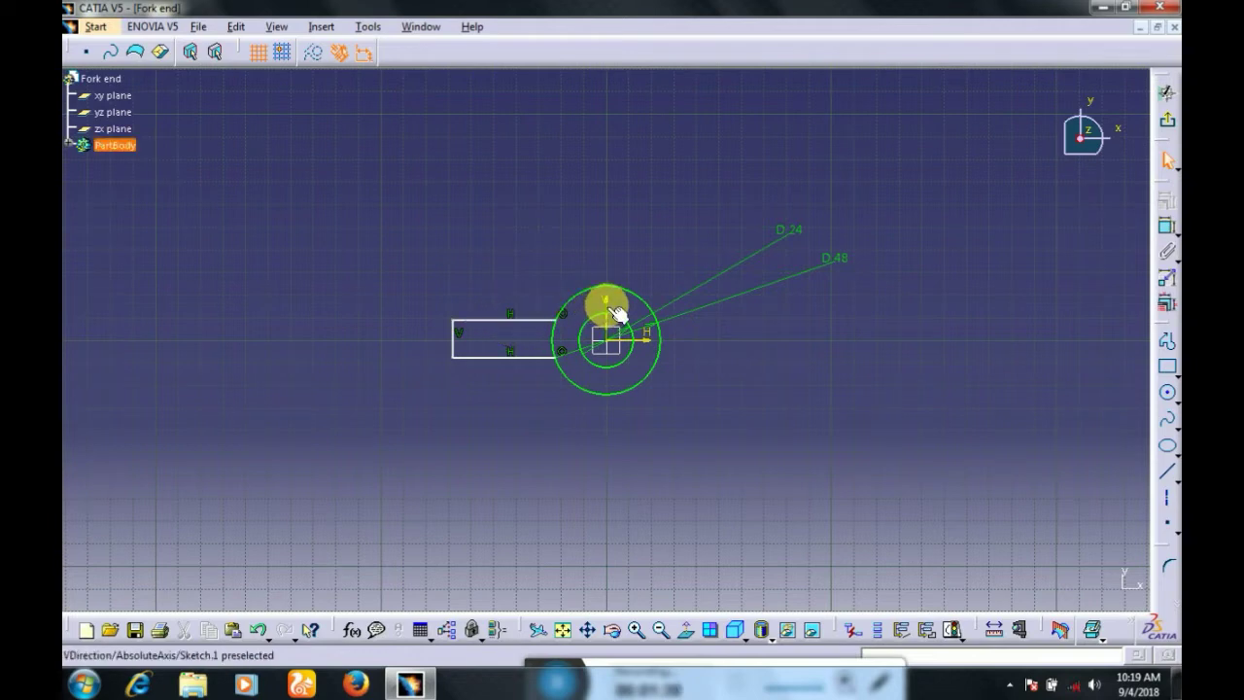
ctrl+click(457, 346)
click(1167, 226)
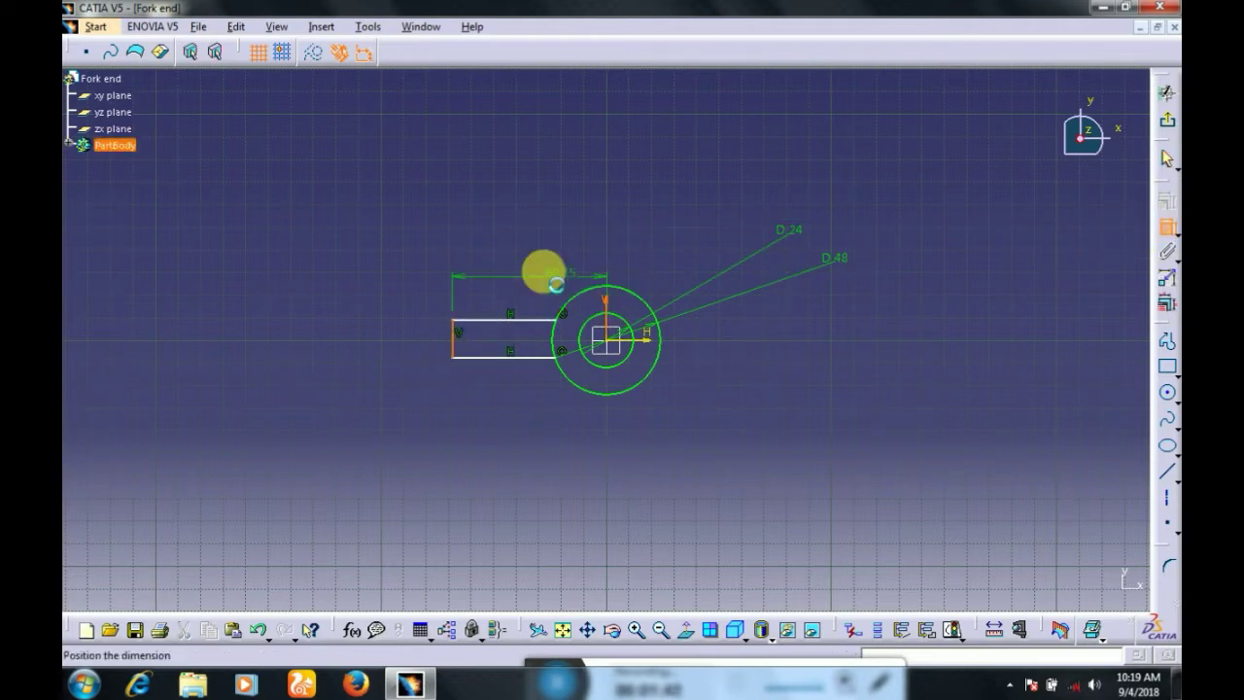
click(531, 248)
double_click(532, 250)
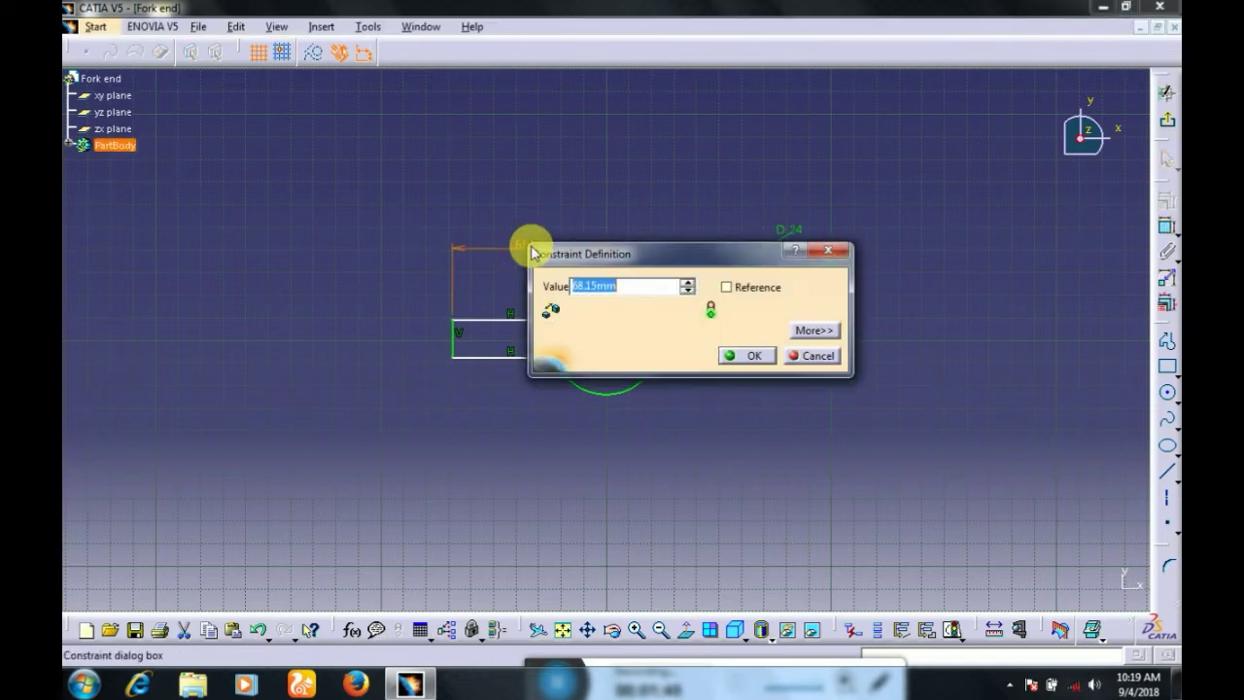
text(64)
key(Return)
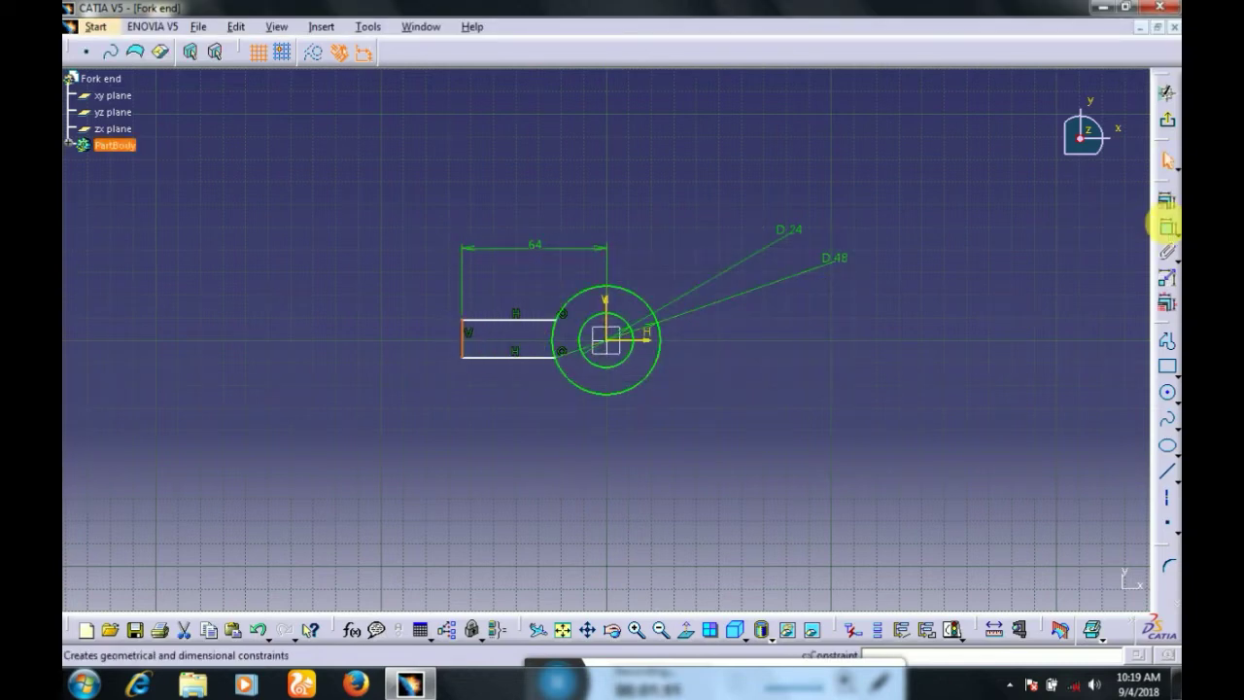
Constrain the length of the shank's vertical end line to 28 mm
click(1166, 226)
click(403, 339)
double_click(409, 338)
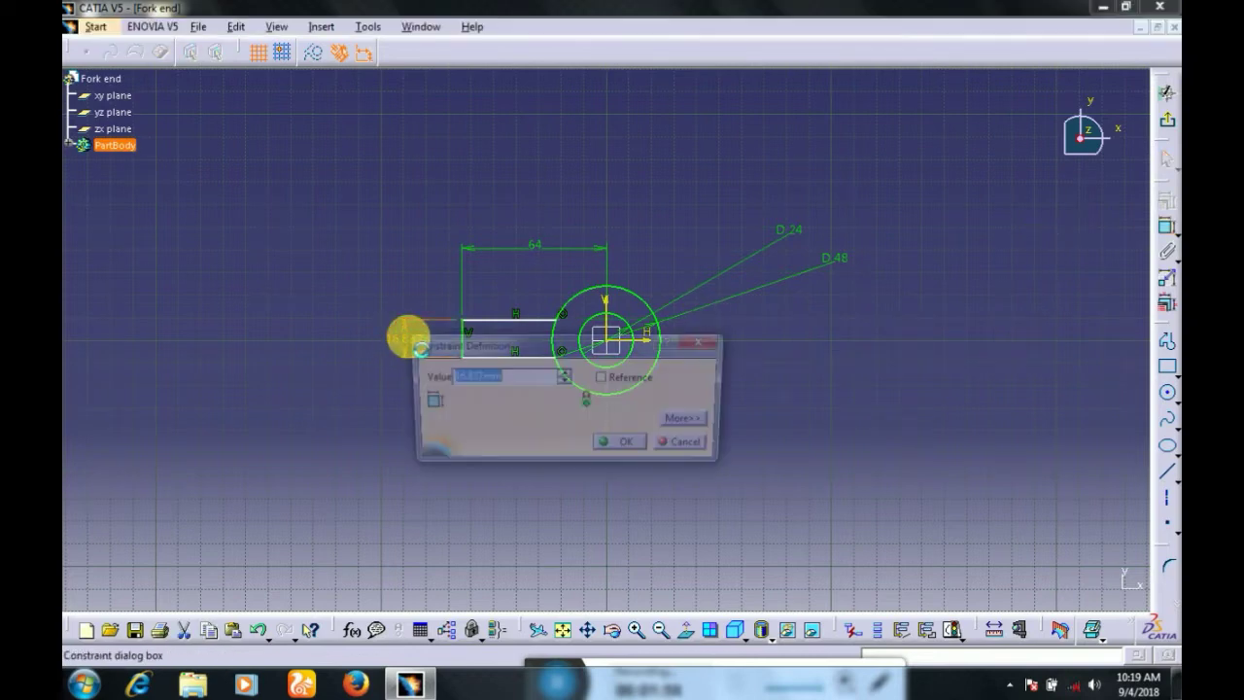
text(28)
key(Return)
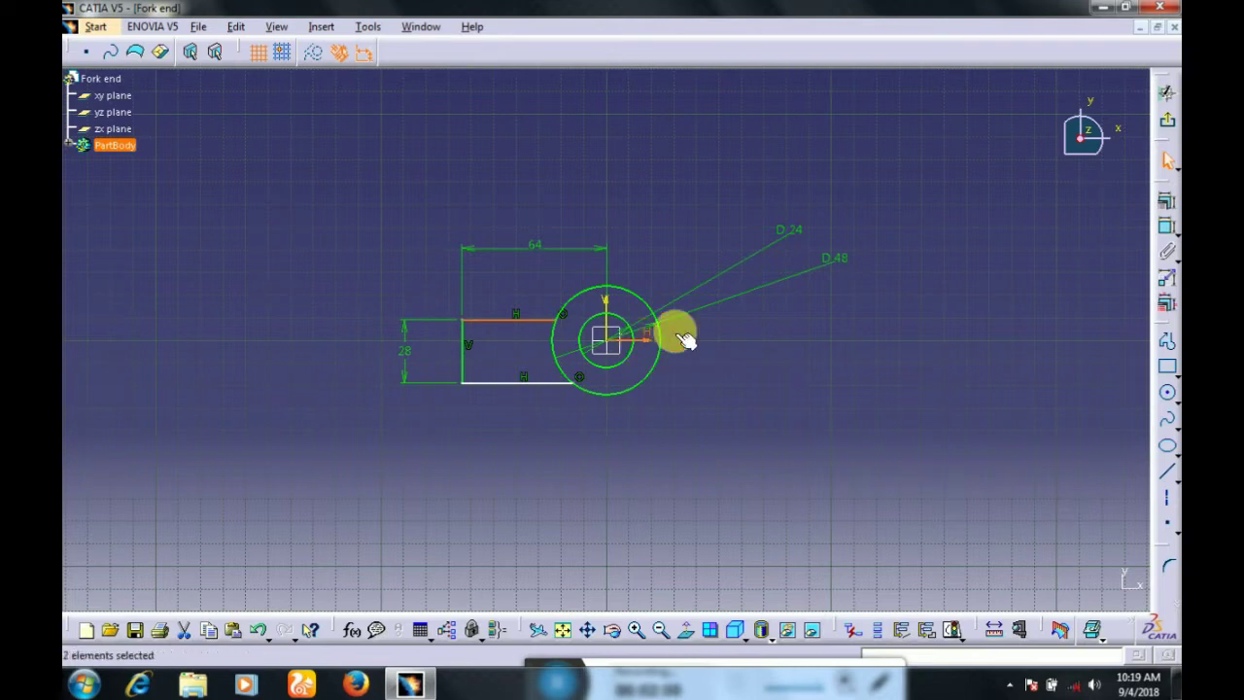
Constrain the shank's upper horizontal line to 14 mm from the H axis
click(1165, 227)
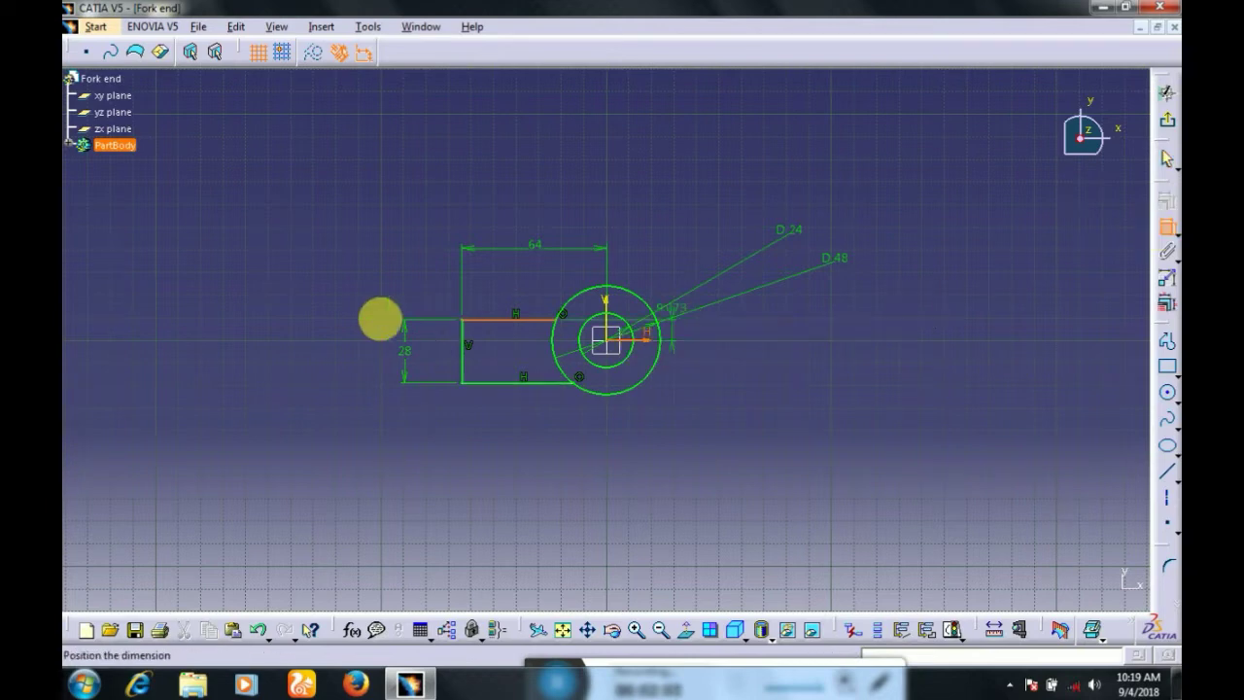
double_click(352, 328)
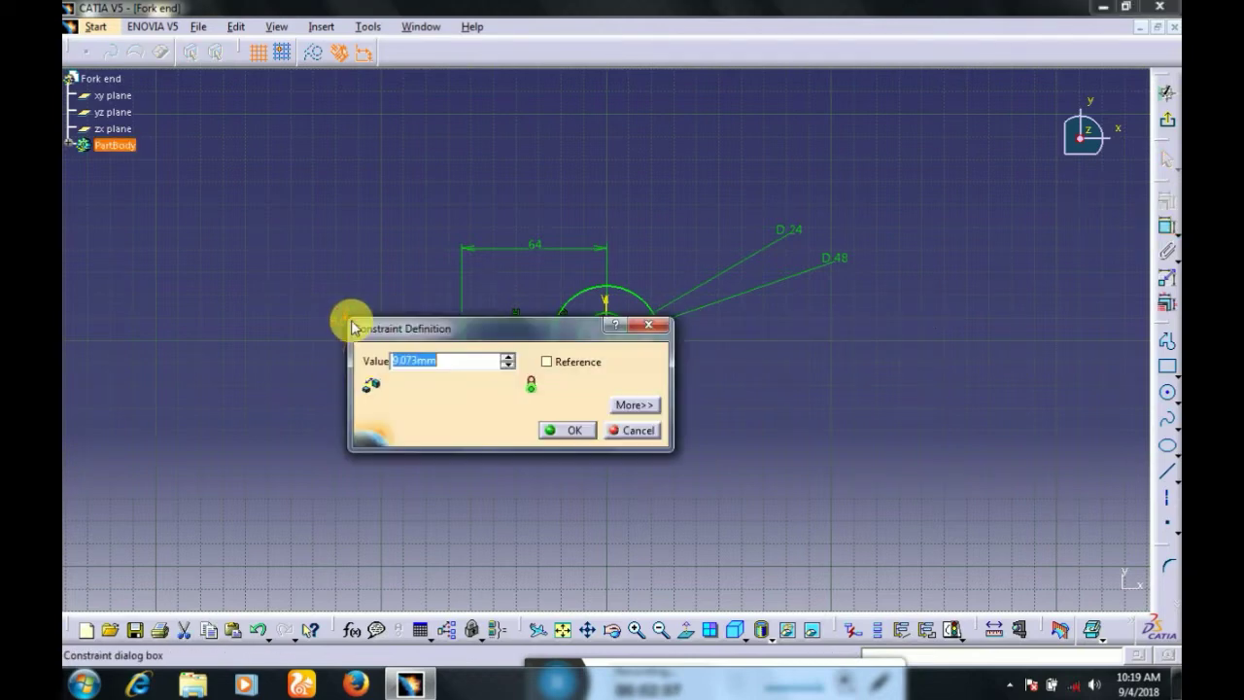
key(Return)
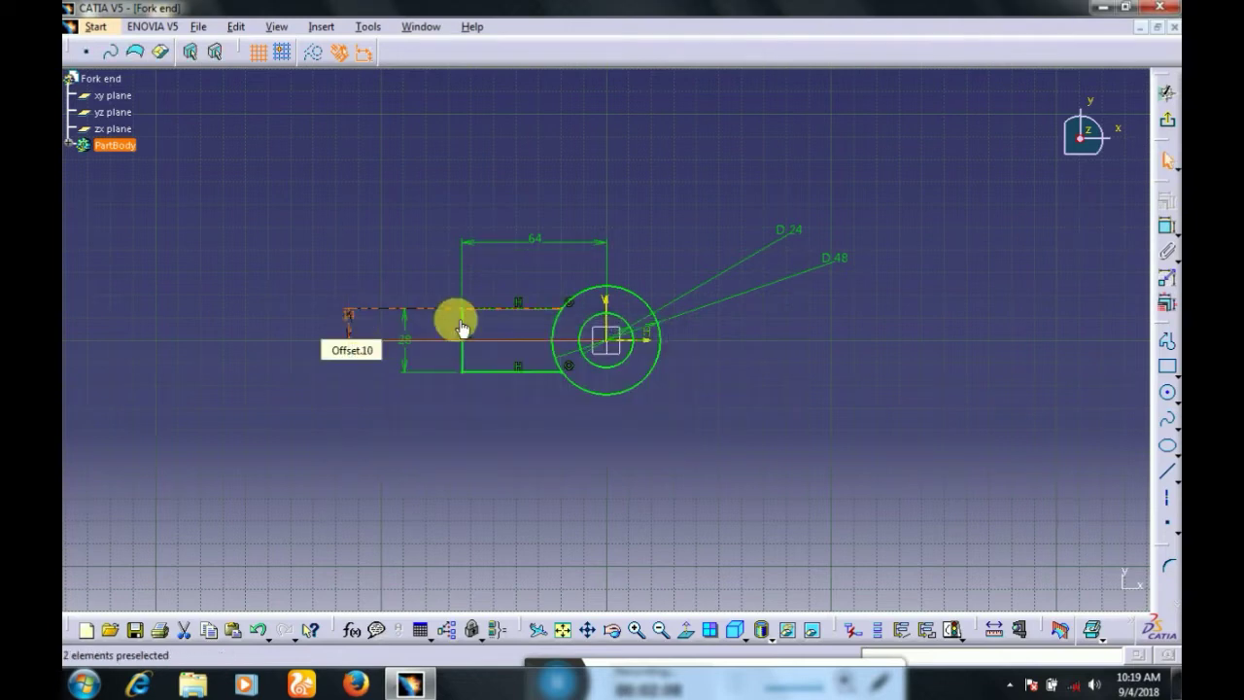
click(669, 248)
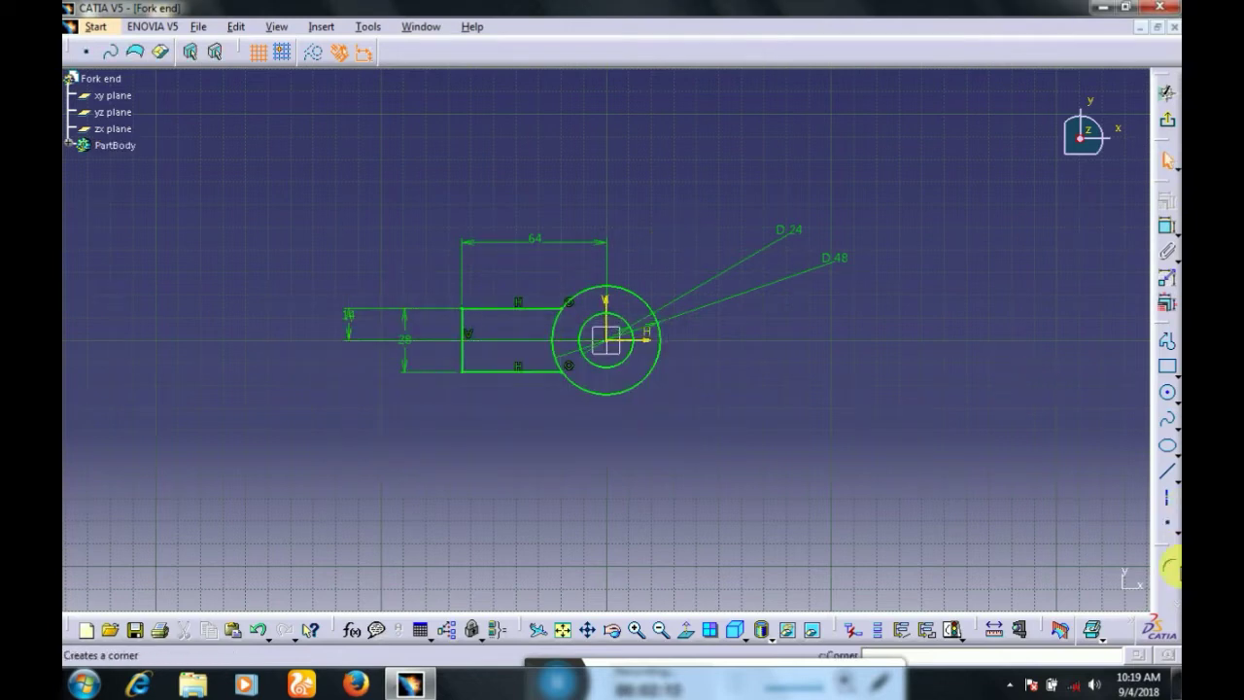
Quick-trim the arc of the outer circle that lies between the shank's two horizontal lines
drag(1161, 547, 877, 48)
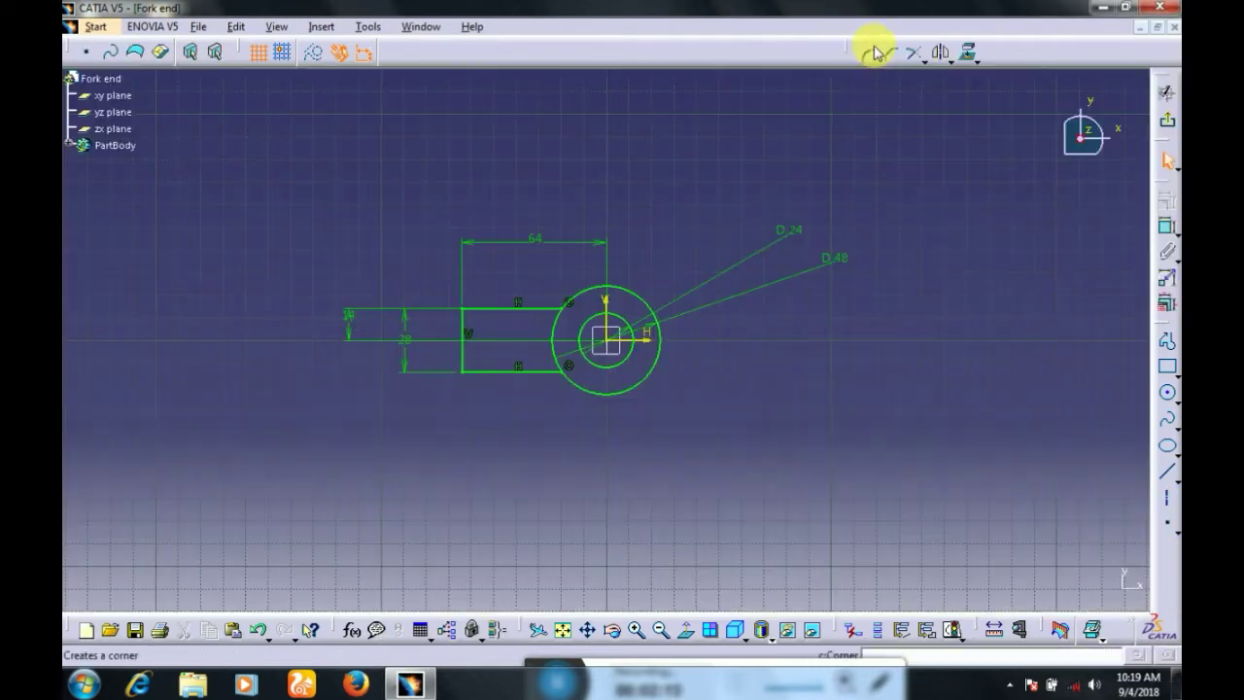
click(924, 58)
click(948, 136)
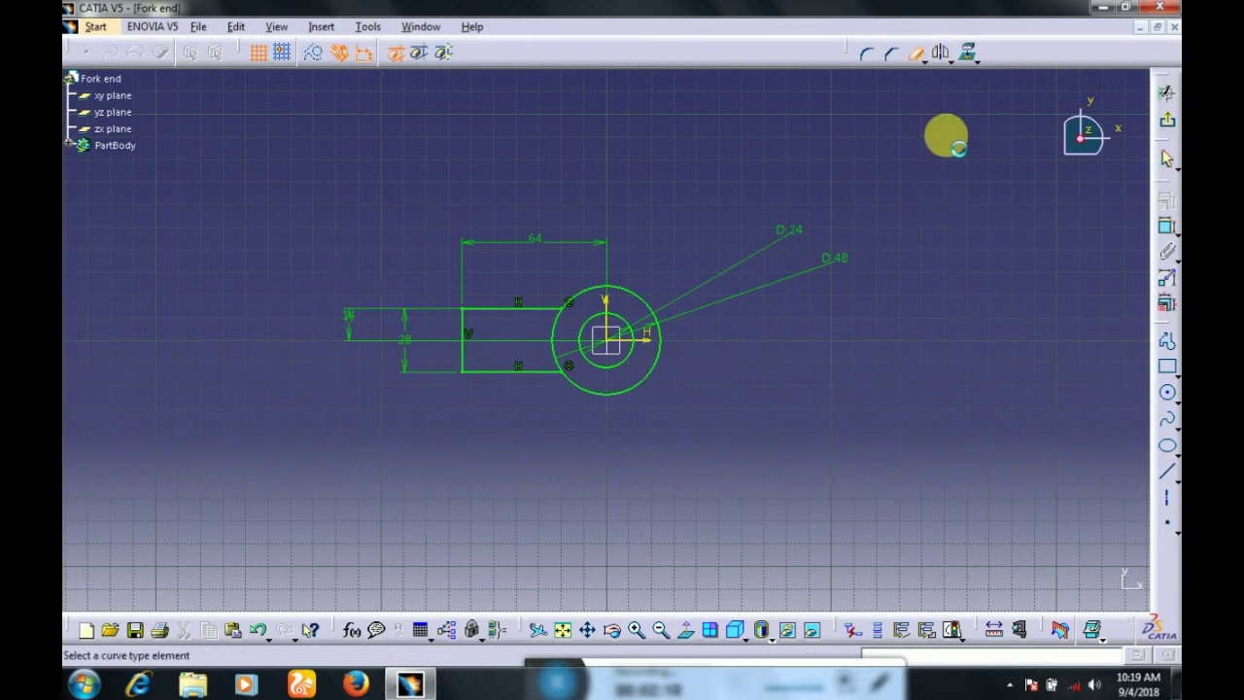
click(550, 336)
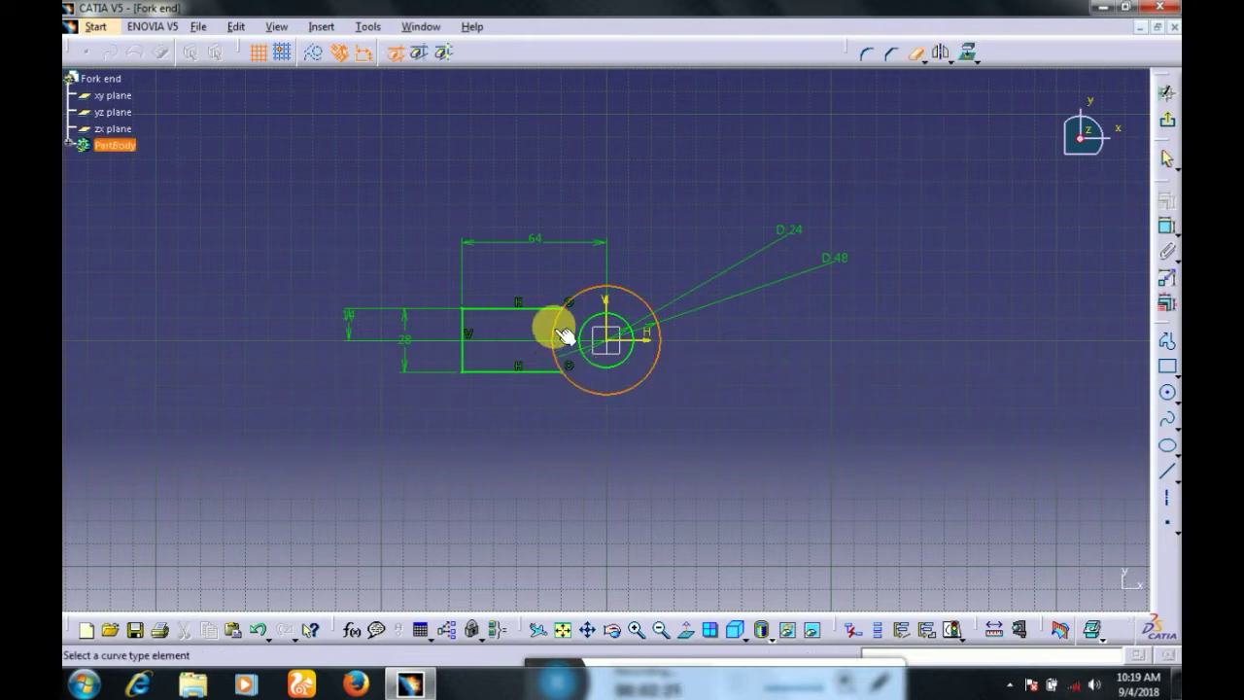
click(563, 336)
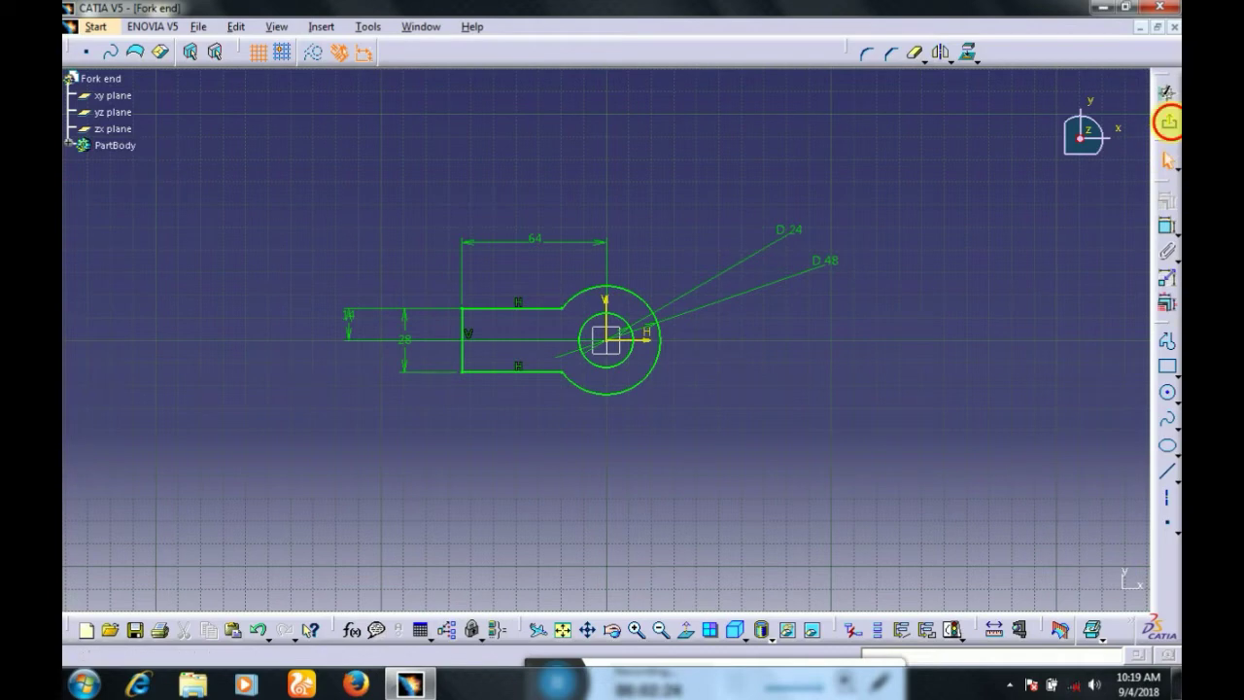
Exit the sketch and pad the profile to a length of 64 mm
click(1167, 92)
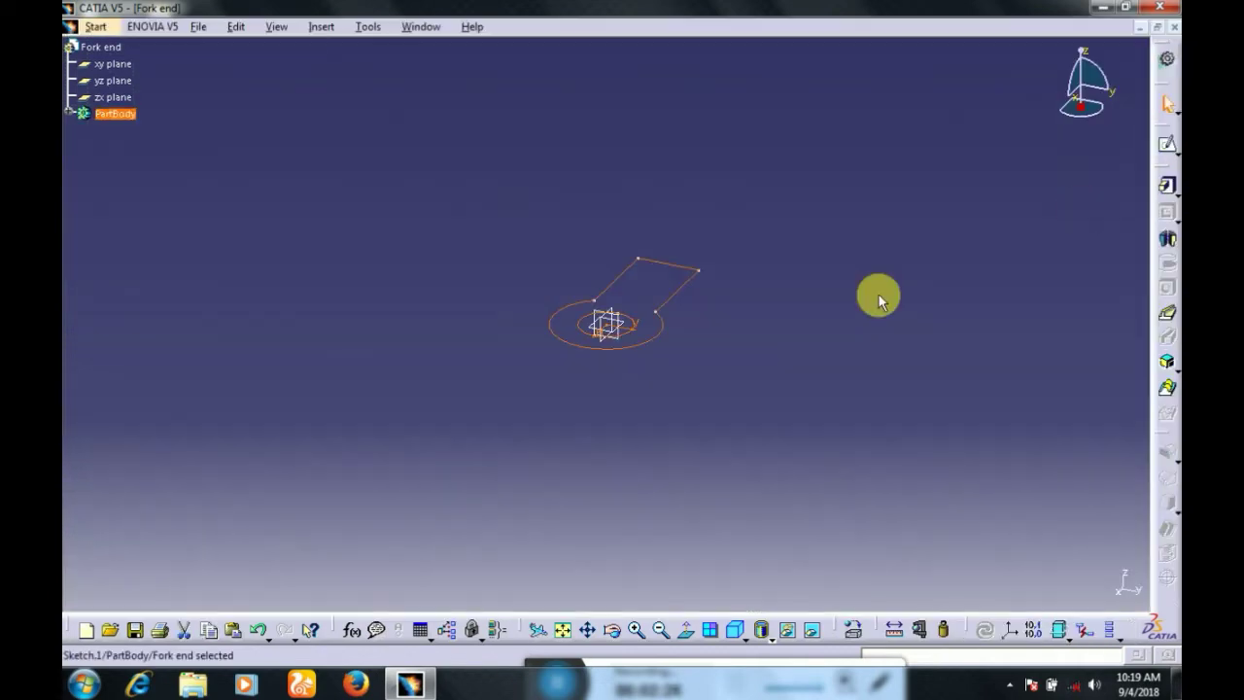
click(1167, 187)
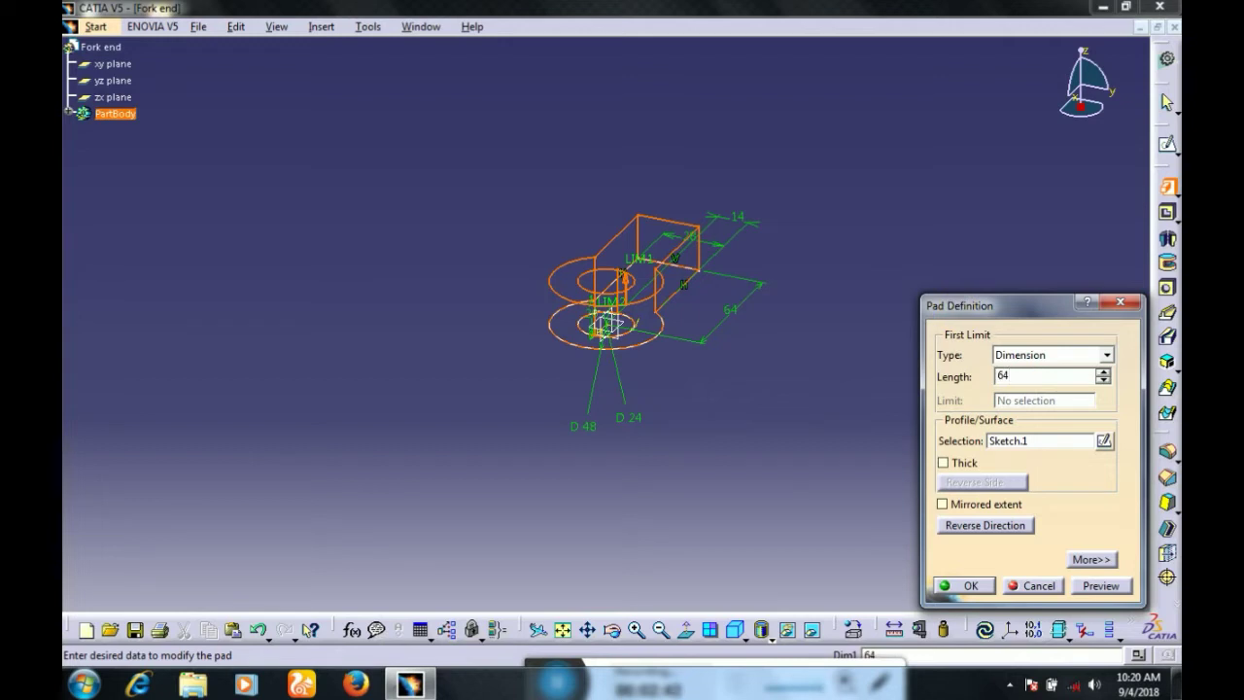
key(Return)
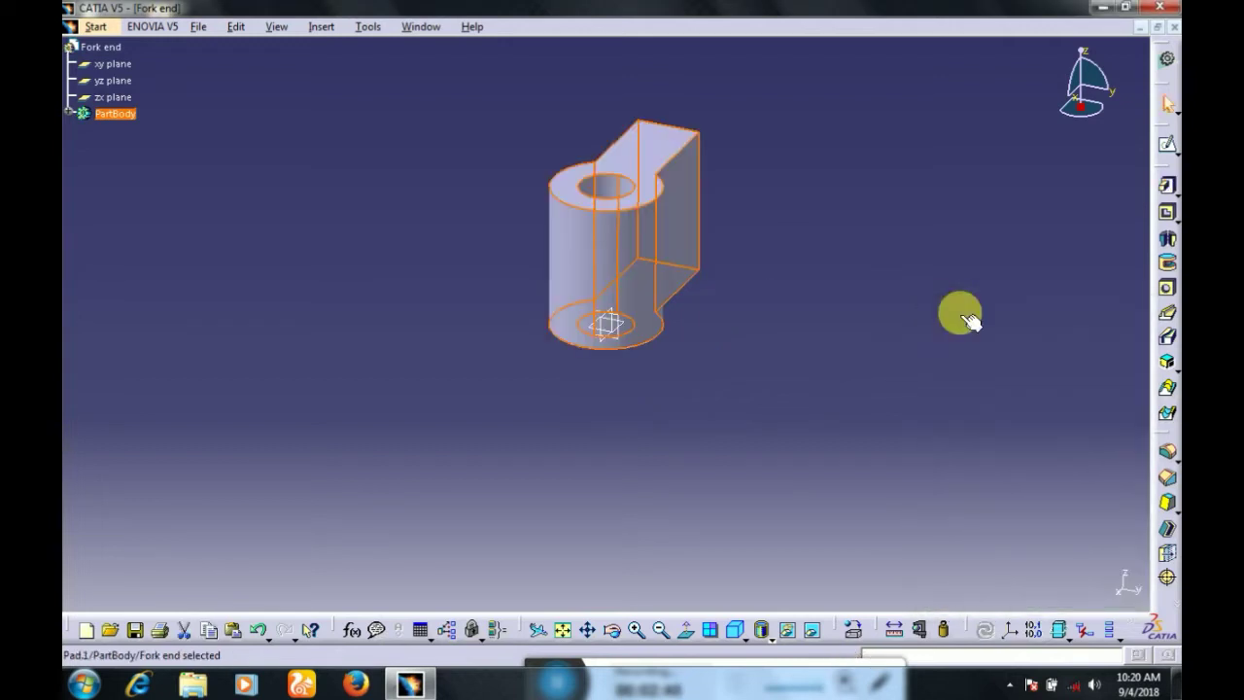
click(452, 285)
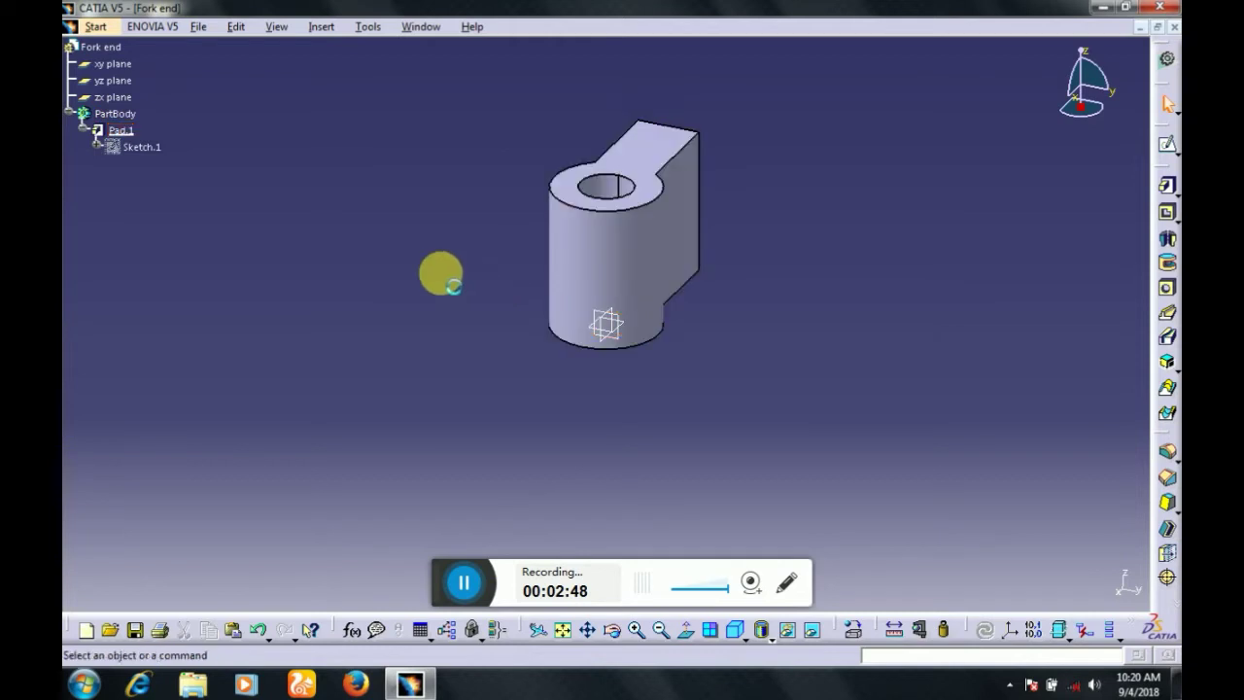
Edit the pad's profile sketch, set the shank end's distance from the V axis to 62 mm, and exit the sketch
double_click(130, 147)
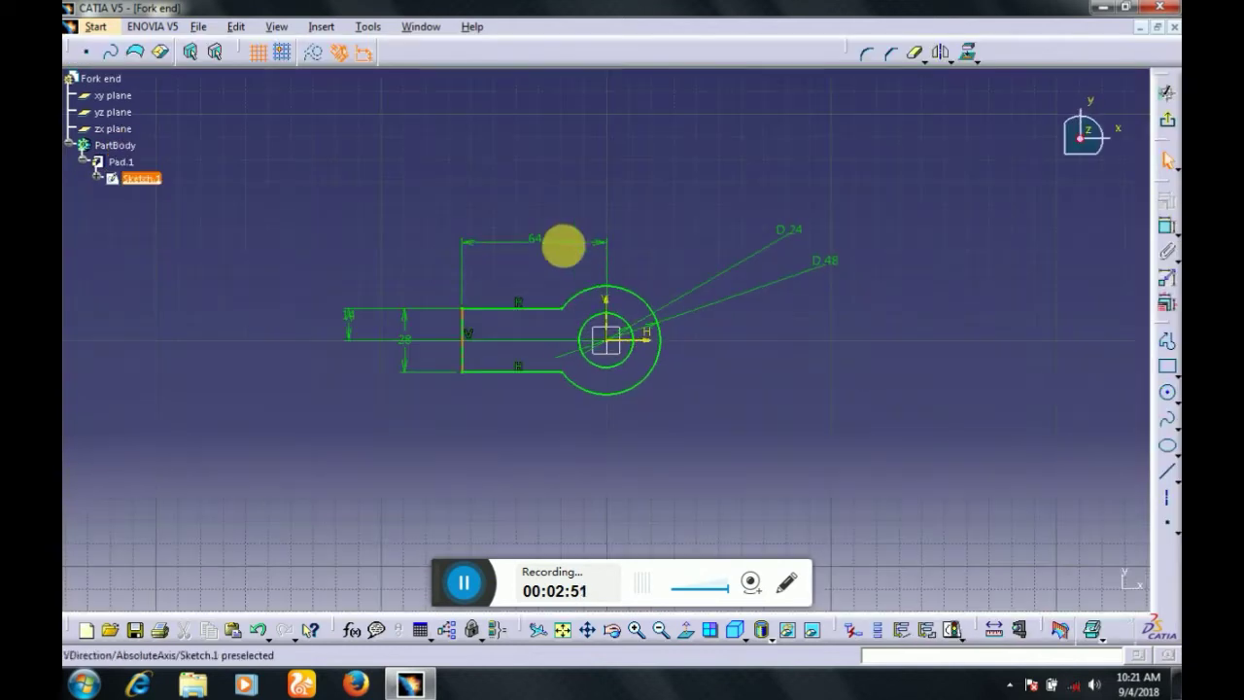
double_click(535, 243)
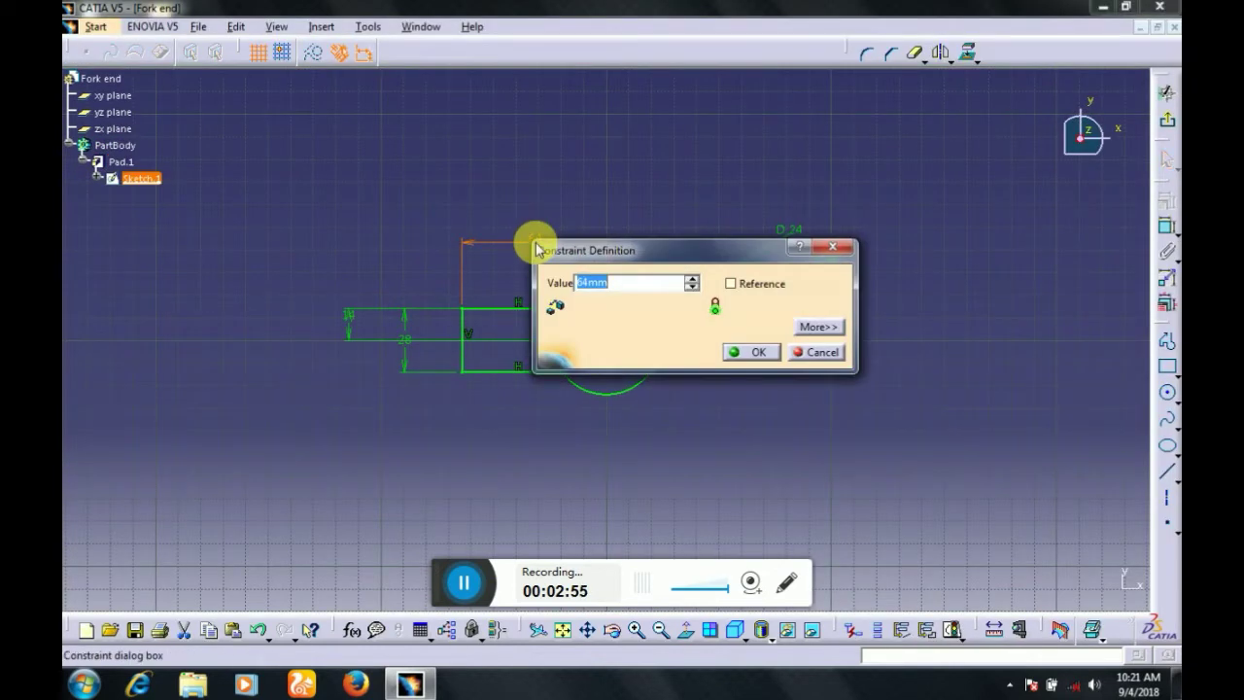
text(62)
key(Return)
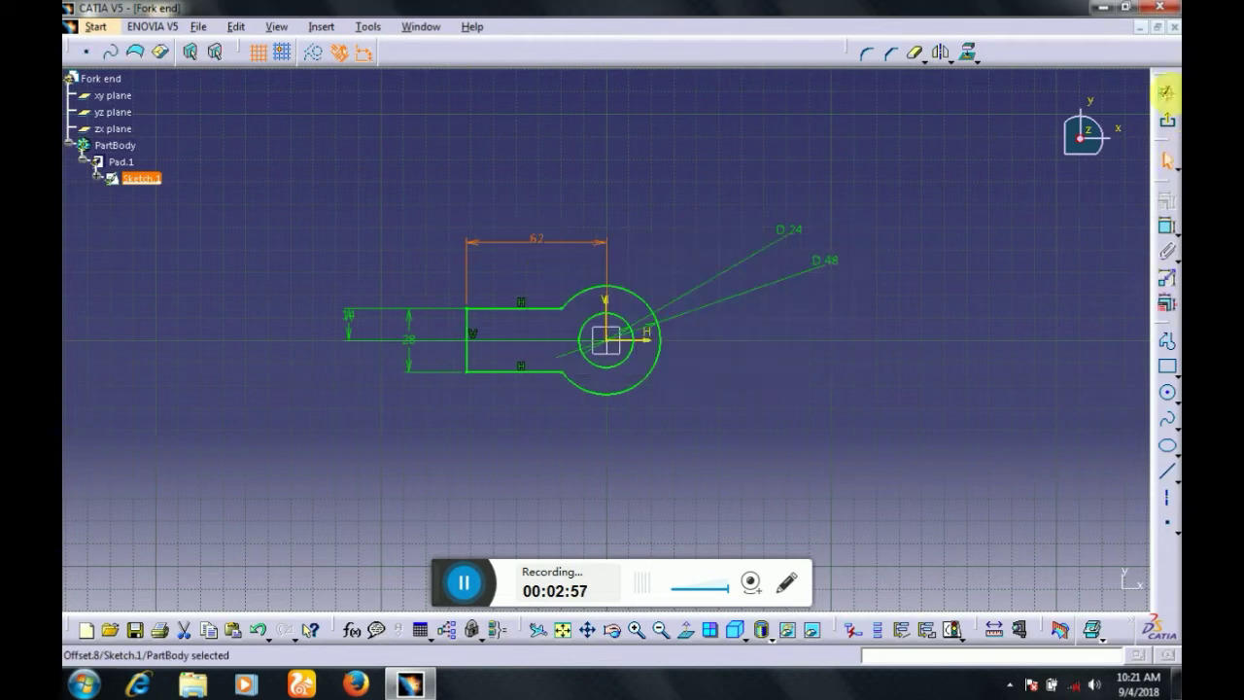
click(1166, 92)
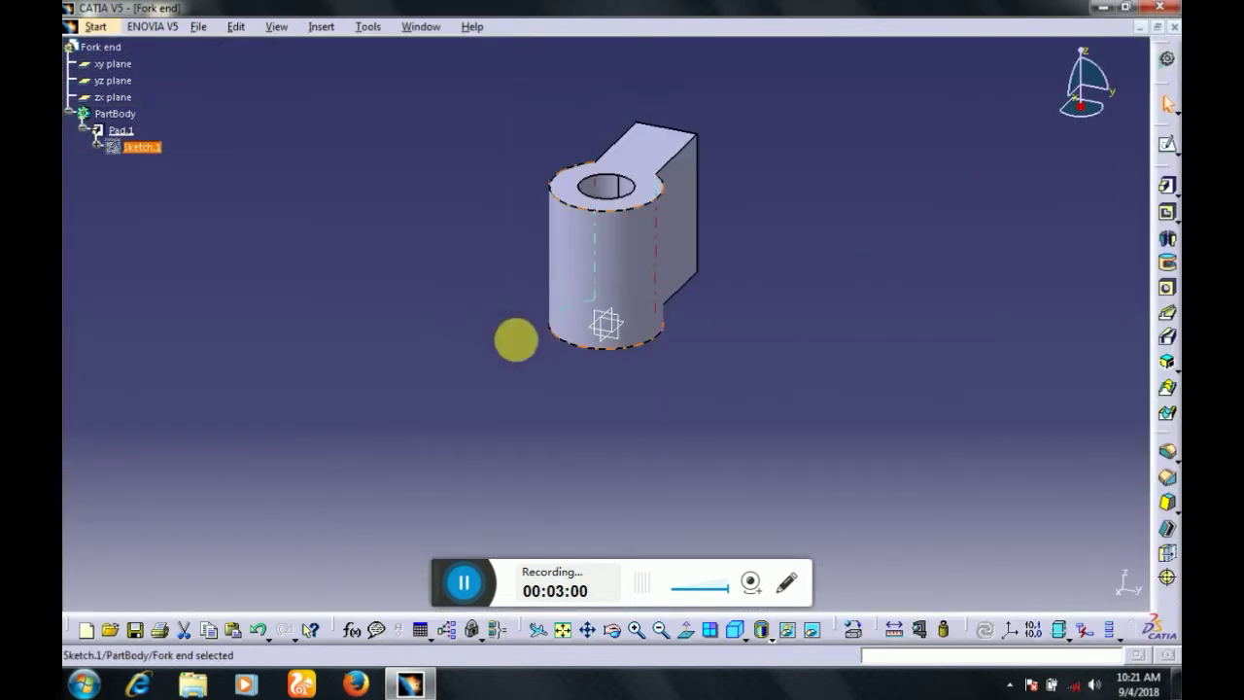
Sketch two parallel horizontal lines about 25 mm apart on the shank's flat side face, running past the fork's round end
middle_drag(668, 375, 555, 223)
click(577, 249)
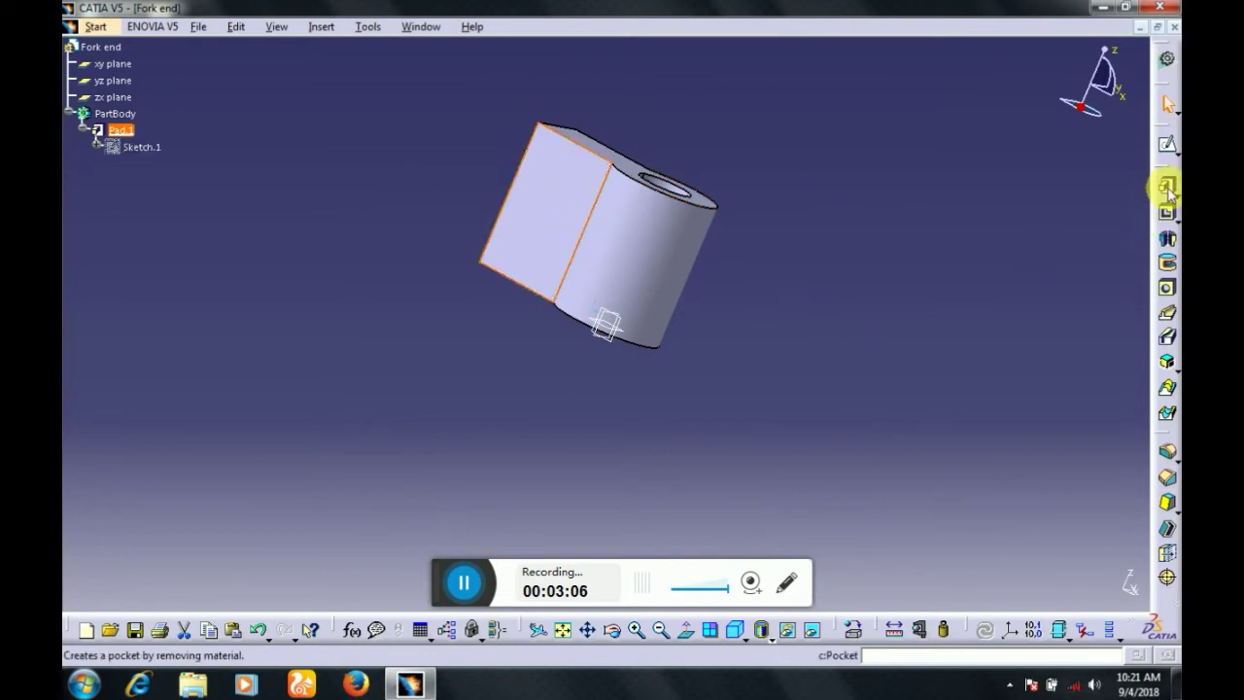
click(1167, 145)
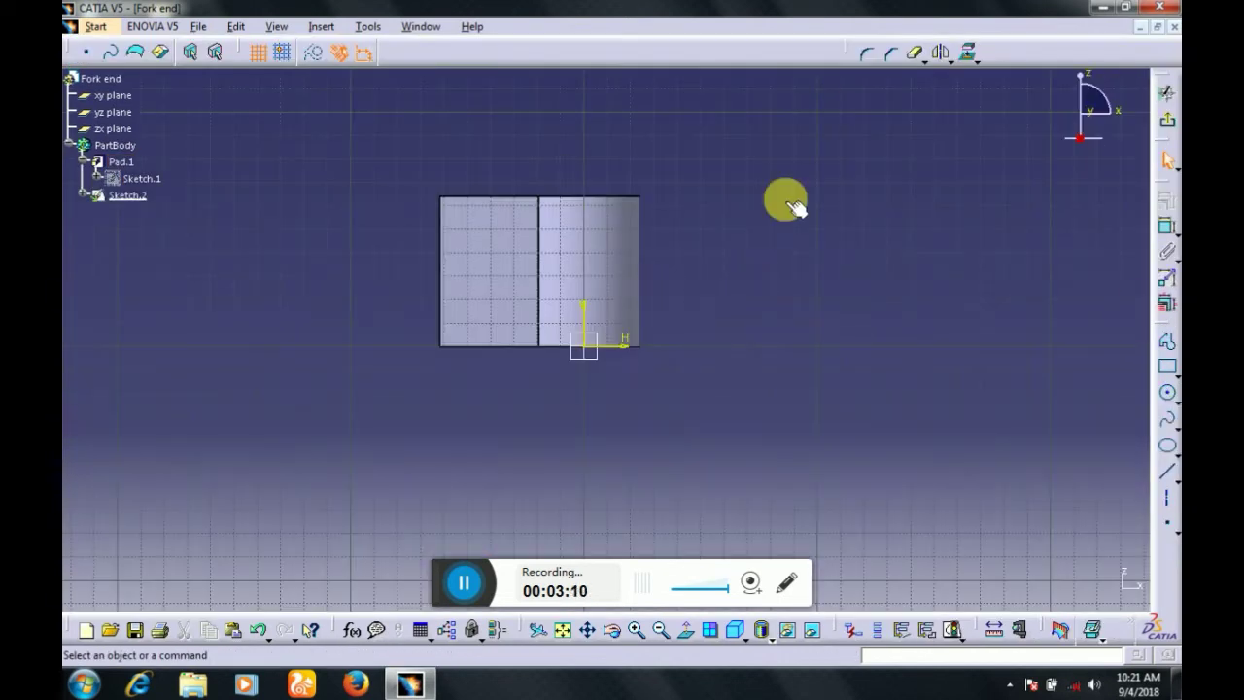
click(1168, 390)
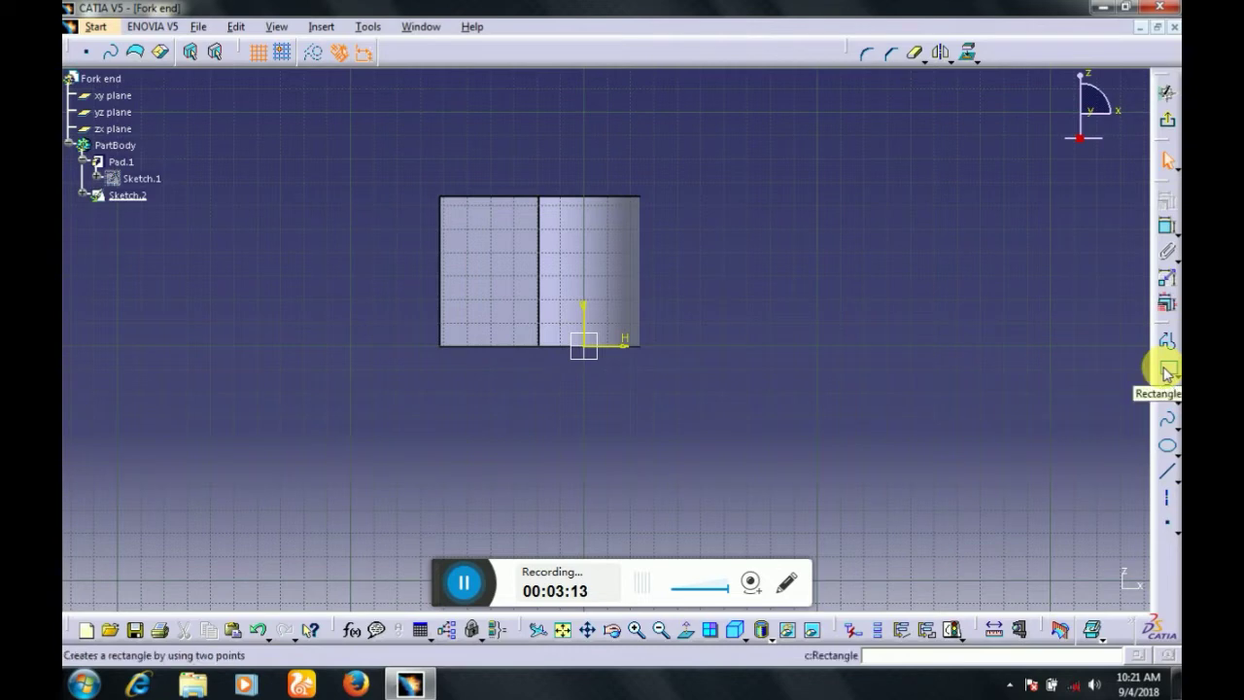
click(1166, 473)
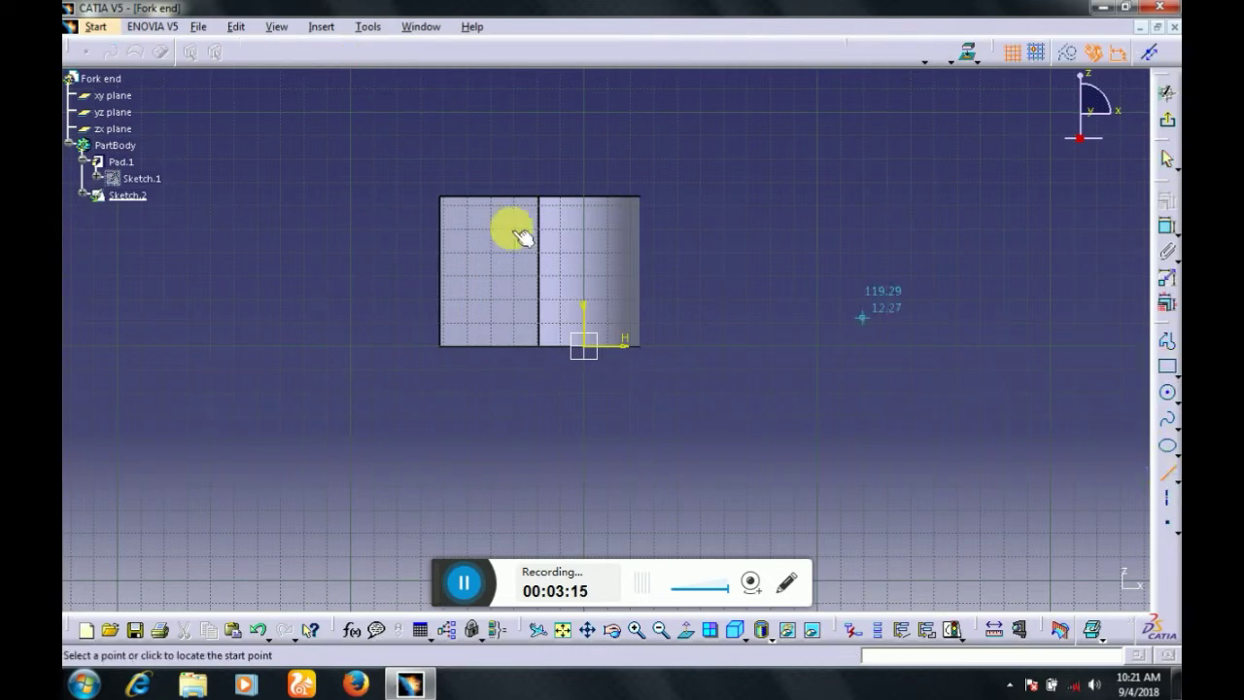
click(496, 247)
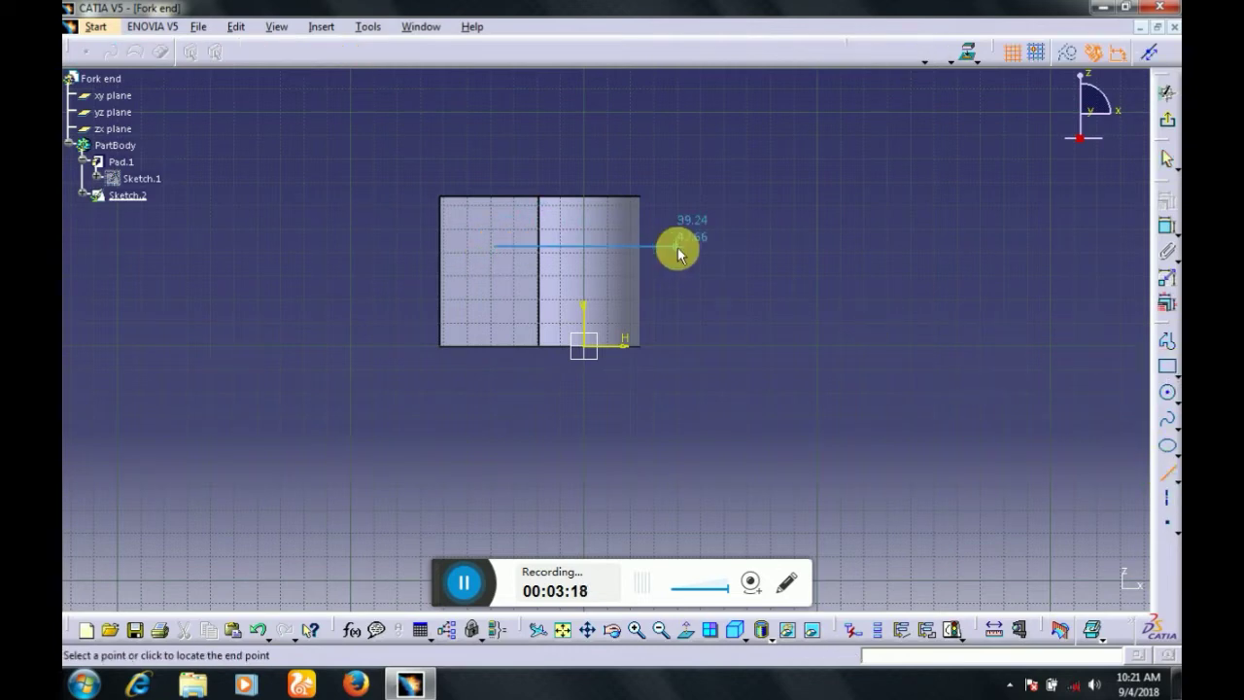
click(677, 246)
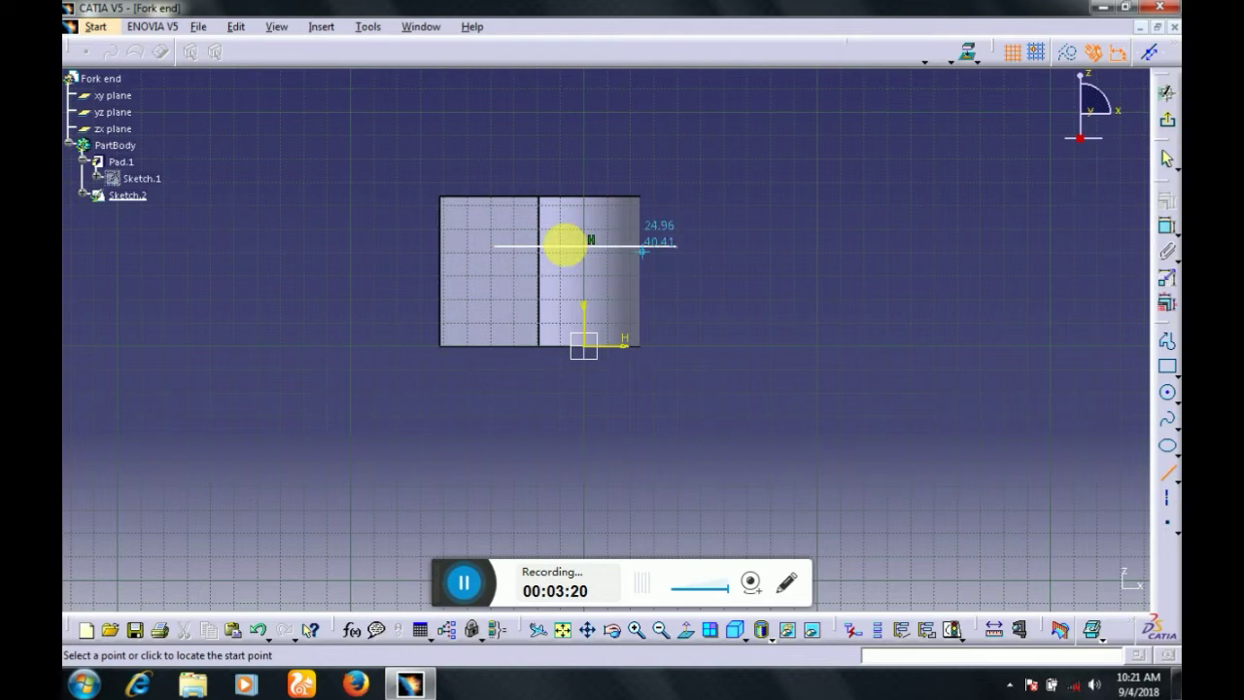
click(495, 306)
click(671, 305)
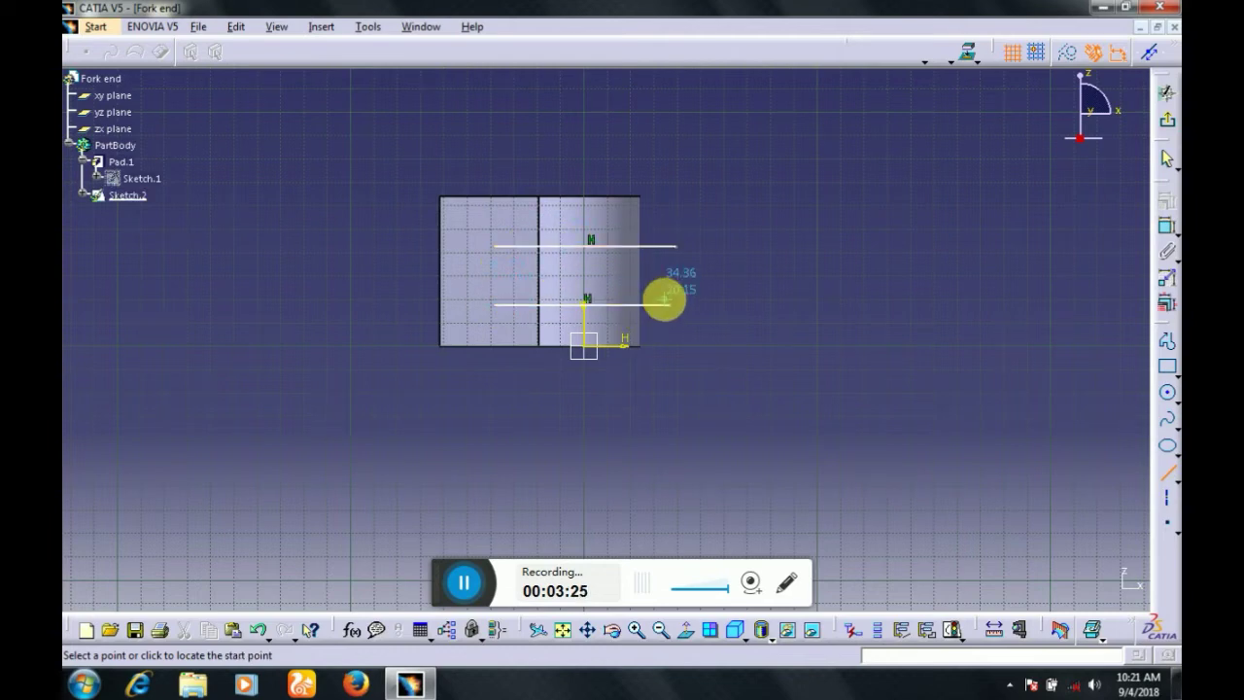
Join the two lines' ends on the shank side with an outward three-point arc of about 12.6 mm radius
click(1168, 419)
click(1178, 405)
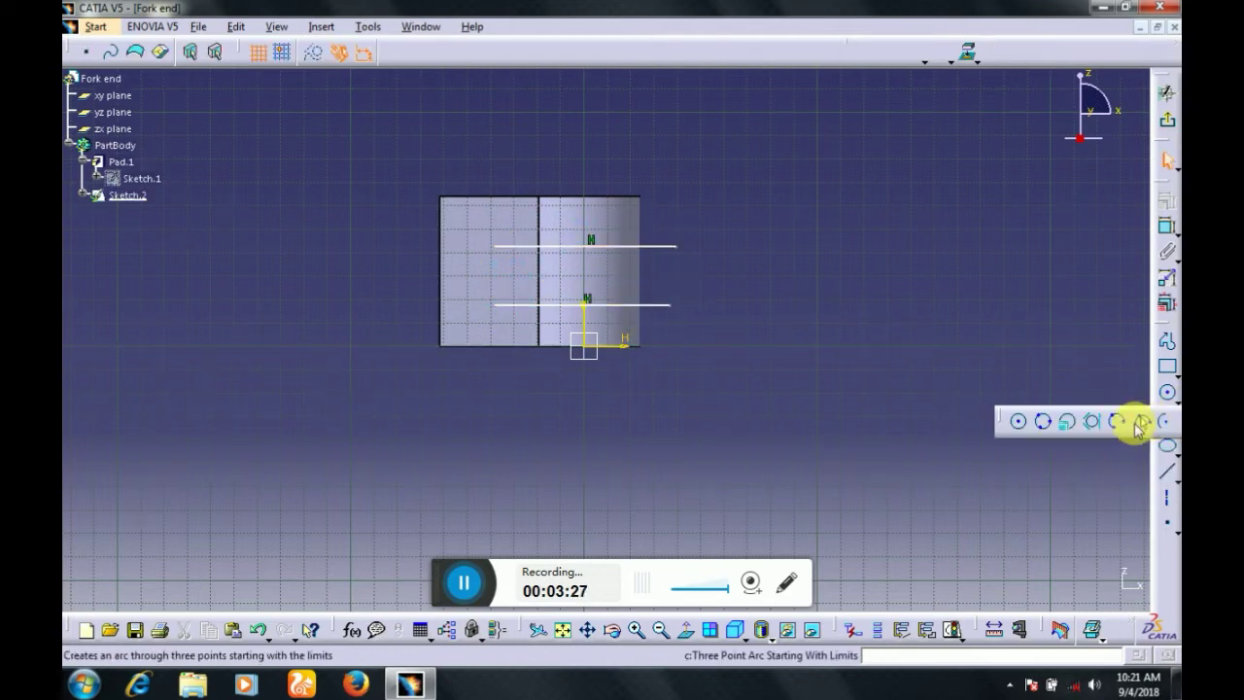
click(1141, 426)
click(502, 248)
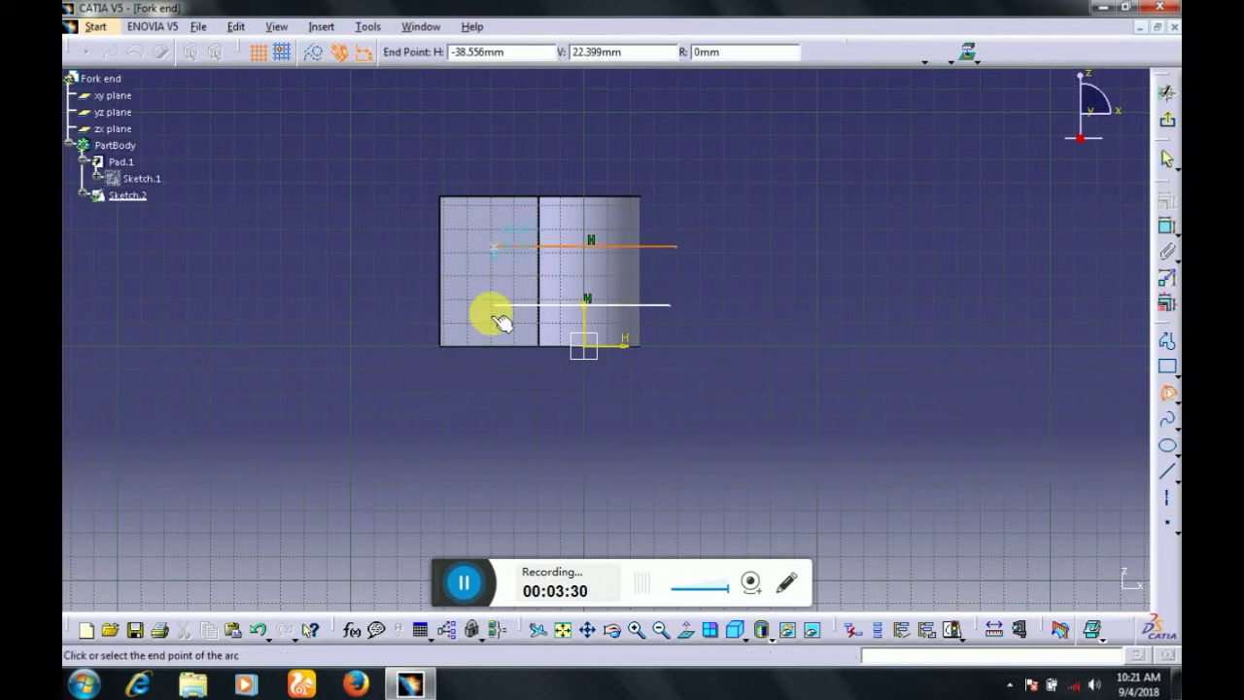
click(494, 305)
click(476, 281)
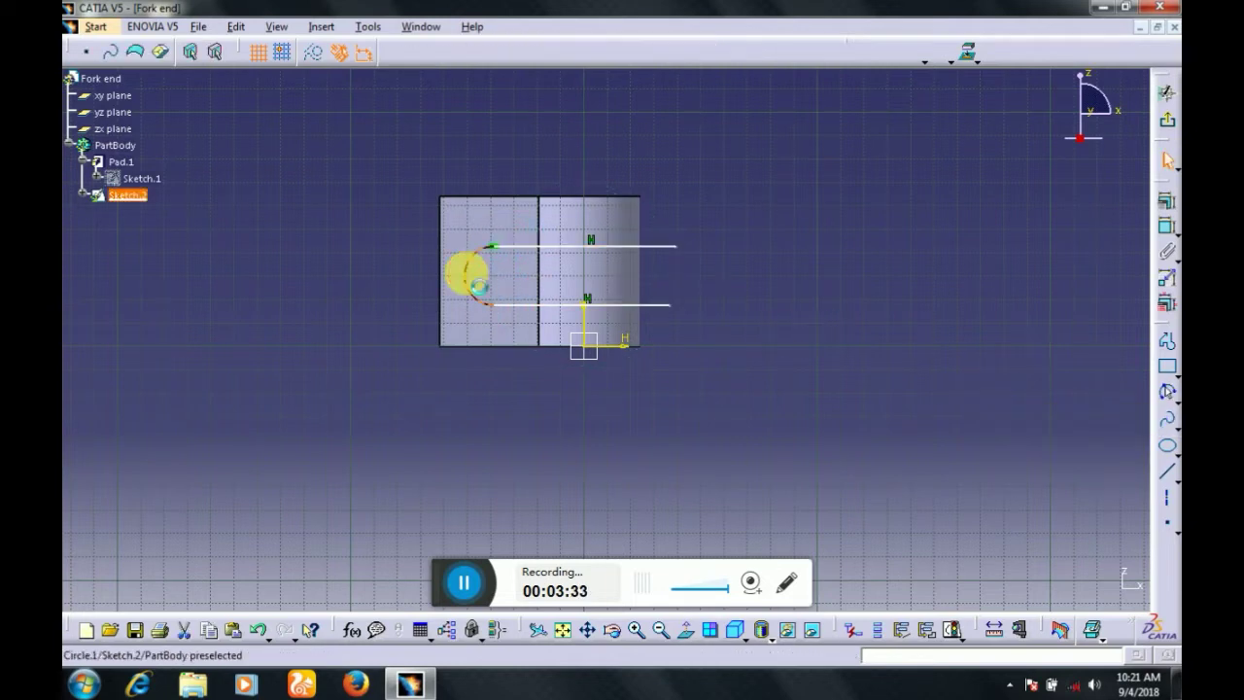
Constrain the radius of the slot's end arc to 14 mm
click(1168, 227)
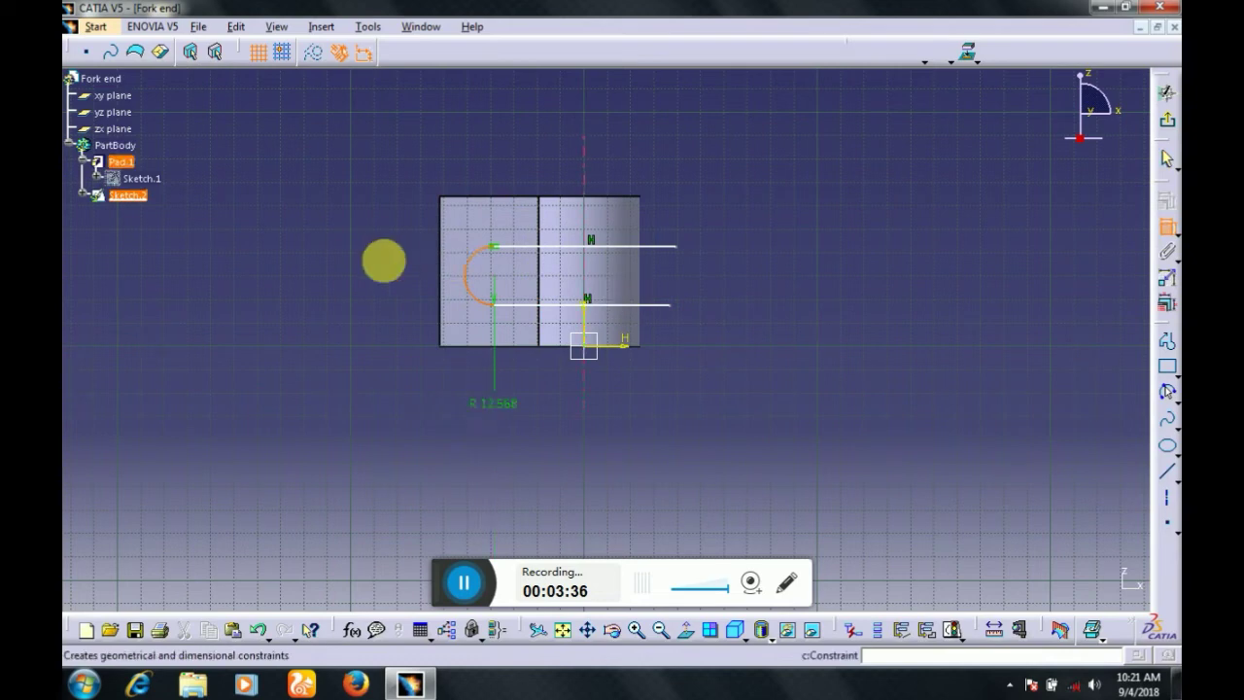
click(400, 272)
double_click(405, 276)
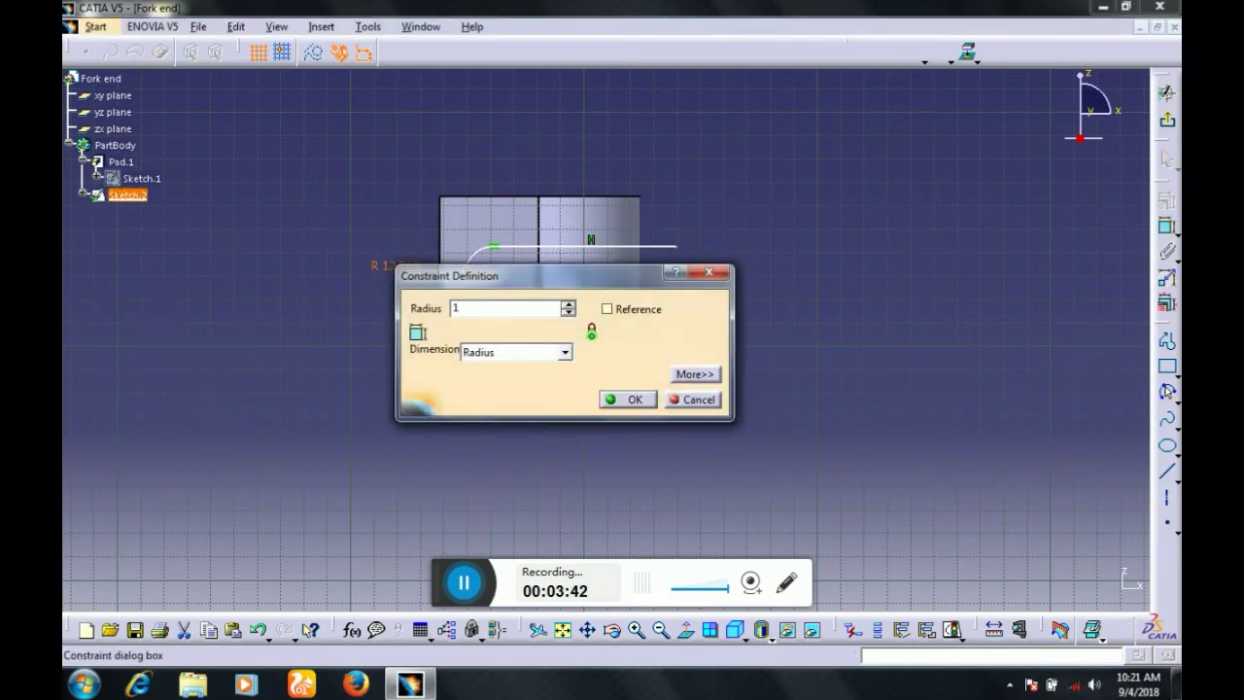
key(Return)
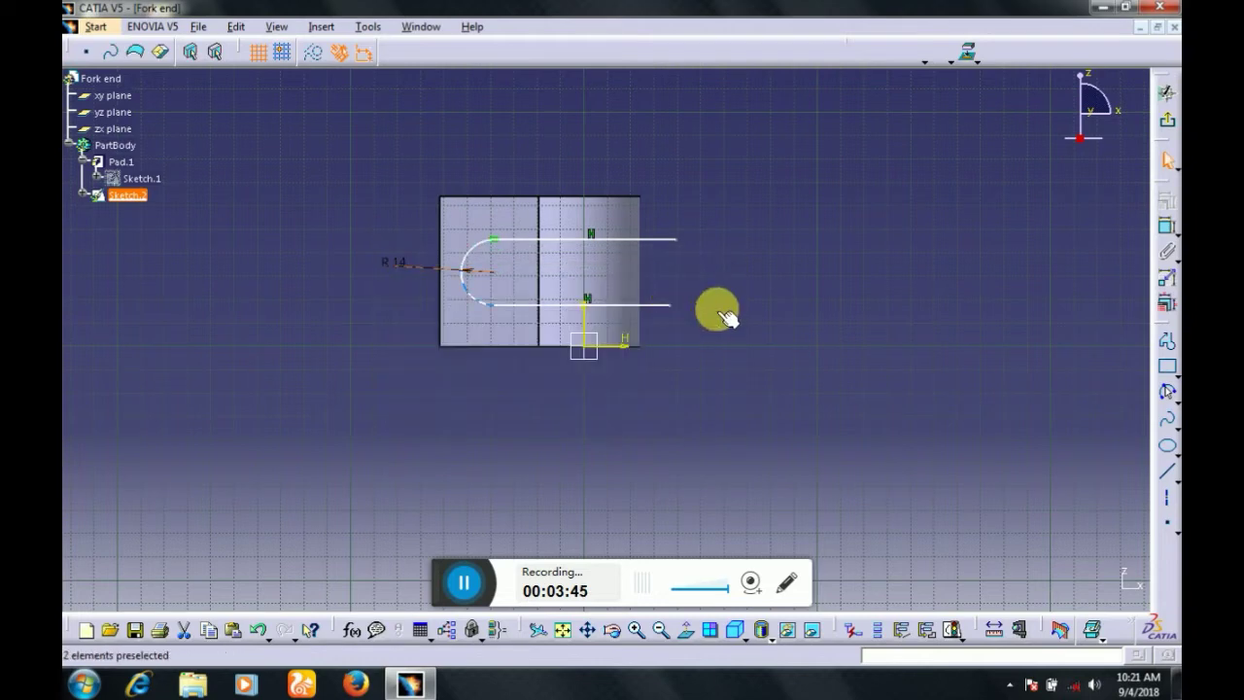
Constrain the slot's lower horizontal line to 18 mm from the H axis
click(727, 329)
click(645, 306)
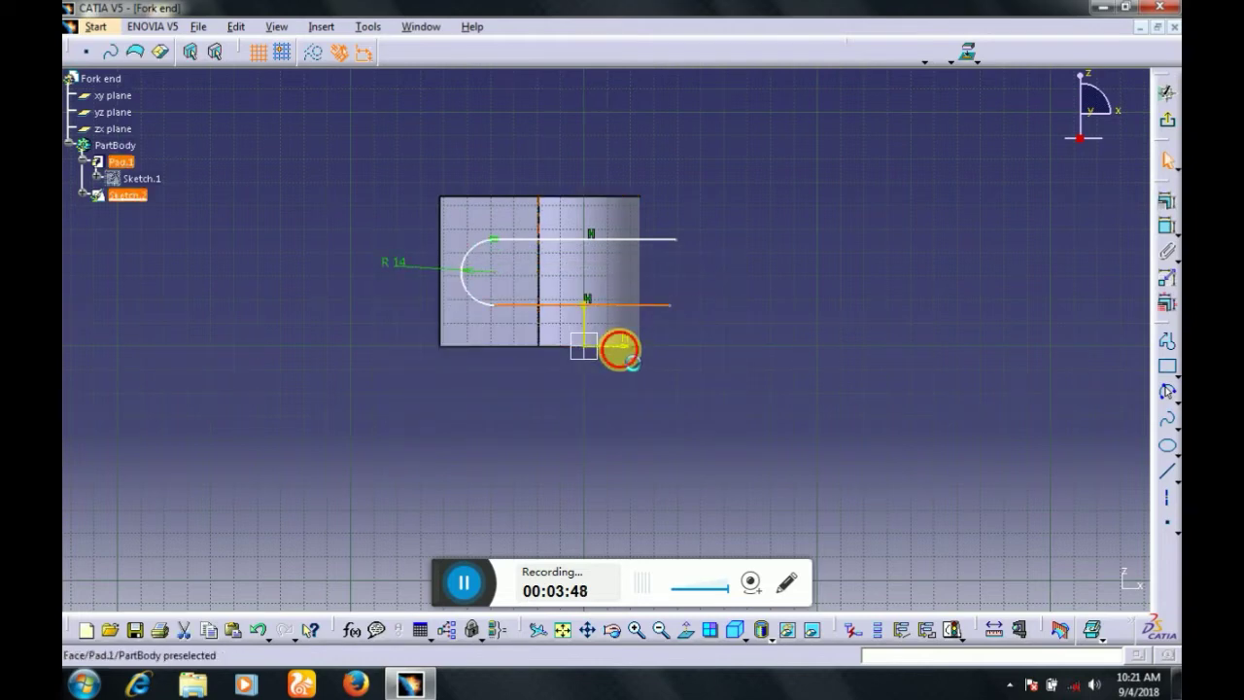
click(1168, 227)
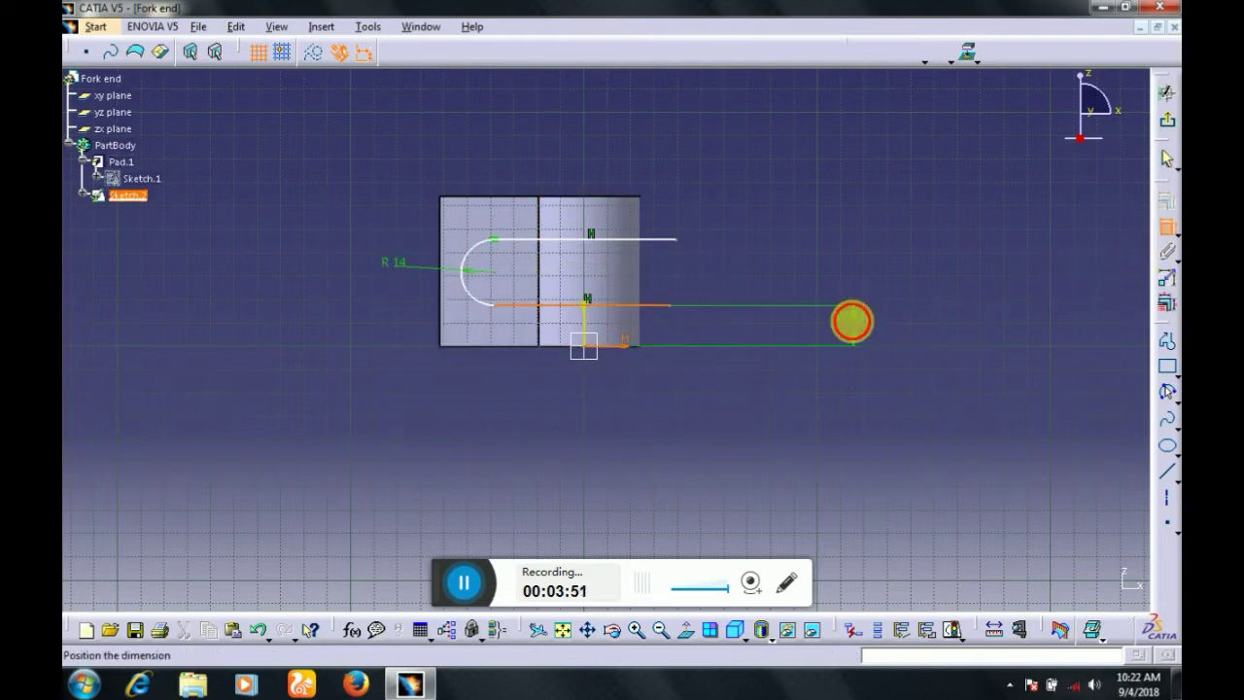
double_click(853, 321)
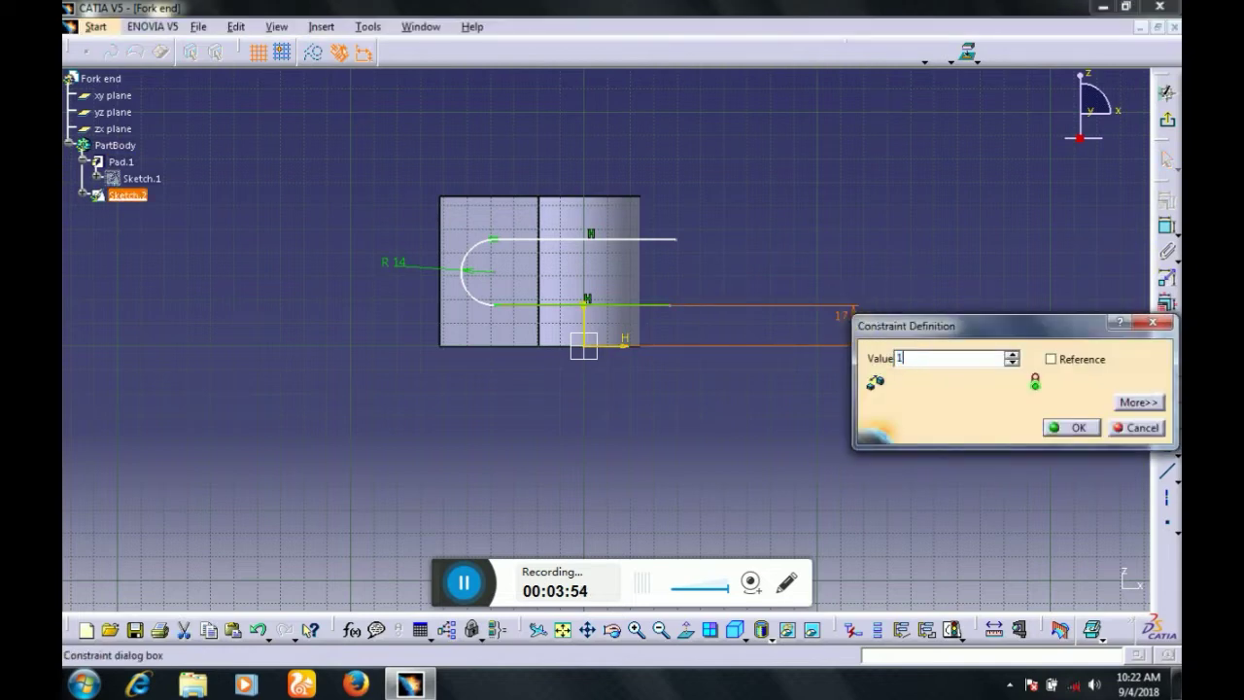
key(Return)
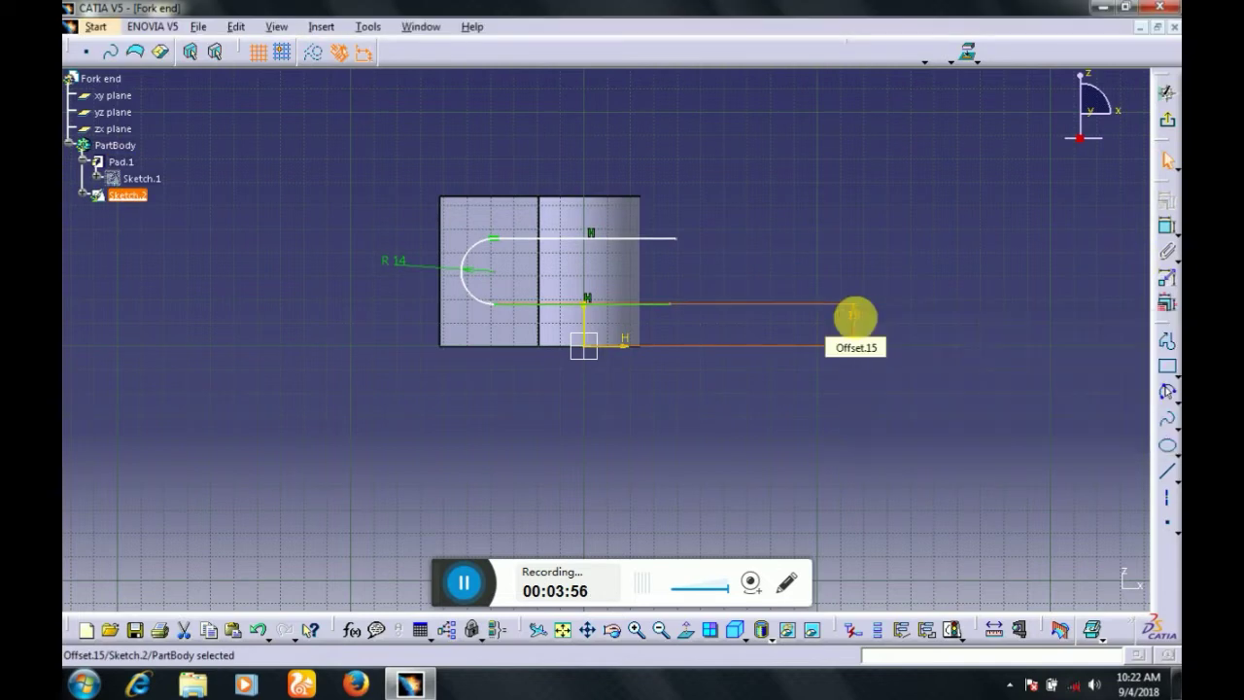
Dimension the distance between the slot's upper horizontal line and the pad's top edge
click(670, 238)
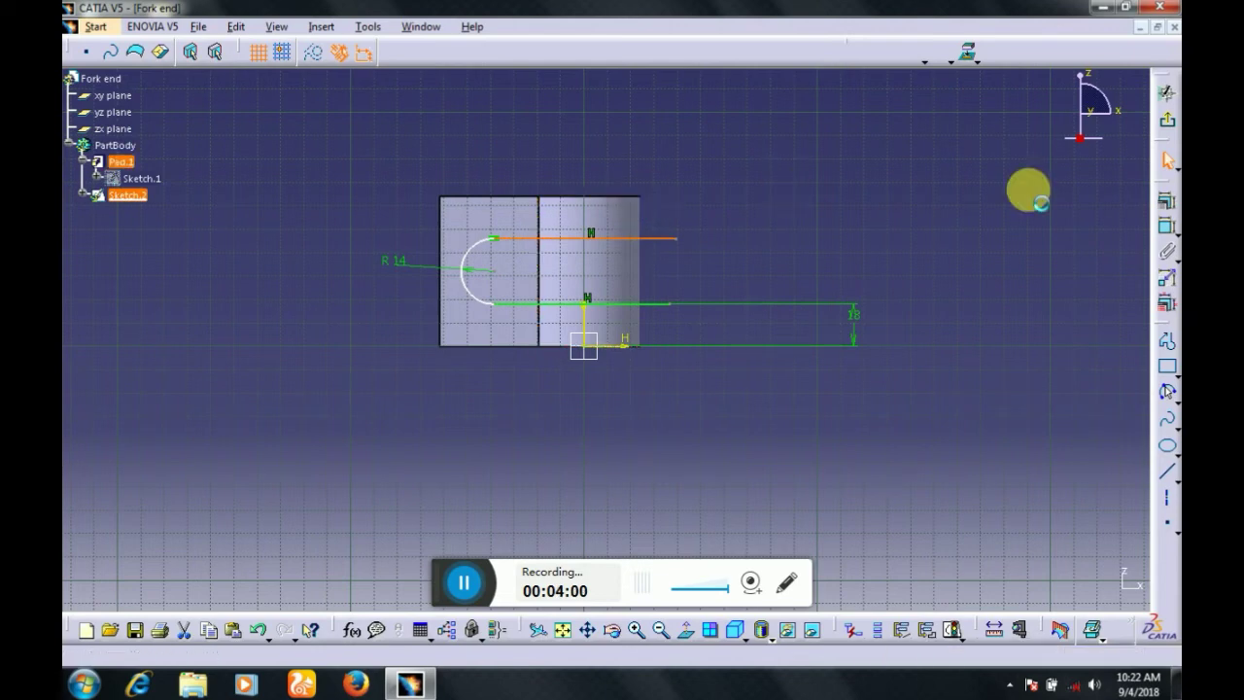
click(1168, 225)
click(887, 237)
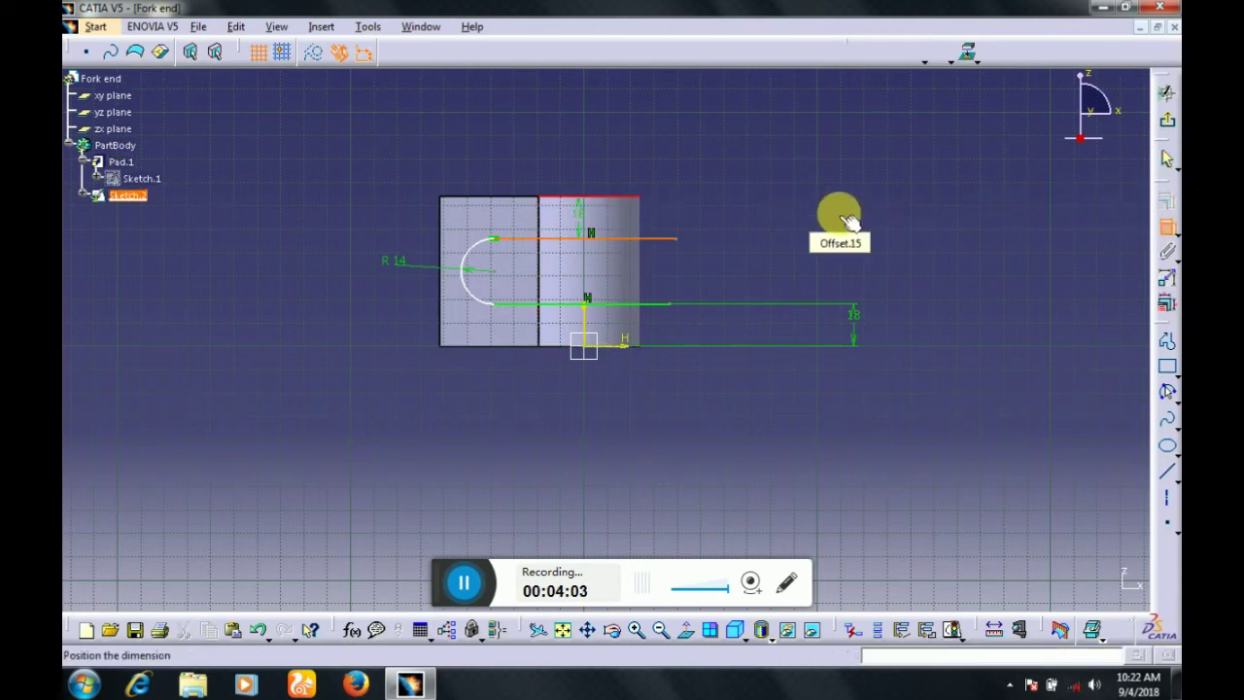
click(756, 221)
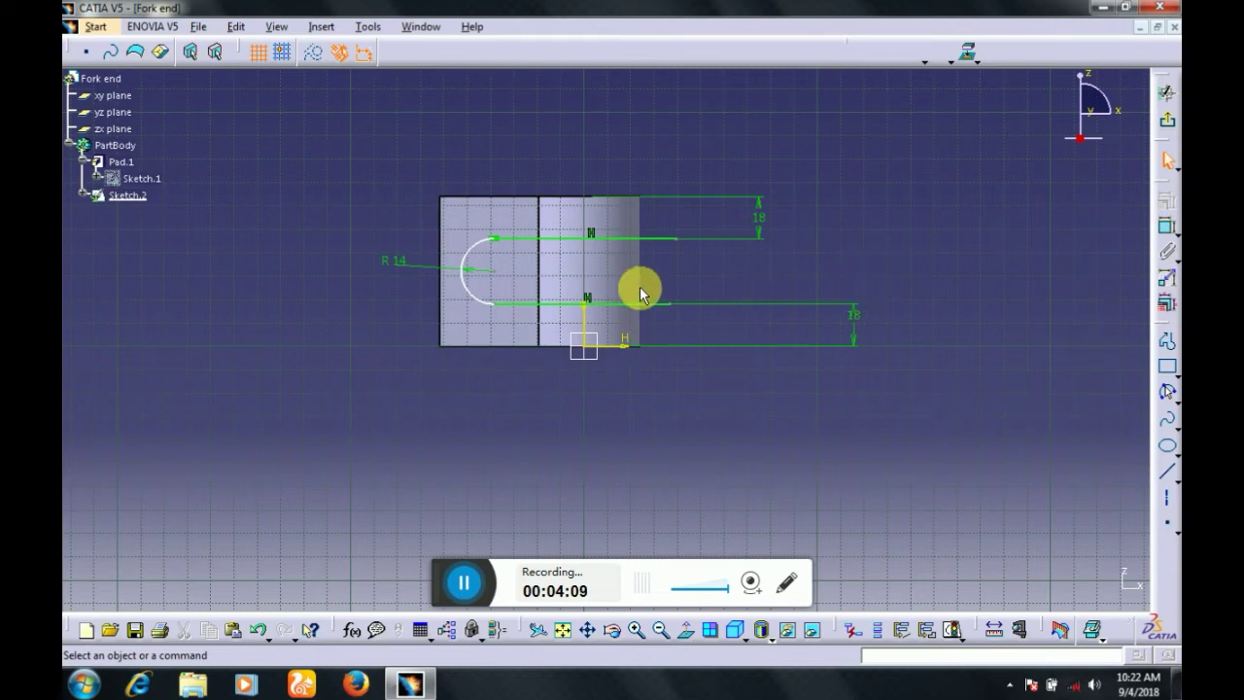
Constrain the lower endpoint of the slot's arc to 30 mm from the V axis
click(501, 310)
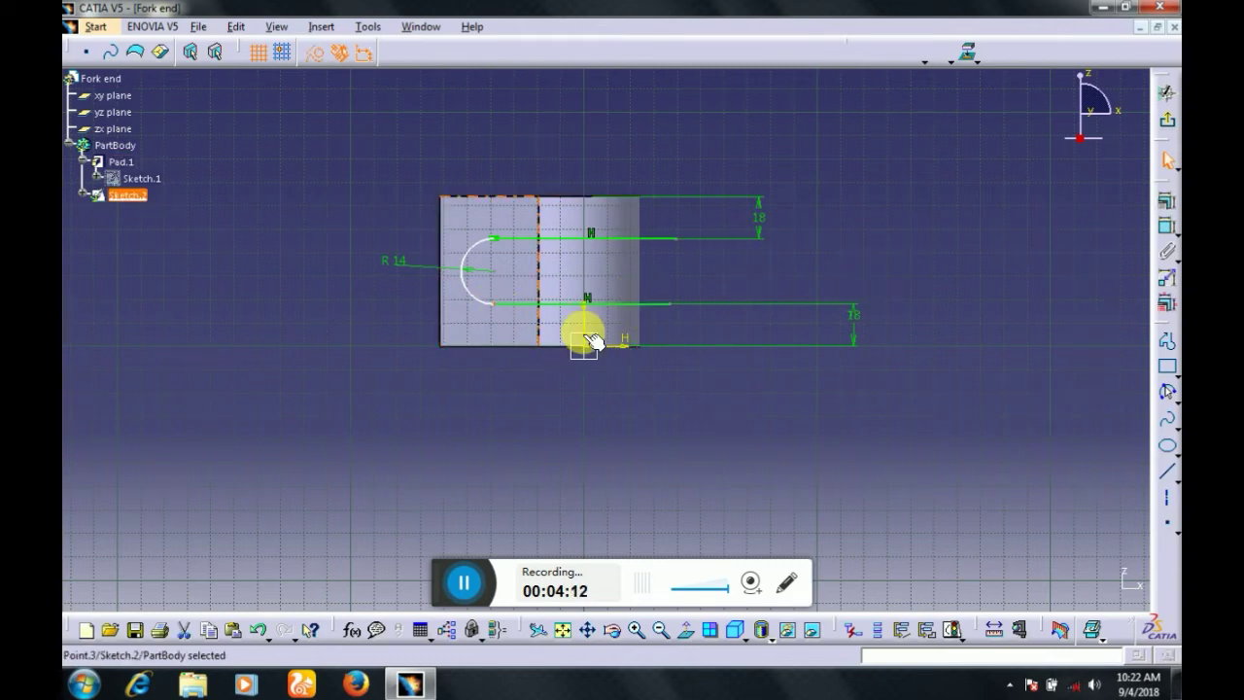
click(589, 327)
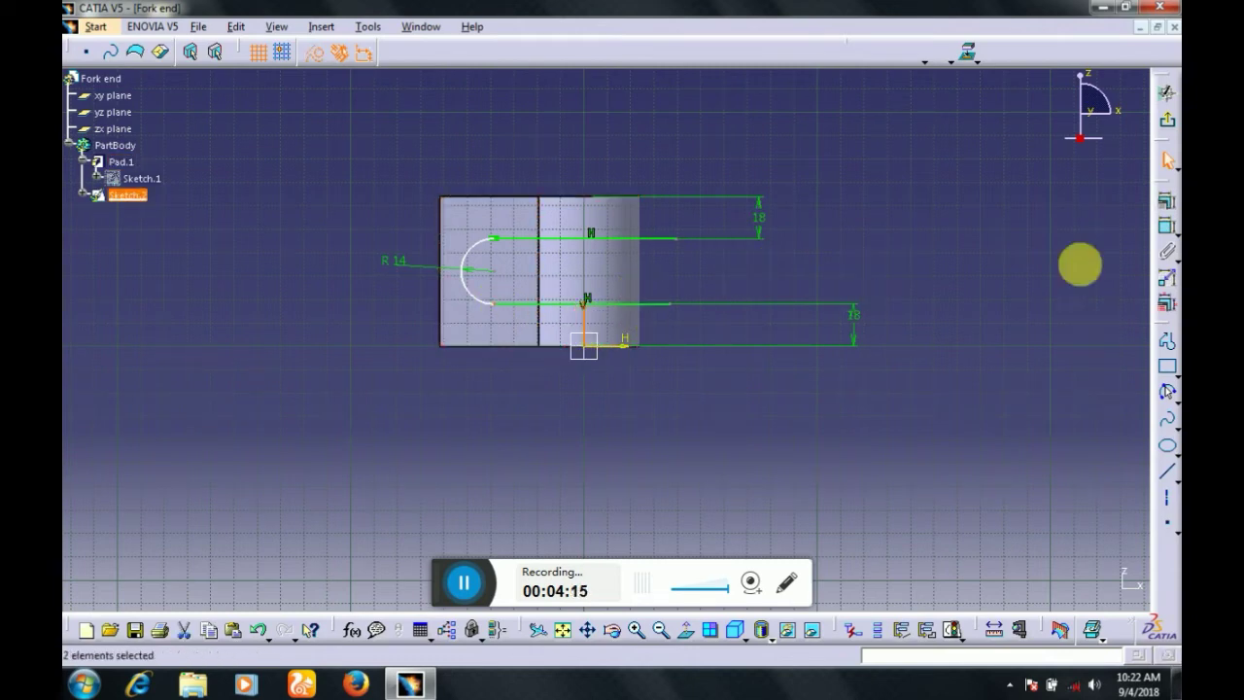
click(1167, 226)
click(537, 390)
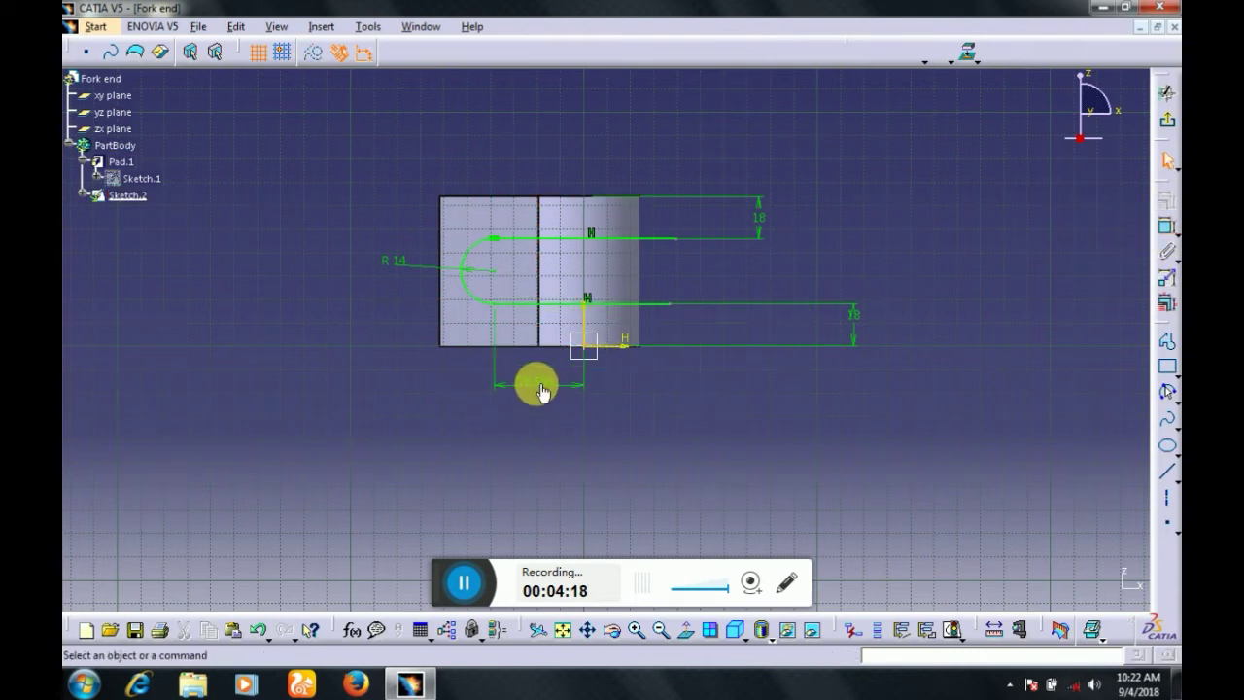
double_click(536, 384)
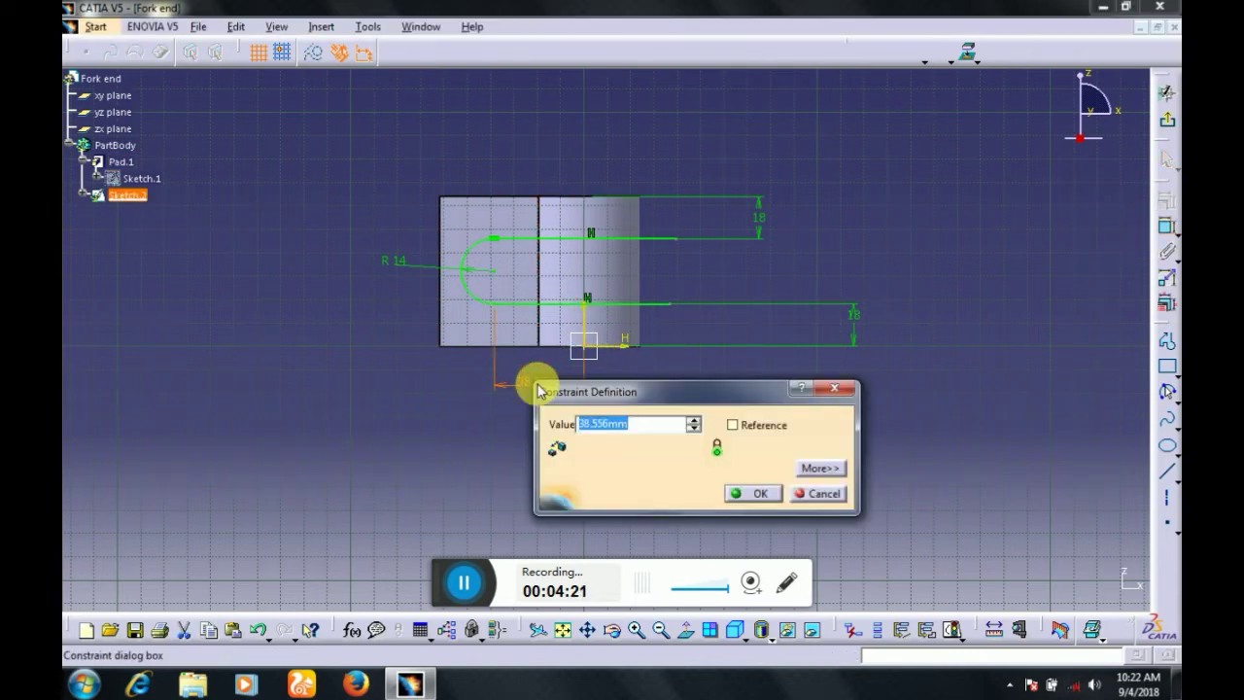
key(Return)
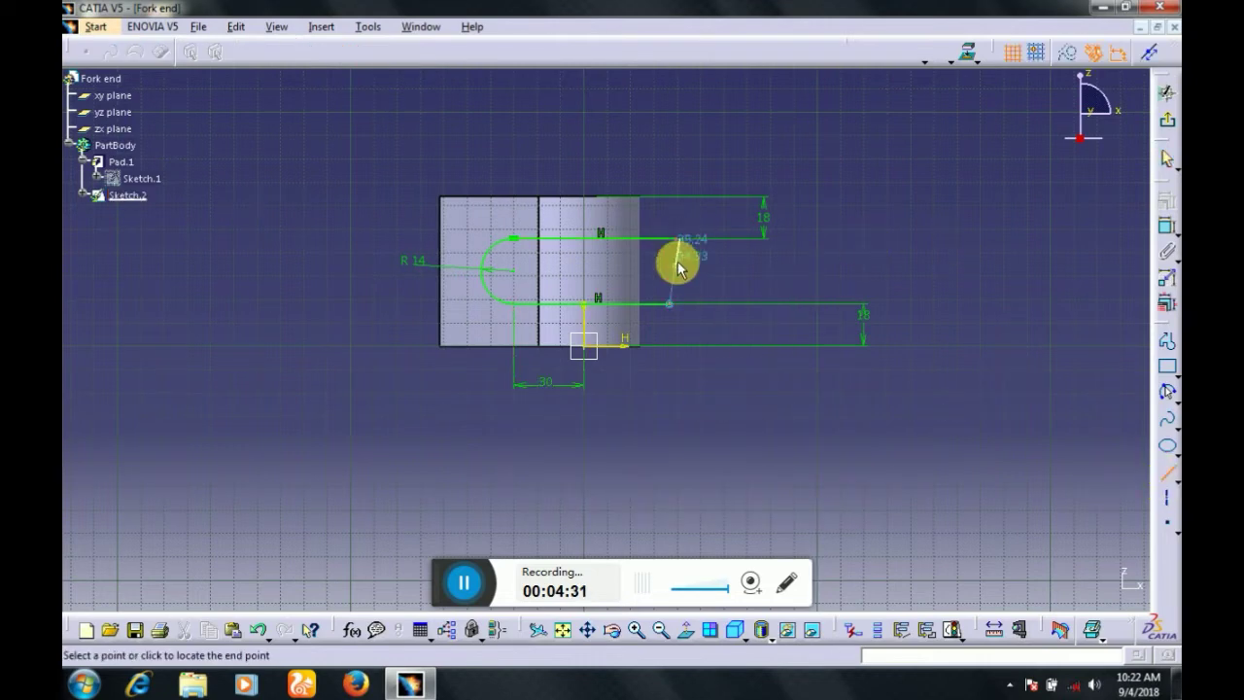
Close the slot profile with a line joining the open ends of the upper and lower horizontal lines
key(Escape)
click(1166, 471)
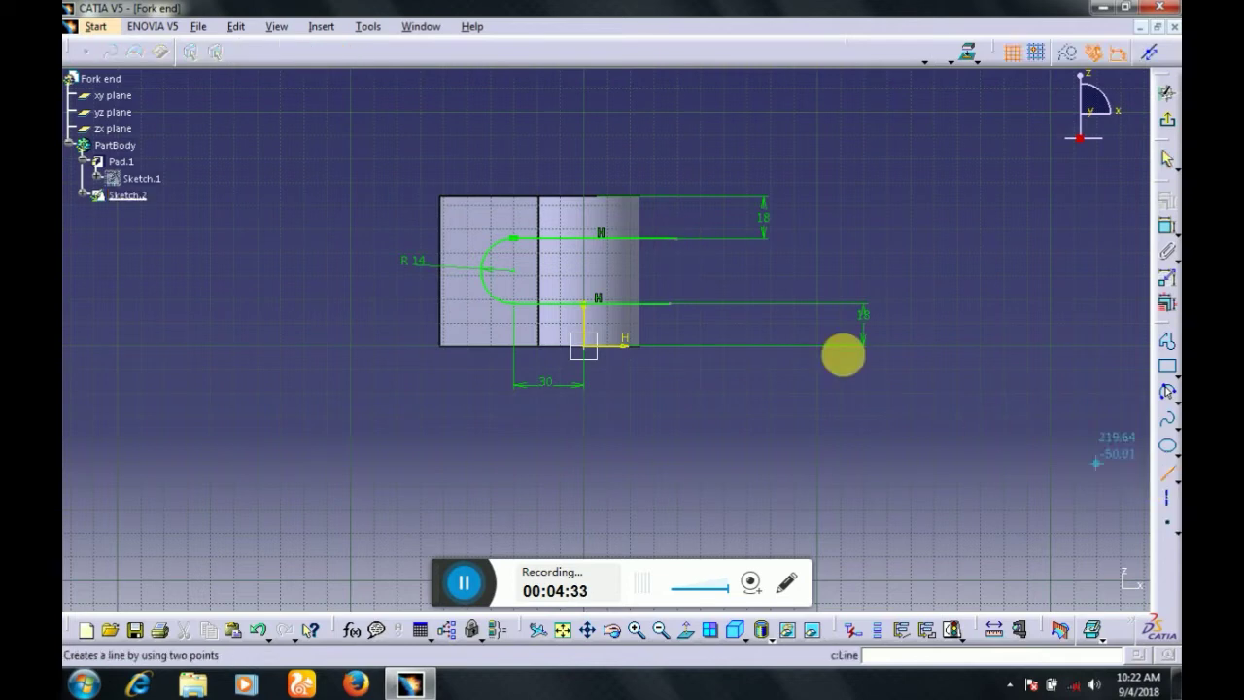
click(677, 239)
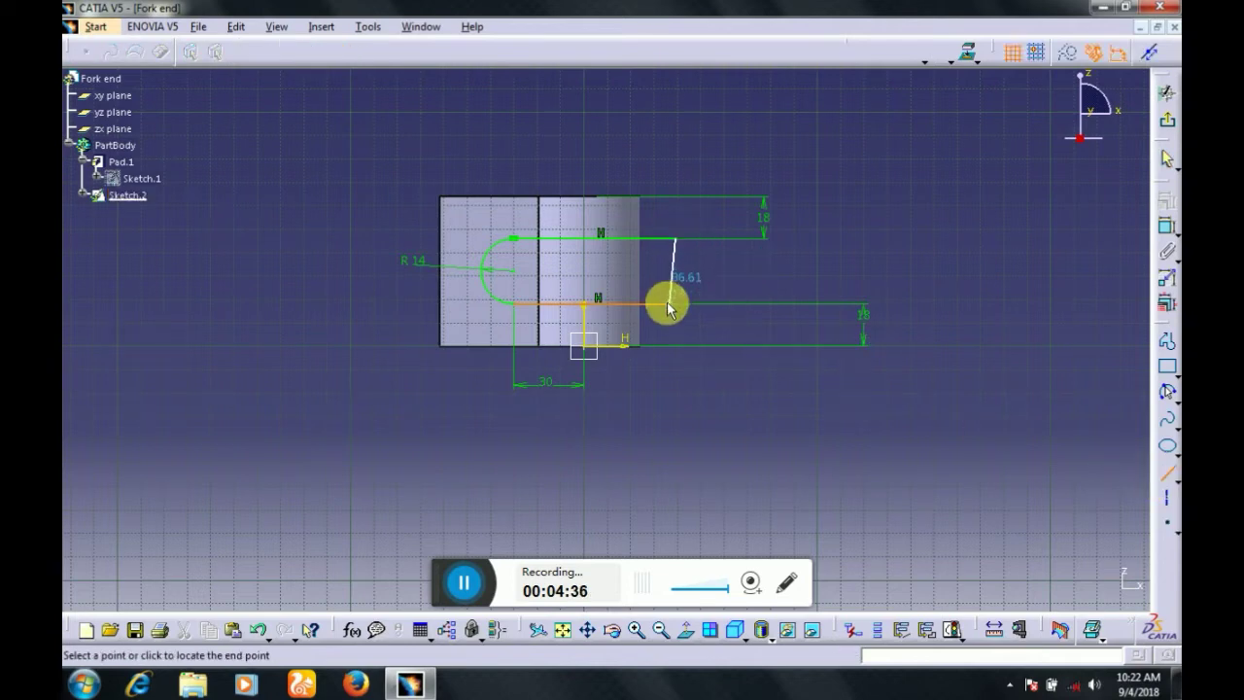
click(670, 303)
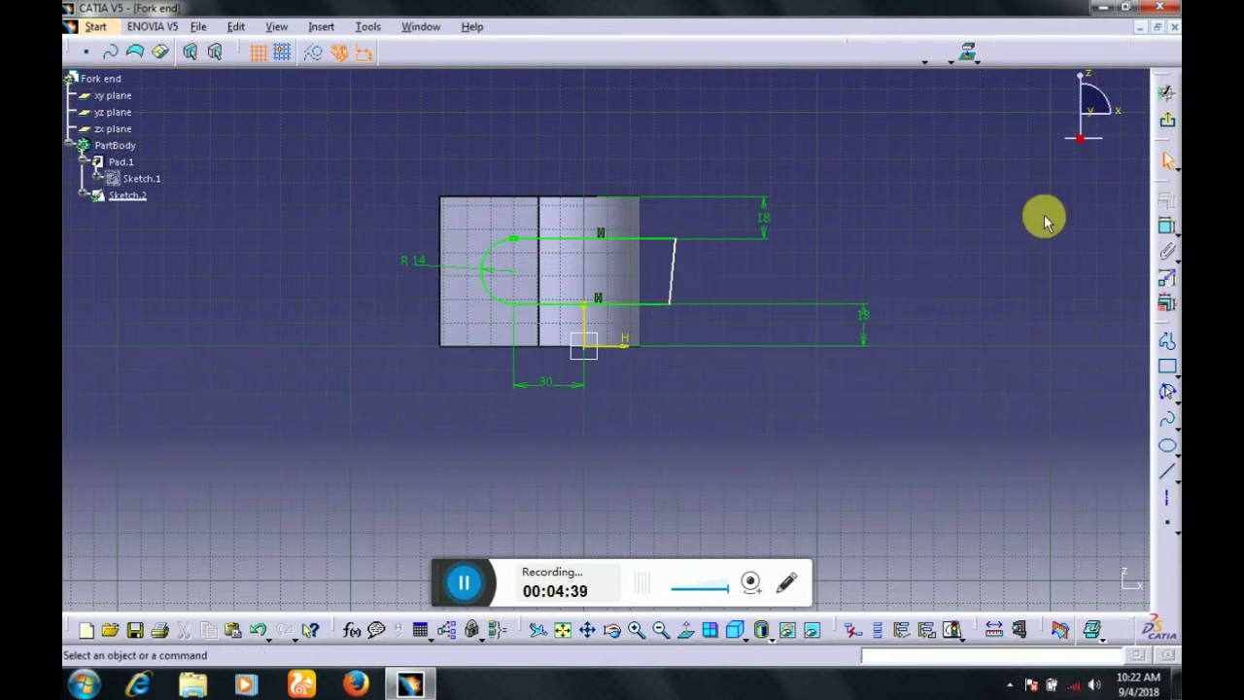
Exit the sketch and cut the slot profile as a pocket with 64 mm depth and mirrored extent
click(1170, 124)
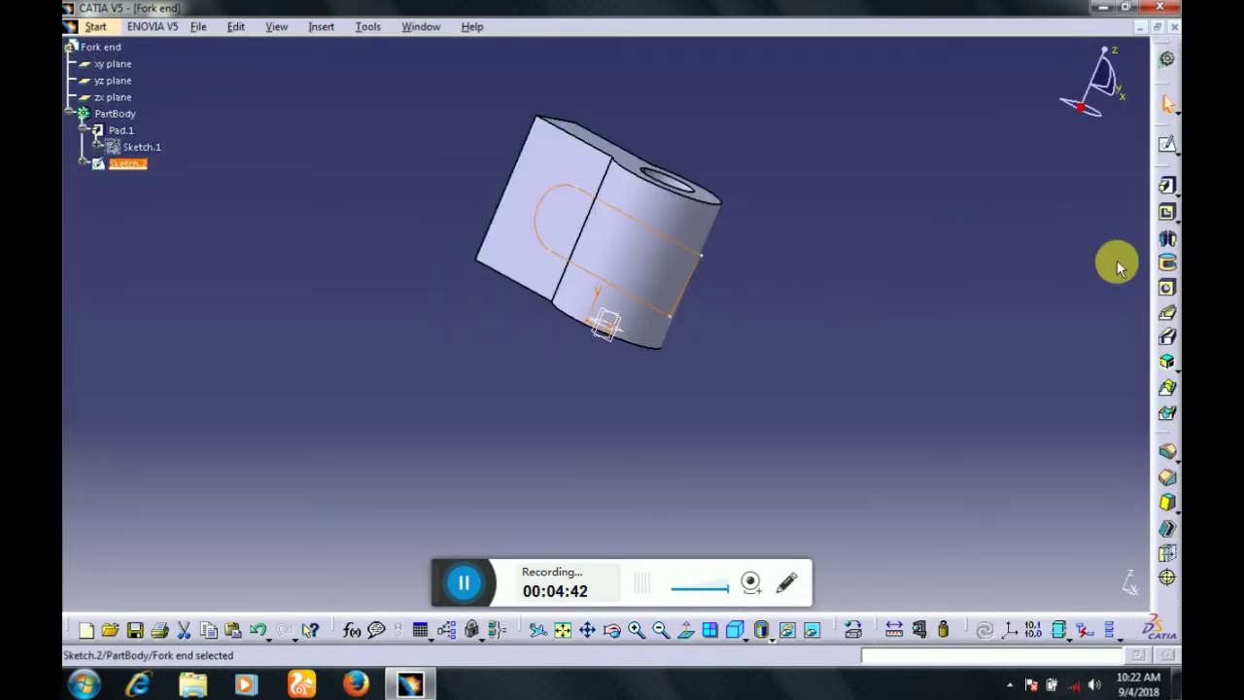
click(1164, 215)
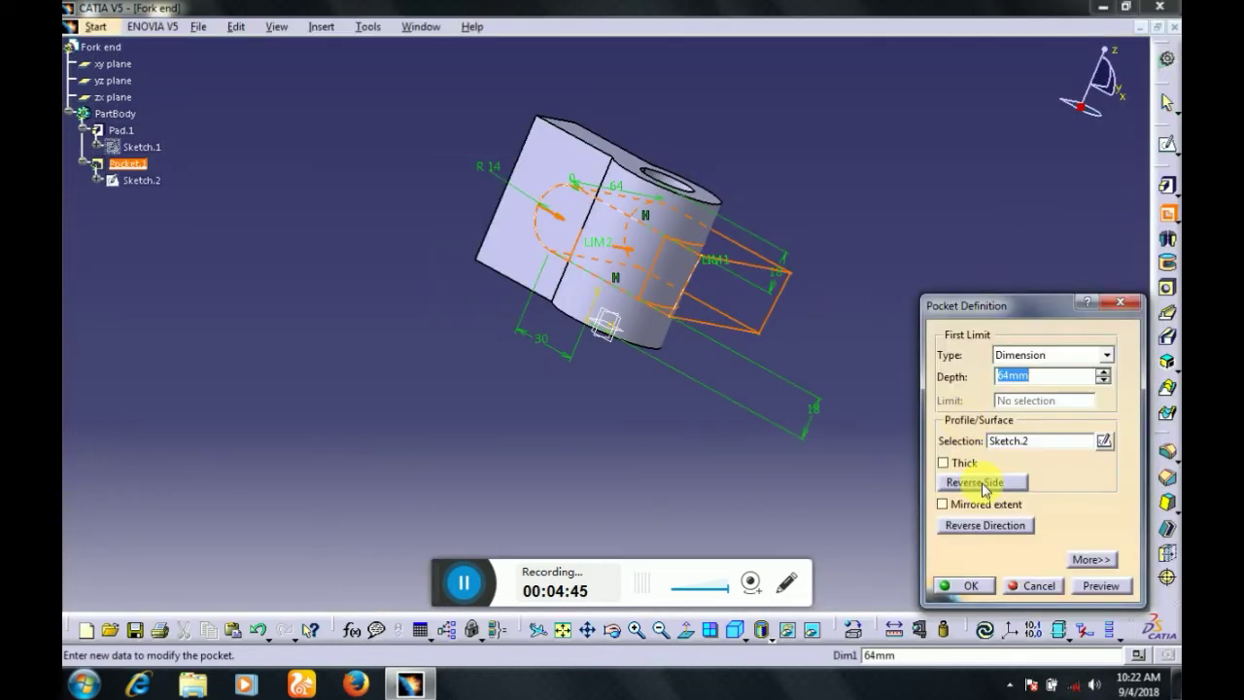
click(972, 505)
click(967, 588)
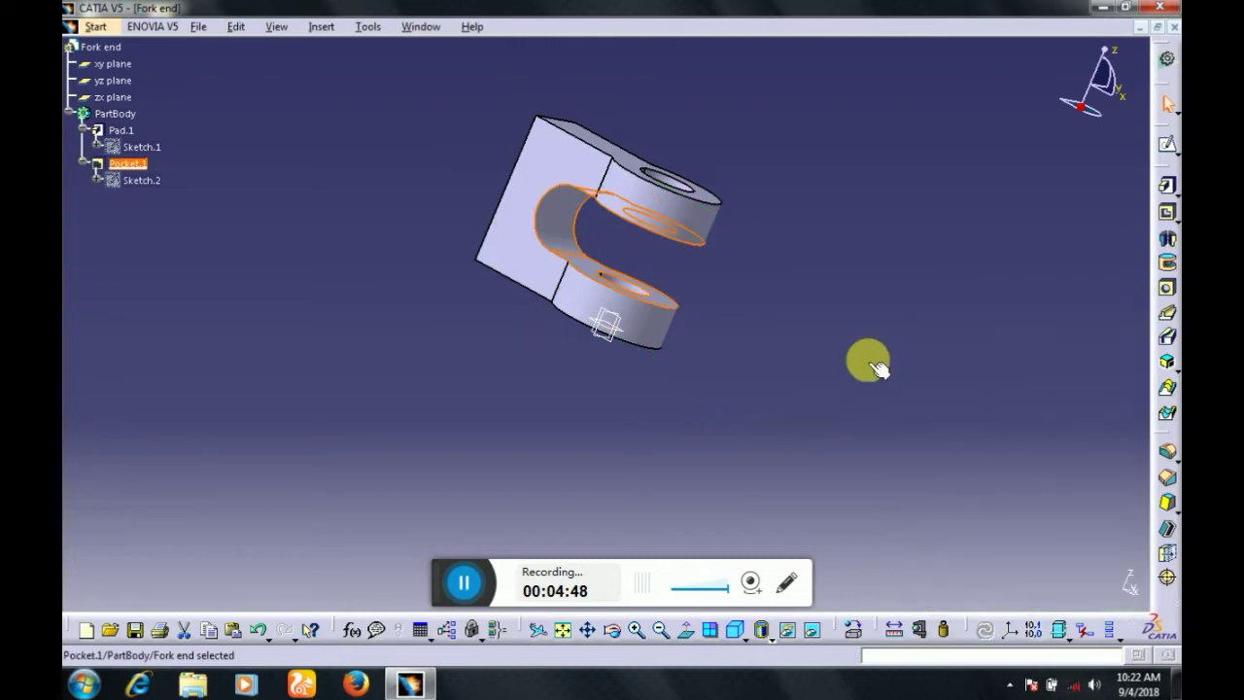
Fillet the upper rear edge of the fork's closed end with a 32 mm radius
middle_drag(880, 408, 943, 394)
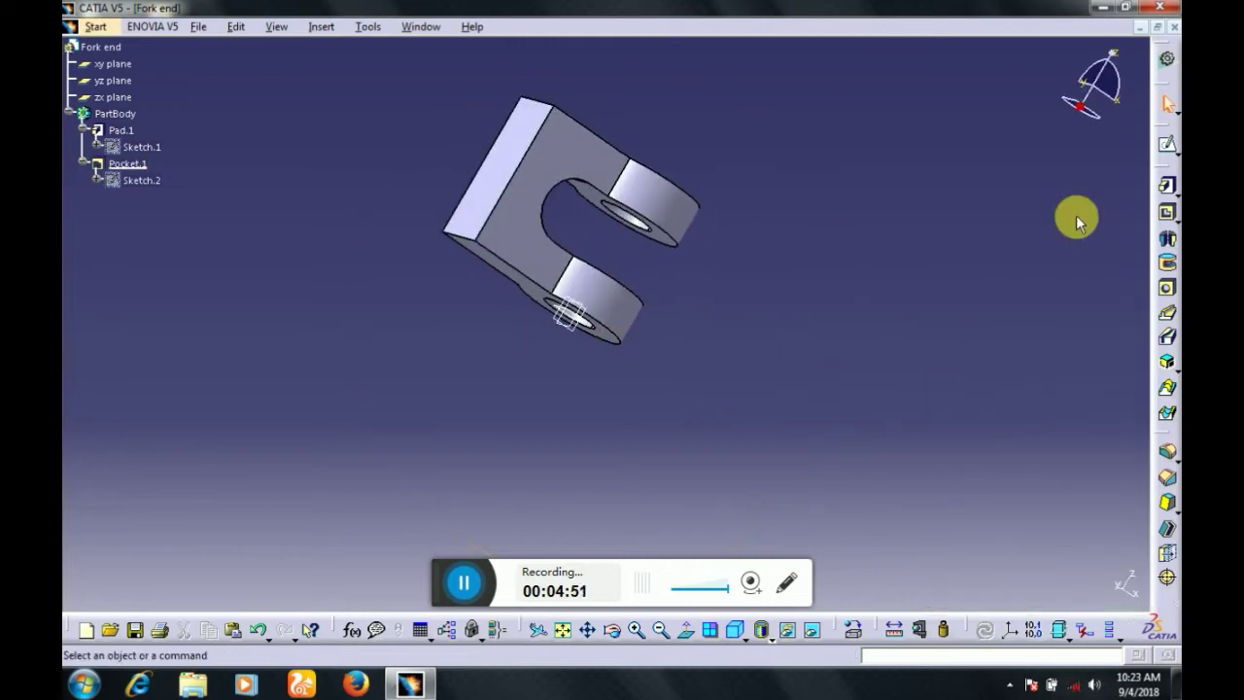
click(1167, 468)
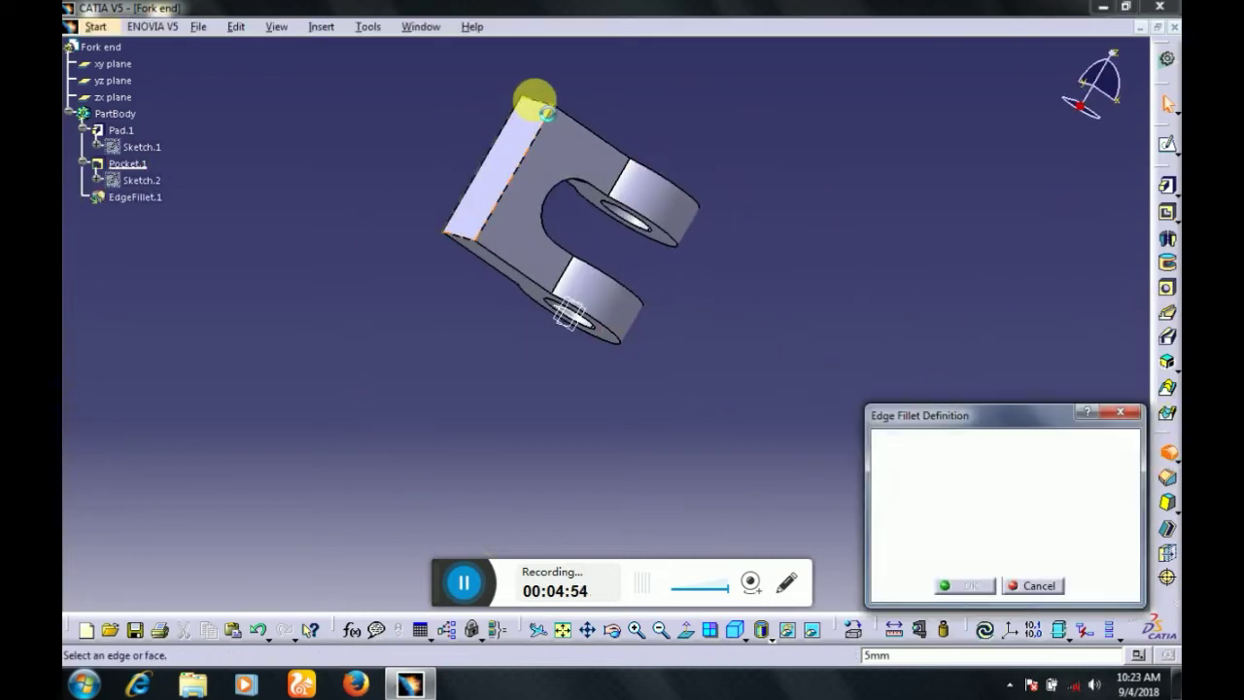
click(556, 112)
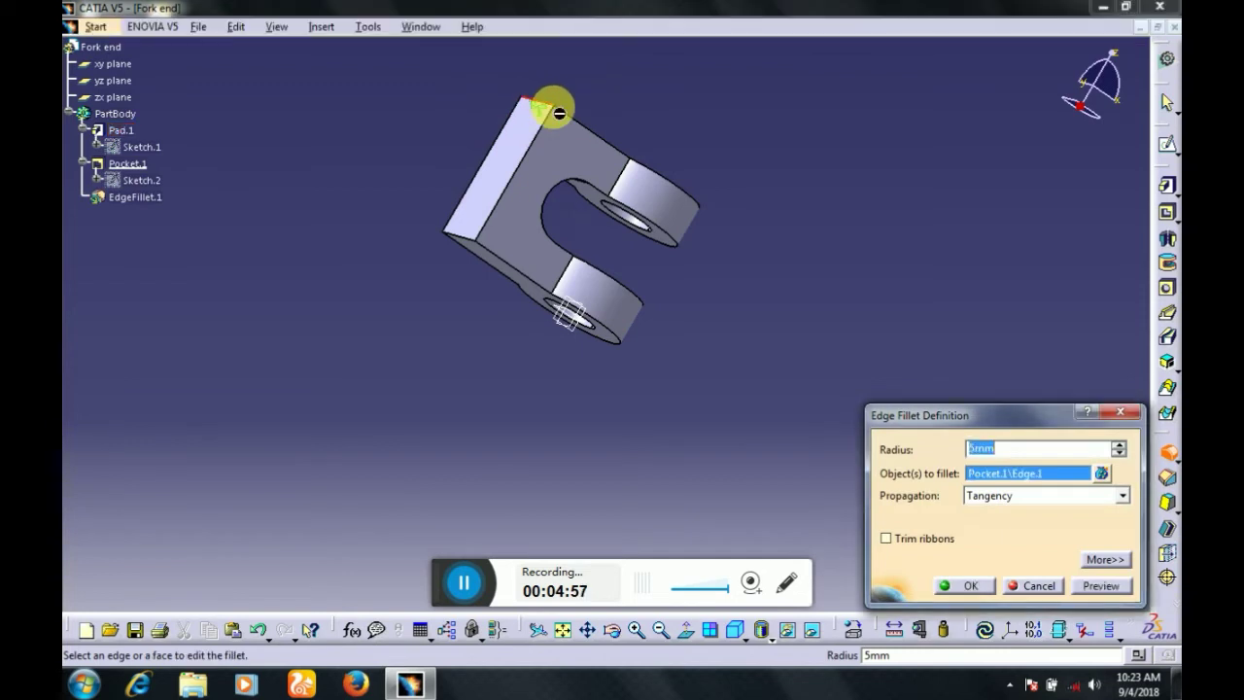
key(Return)
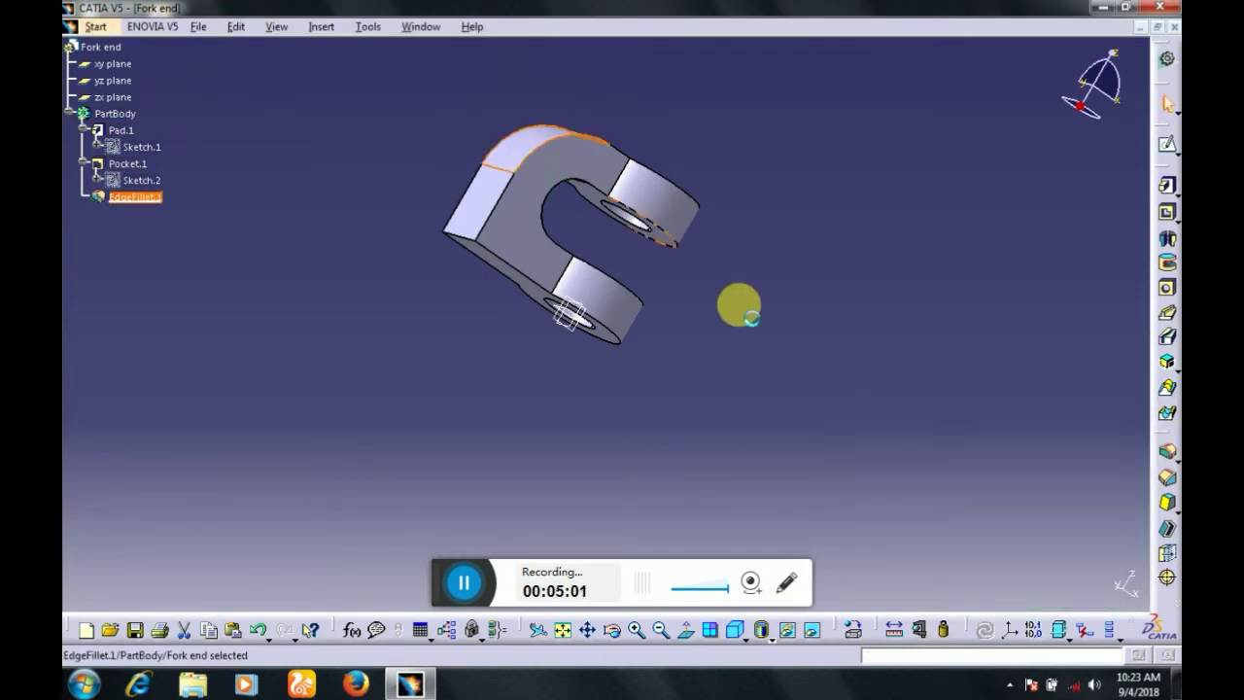
Fillet the lower rear edge of the fork's closed end with a 32 mm radius
click(460, 237)
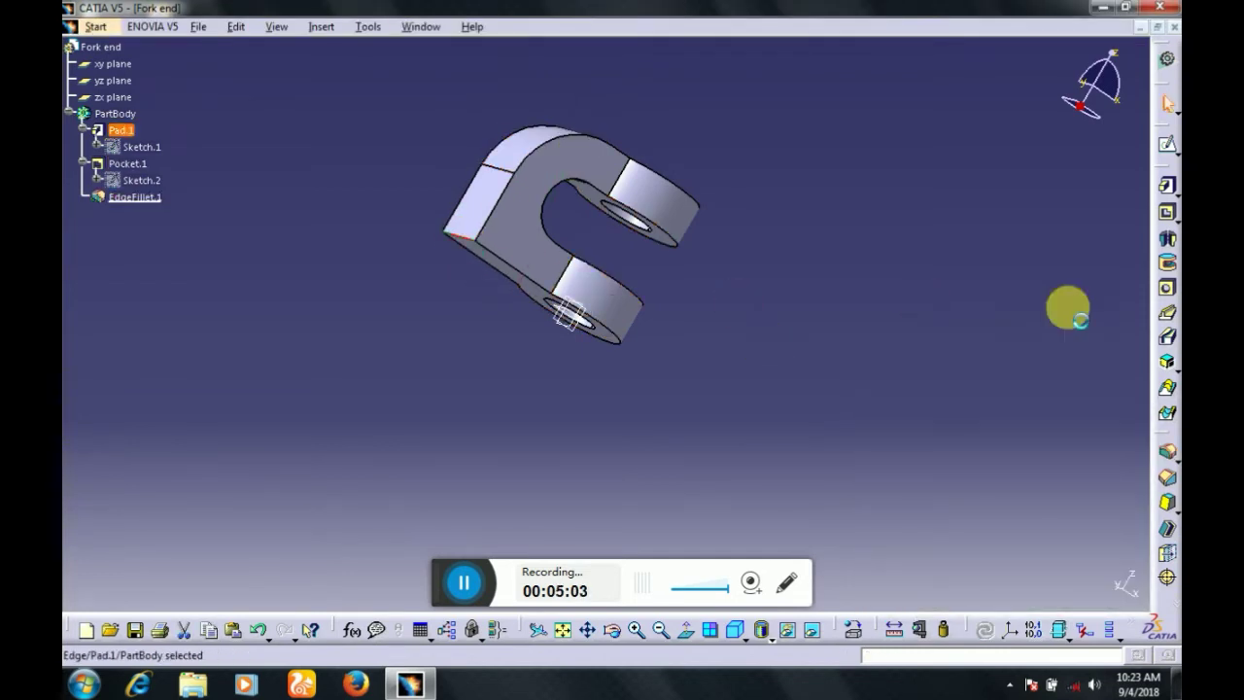
click(1167, 449)
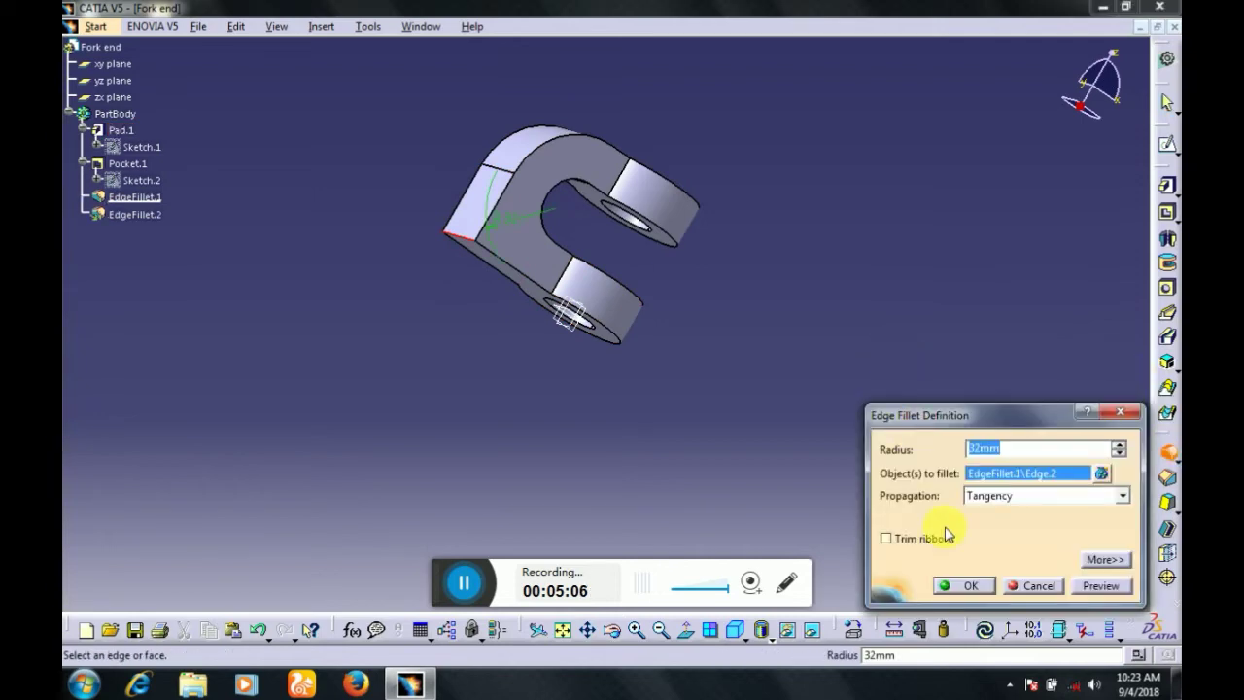
click(970, 585)
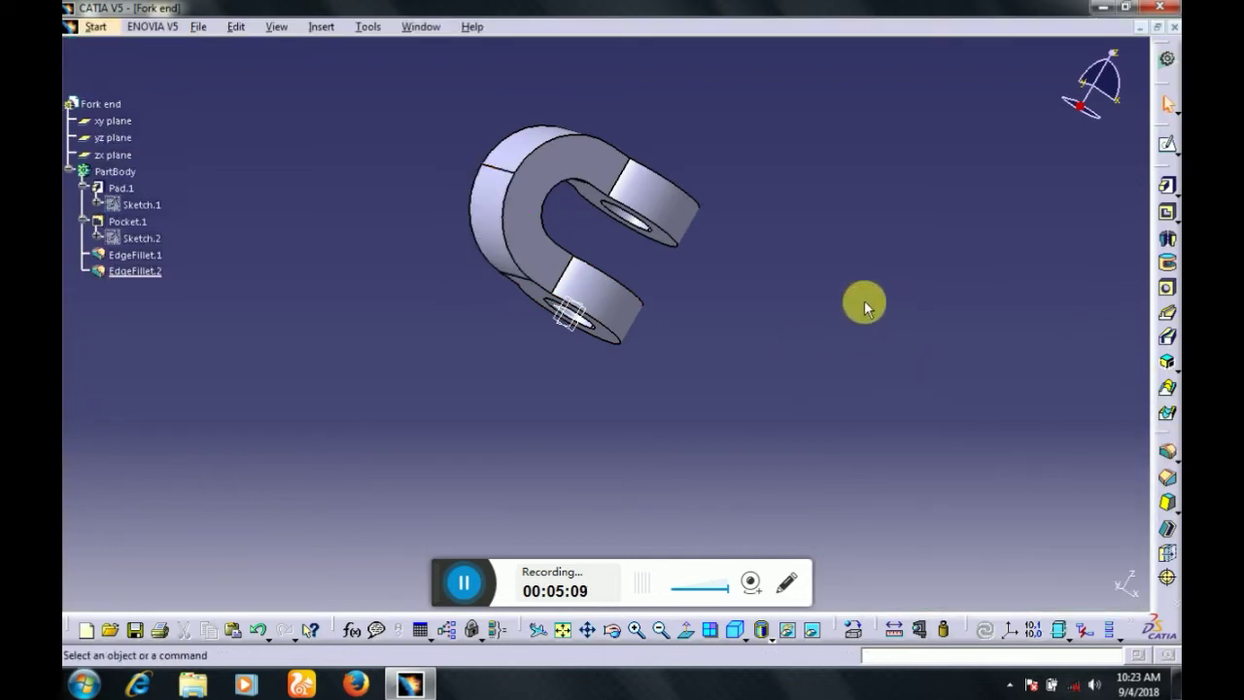
Sketch a rectangle about 22 mm high on the fork's flat side face, reaching from the slot out past the rounded end
middle_drag(807, 315, 592, 166)
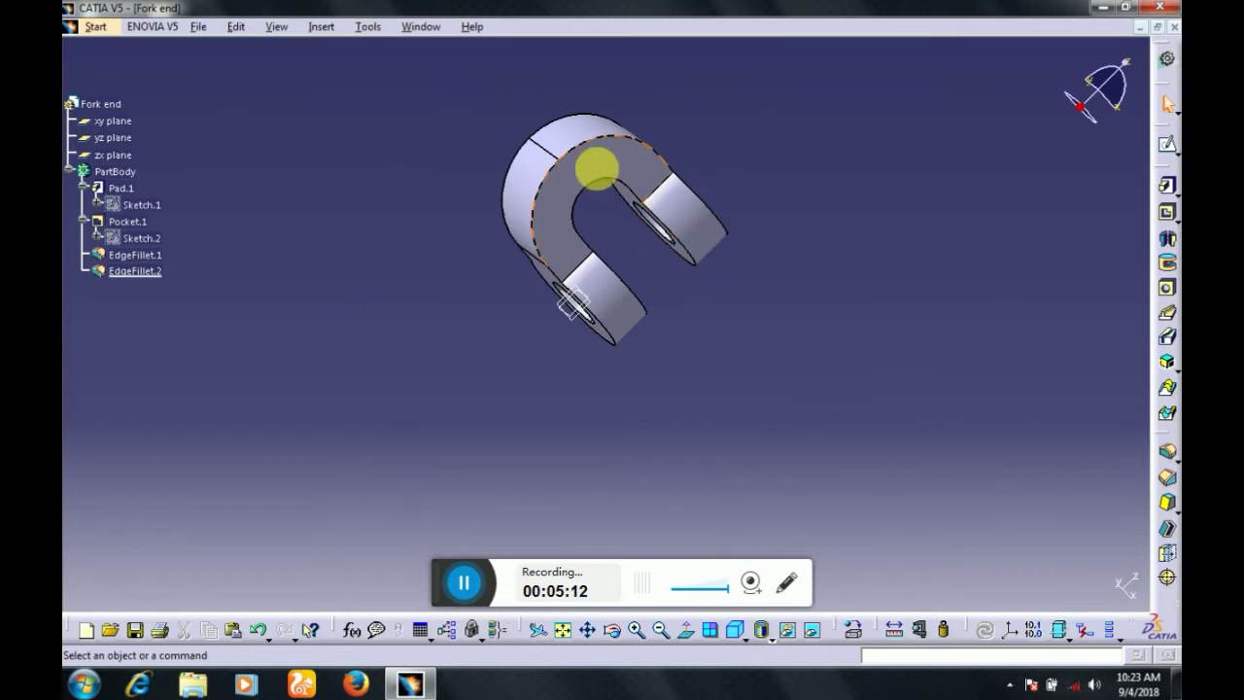
click(592, 166)
click(1165, 144)
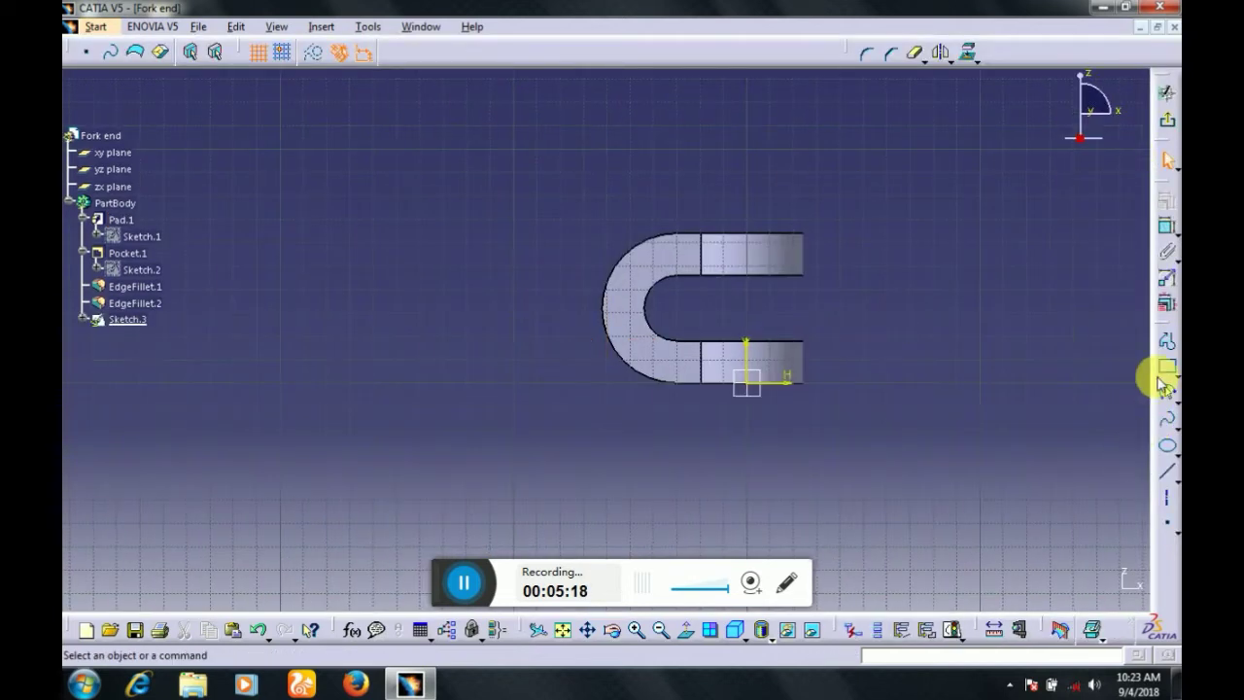
click(1158, 370)
click(491, 282)
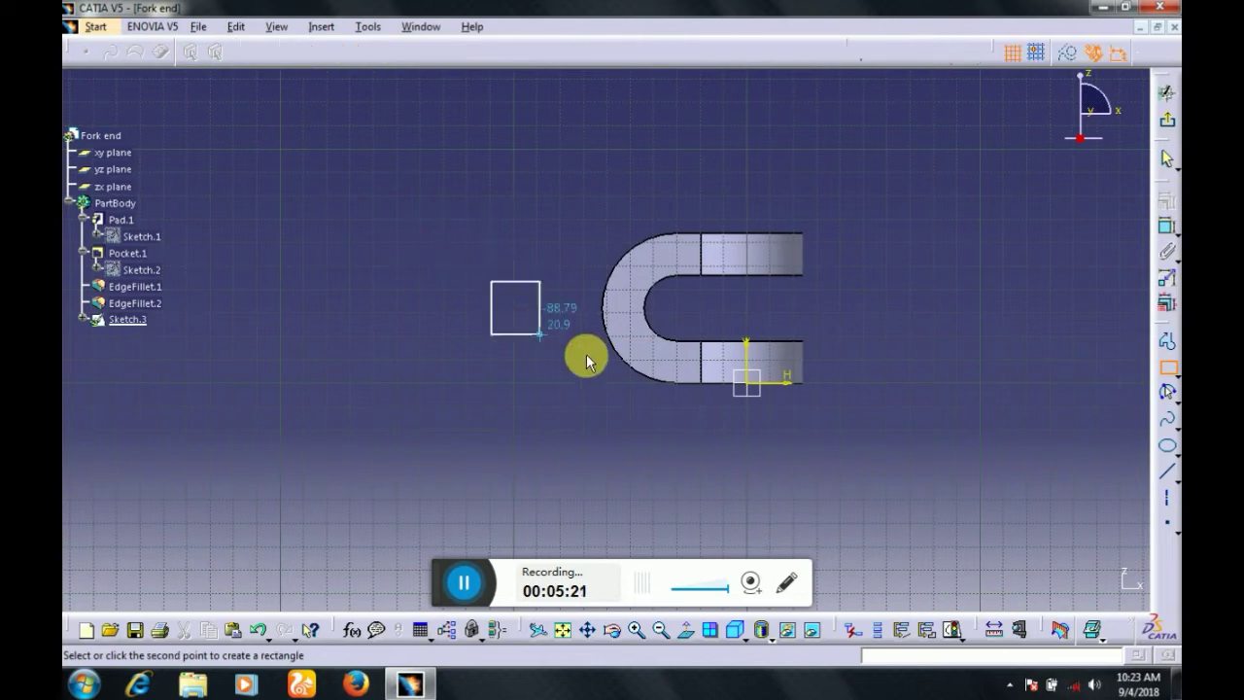
click(666, 332)
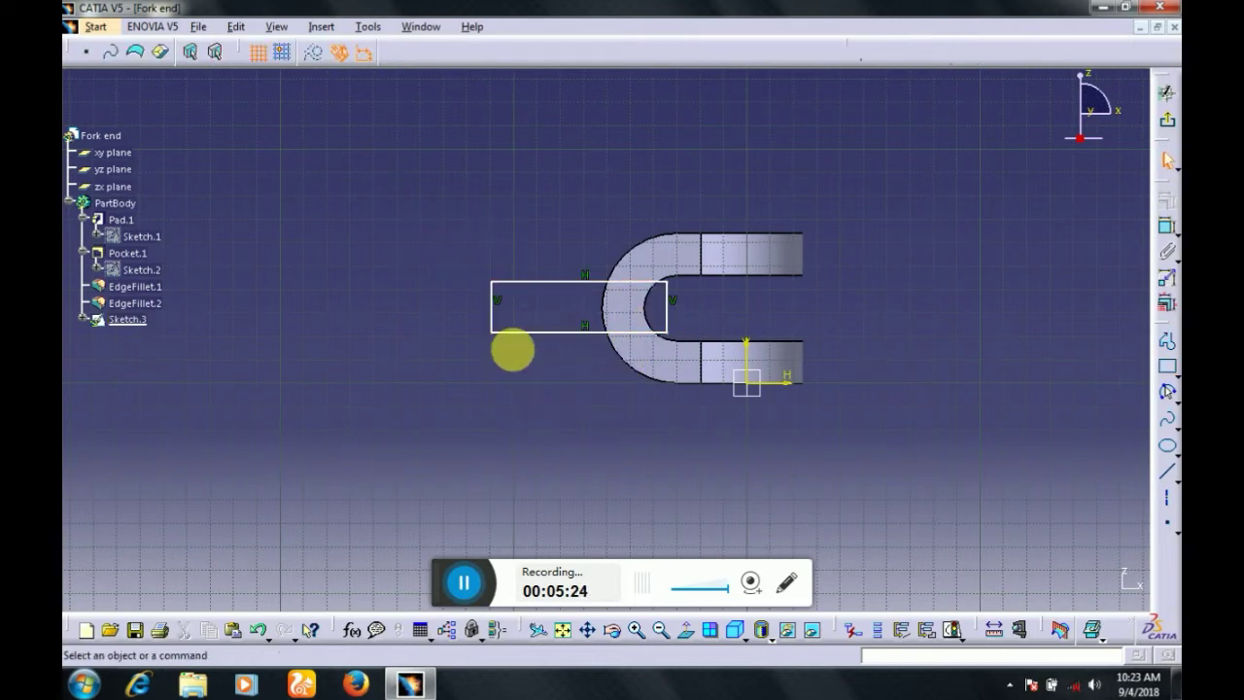
Constrain the rectangle's outer vertical line to 104 mm from the V axis
click(493, 311)
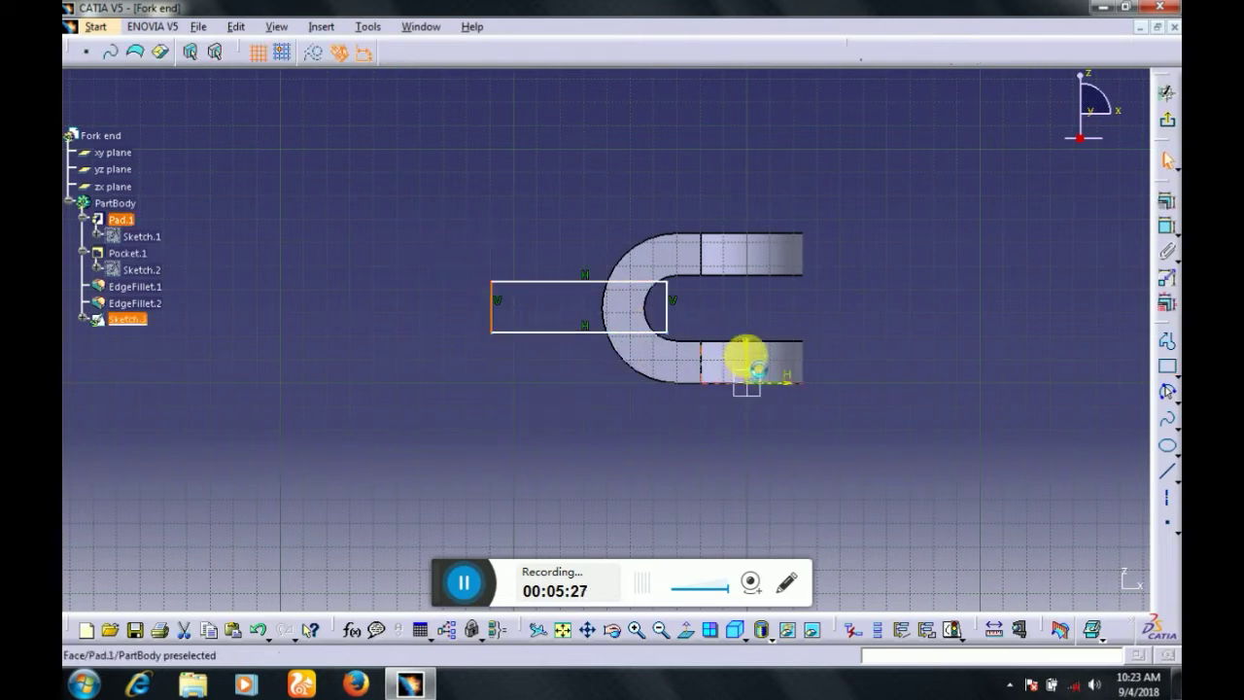
ctrl+click(745, 357)
click(1166, 227)
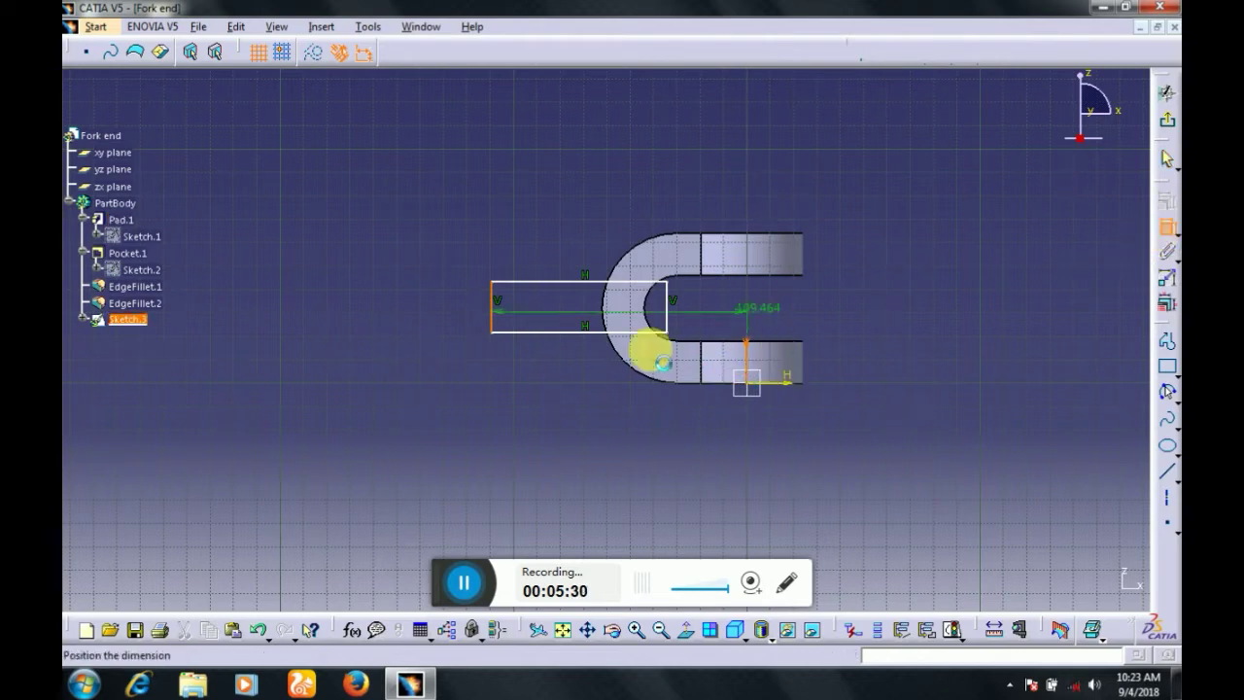
click(611, 423)
double_click(612, 421)
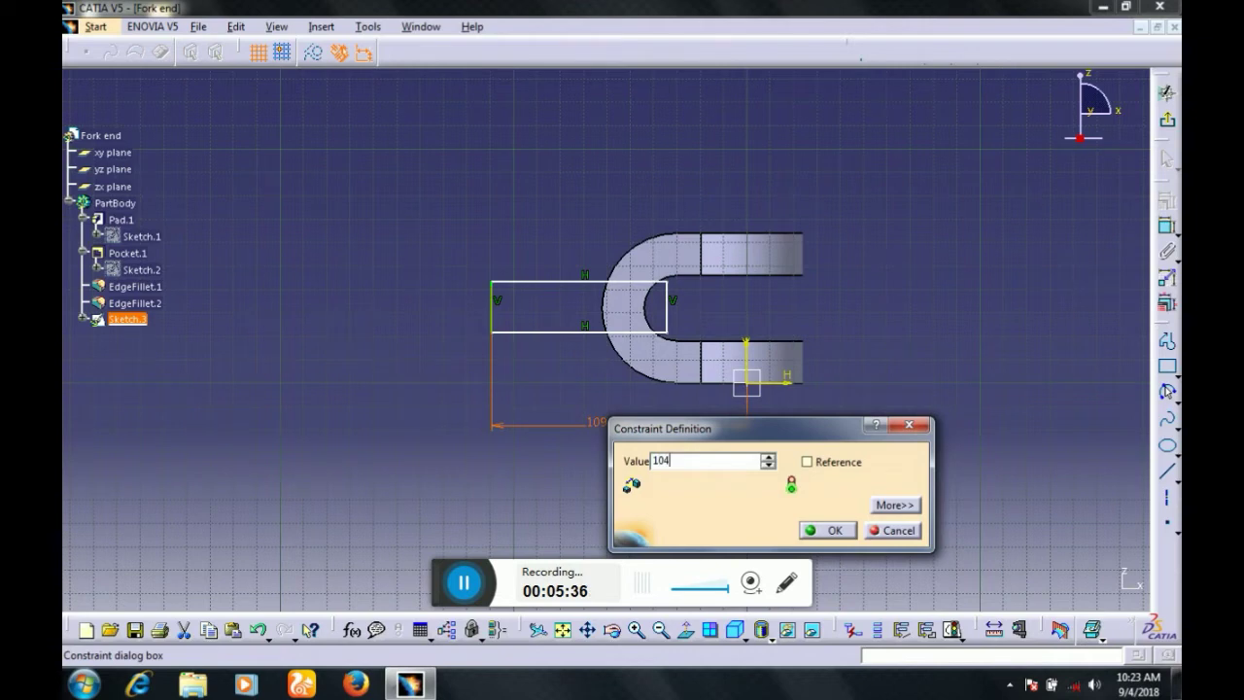
key(Return)
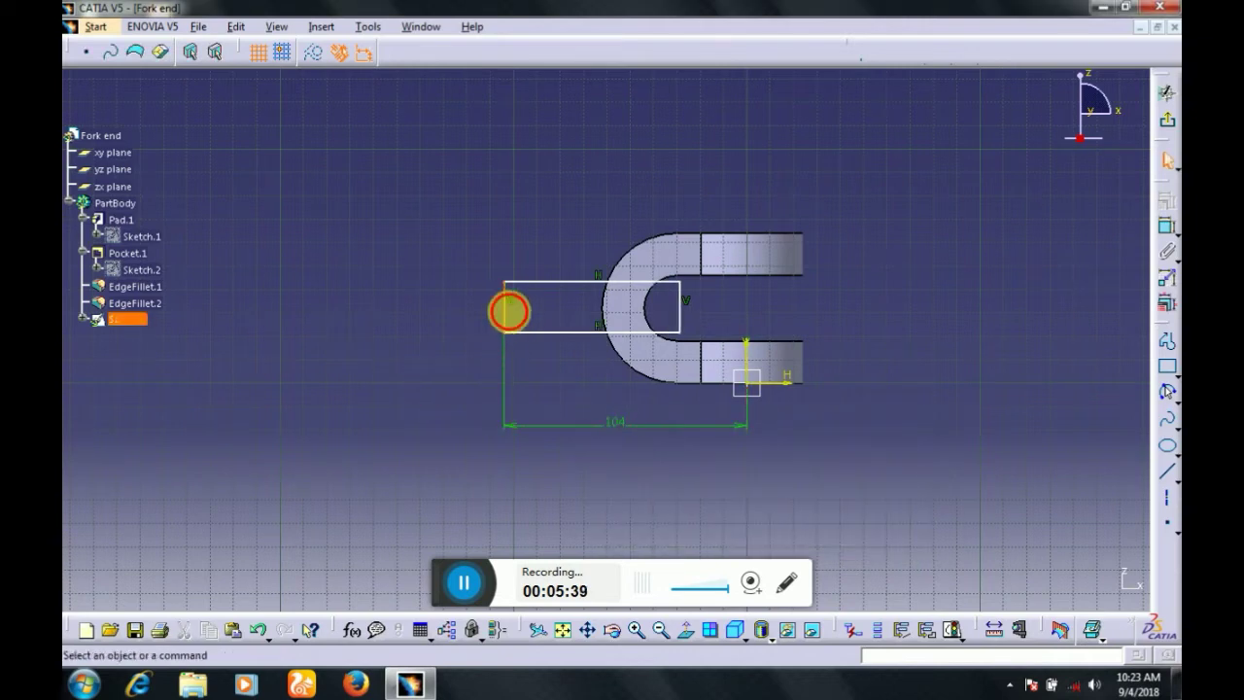
Dimension the rectangle's outer vertical line and set its length to 28 mm
click(1167, 226)
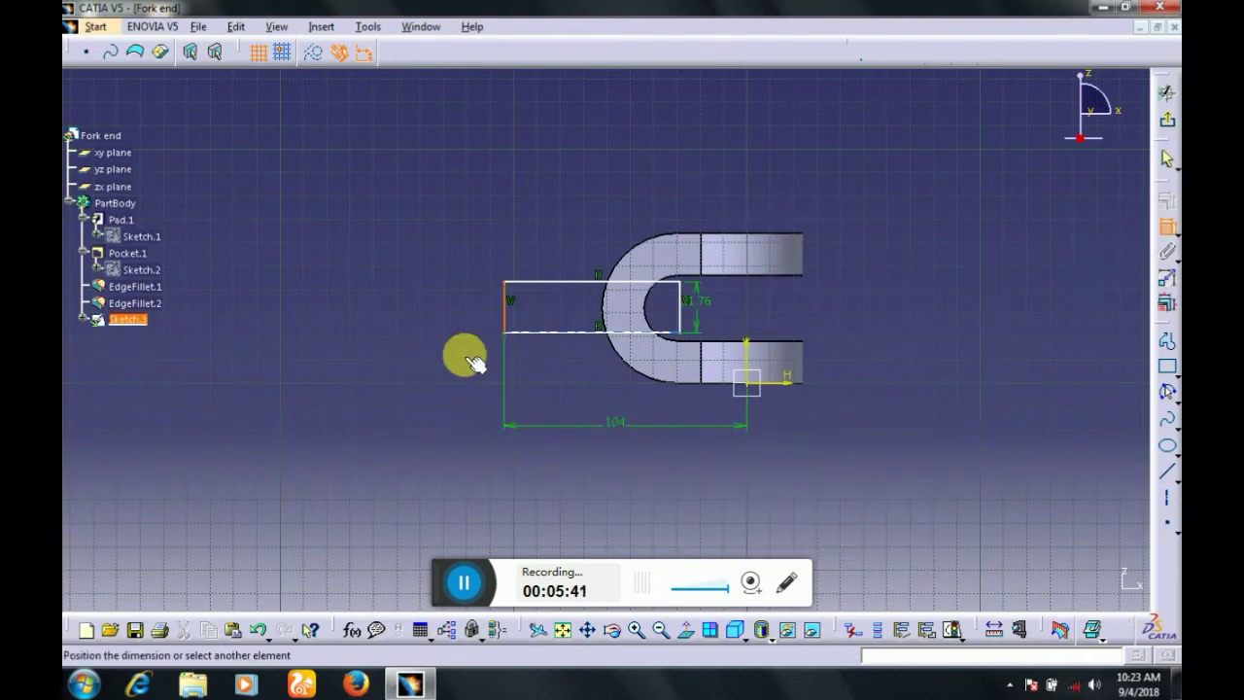
double_click(413, 312)
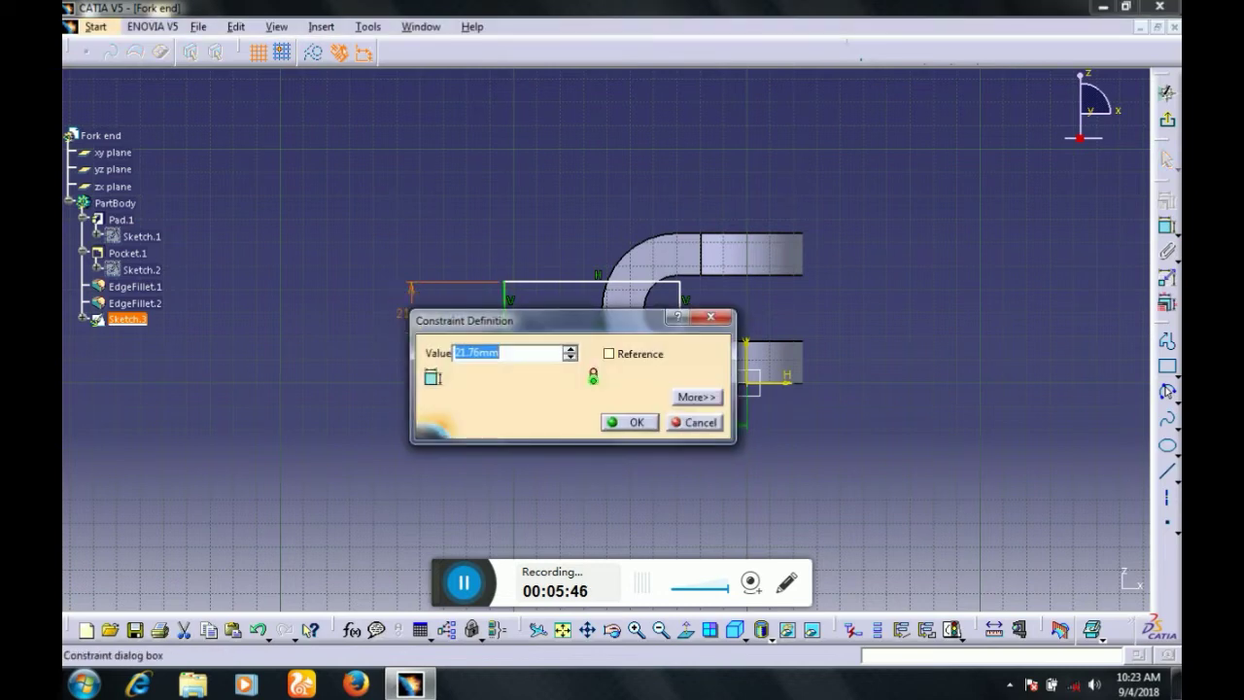
key(Return)
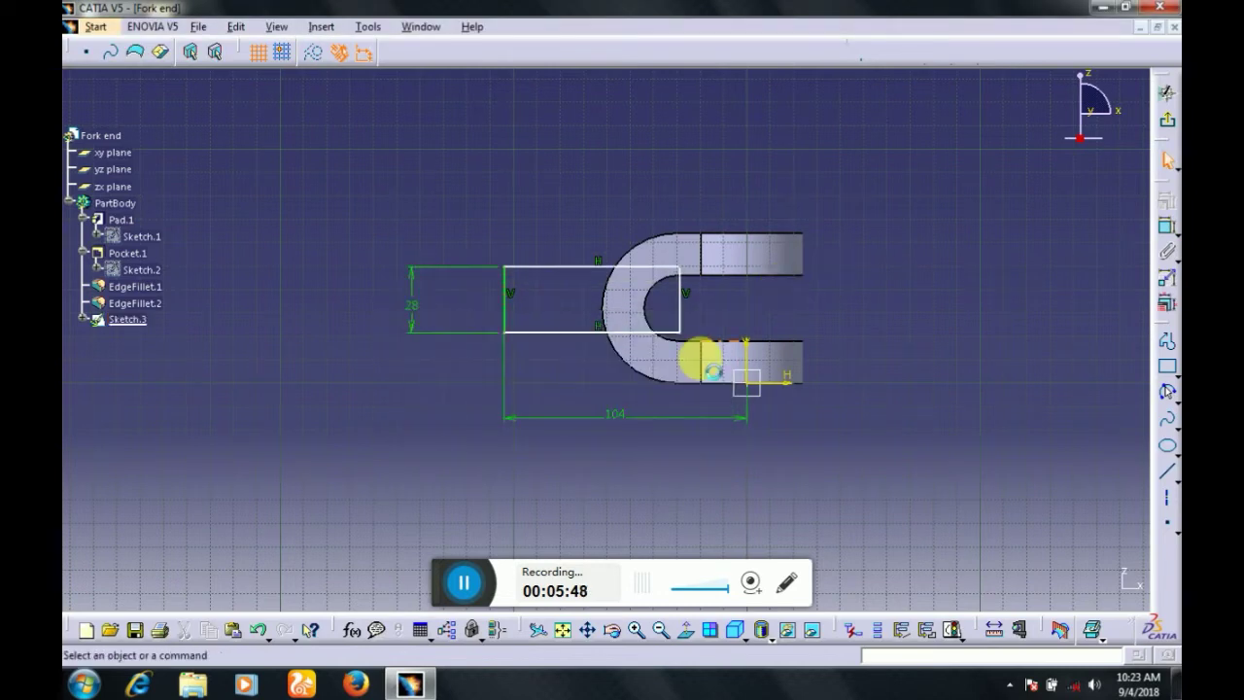
click(583, 333)
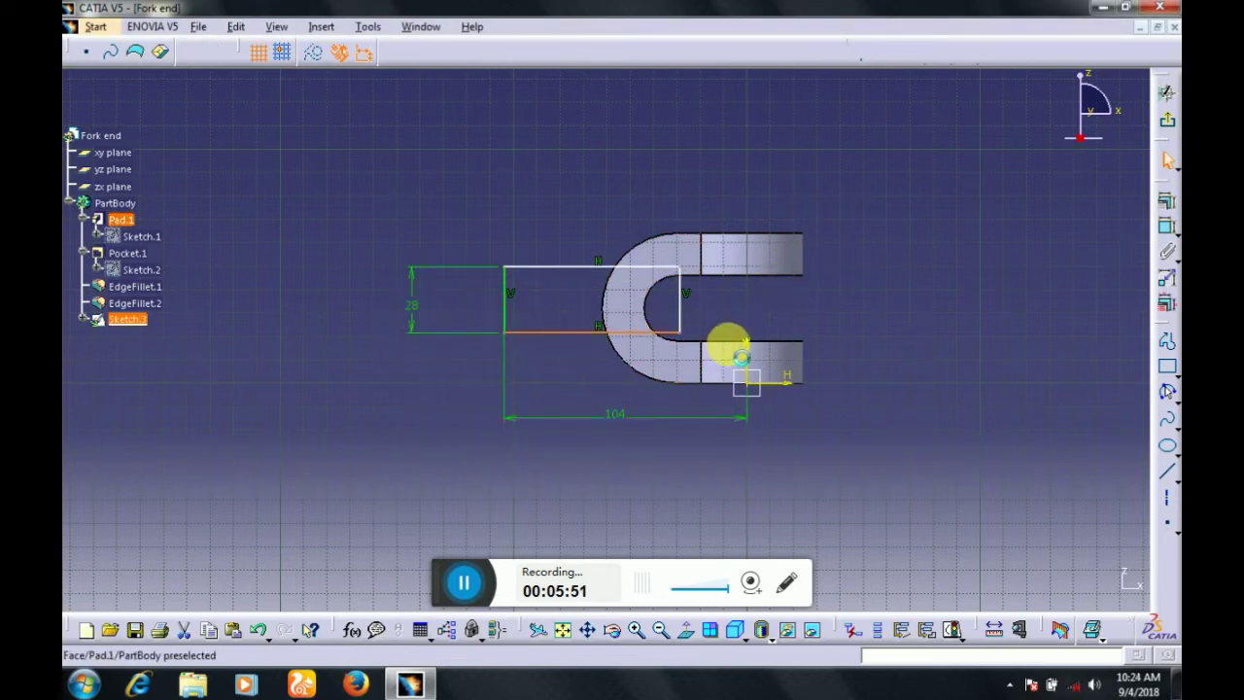
click(1011, 348)
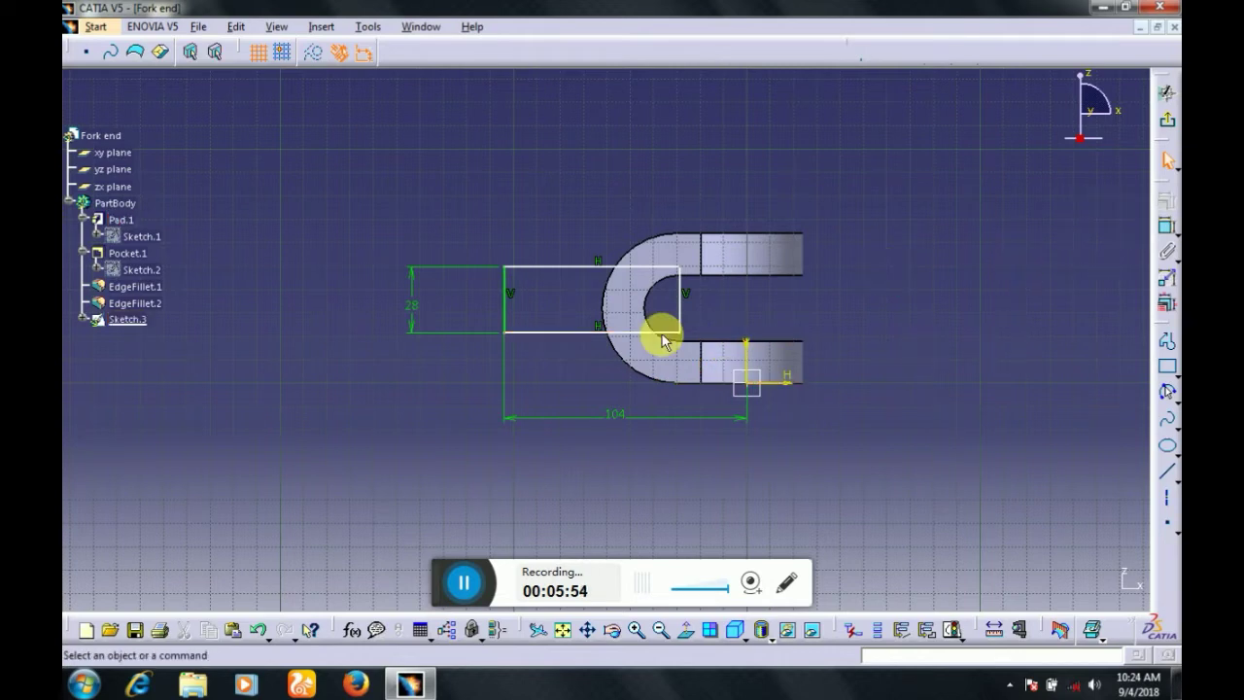
click(670, 333)
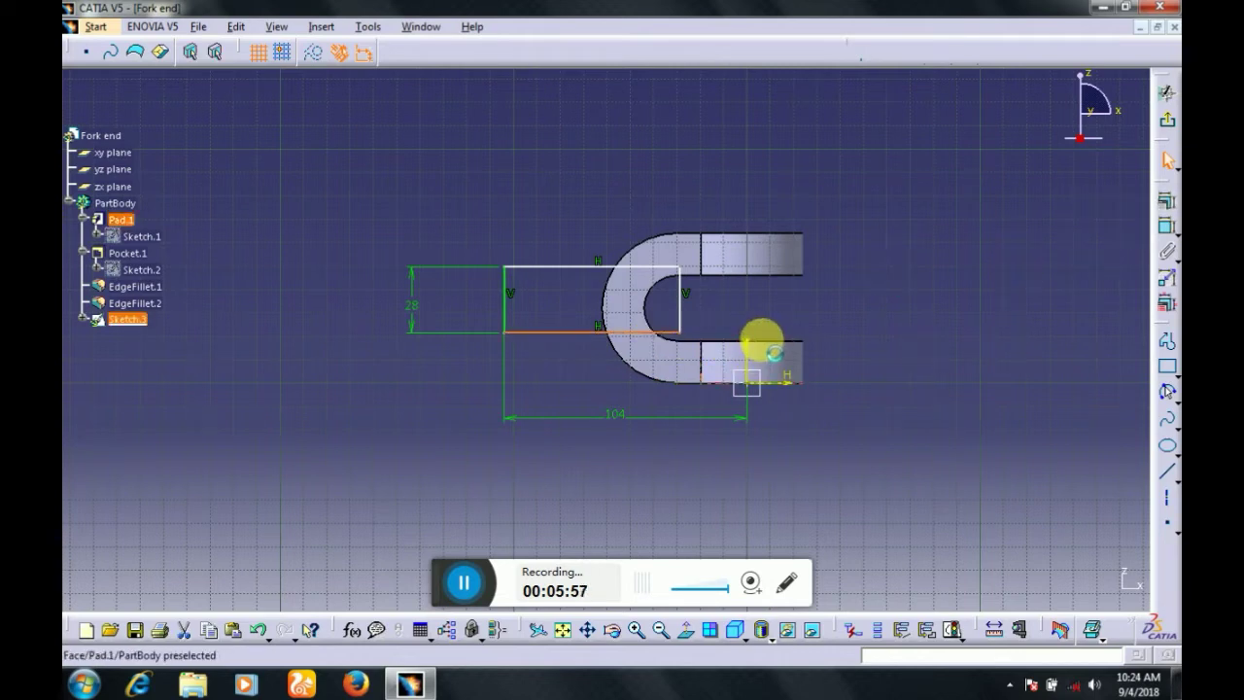
ctrl+click(765, 337)
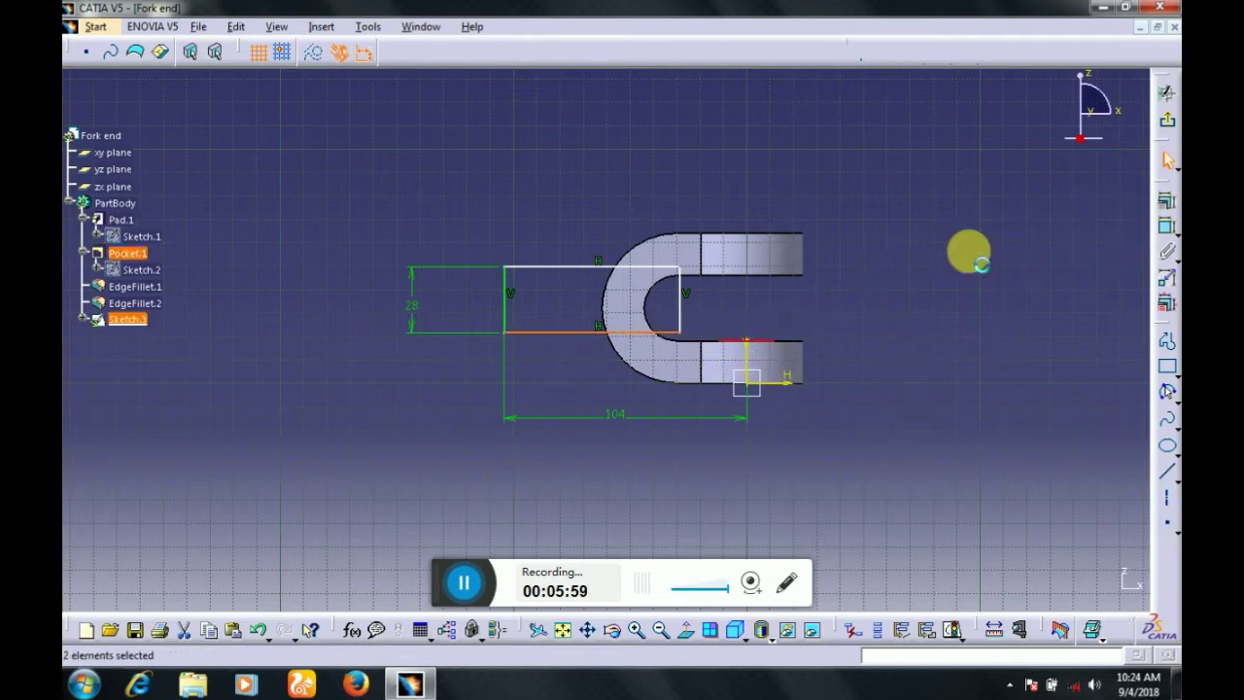
click(1165, 229)
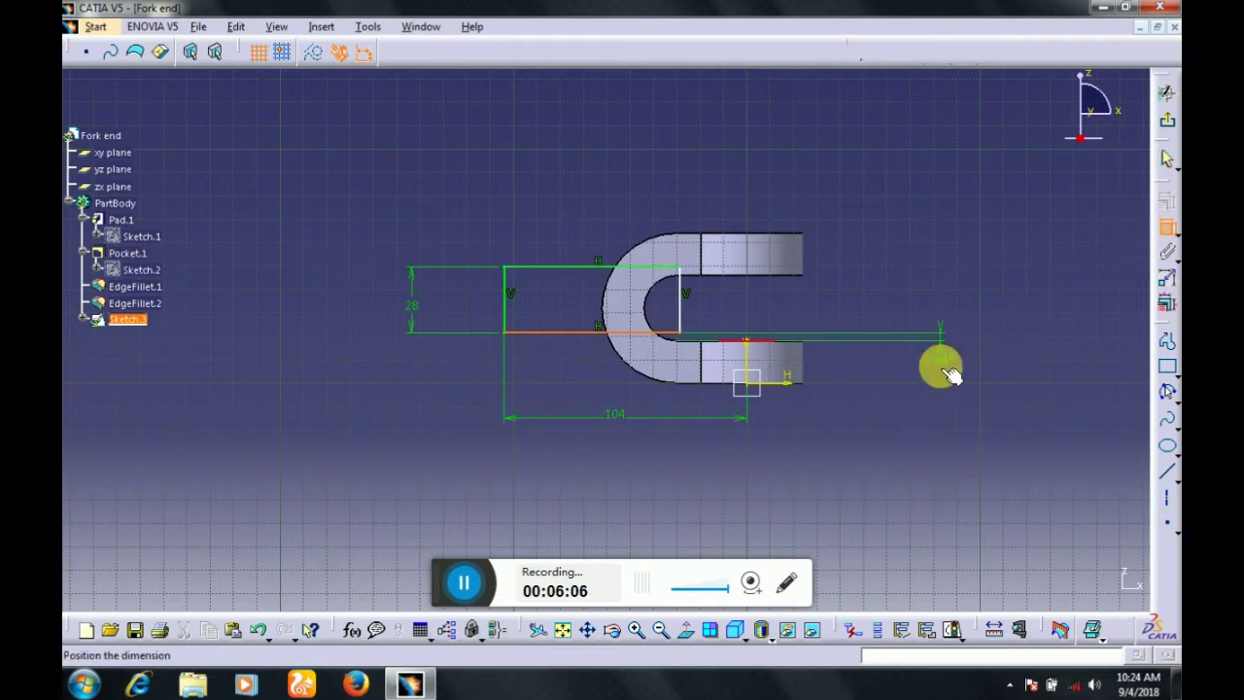
key(Escape)
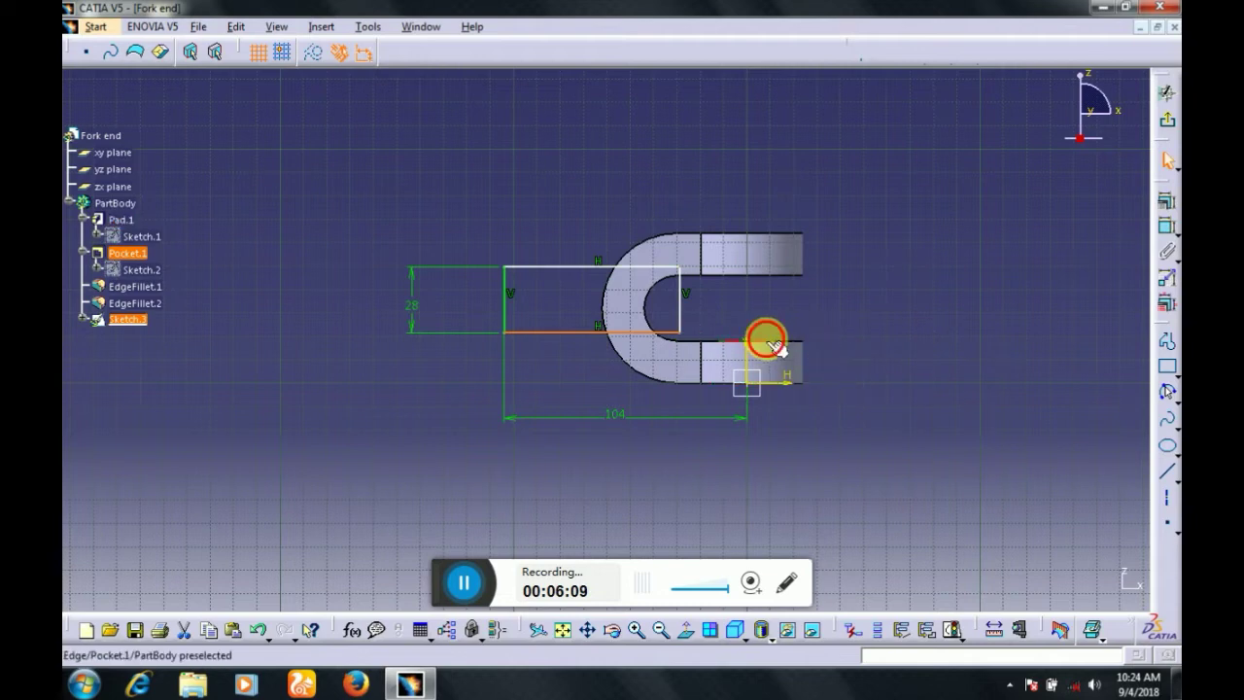
Constrain the rectangle's lower line to 18 mm from the H axis and pull its inner vertical line back into the fork's curved wall
click(787, 382)
ctrl+click(787, 383)
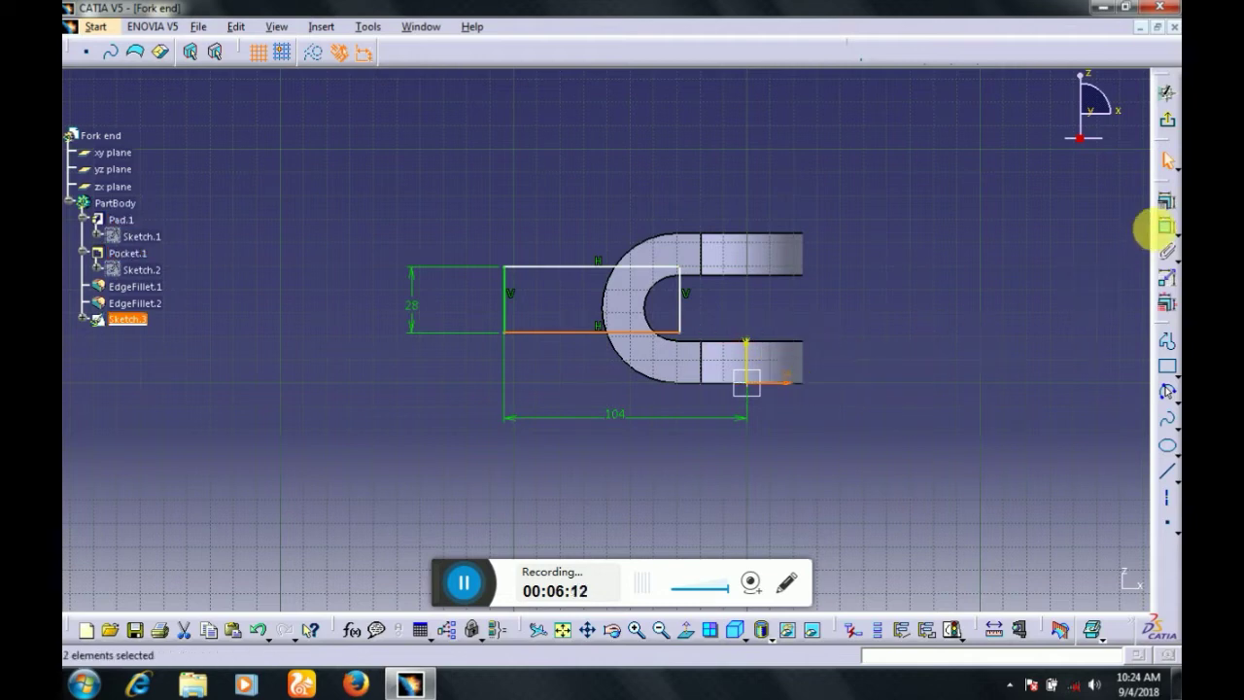
click(1166, 230)
double_click(948, 361)
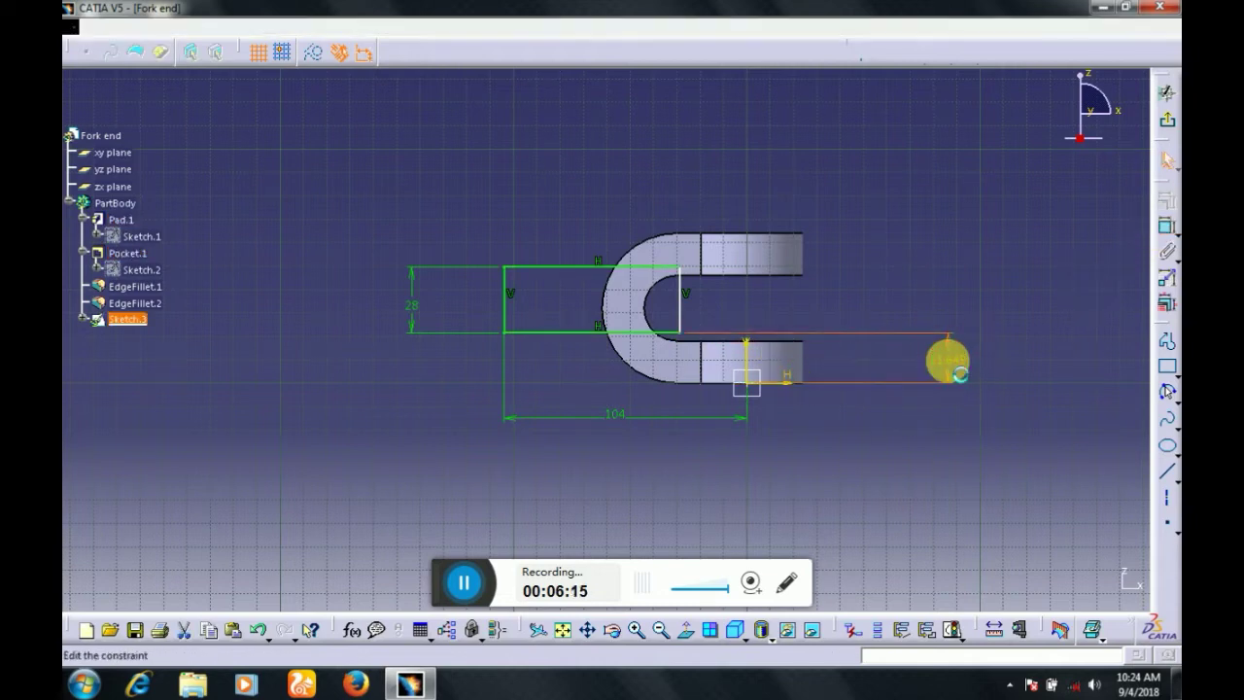
key(Return)
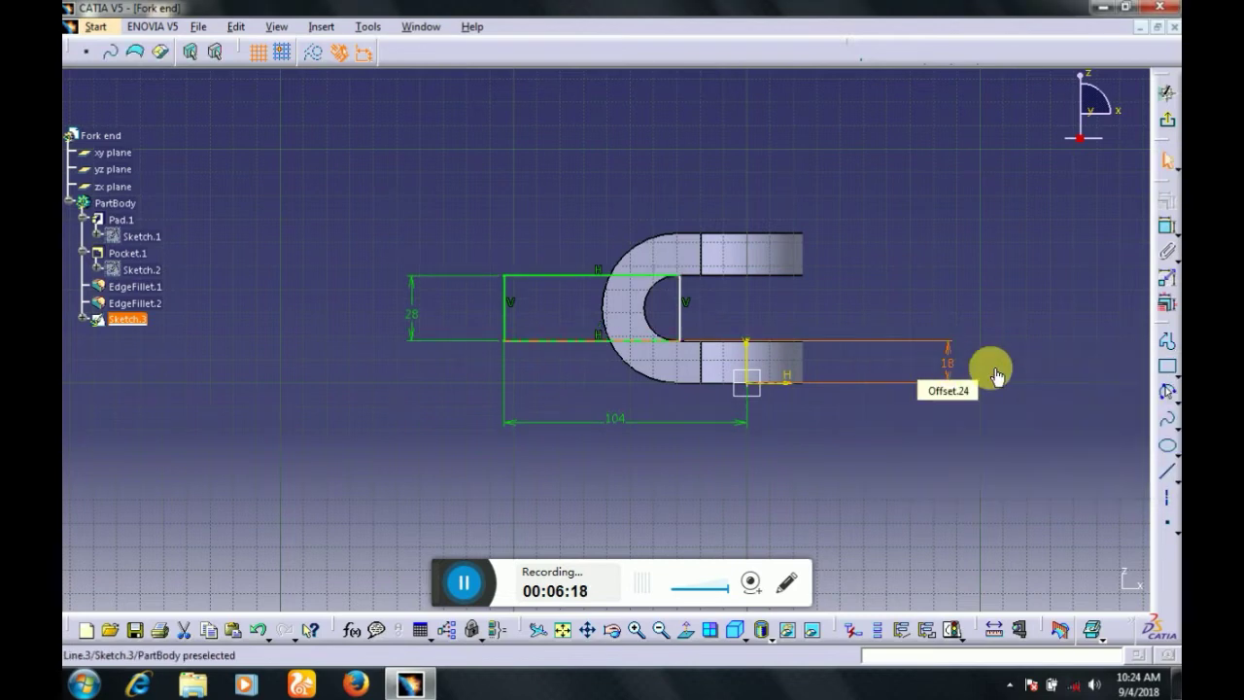
drag(681, 317, 634, 325)
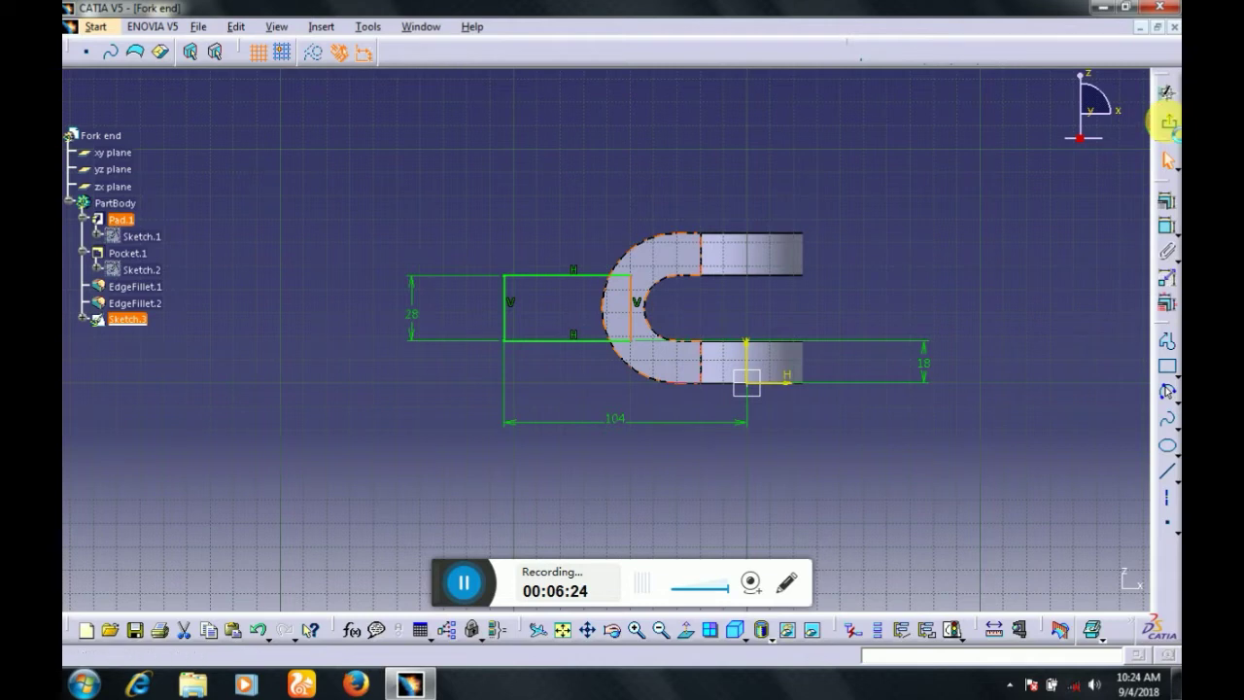
Exit the sketch and pad the rectangle 28 mm in the reversed direction to form the shank
click(1166, 121)
click(1167, 185)
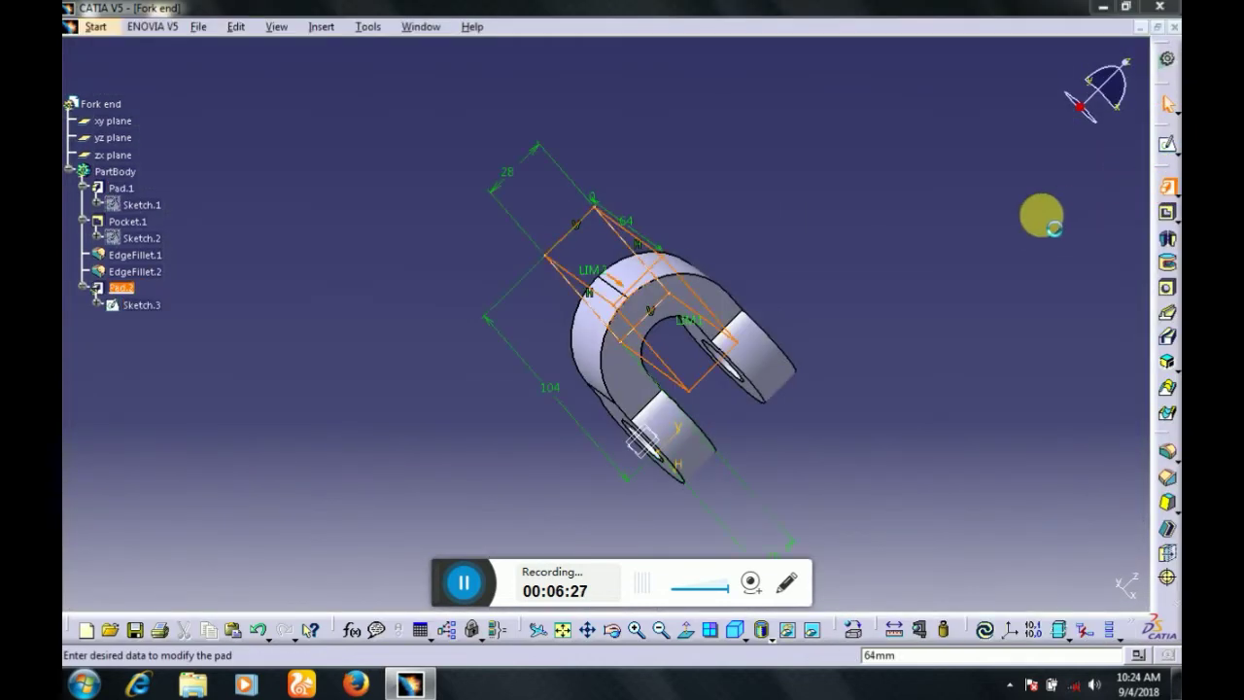
click(970, 530)
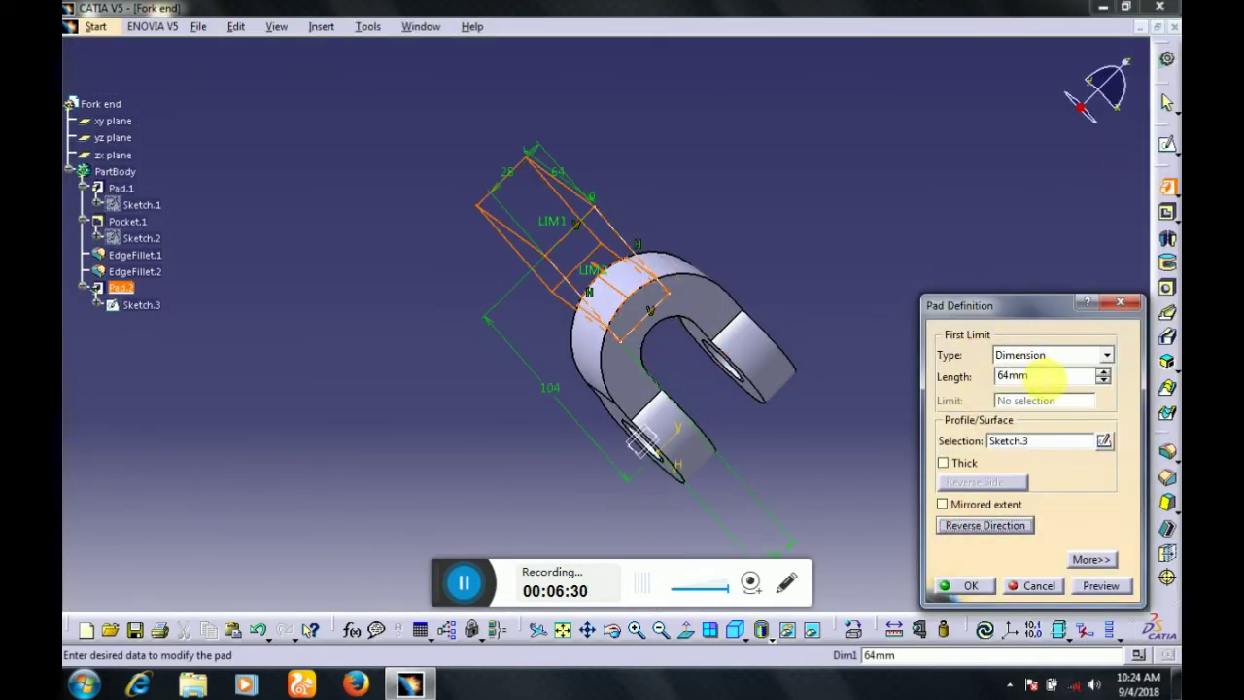
drag(1035, 375, 977, 382)
text(28)
key(Return)
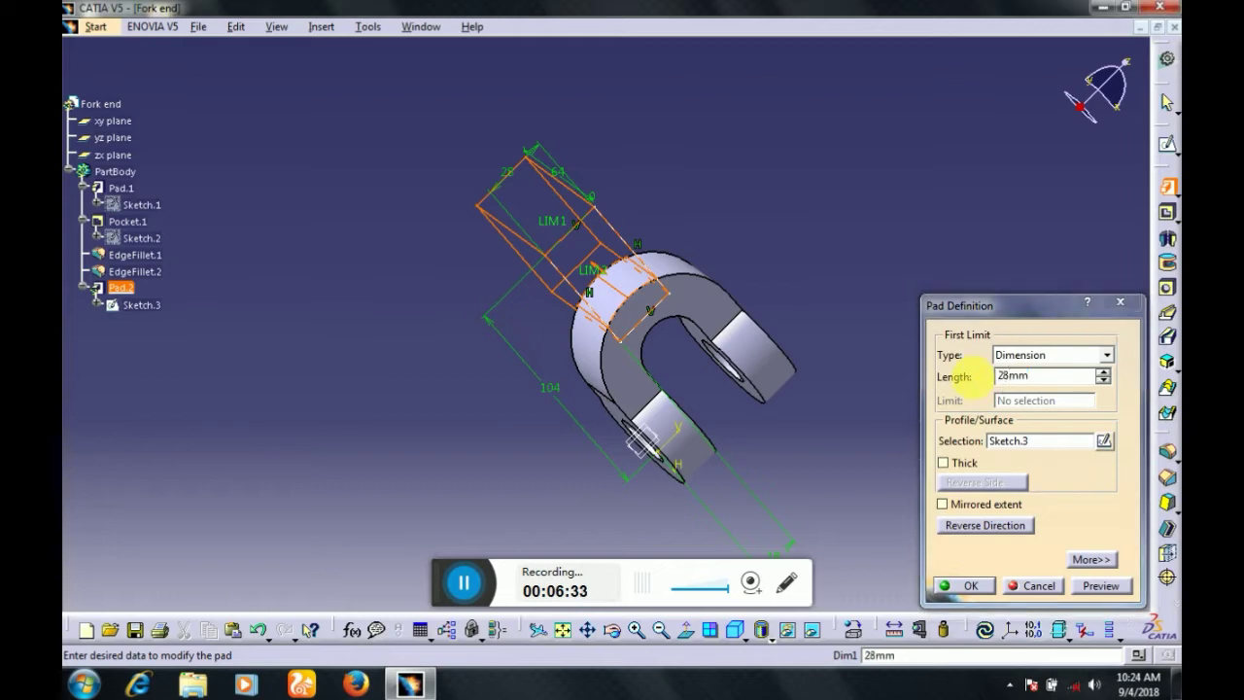
click(551, 435)
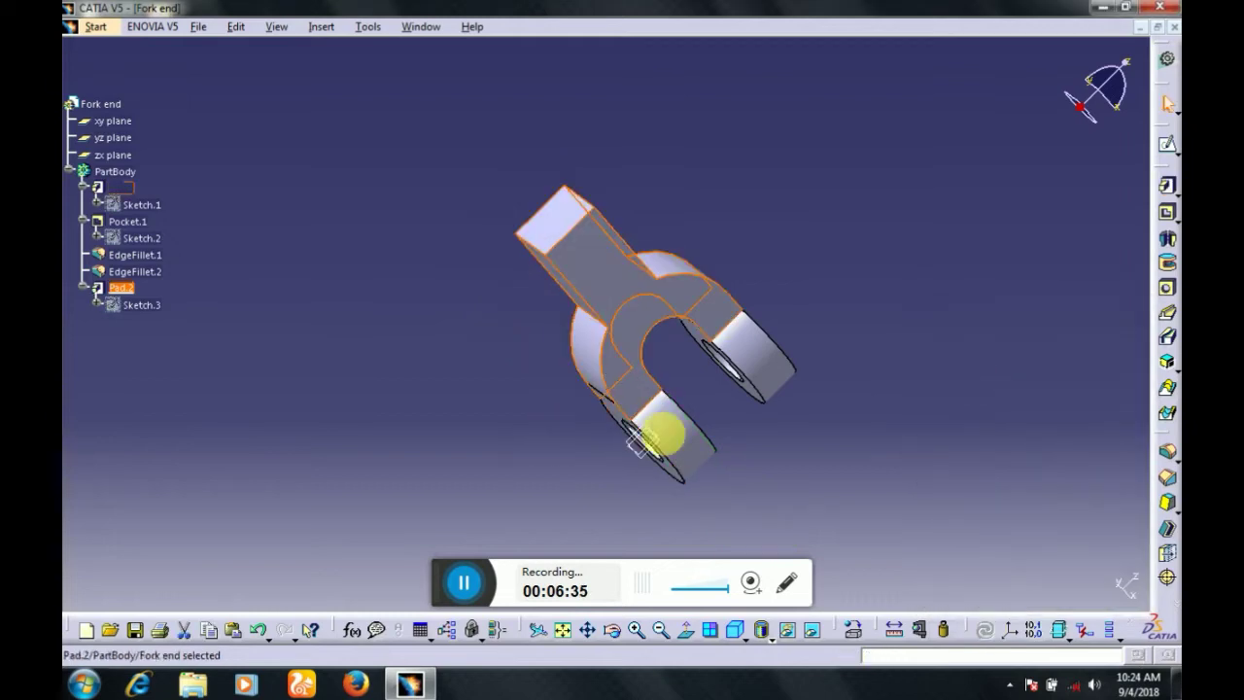
Open a sketch on the square shank's end face and draw a circle around the middle of that face
click(556, 222)
click(1168, 146)
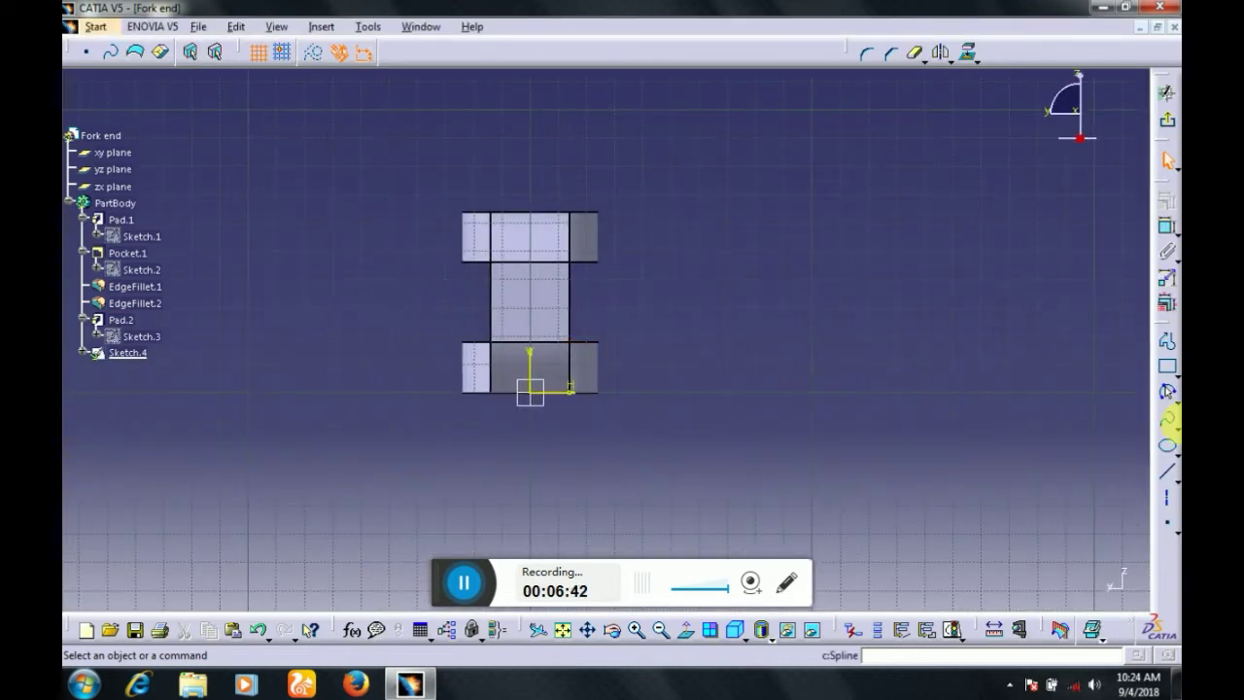
drag(1169, 403, 1077, 420)
click(1016, 418)
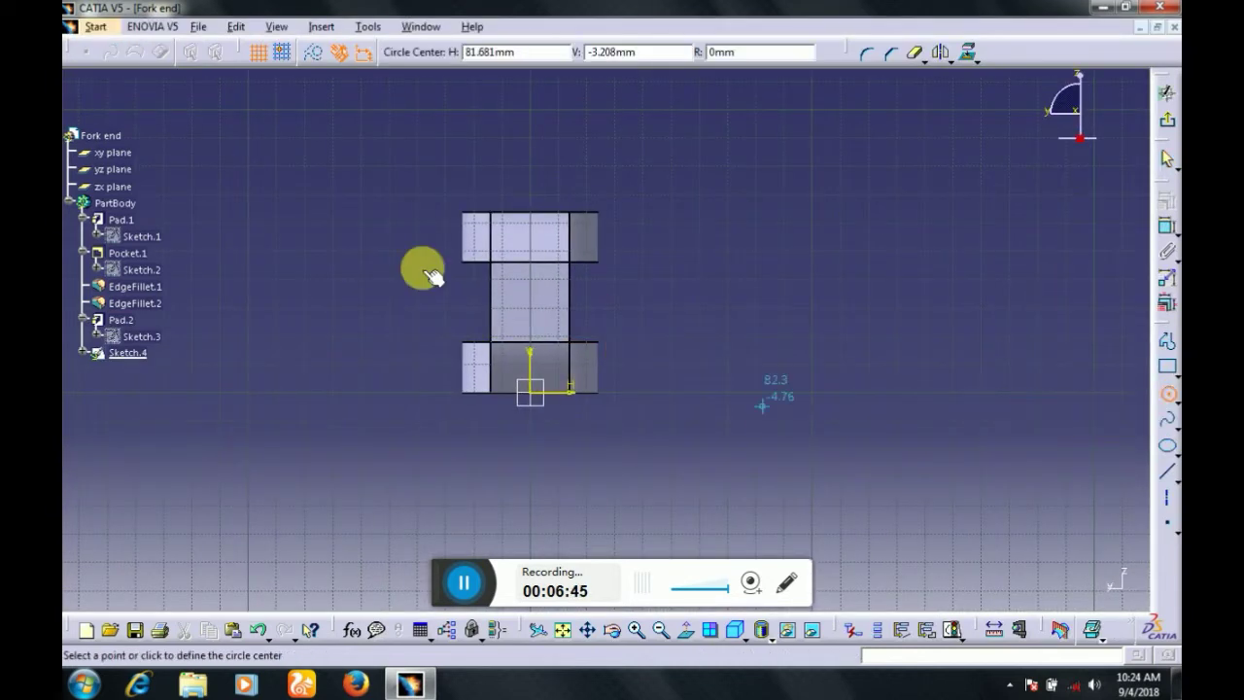
click(533, 302)
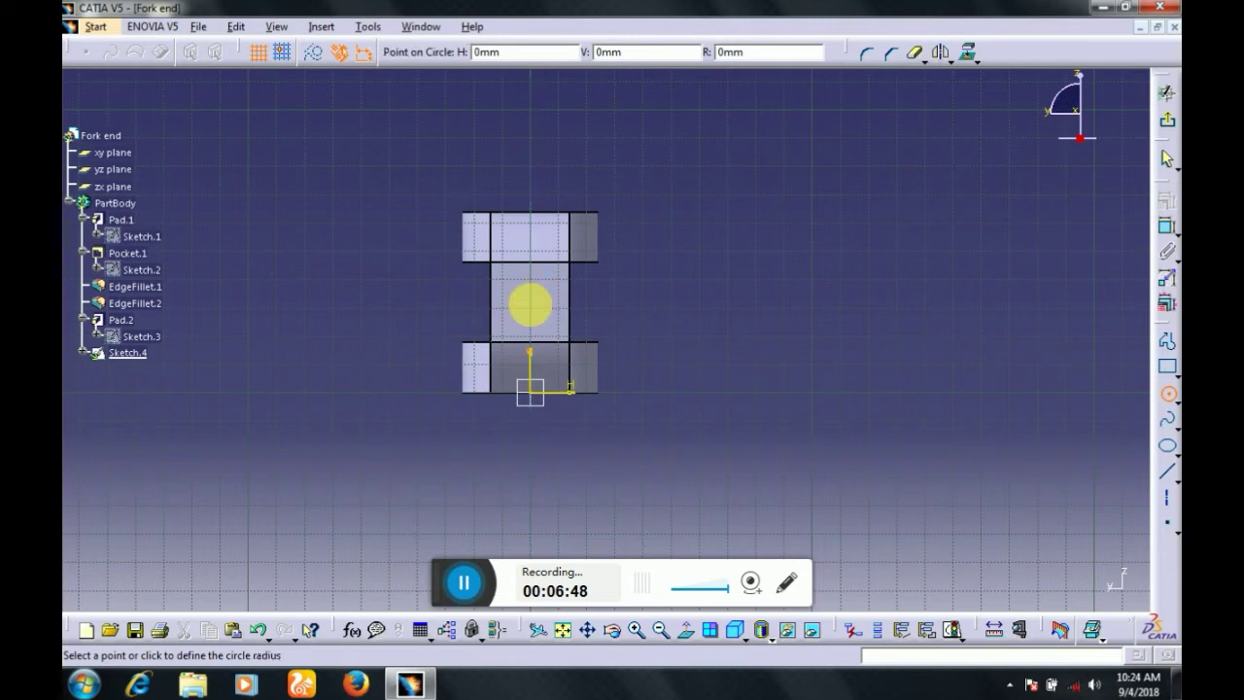
click(540, 324)
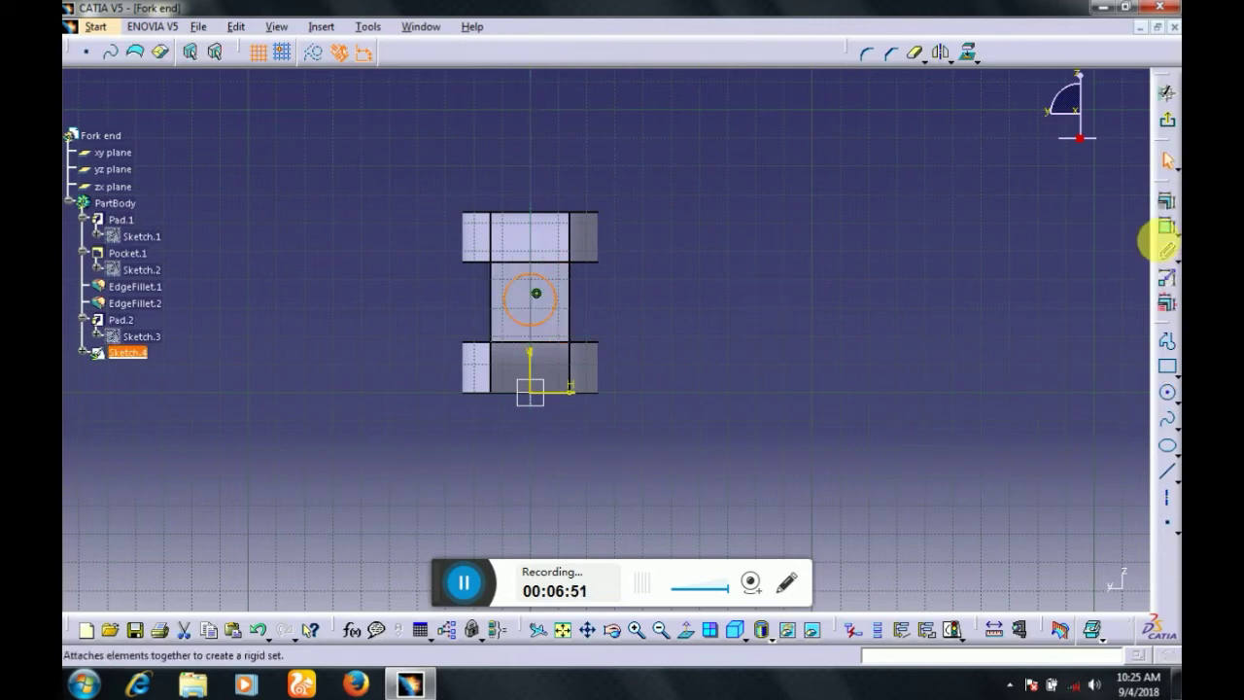
Dimension the circle's diameter and set it to 25 mm
click(1167, 227)
click(688, 297)
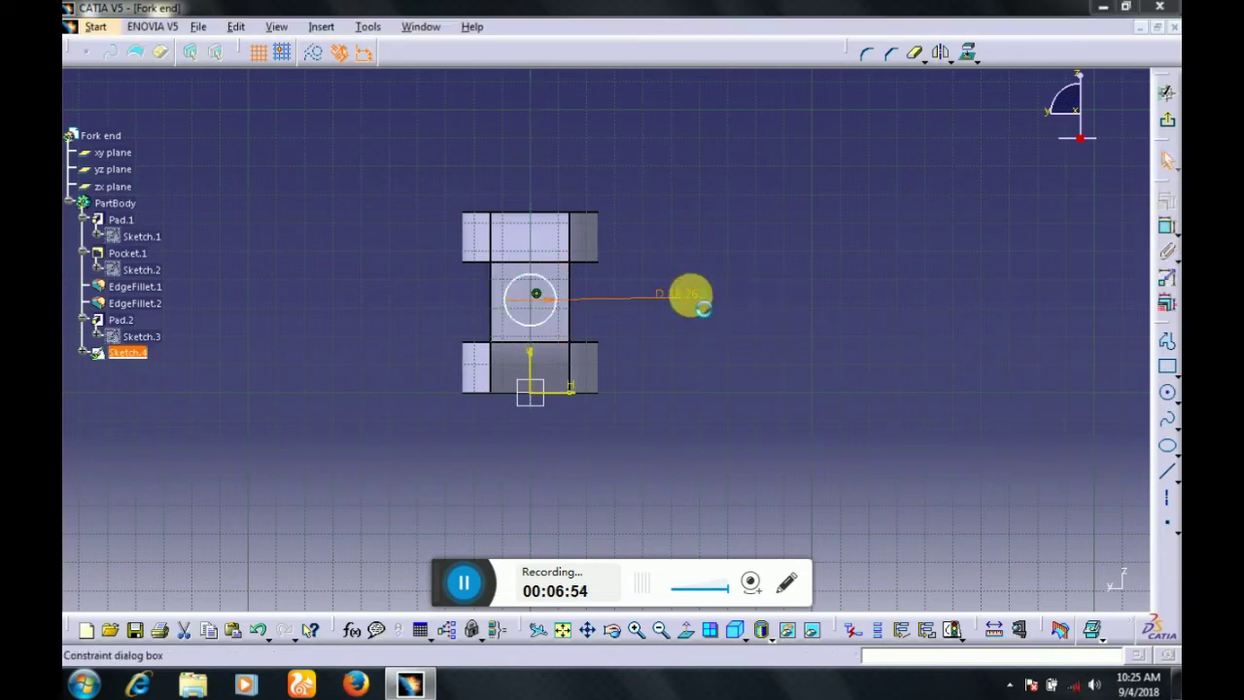
double_click(689, 290)
text(25mm)
key(Return)
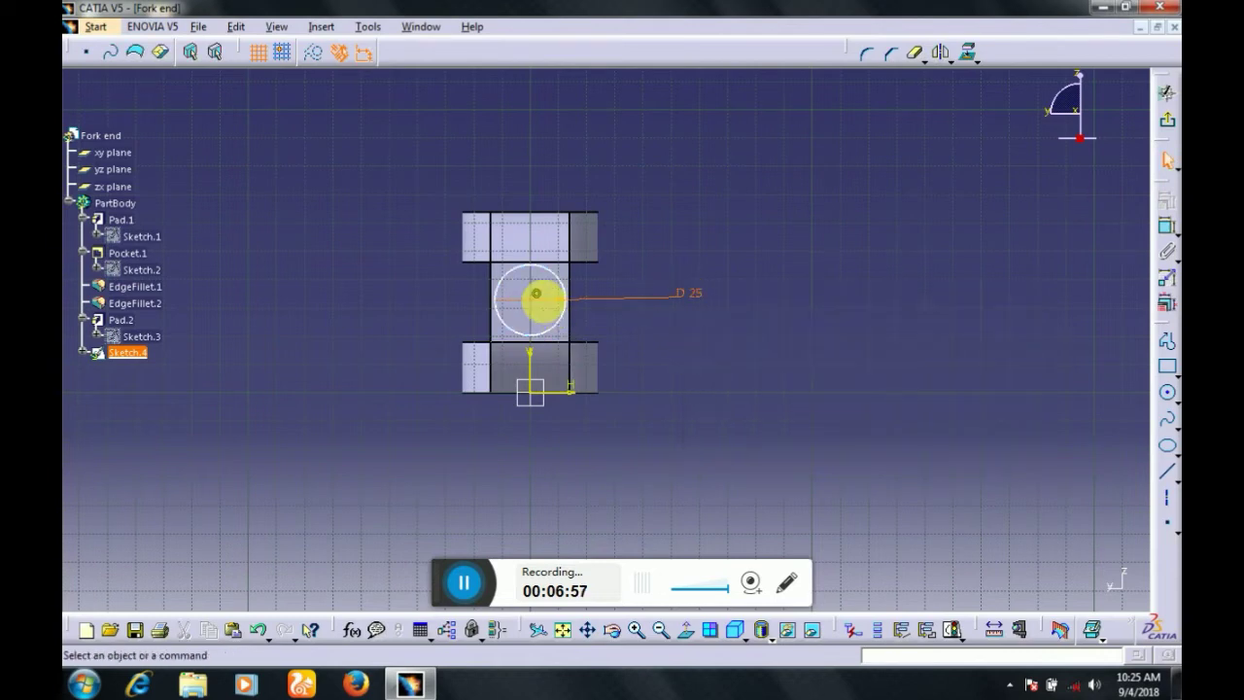
Constrain the circle's centre to 32 mm from the H axis
click(541, 310)
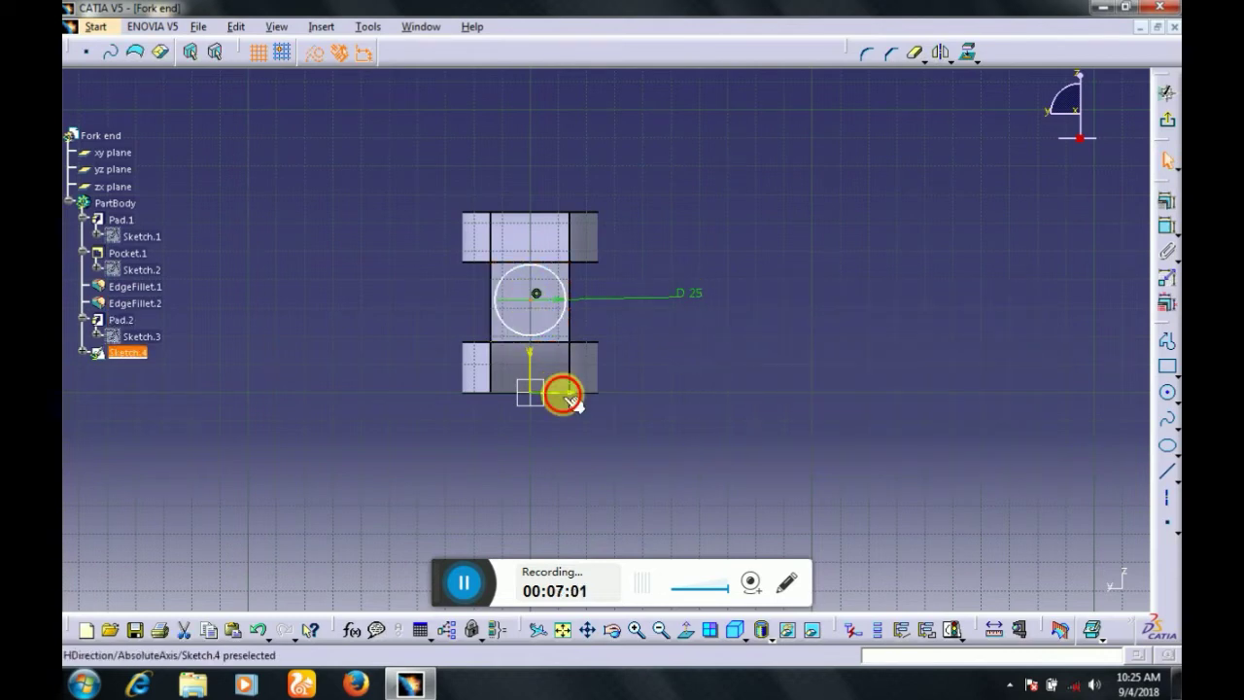
ctrl+click(564, 392)
click(1167, 230)
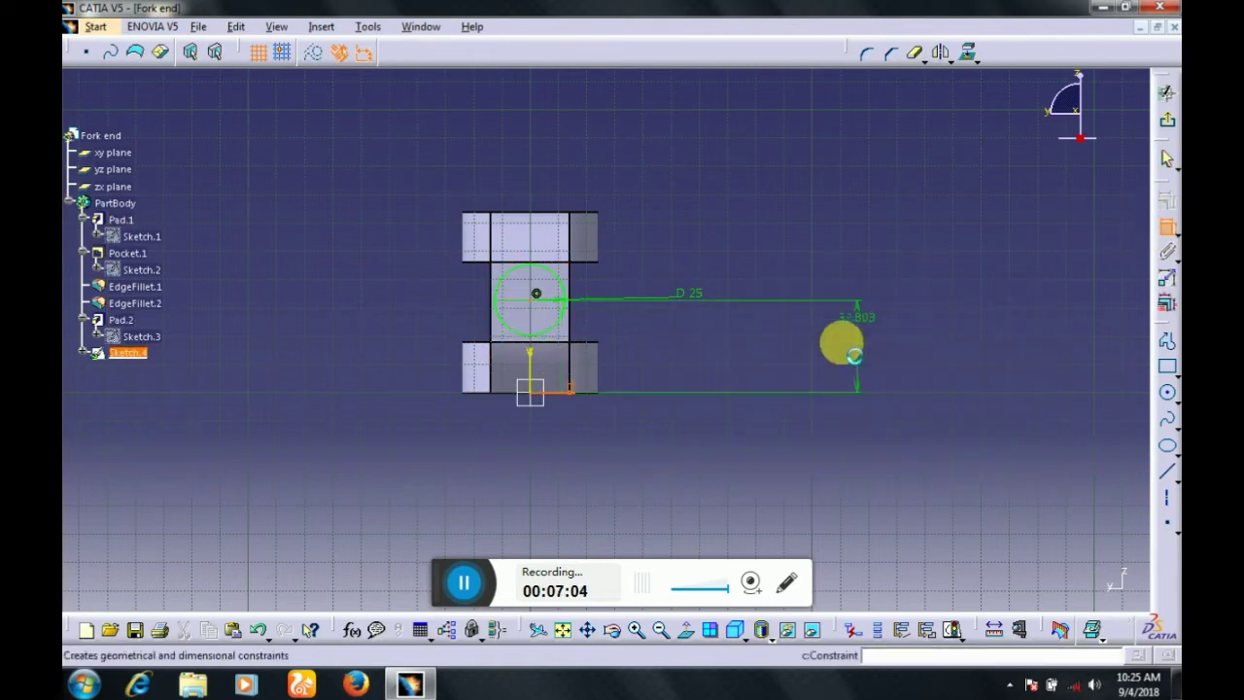
double_click(850, 340)
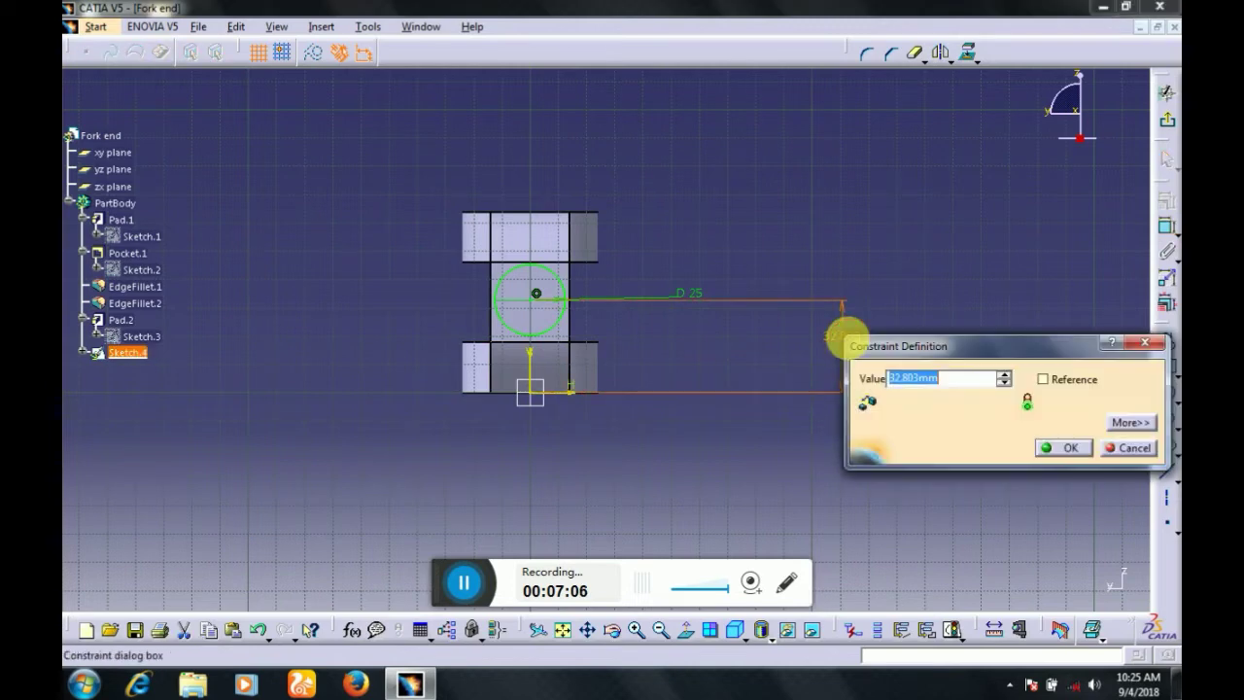
text(32)
key(Return)
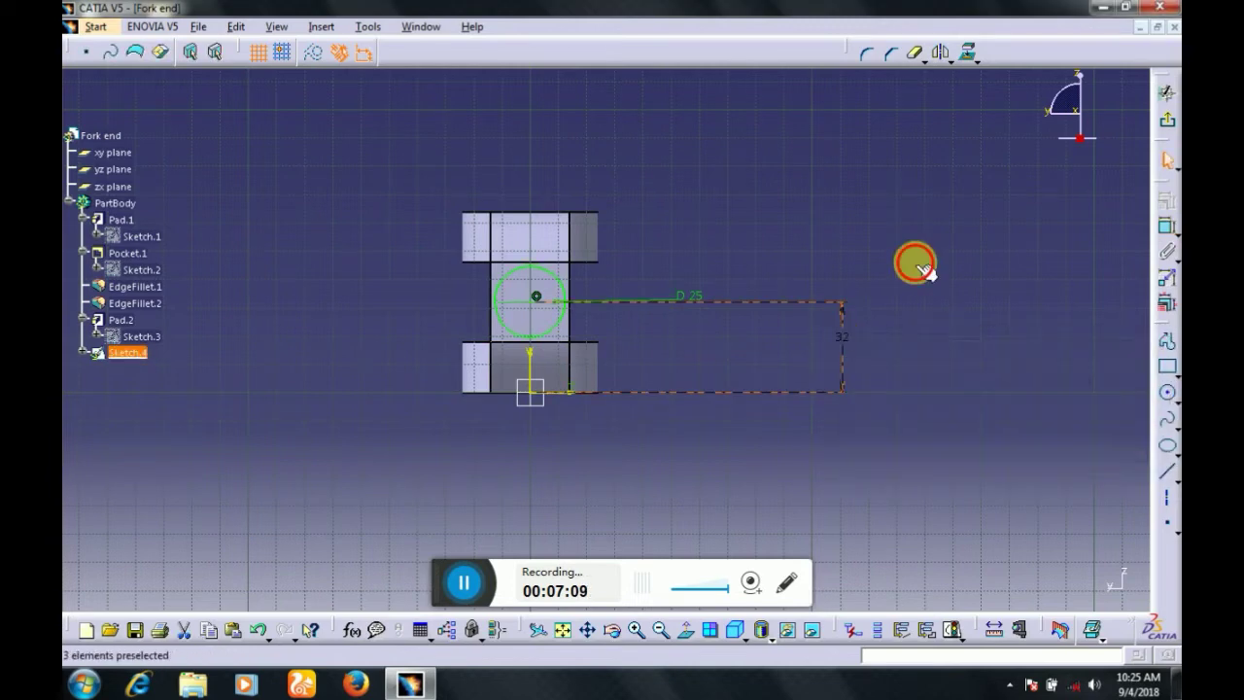
Exit the sketch and pad the 25 mm circle outward from the shank's end face as a short round boss
click(1166, 120)
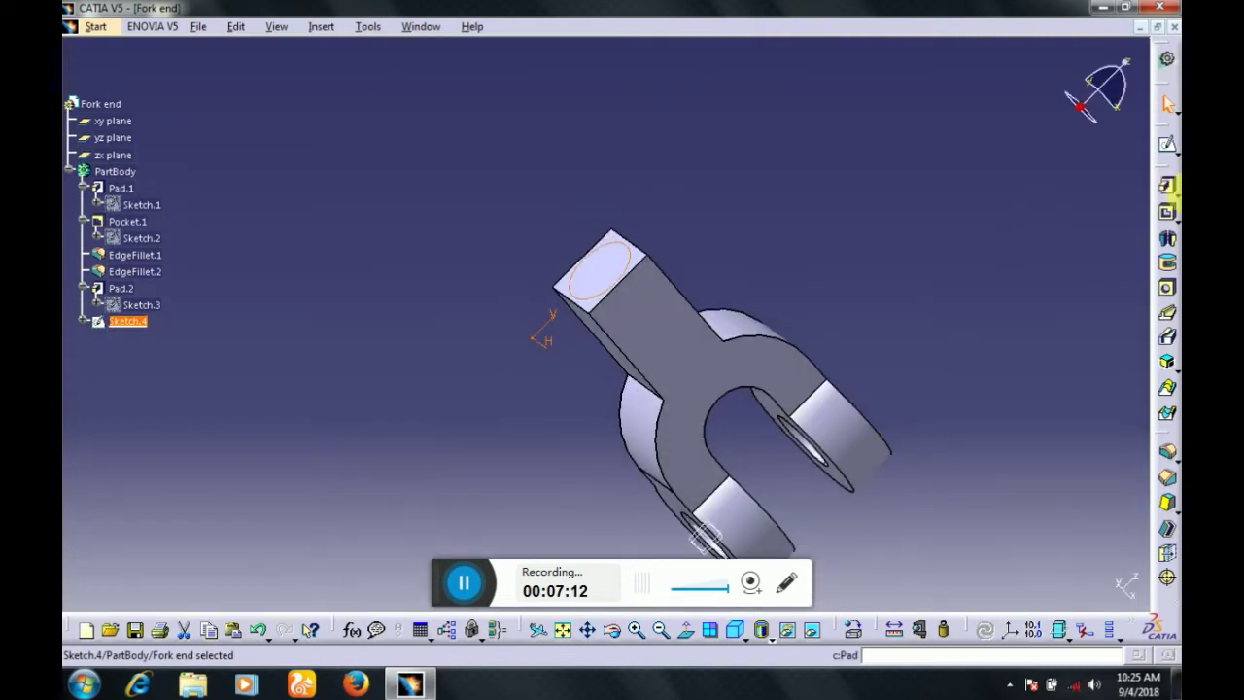
click(1167, 187)
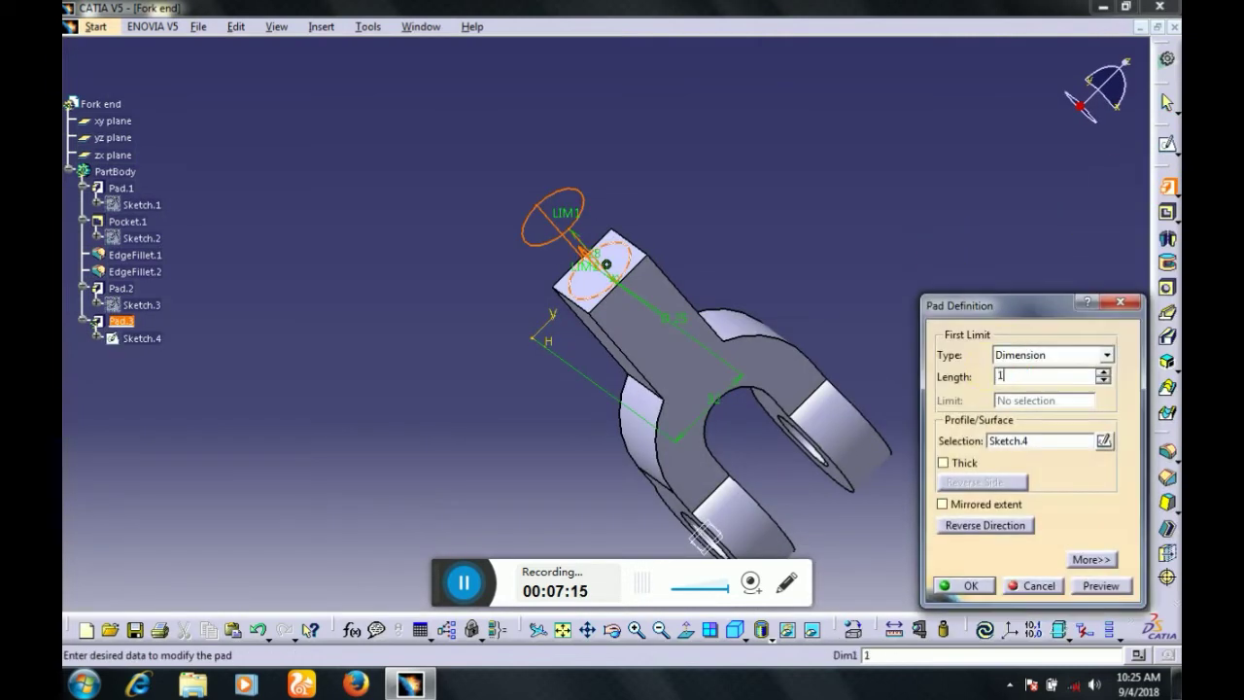
key(Return)
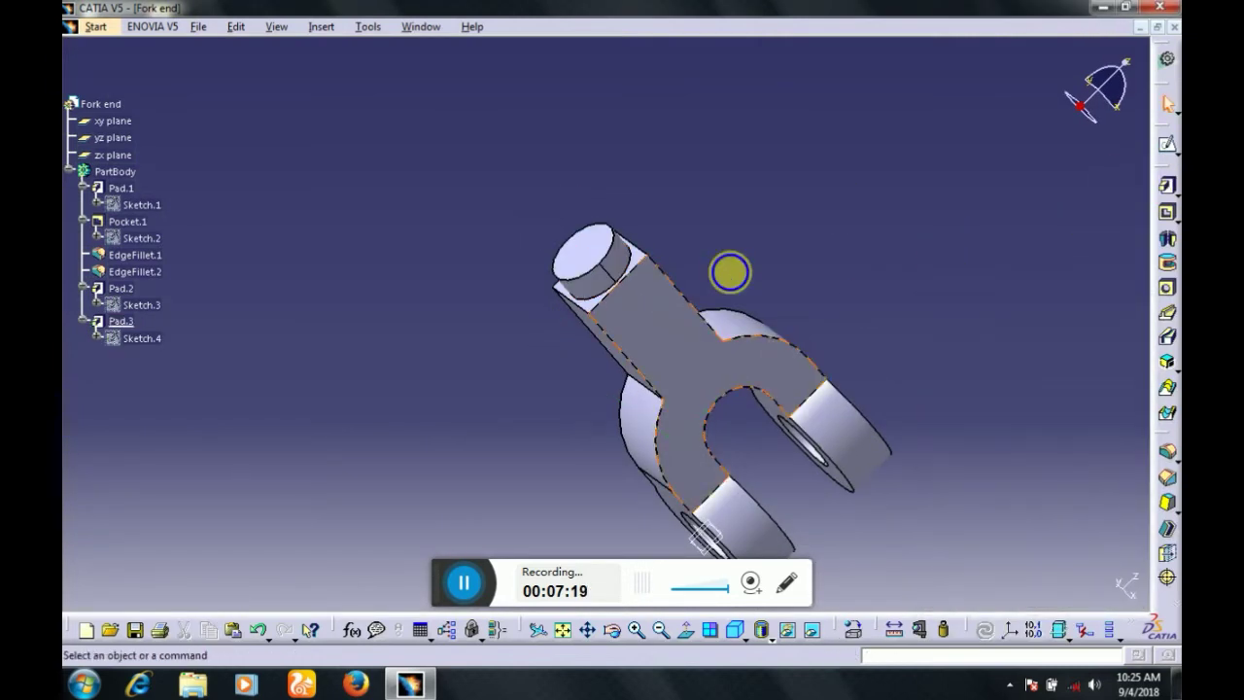
Open a sketch on the square shank's end face beside the boss and draw a right triangle in its upper corner with lines
middle_drag(730, 270, 659, 350)
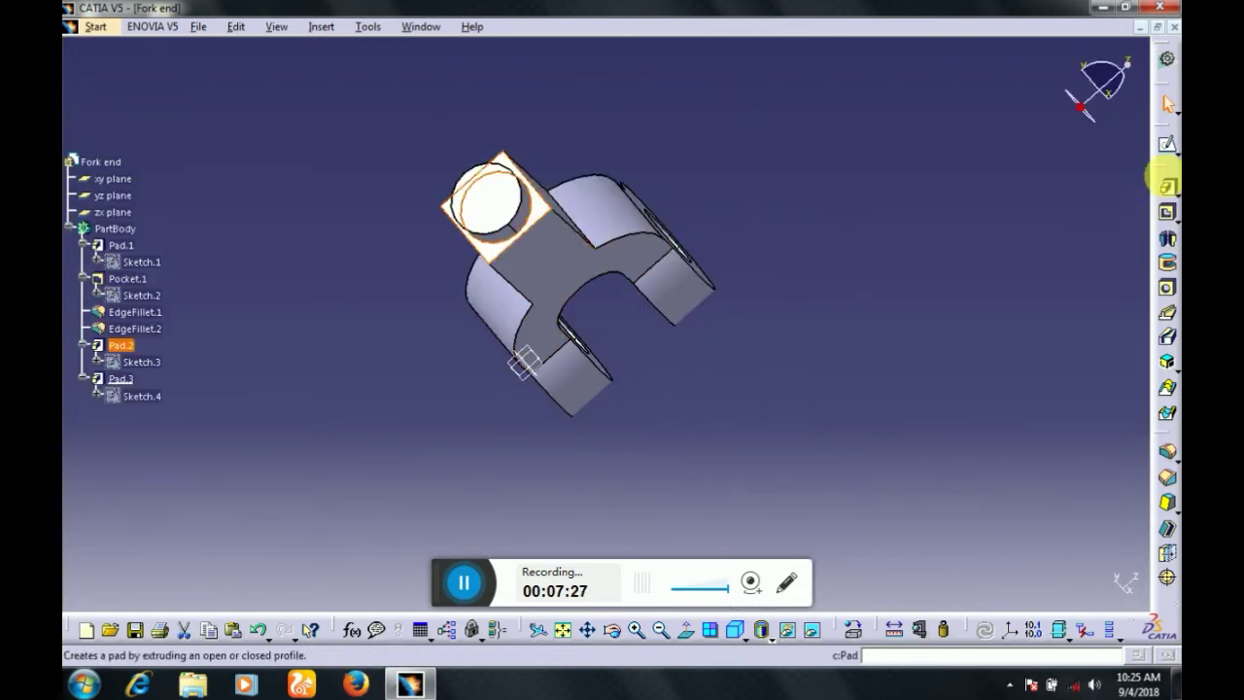
click(1167, 146)
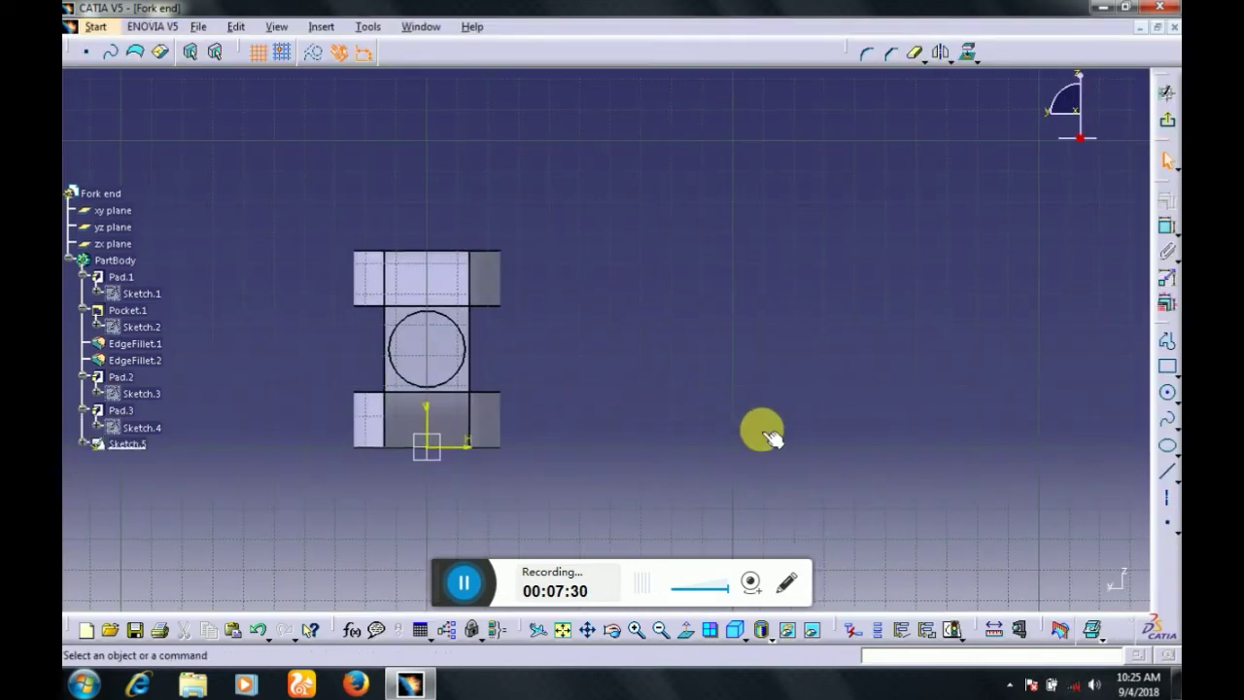
middle_drag(768, 436, 1060, 338)
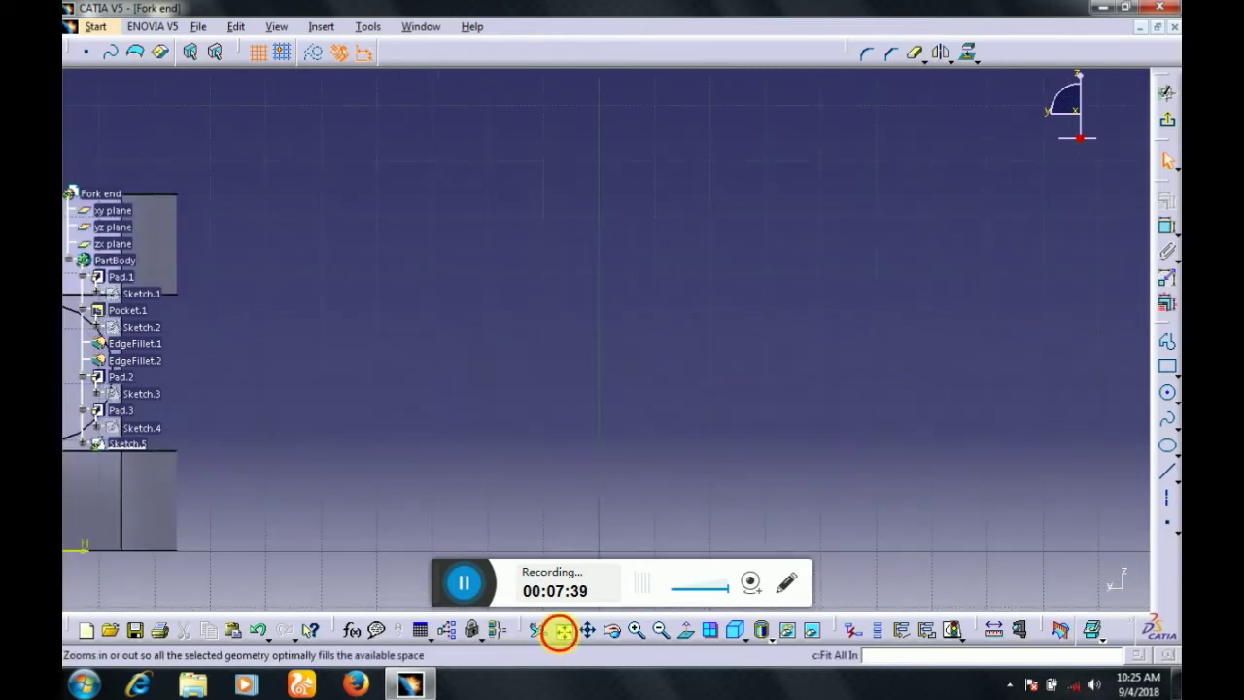
click(560, 630)
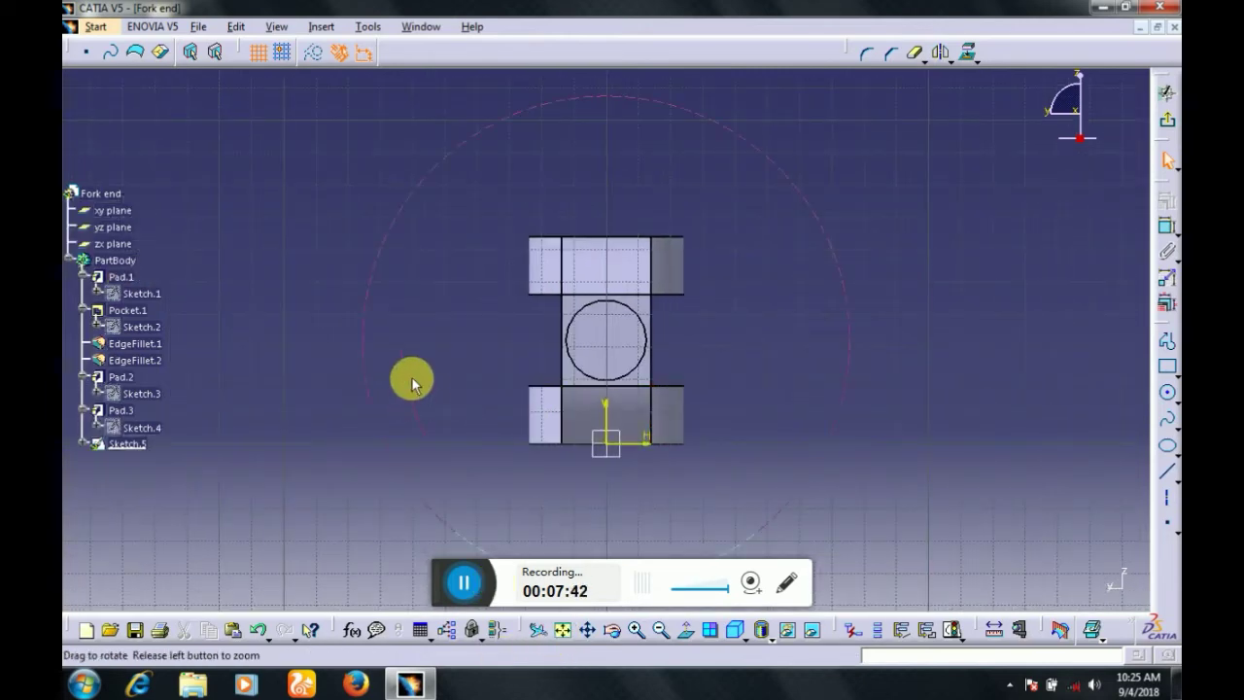
click(1167, 471)
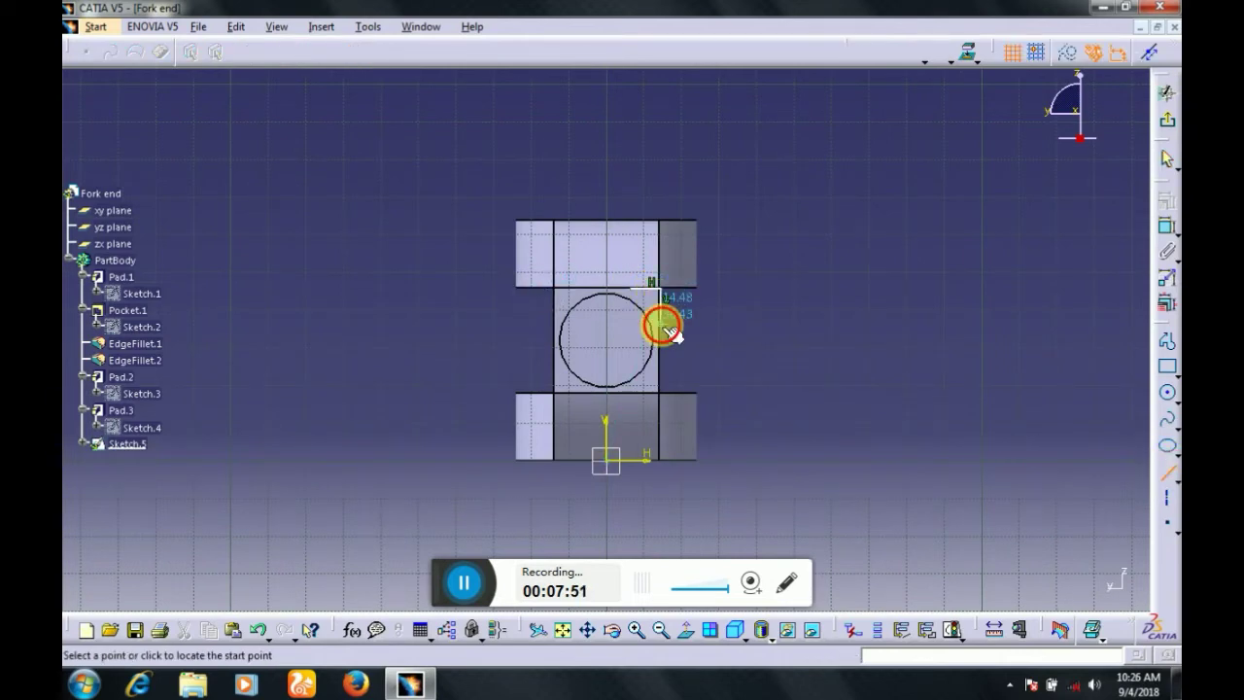
click(662, 326)
click(630, 289)
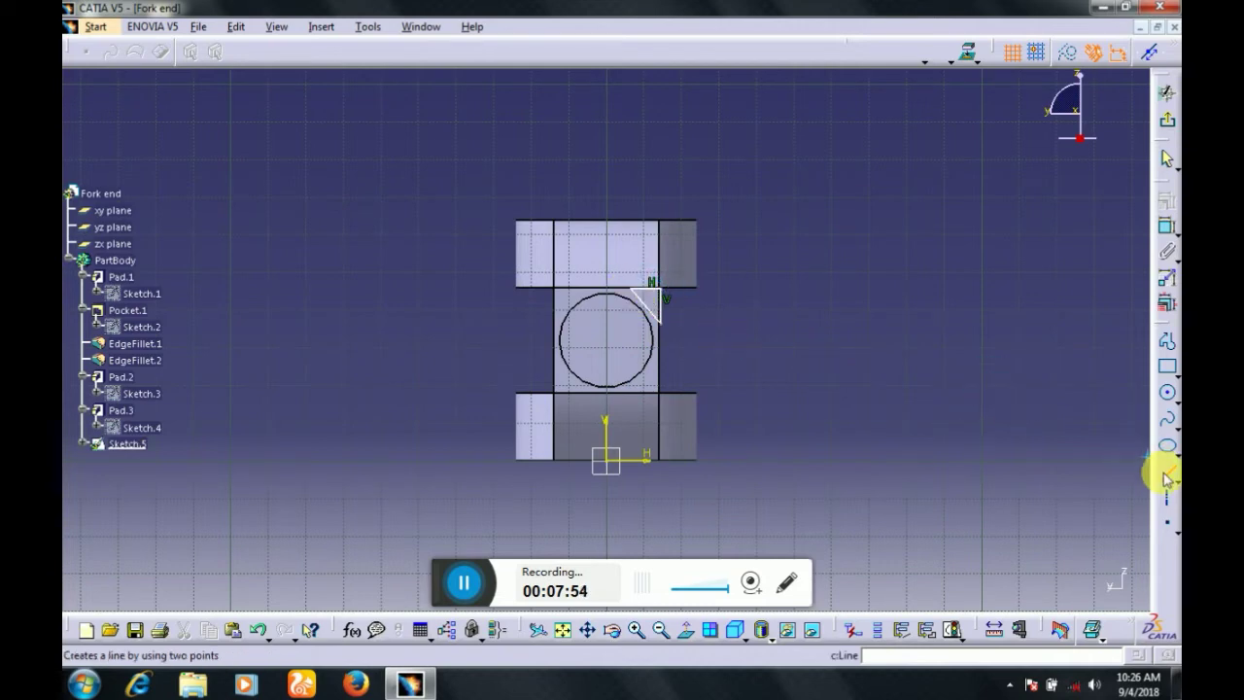
Make the triangle's vertical and horizontal legs coincident with the shank's adjoining vertical and upper edges
click(665, 328)
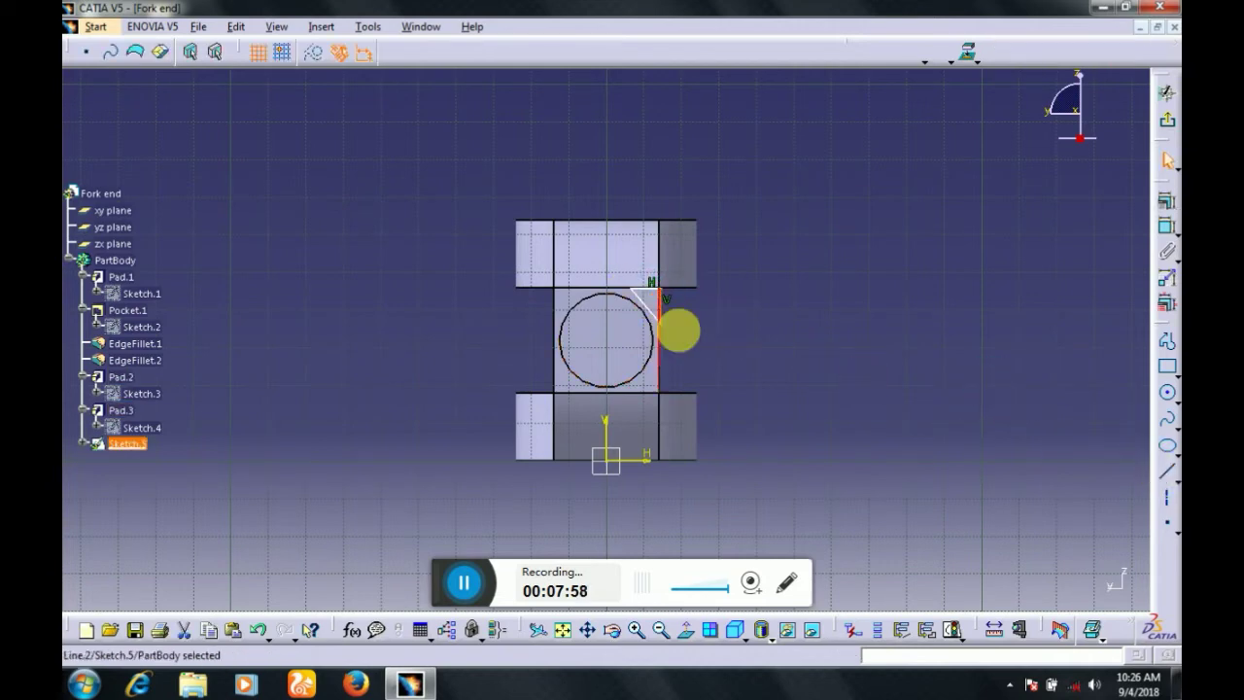
click(1164, 213)
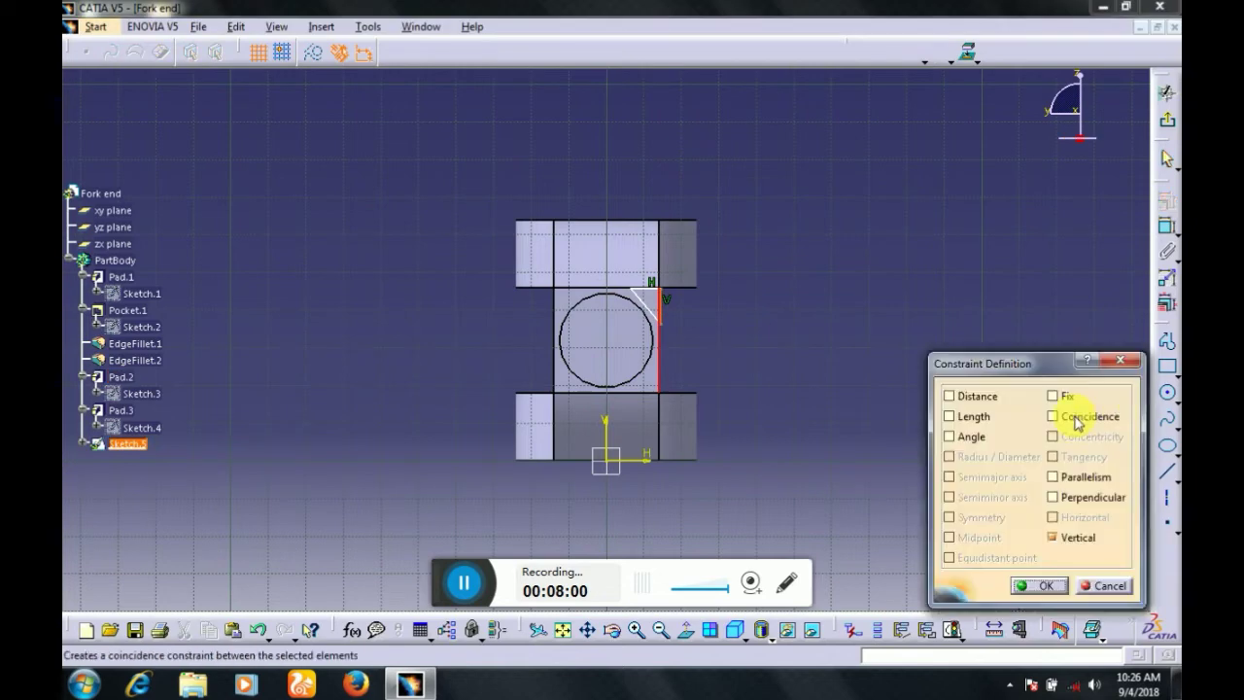
click(1031, 579)
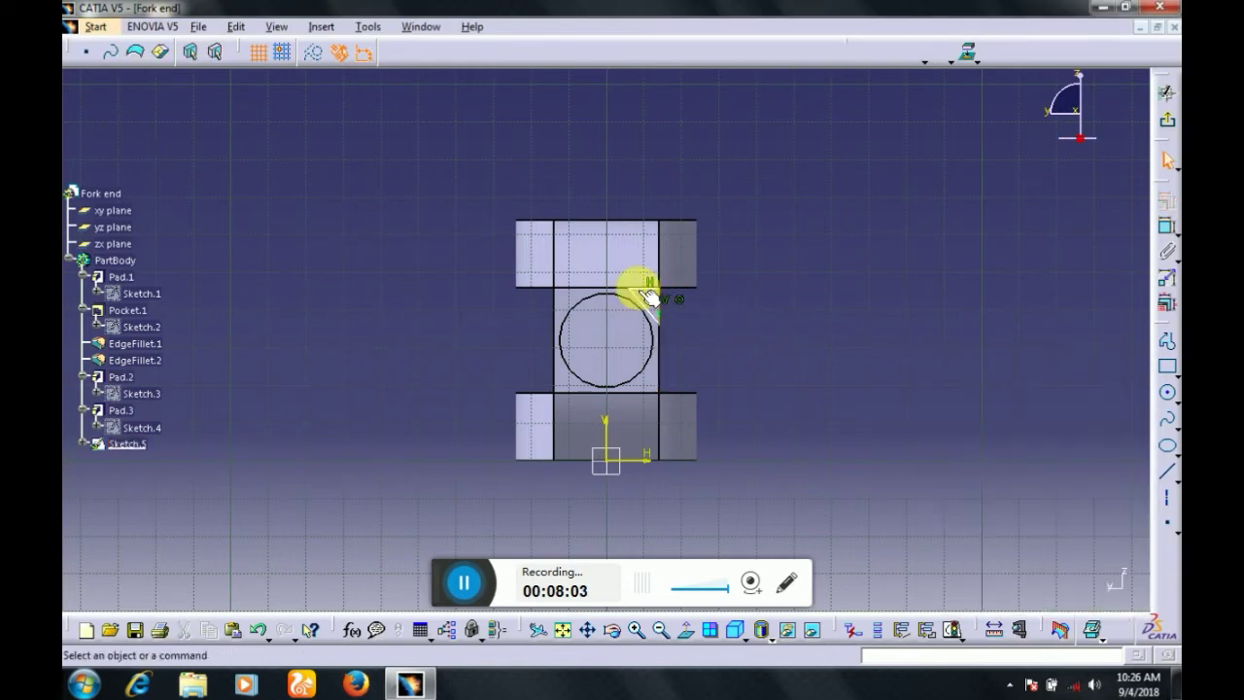
click(618, 294)
ctrl+click(645, 286)
click(1166, 201)
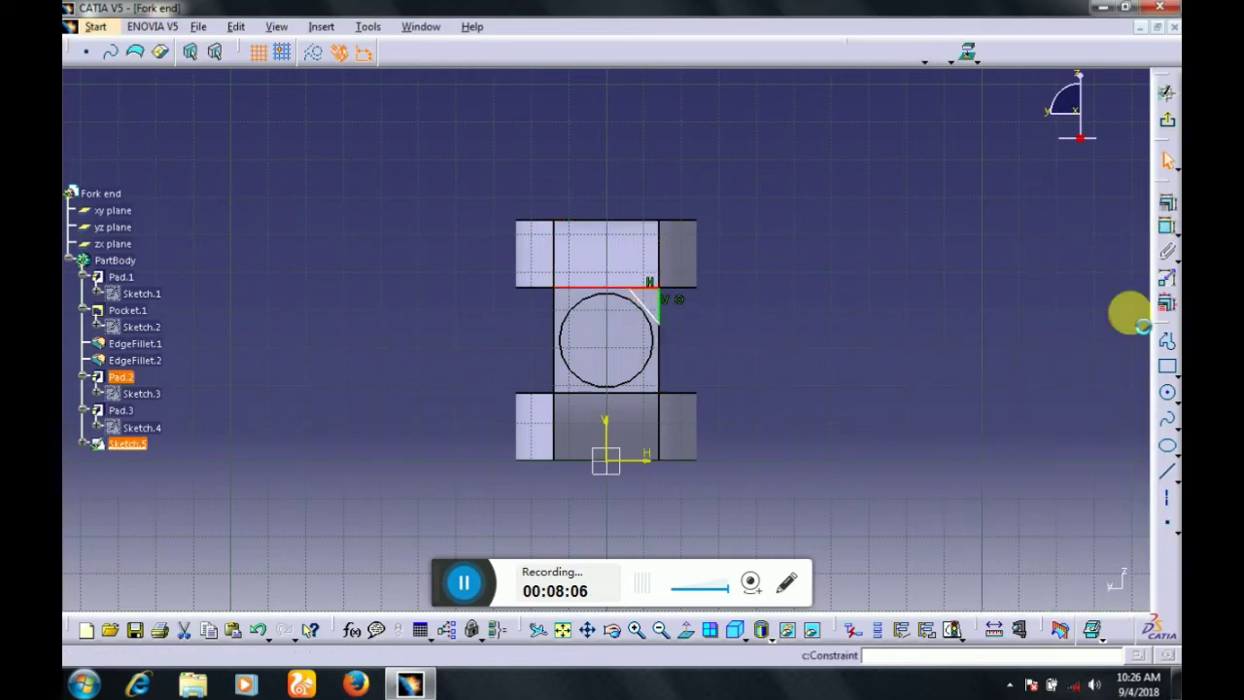
click(1046, 586)
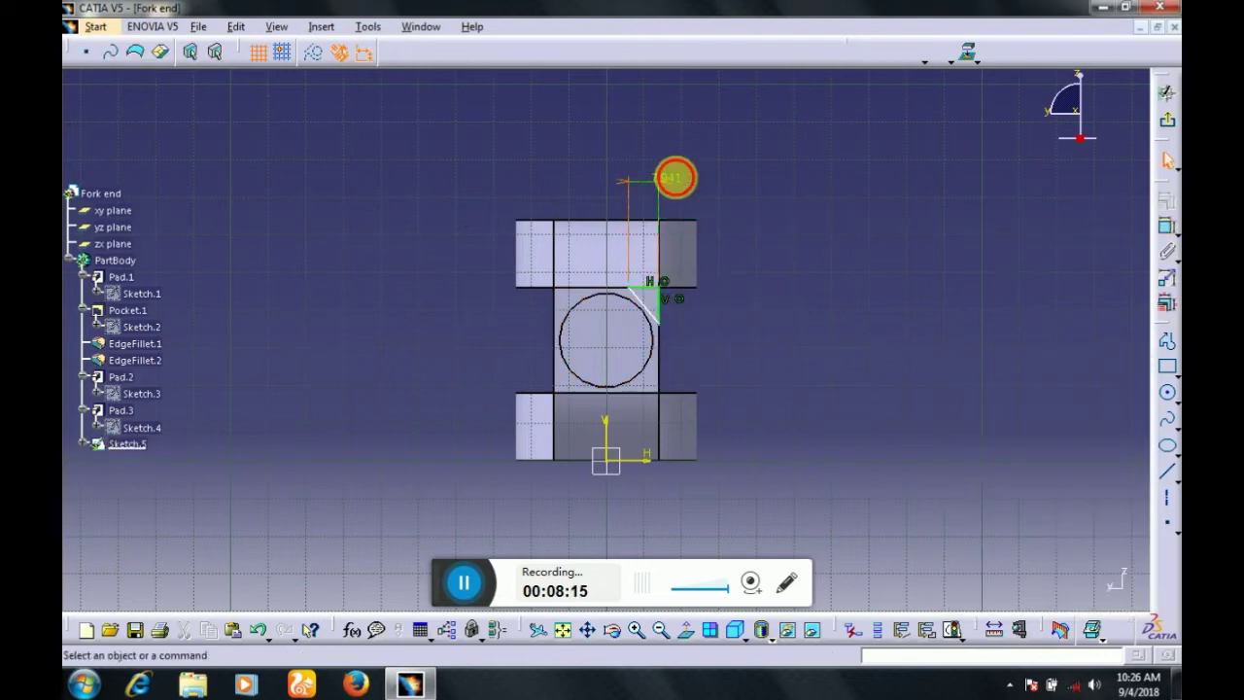
Set the lengths of the triangle's horizontal and vertical legs to 8 mm each
double_click(676, 177)
text(8)
key(Return)
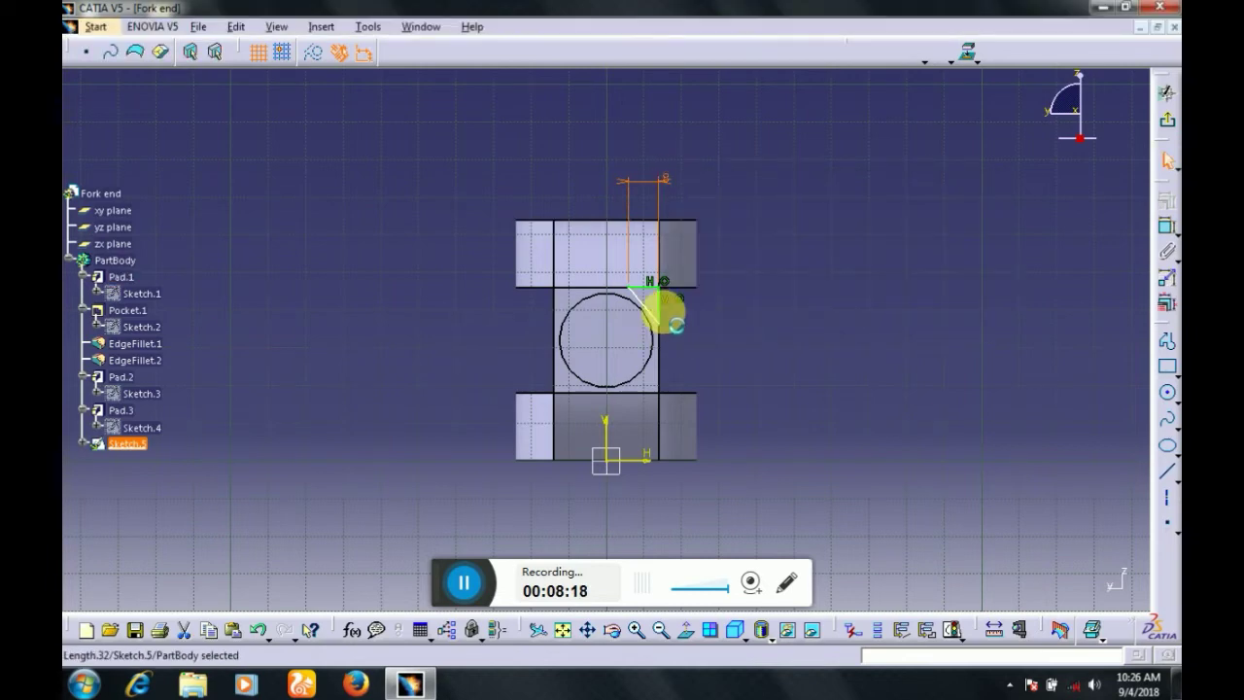
click(664, 308)
click(1164, 233)
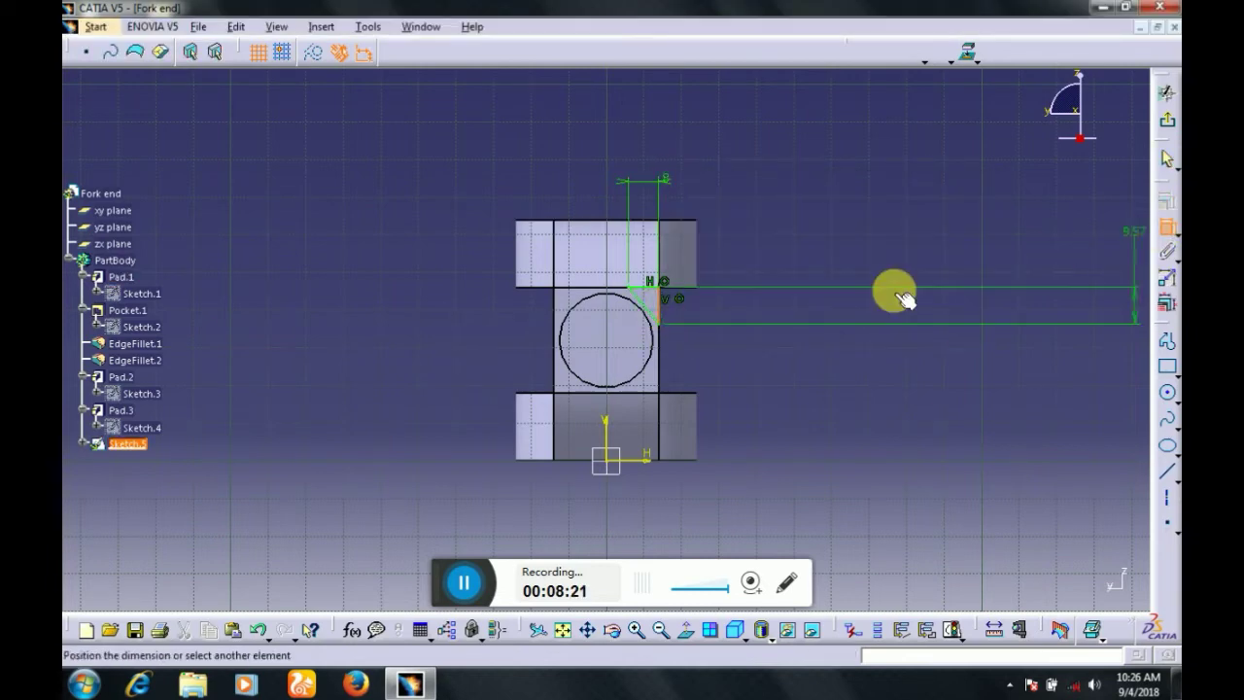
double_click(873, 302)
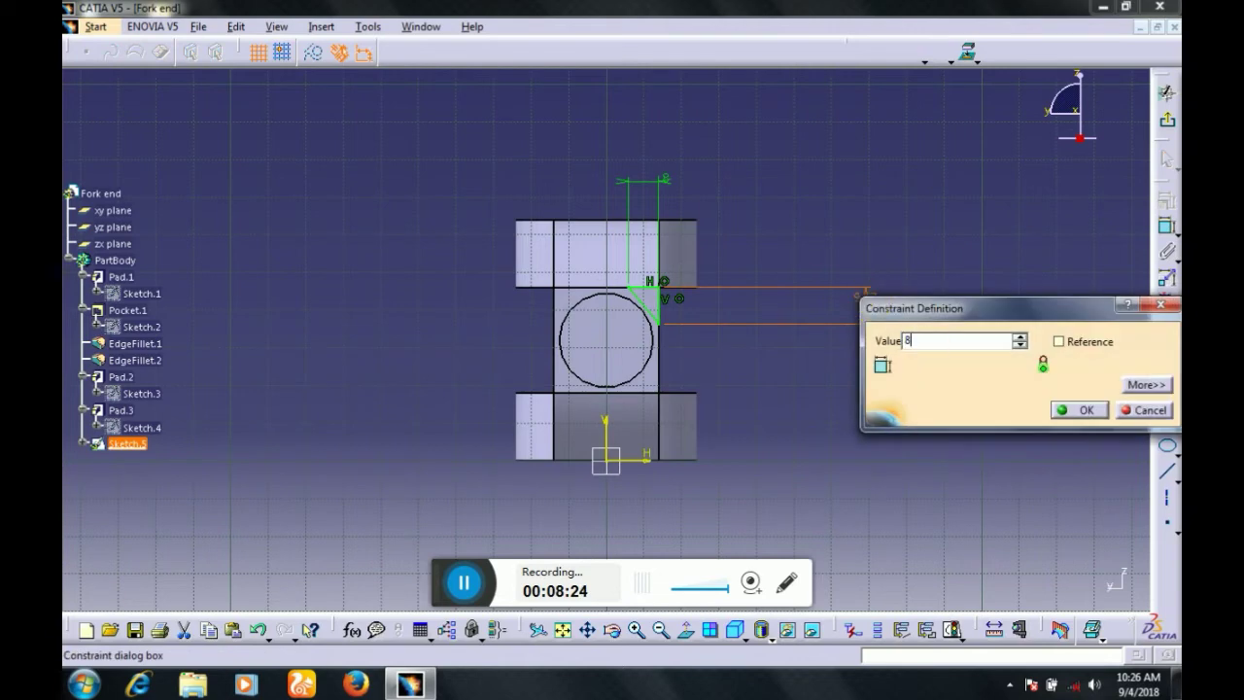
text(8)
key(Return)
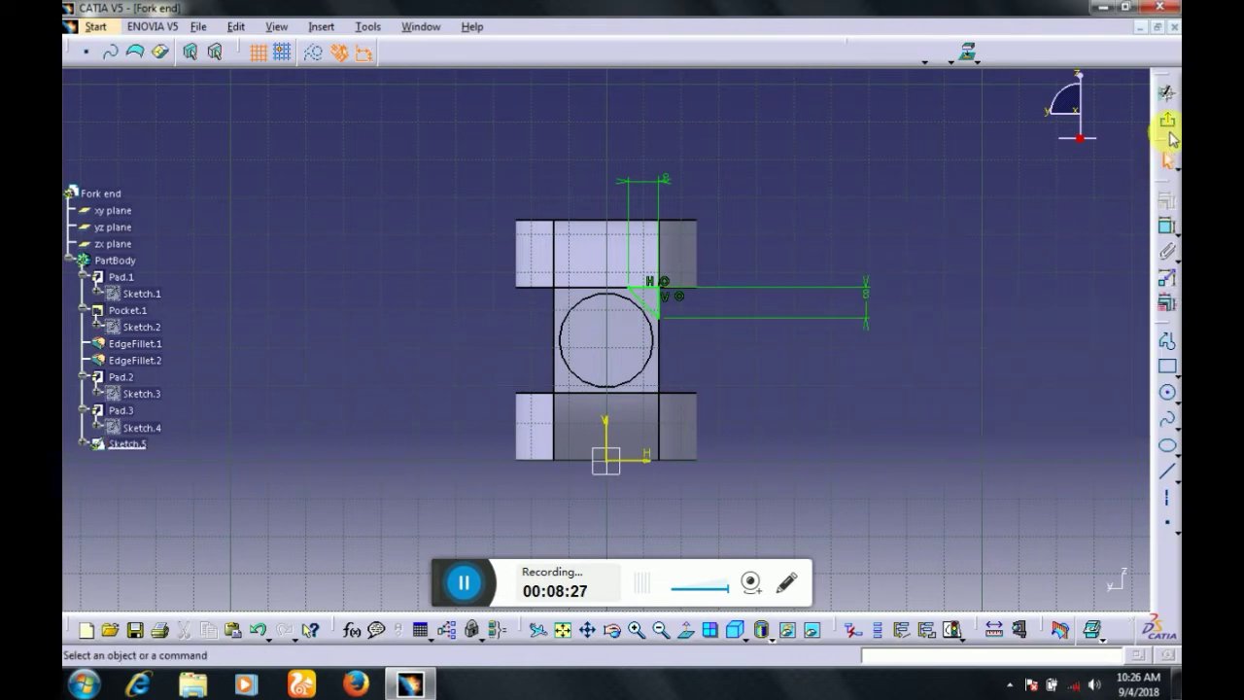
Exit the sketch, pocket the triangle into the shank's corner and fillet the pocket's inner end edge with a 32 mm radius
click(1164, 146)
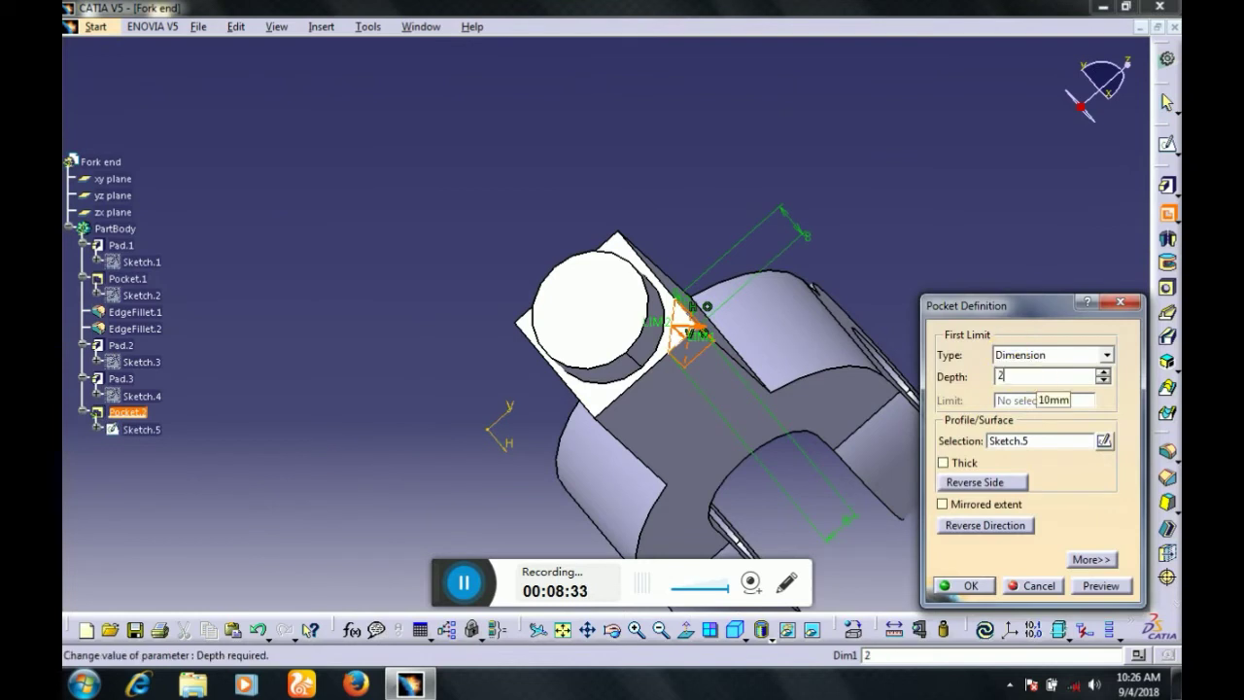
key(Return)
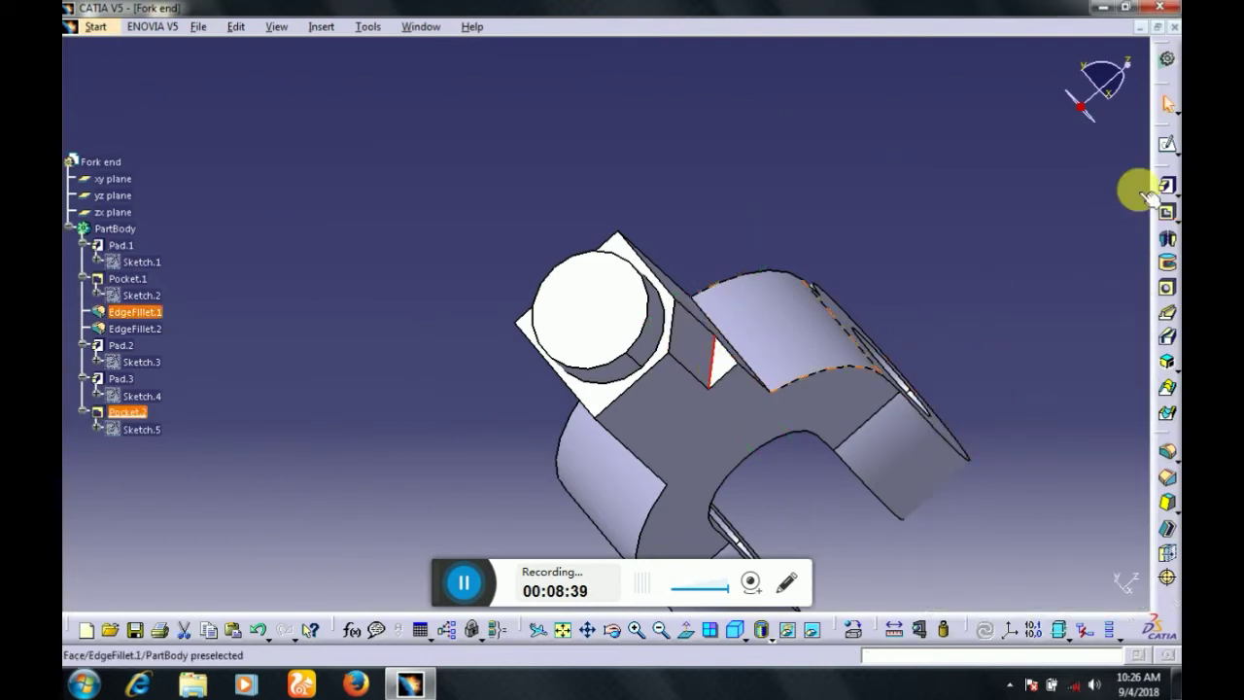
click(1167, 452)
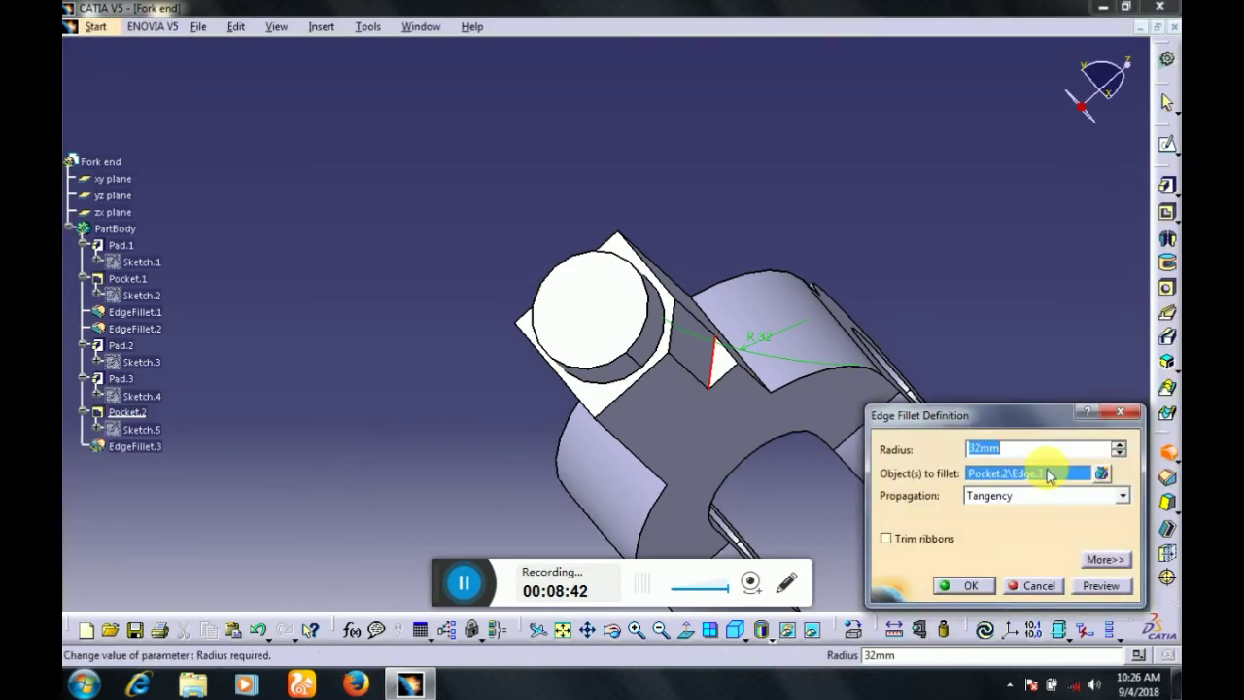
click(973, 586)
middle_drag(872, 239, 787, 394)
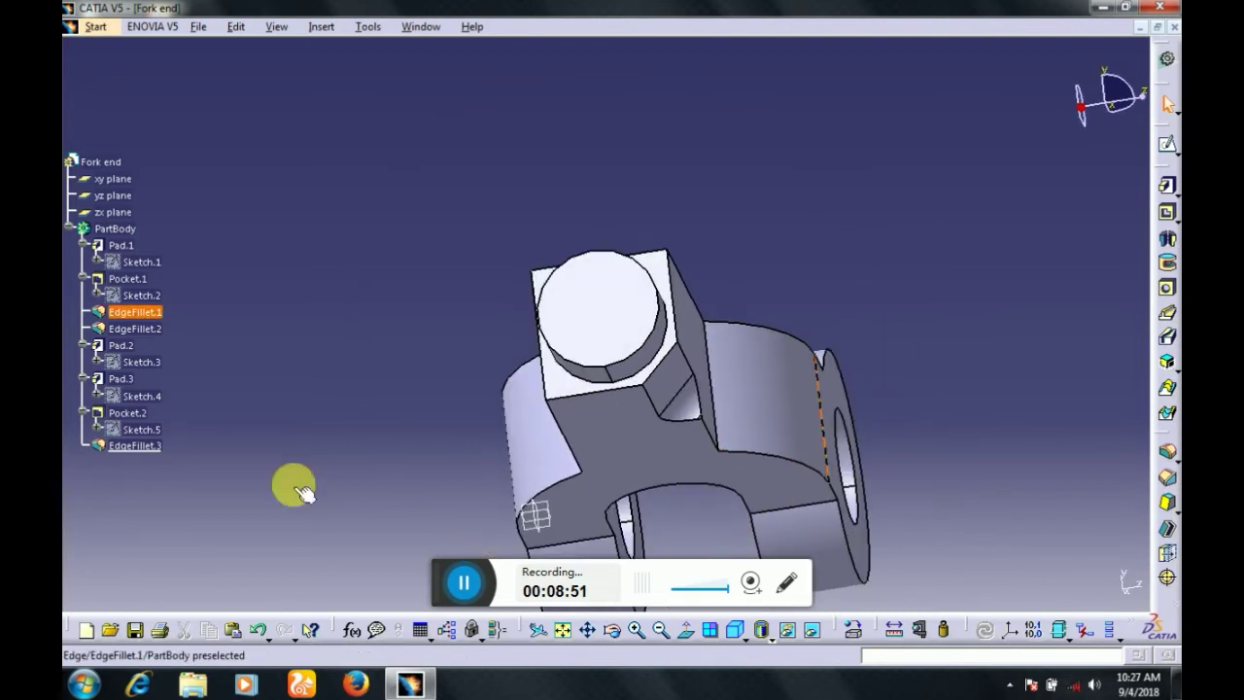
Circular-pattern the triangular corner pocket into 4 instances at 90° spacing, using the round boss's end face as the reference
click(128, 413)
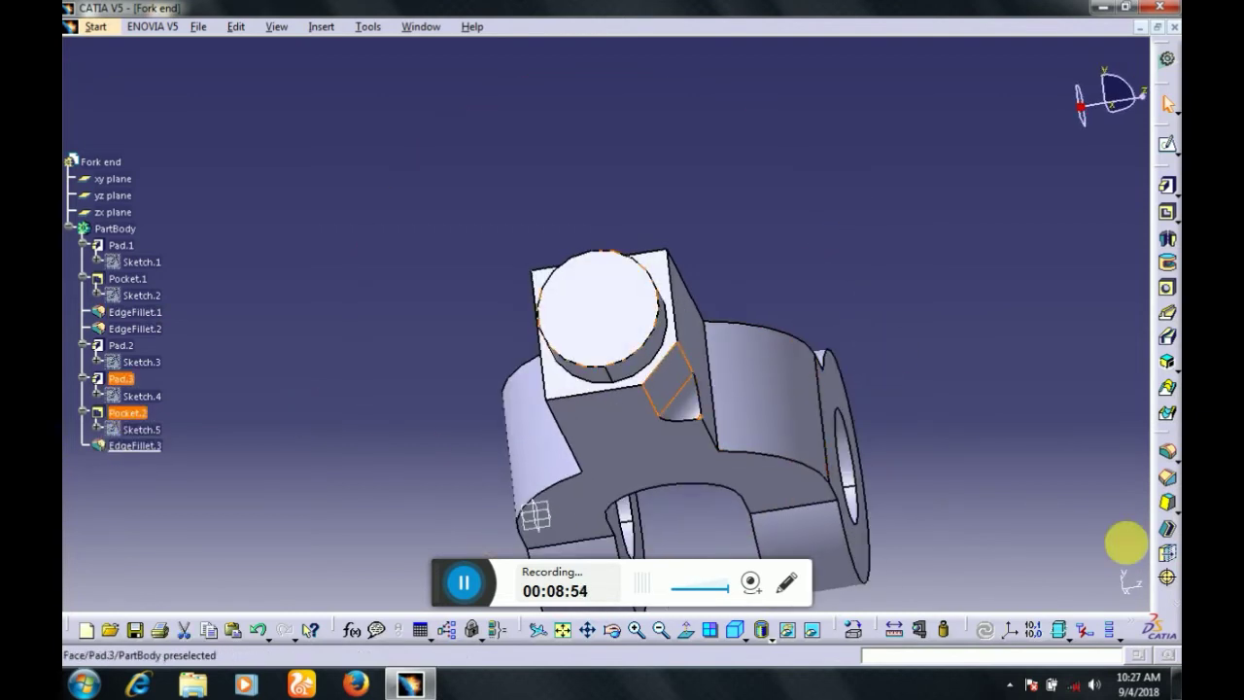
drag(1166, 442, 1108, 292)
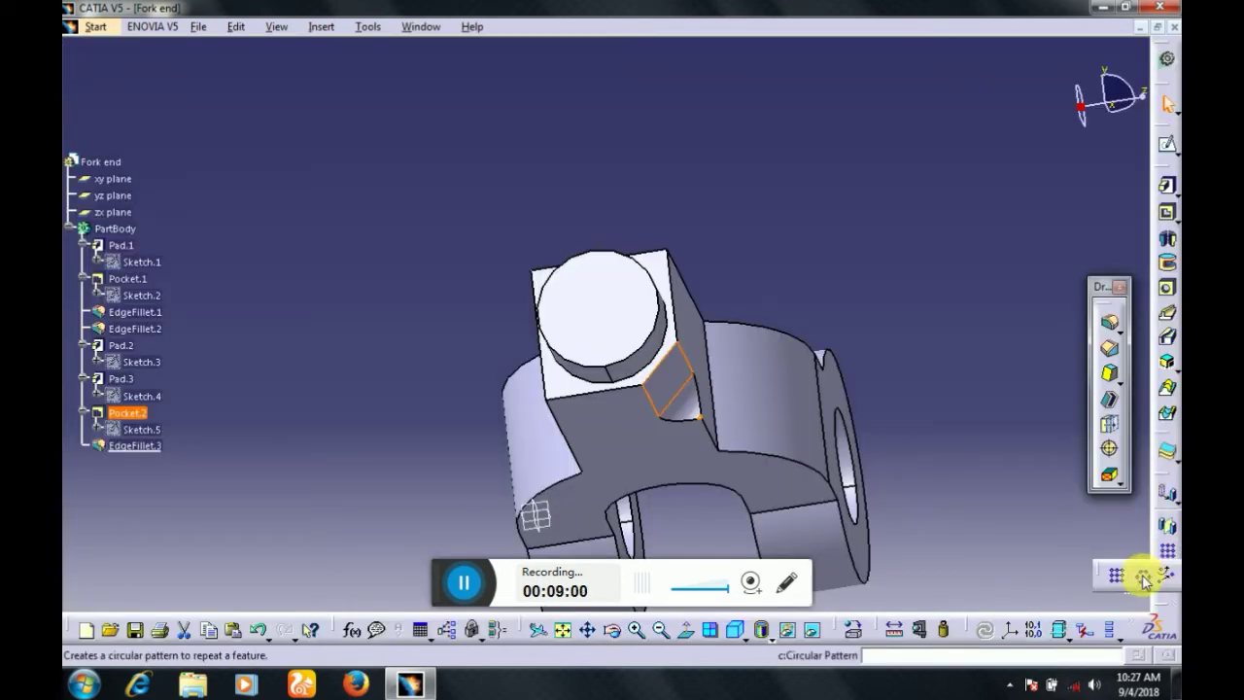
click(1154, 585)
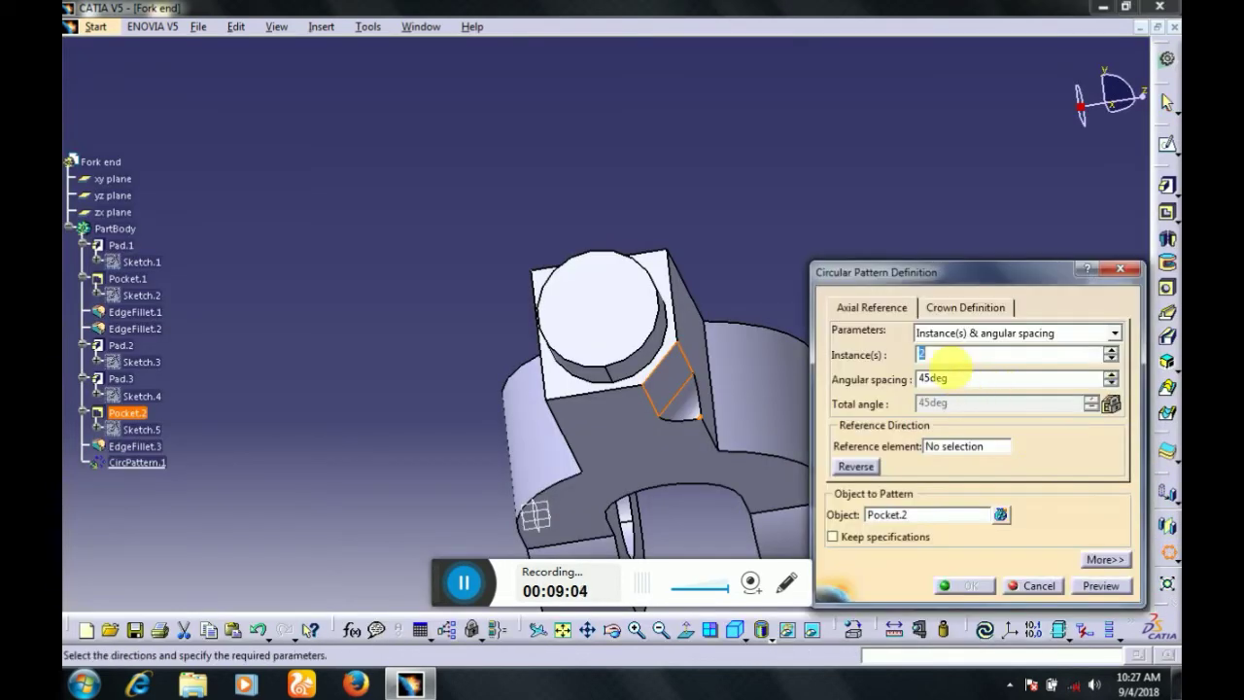
drag(975, 385, 906, 382)
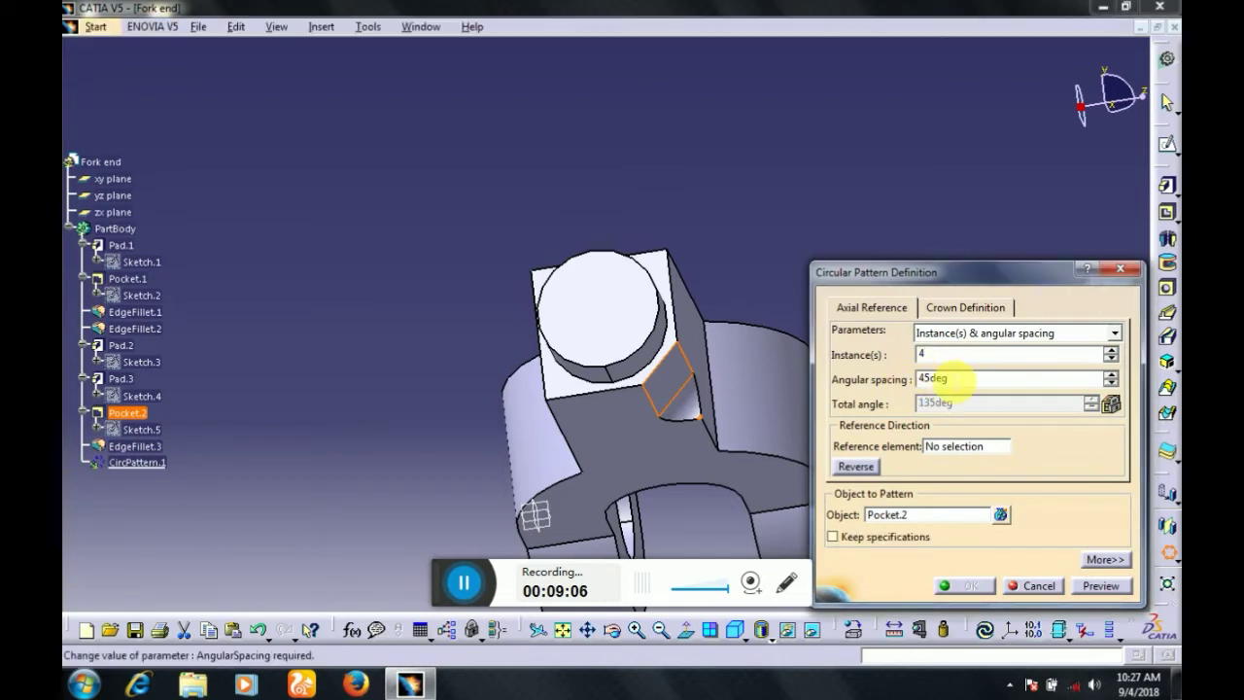
click(961, 449)
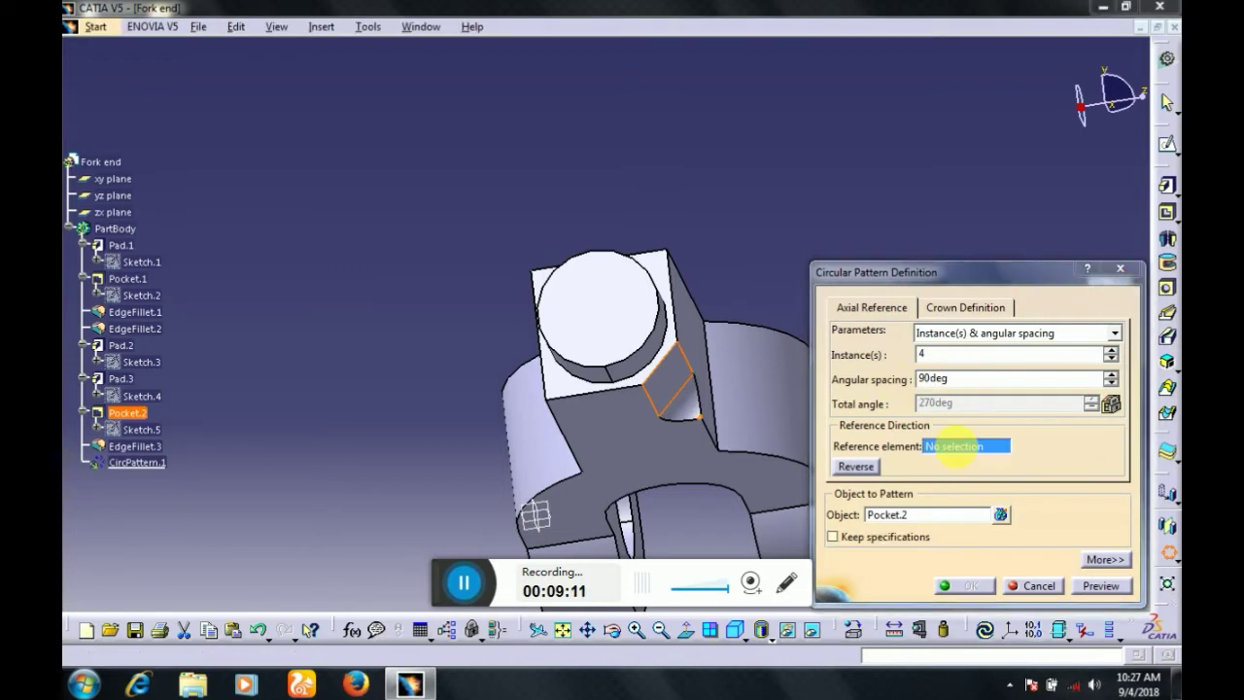
click(603, 318)
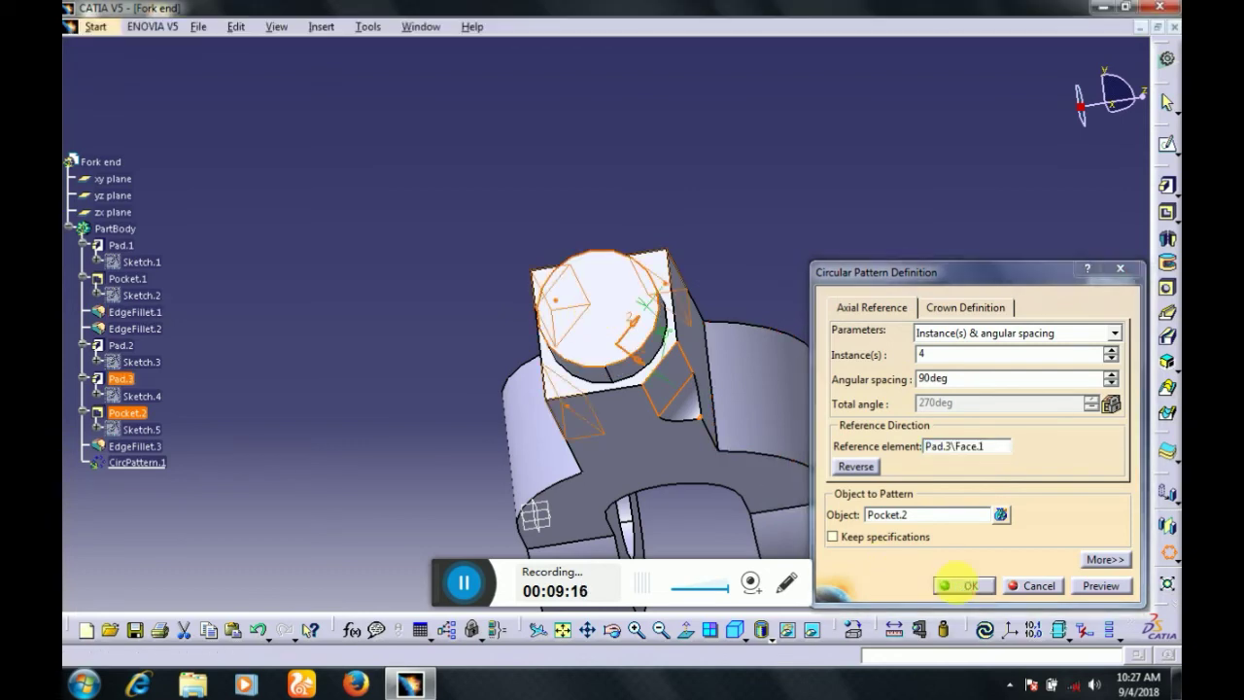
click(963, 585)
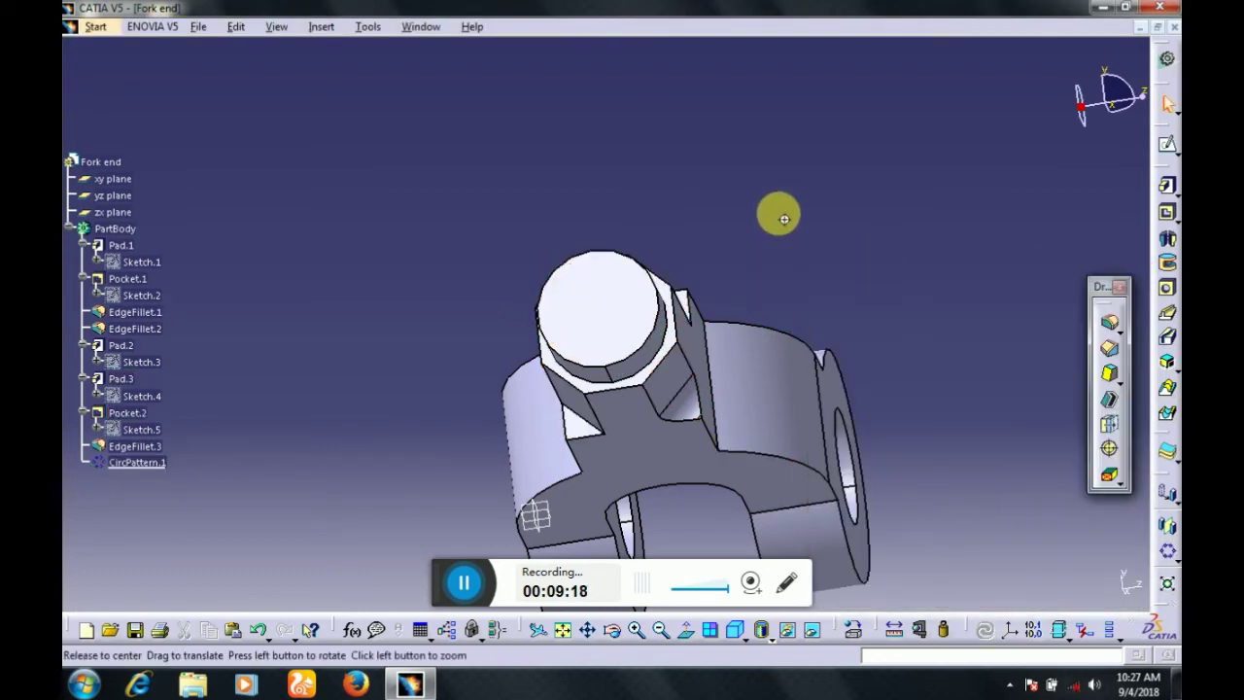
Fillet the inner end edge of each of the three patterned corner cuts on the square shank
middle_drag(784, 219, 658, 397)
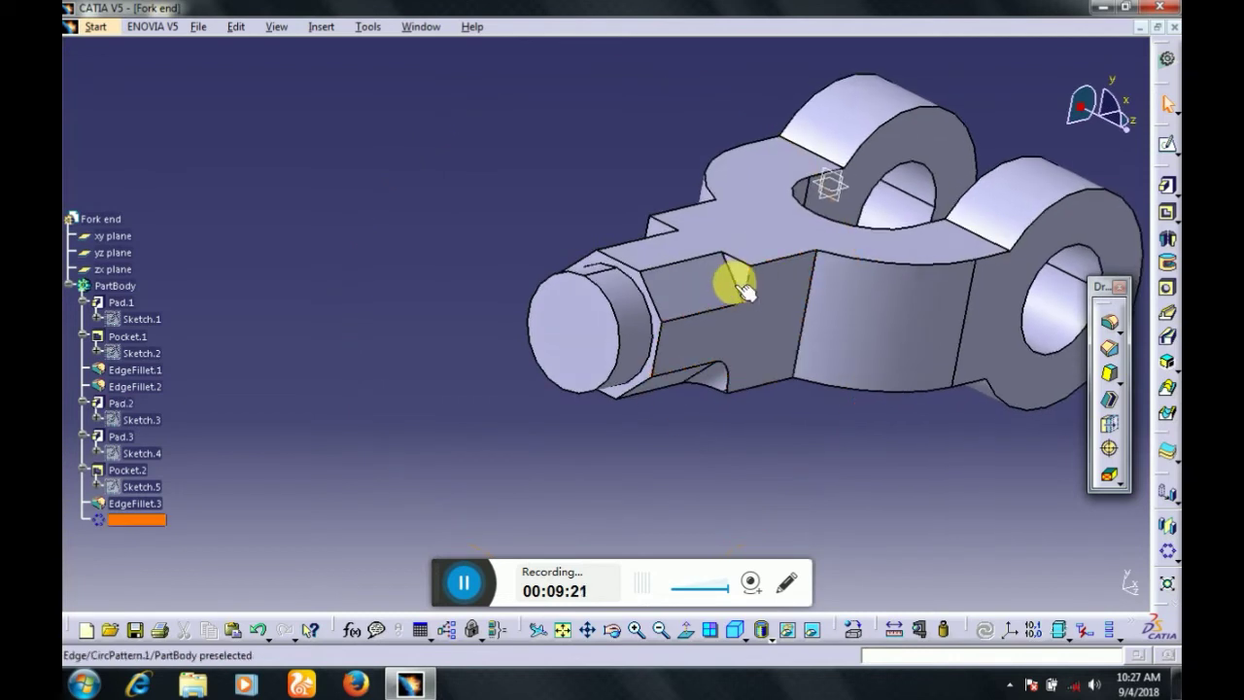
click(1001, 357)
click(964, 584)
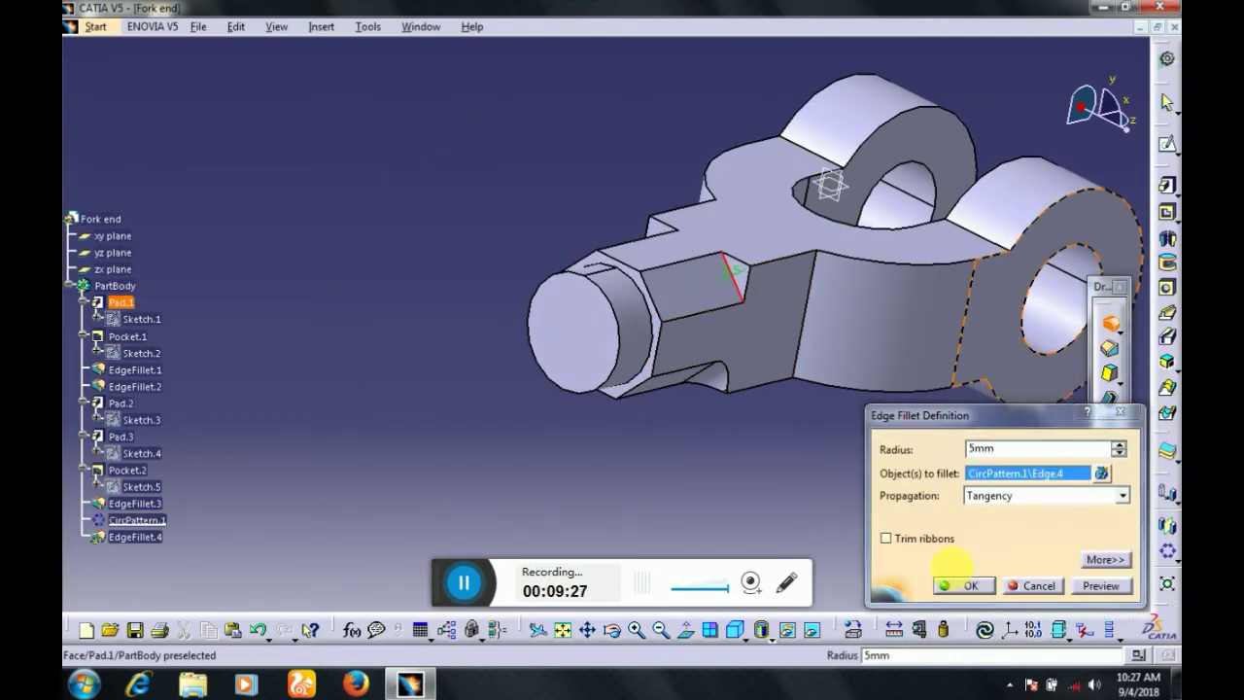
middle_drag(697, 381, 569, 298)
click(529, 225)
click(1111, 323)
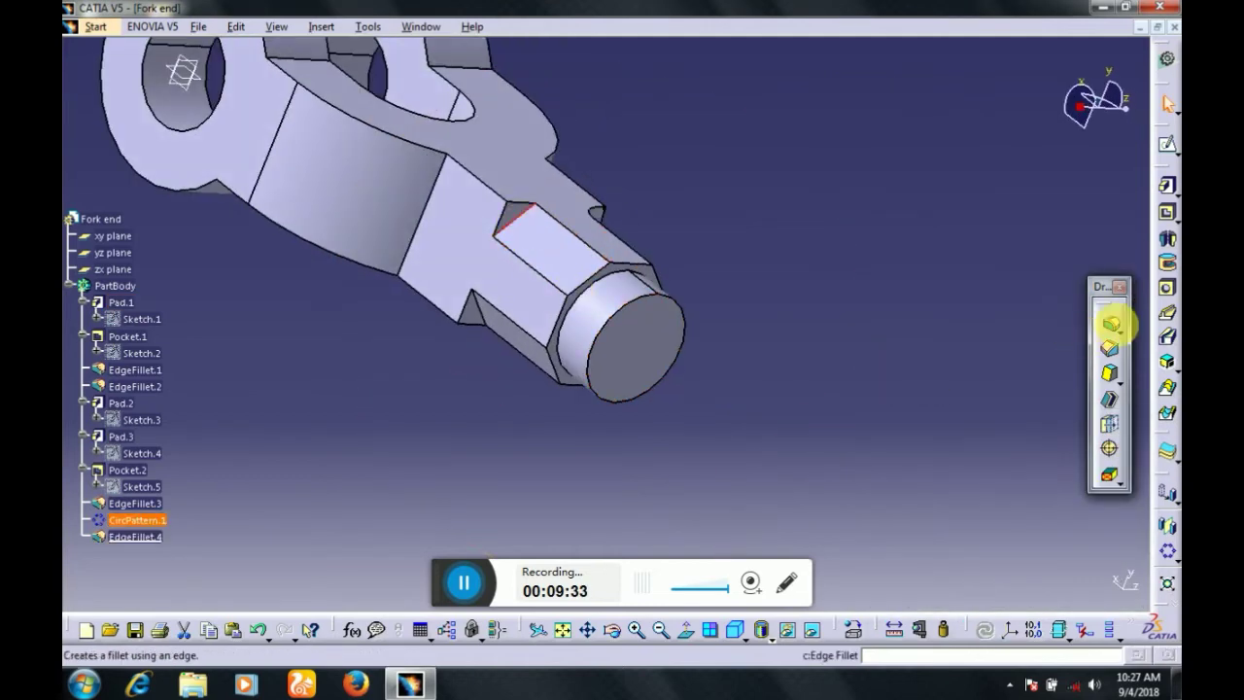
click(958, 584)
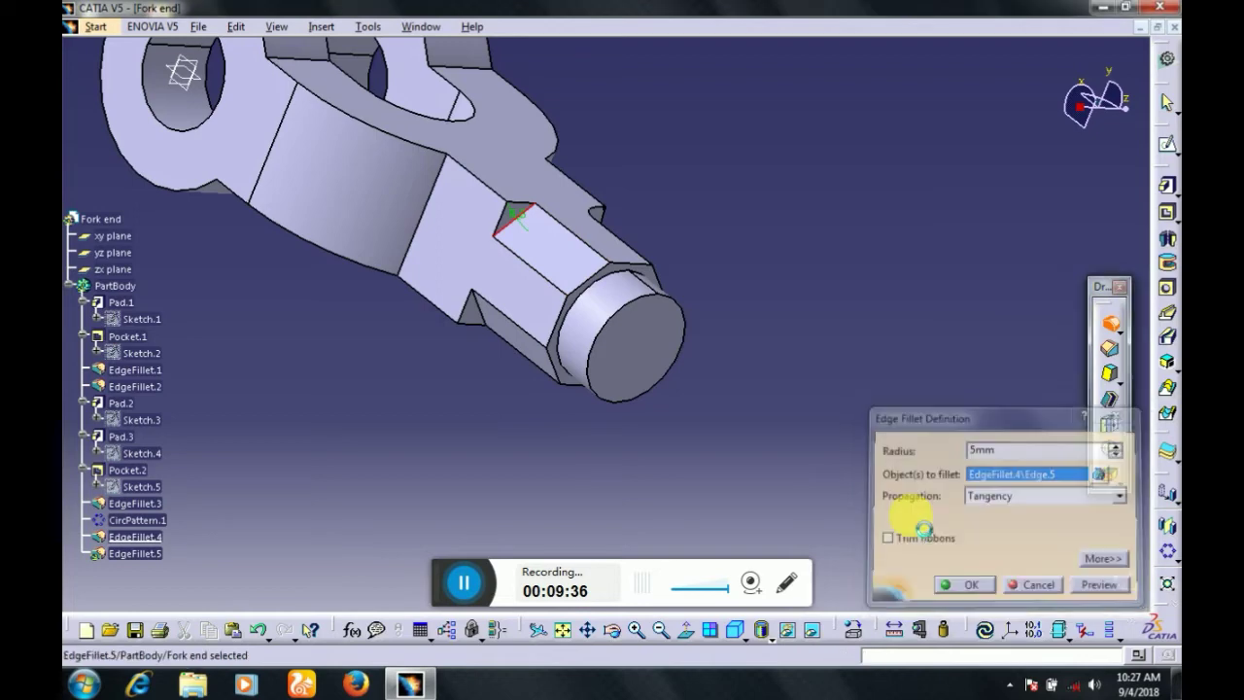
click(480, 311)
click(1111, 323)
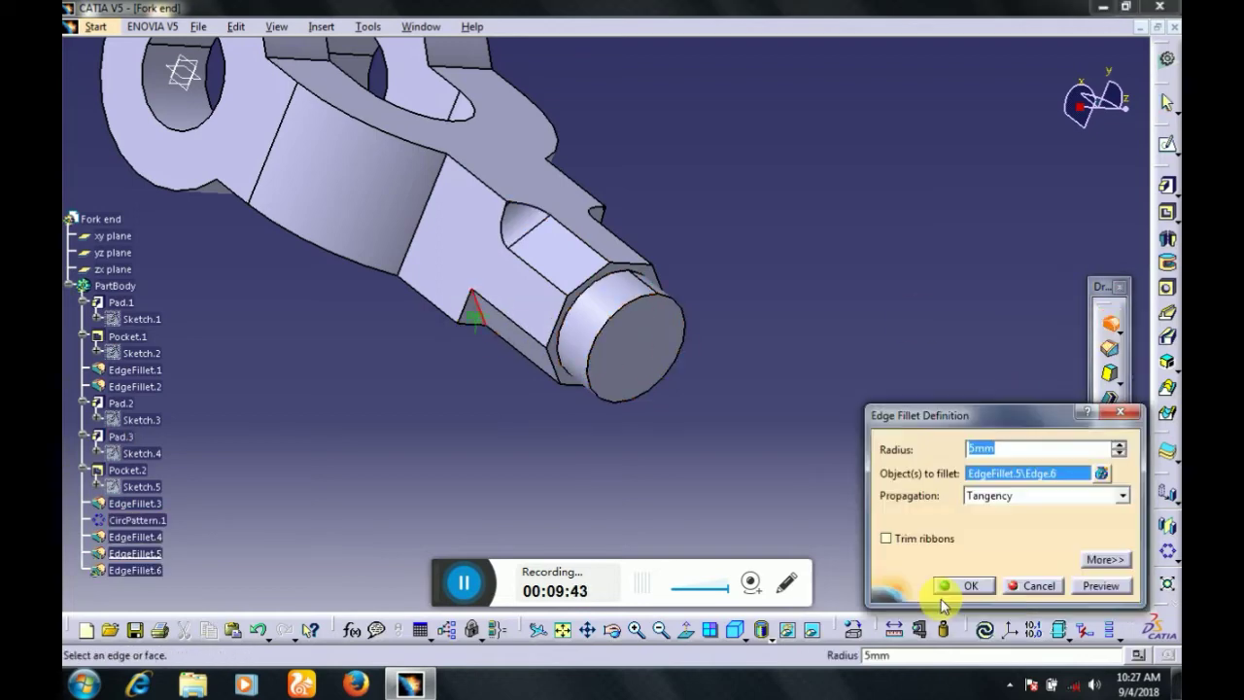
click(959, 587)
Start saving the Fork end part under its current name and choose the Desktop as the location
middle_drag(797, 331, 683, 315)
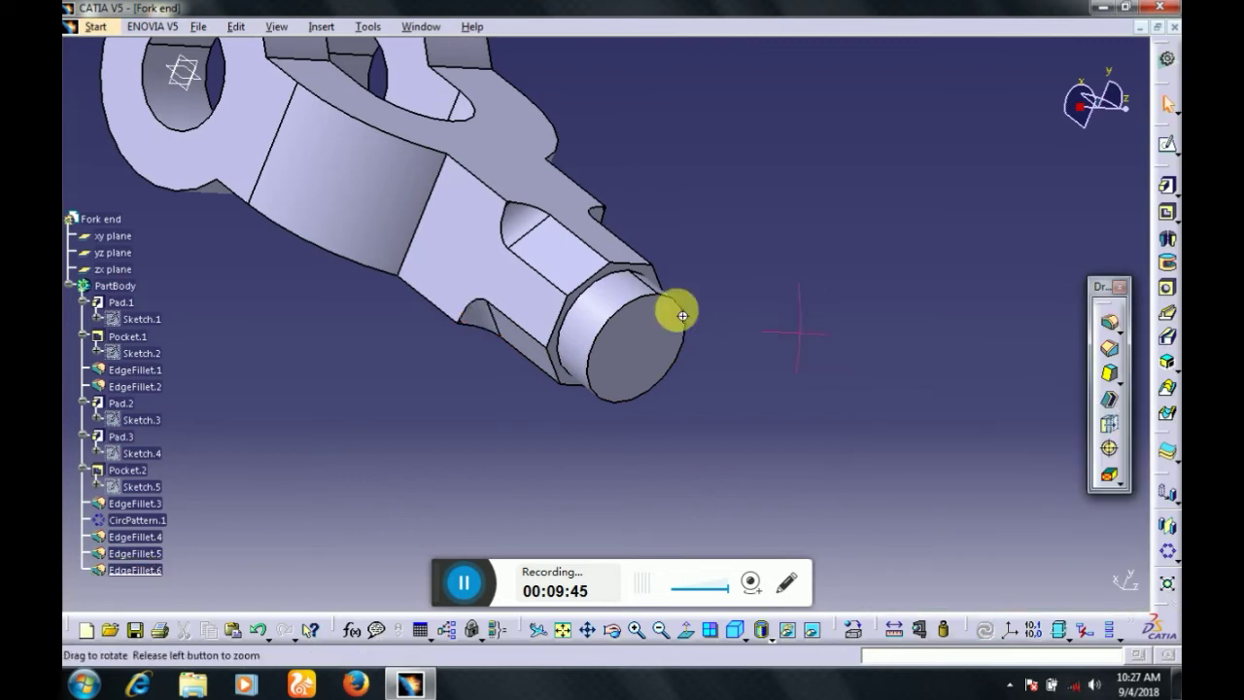
middle_drag(597, 239, 578, 361)
middle_drag(698, 223, 683, 416)
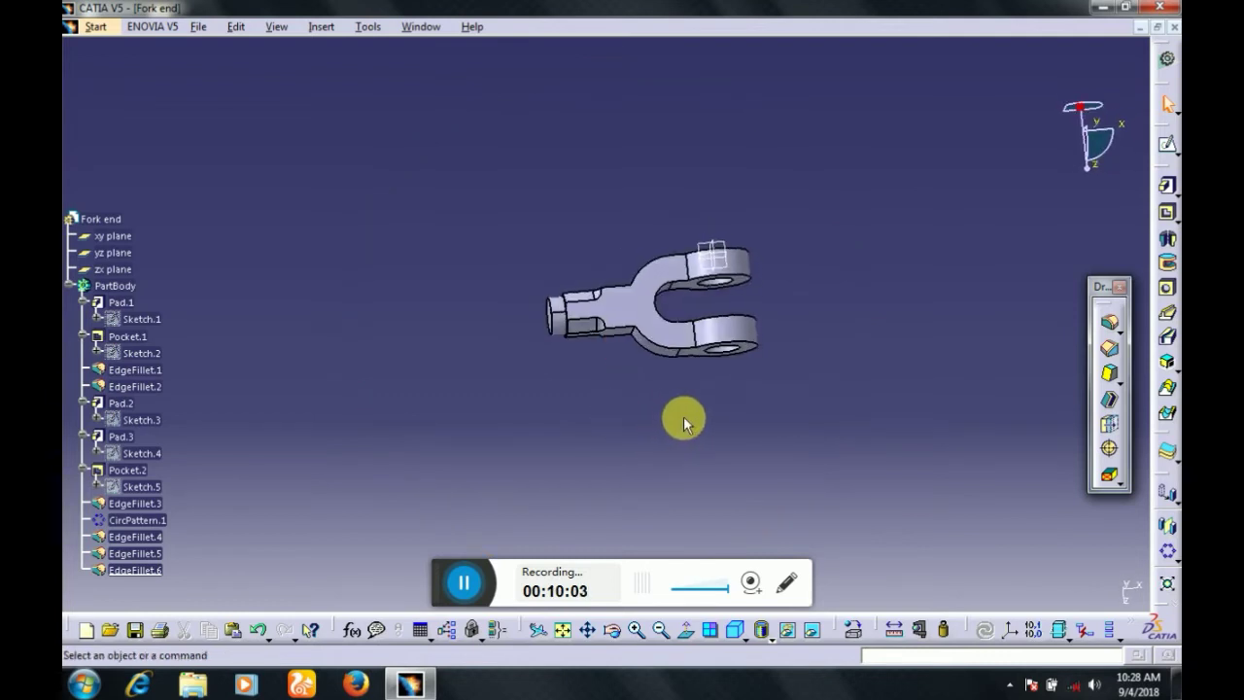
click(198, 30)
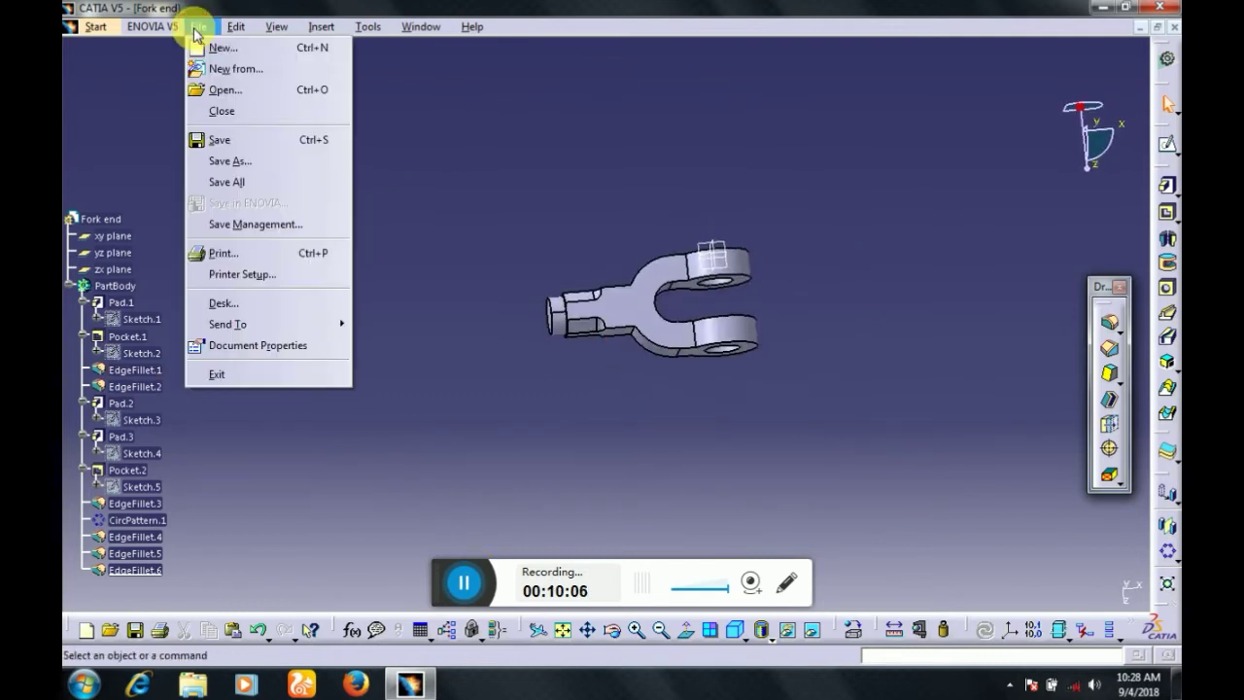
click(244, 159)
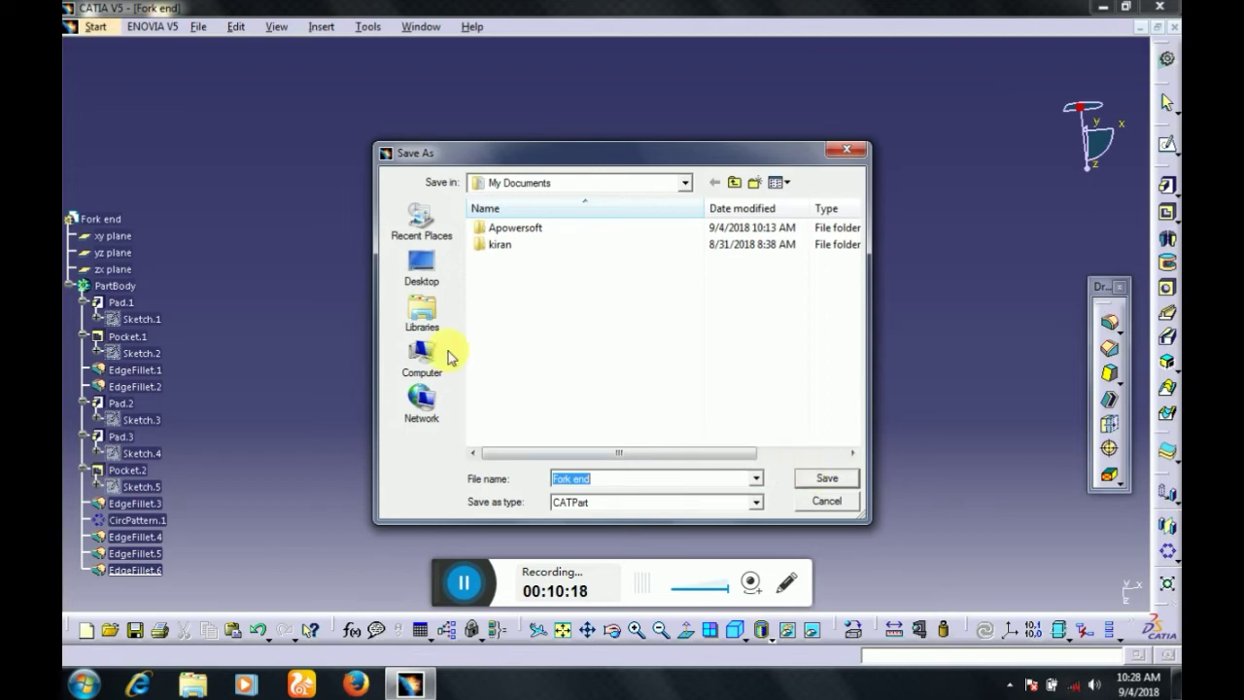
click(421, 360)
click(422, 267)
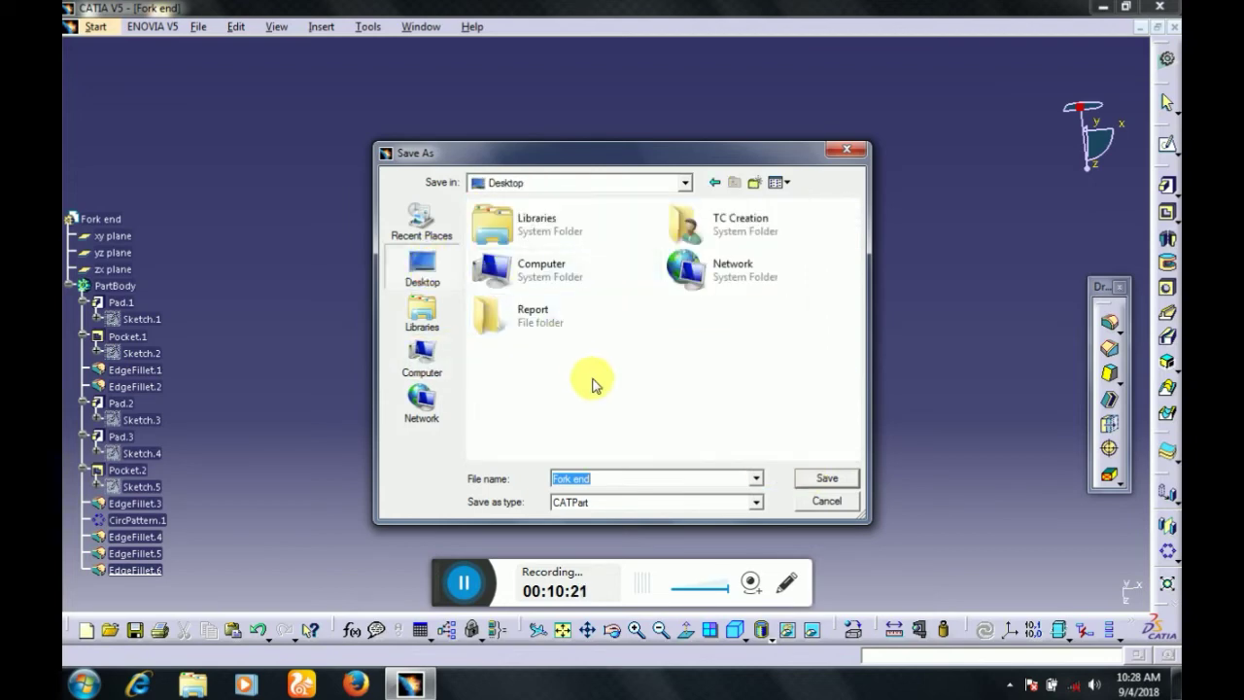
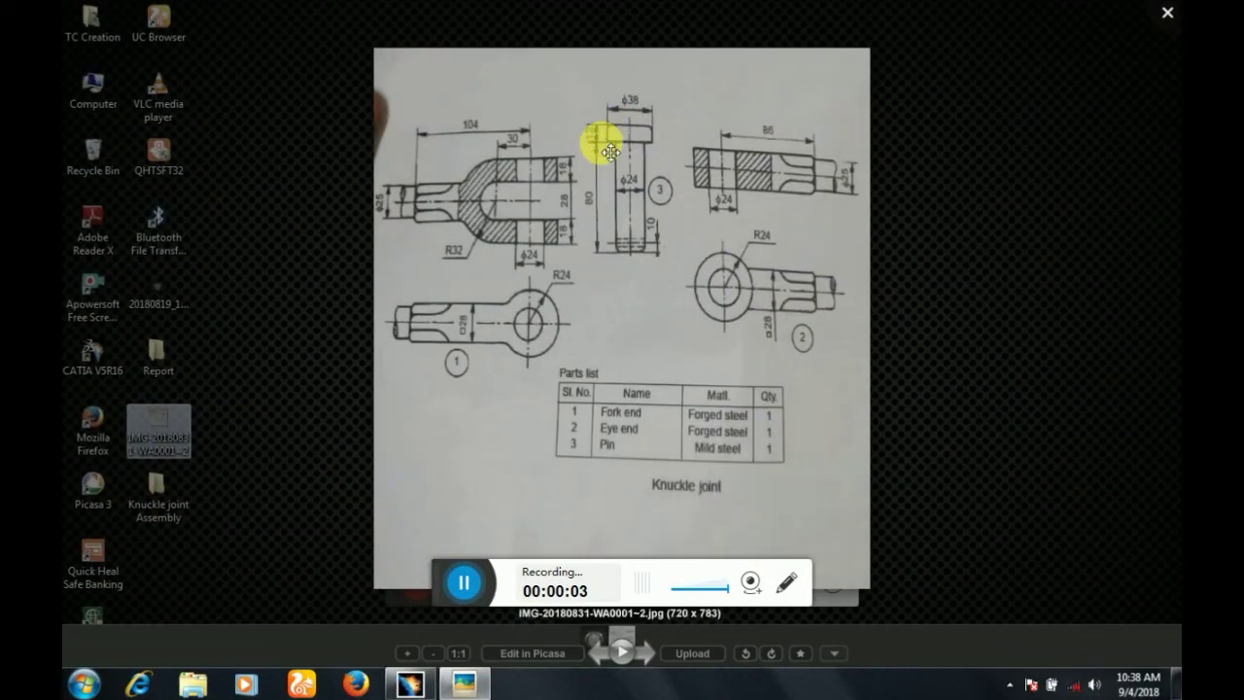
Close the reference drawing, switch back to CATIA and create a new mechanical design part named Pin
click(1167, 18)
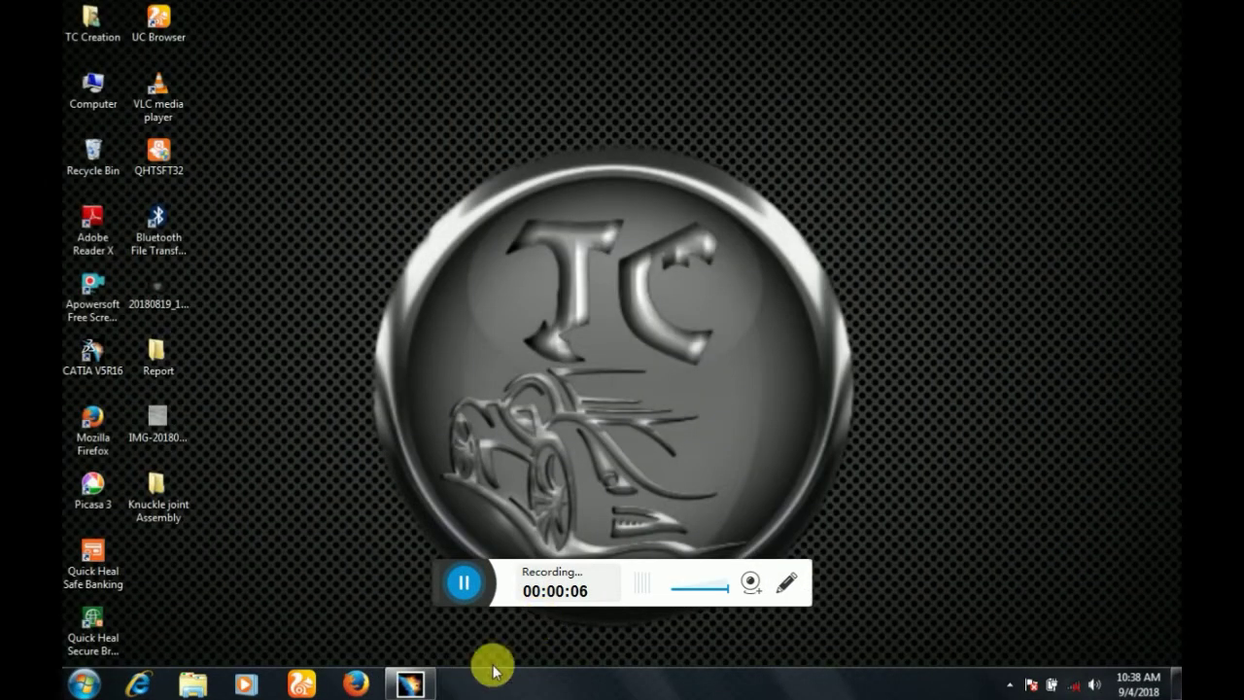
click(416, 688)
click(81, 27)
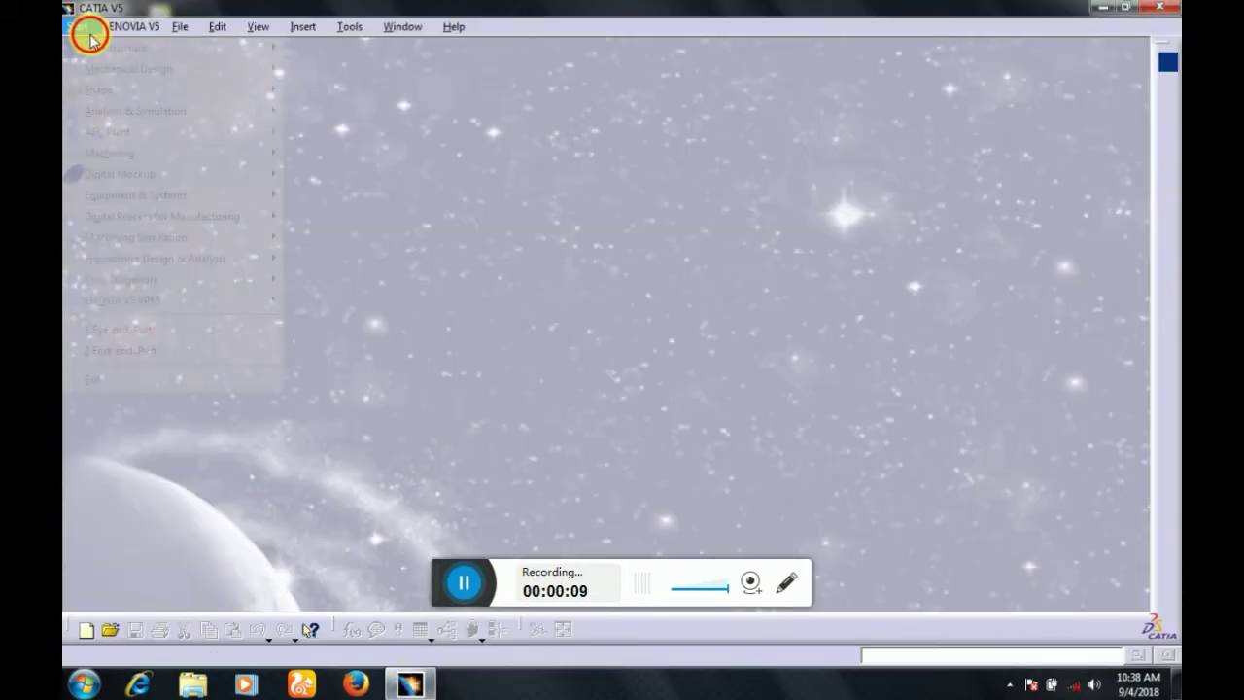
click(134, 70)
click(342, 68)
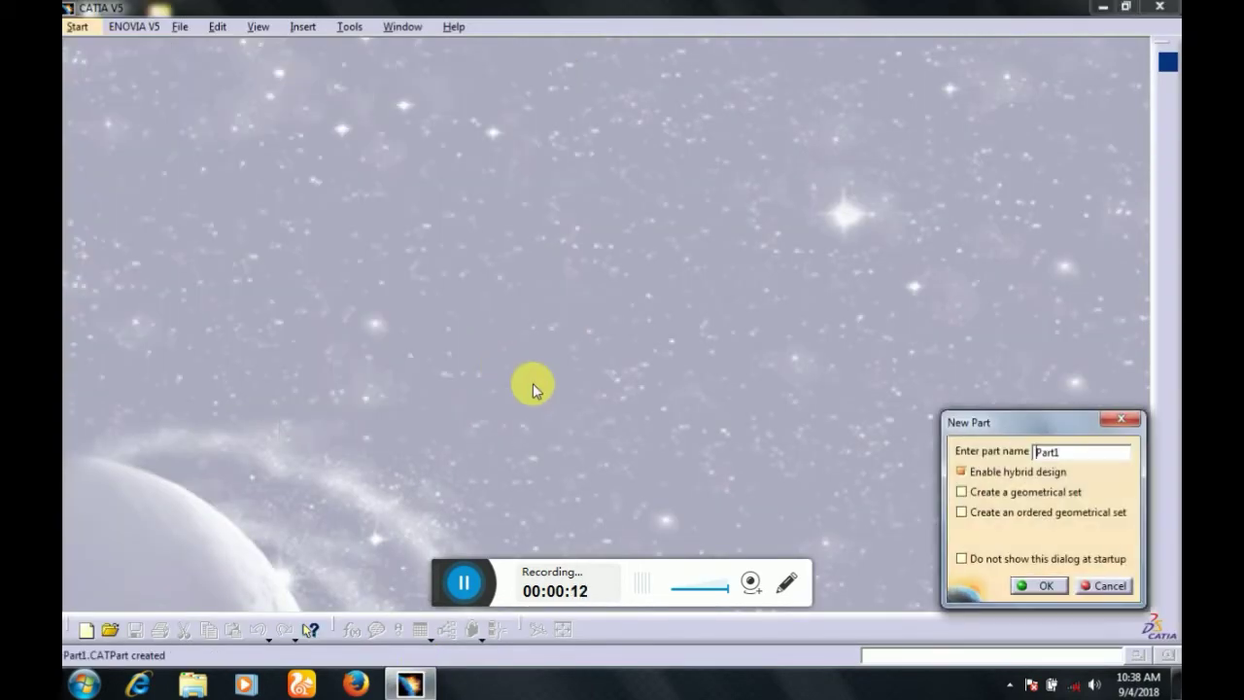
text(Pa)
key(BackSpace)
text(in)
key(Return)
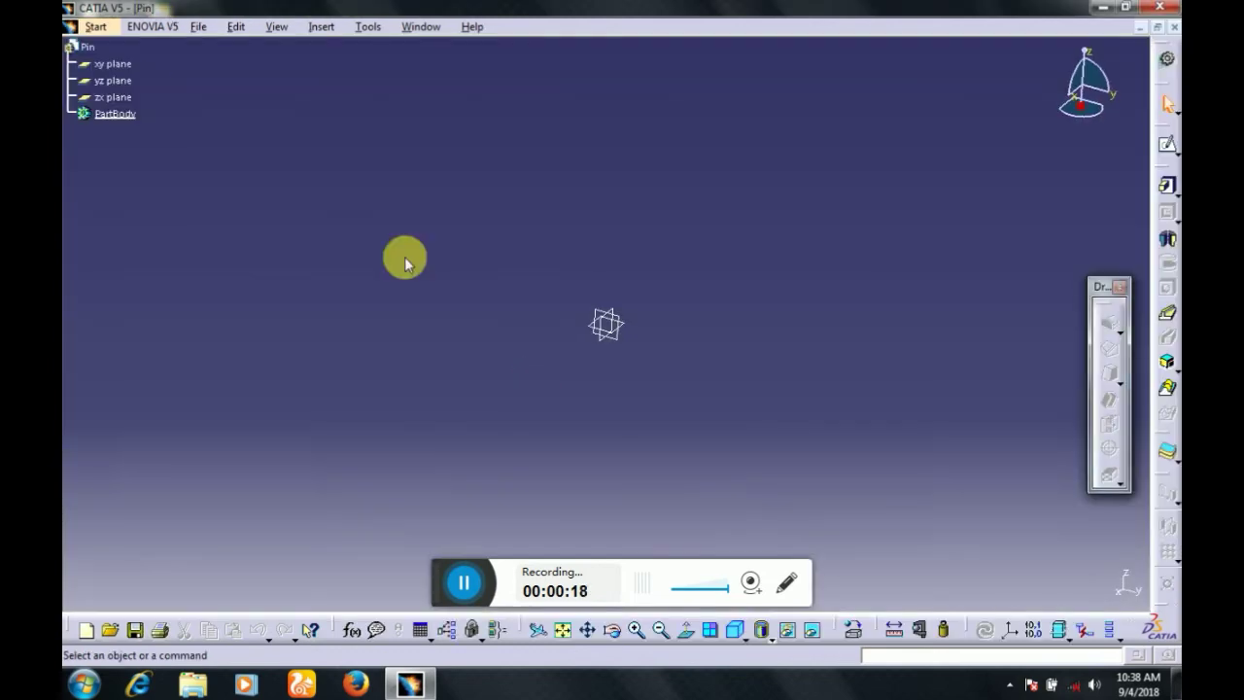
Open a sketch on the xy plane and draw a circle about 40 mm in diameter centred on the origin
click(111, 64)
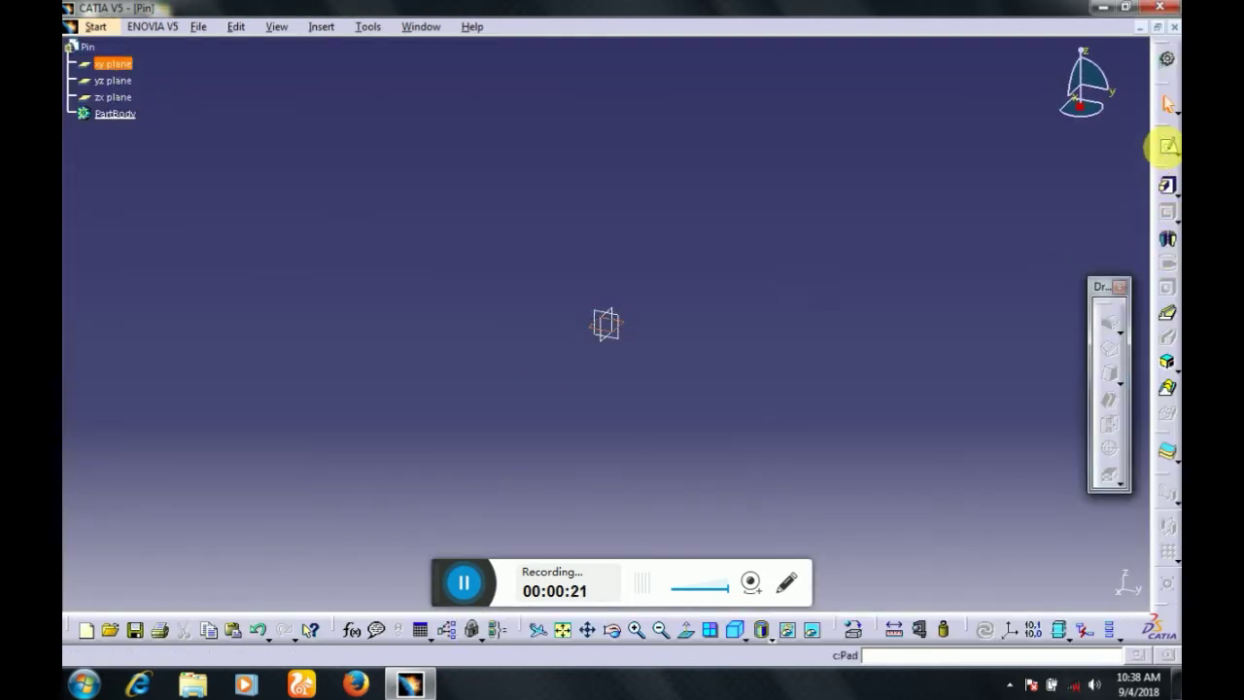
click(1167, 146)
click(1139, 353)
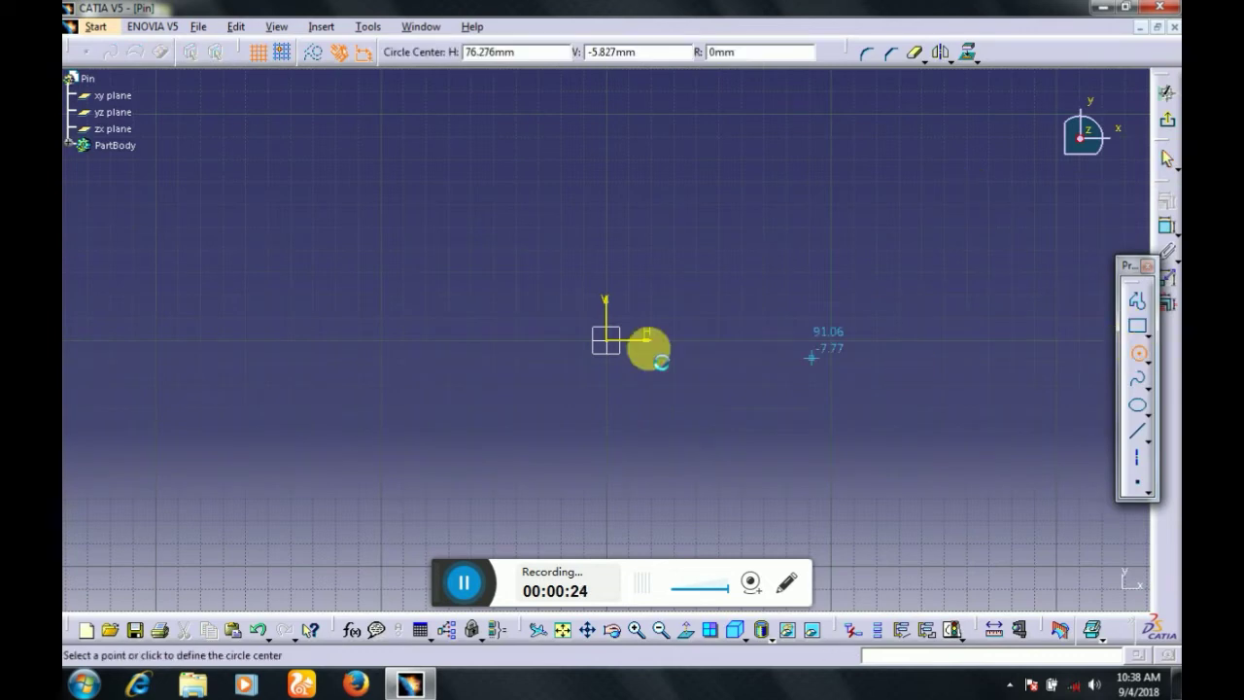
click(607, 339)
click(649, 355)
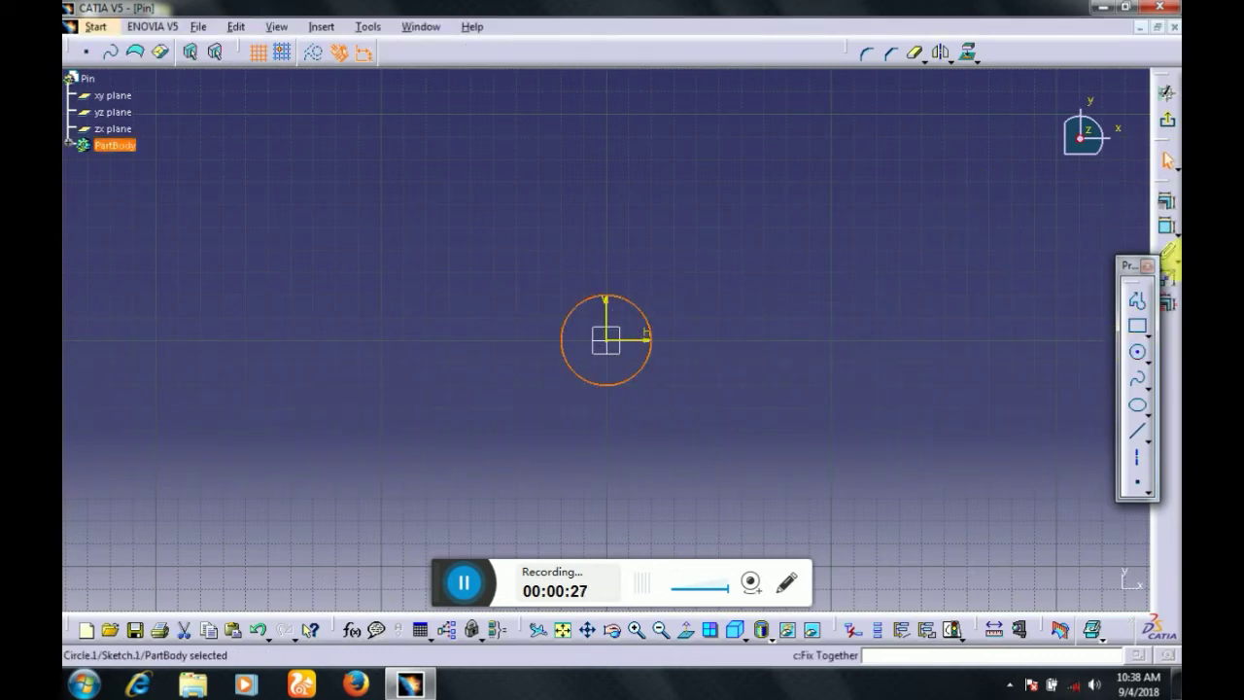
Dimension the circle and set its diameter to 38 mm
click(1164, 230)
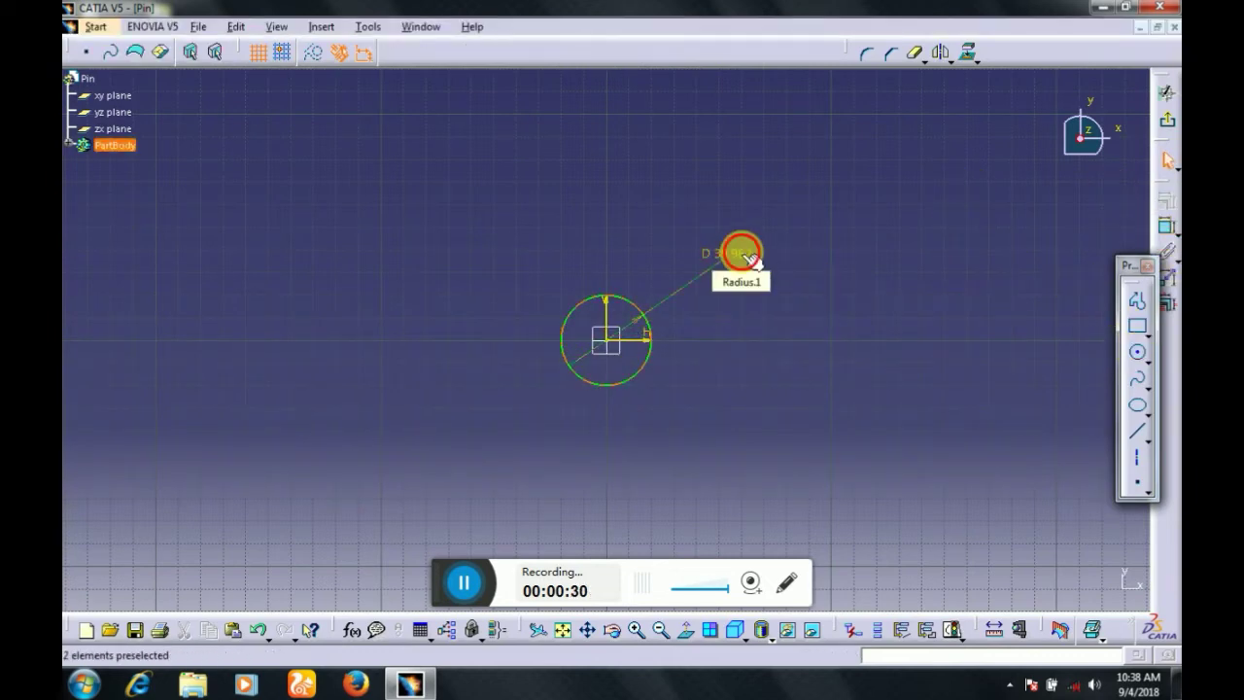
double_click(742, 253)
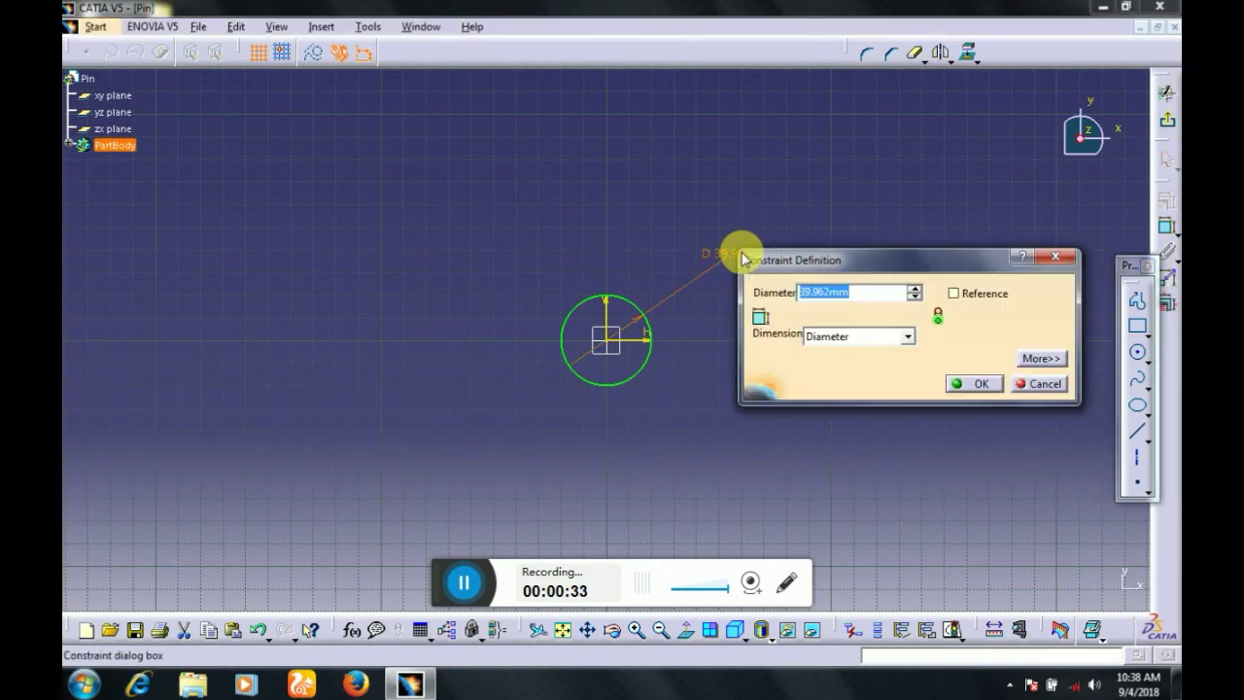
key(Return)
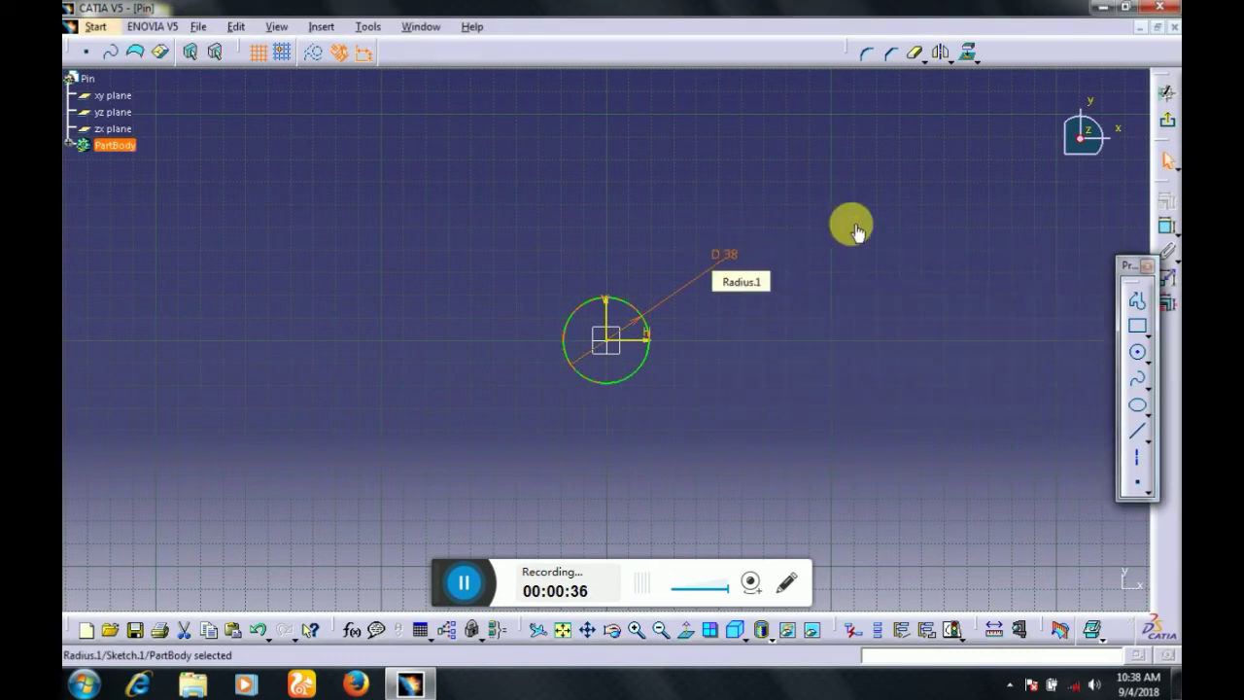
click(856, 230)
Exit the sketch and pad the circle 12 mm to form the pin head
click(1167, 122)
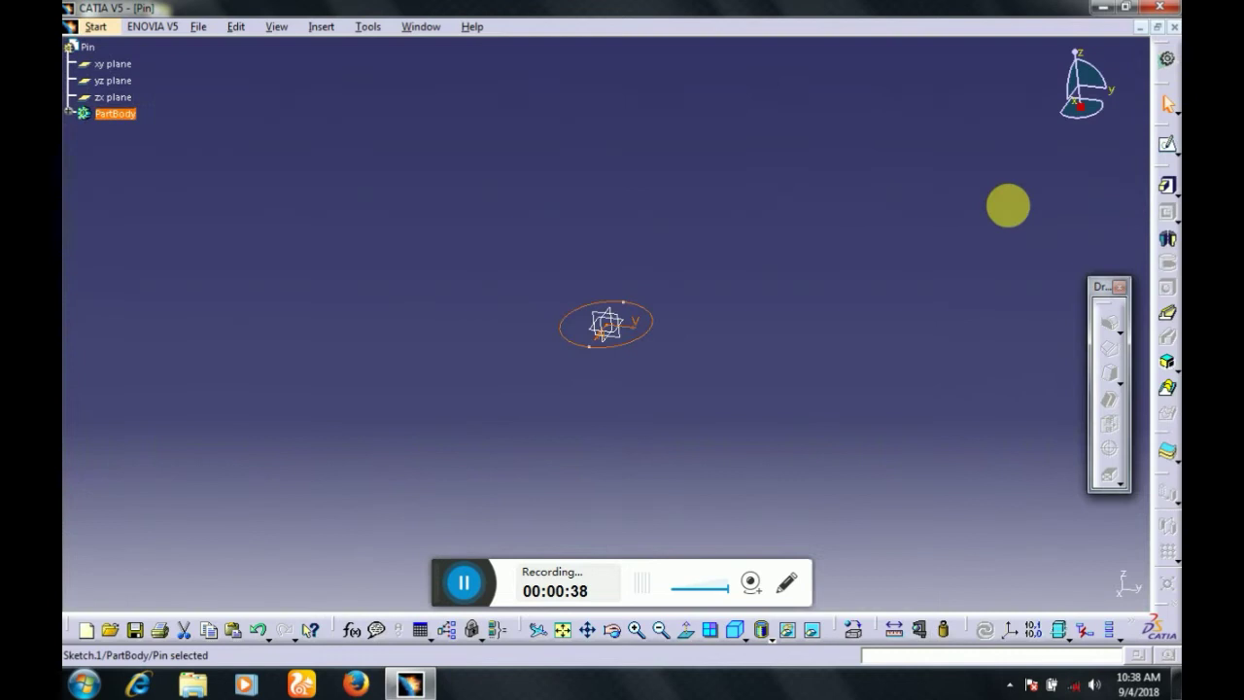
click(1168, 185)
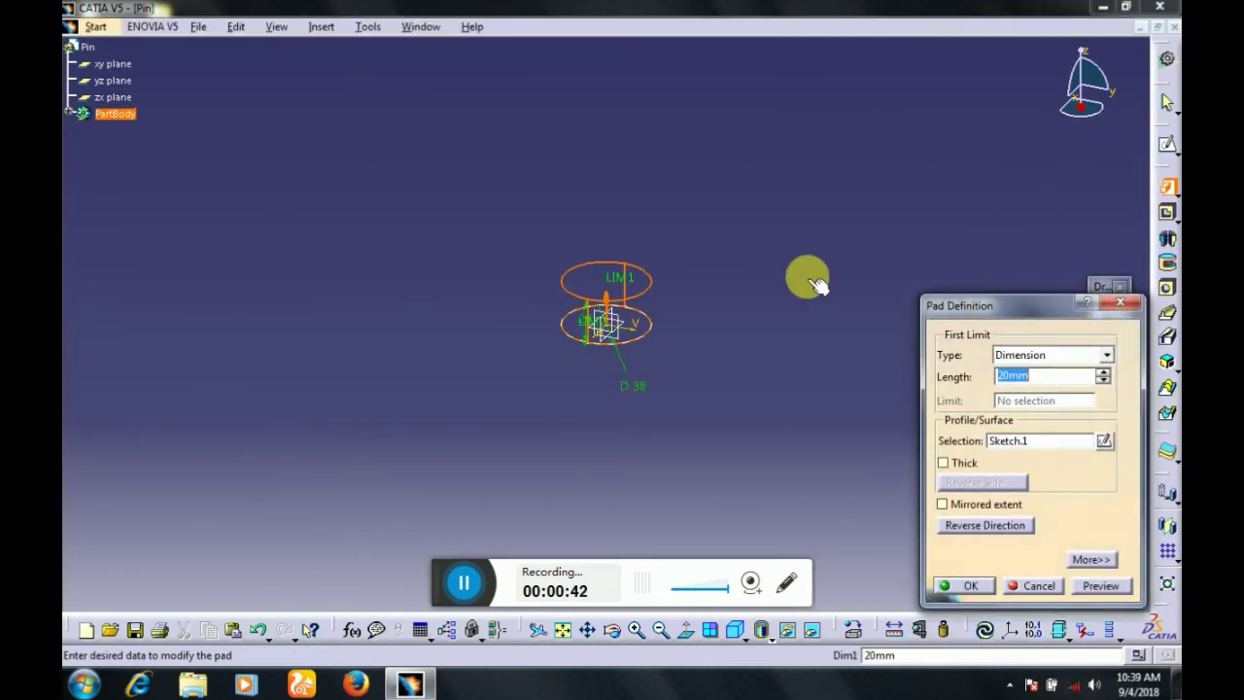
text(12)
key(Return)
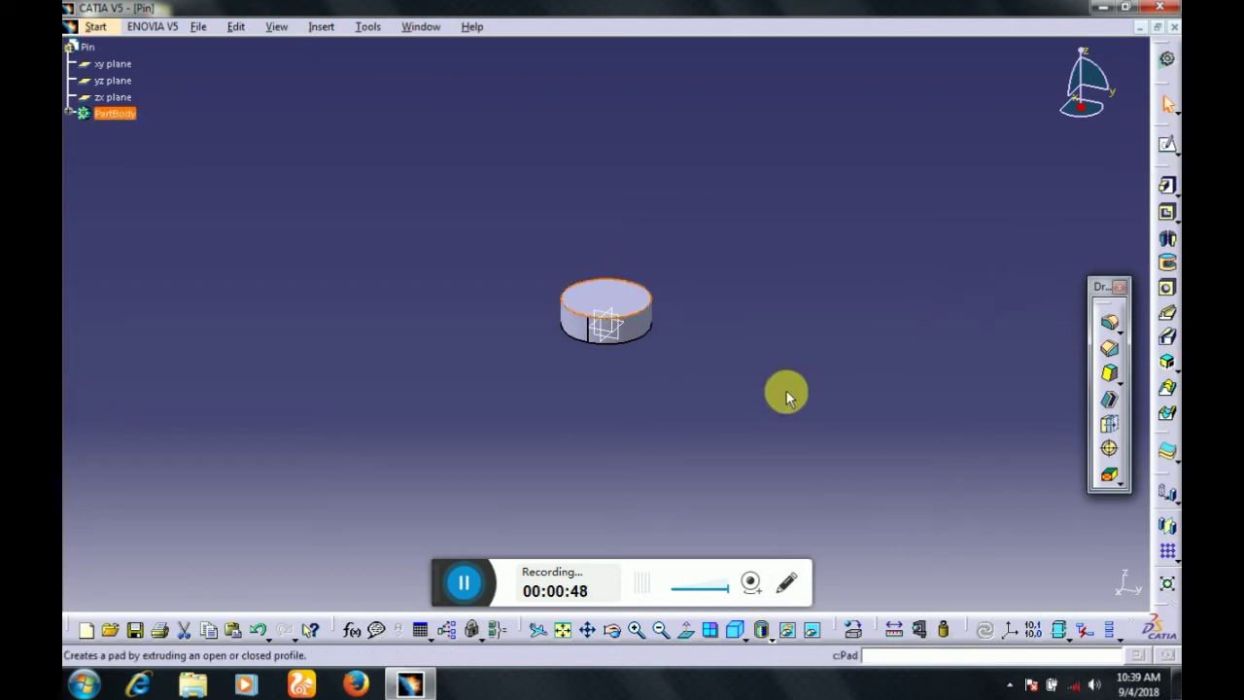
click(755, 379)
Open a sketch on the pin head's upper face, draw a concentric circle about 23 mm in diameter and dimension its diameter
middle_drag(603, 370, 598, 288)
click(598, 288)
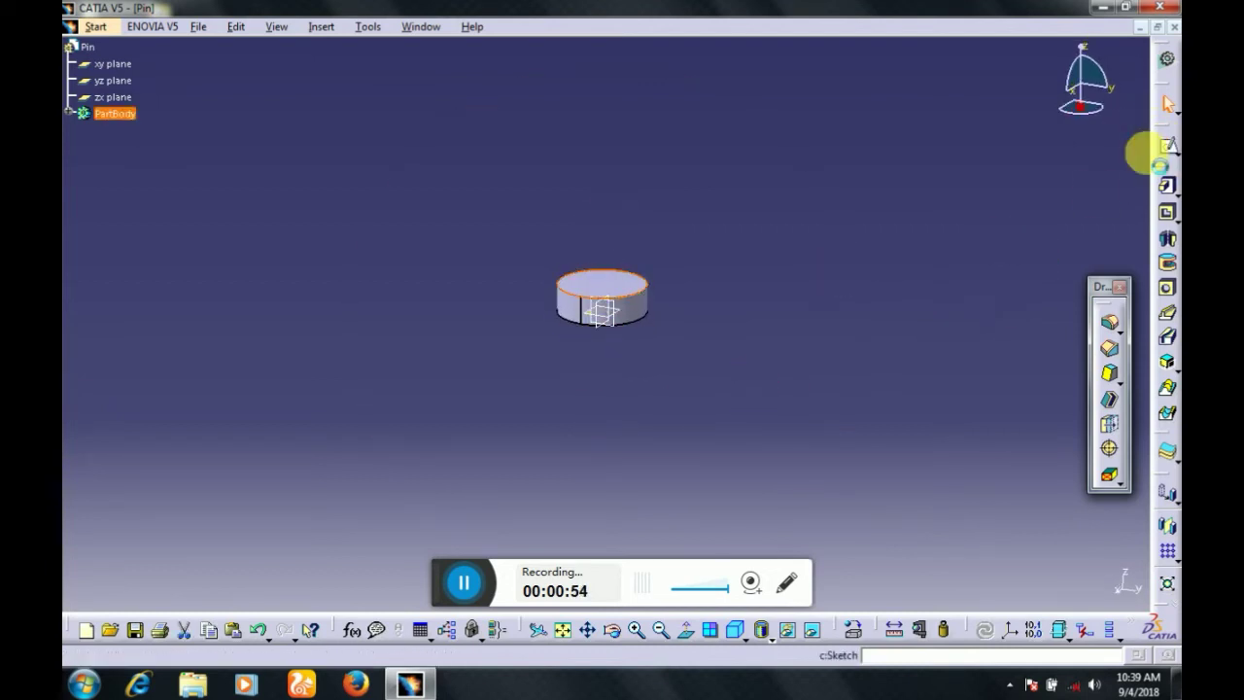
click(1164, 146)
click(1139, 353)
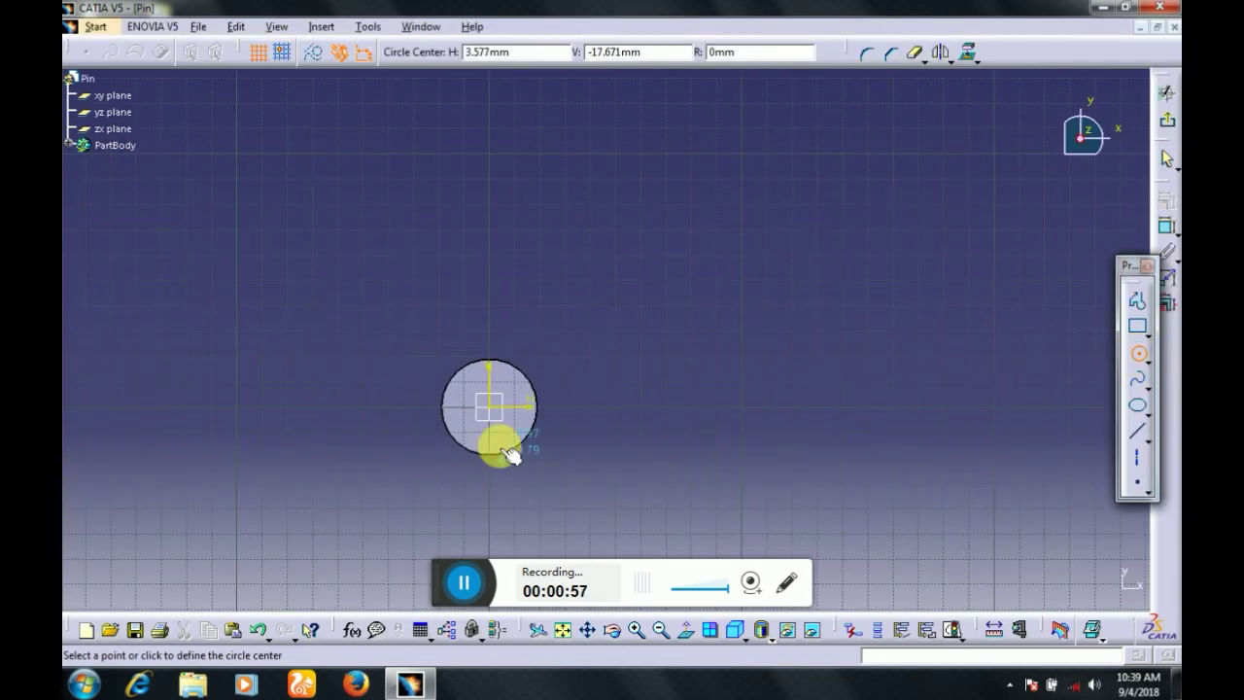
click(489, 406)
click(508, 426)
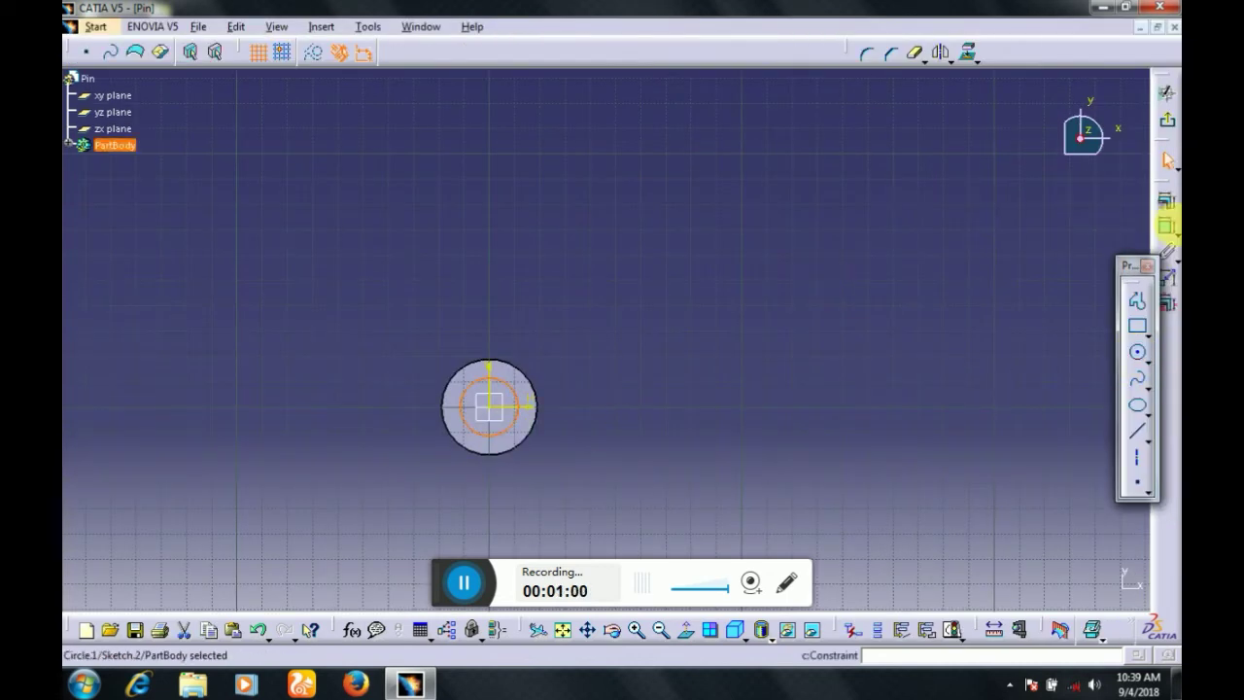
click(1166, 226)
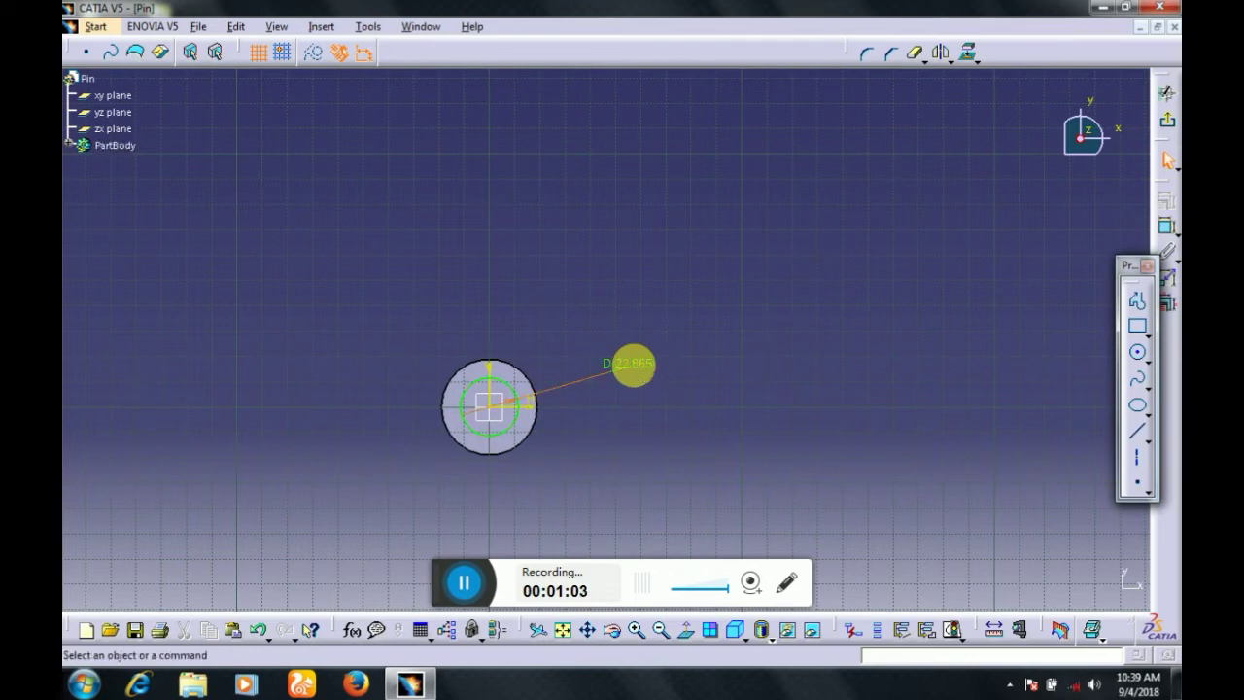
Set the diameter of the shank circle on the pin head to 24 mm
click(634, 363)
double_click(632, 365)
text(24)
key(Return)
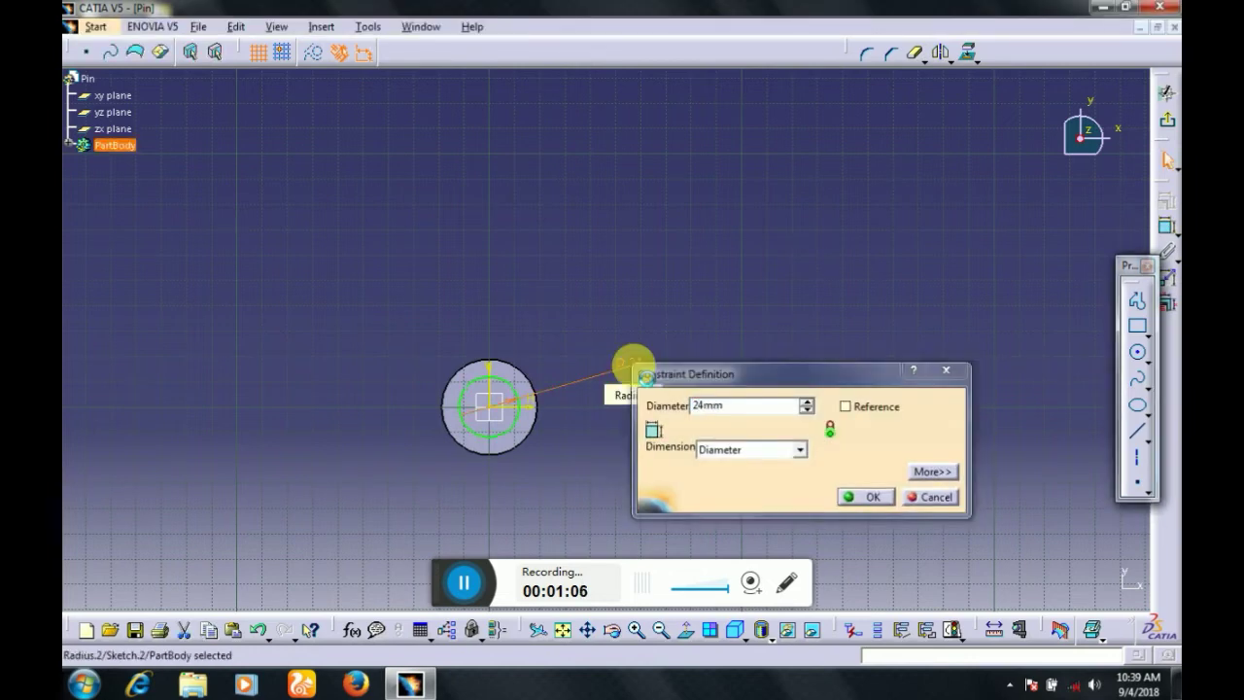
Exit the sketch and pad the 24 mm circle 80 mm to form the pin shank
click(1166, 120)
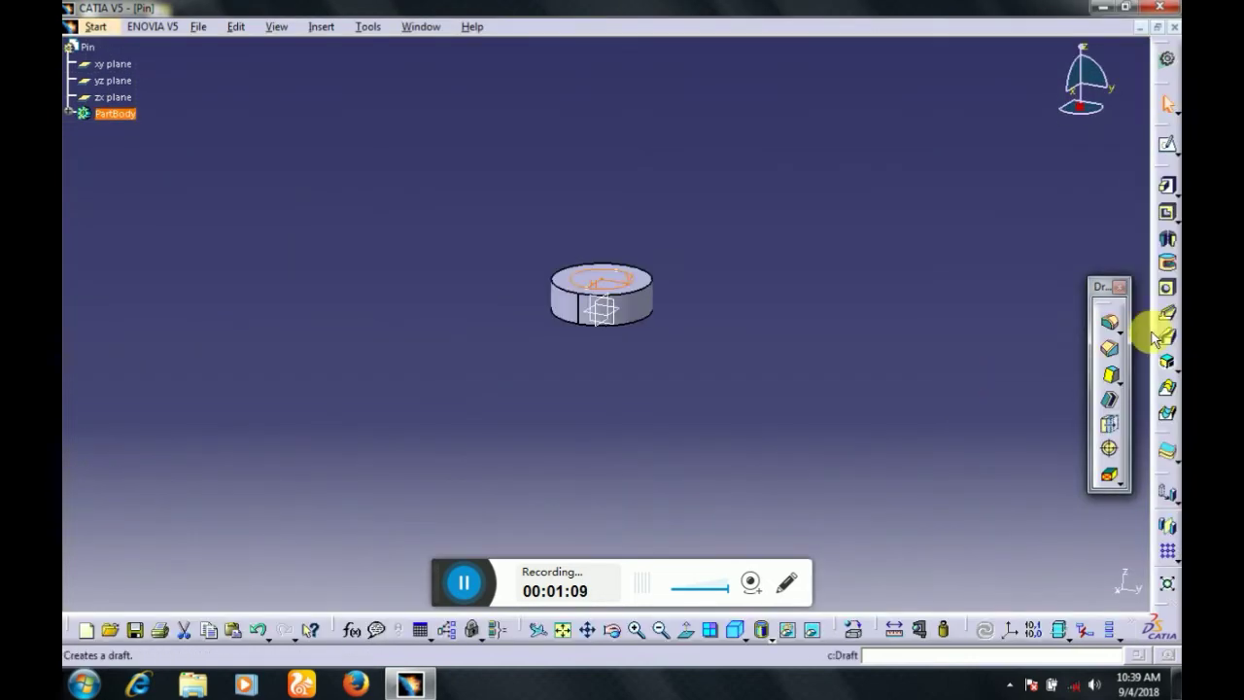
click(1169, 186)
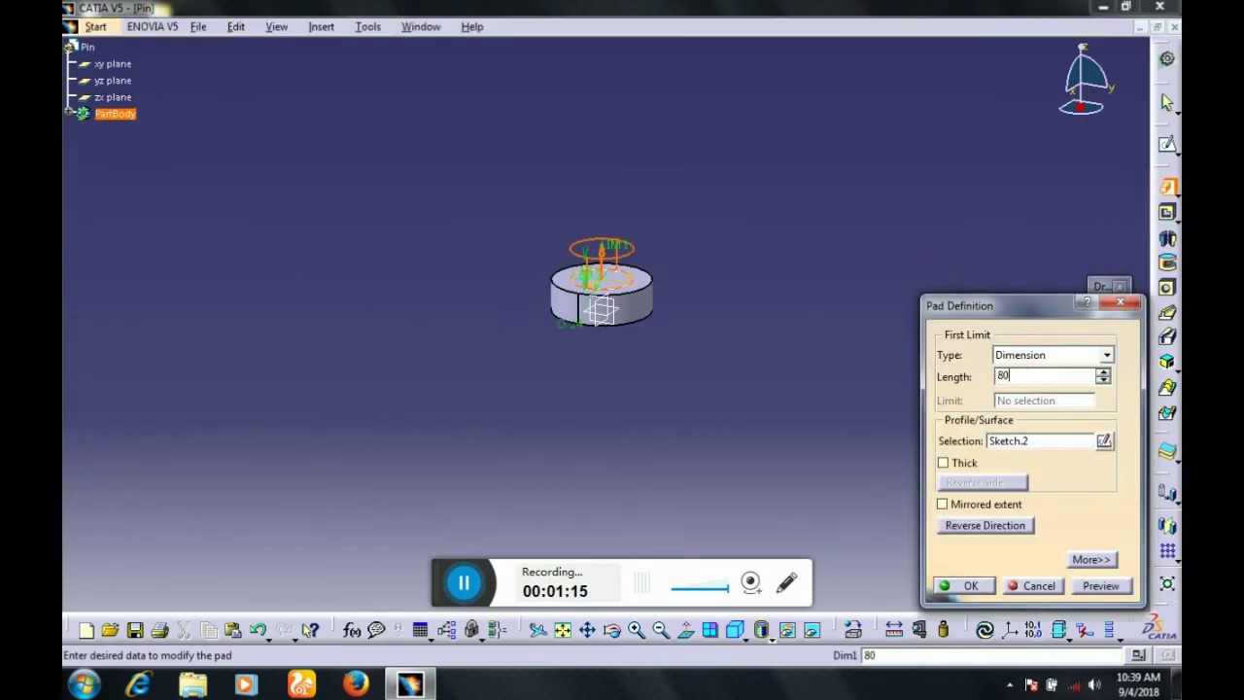
key(Return)
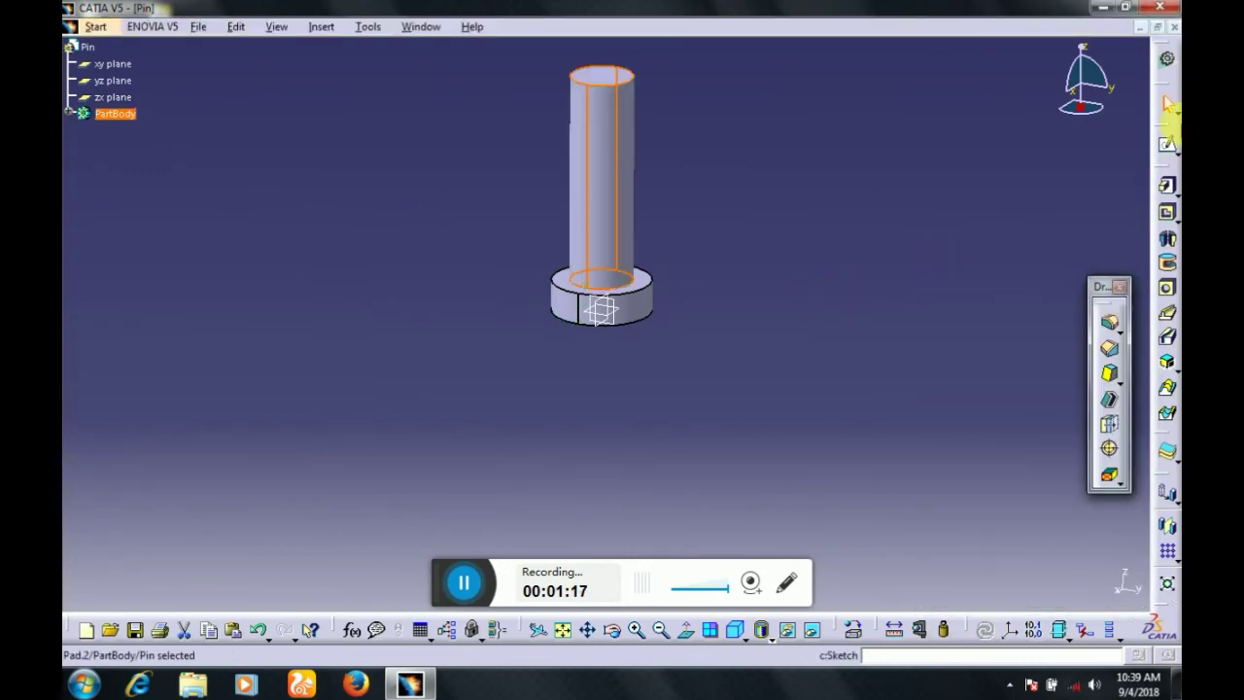
click(919, 280)
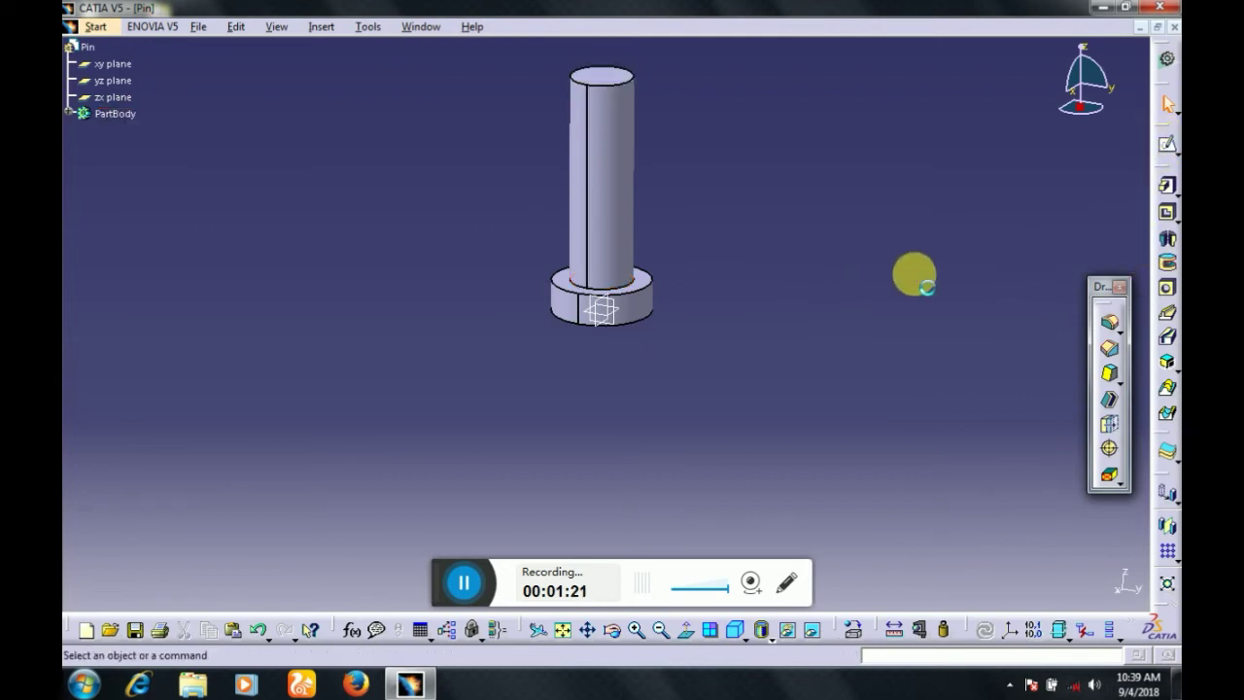
Open a sketch on the zx plane and draw a small circle on the shank's axis near its free end
click(598, 321)
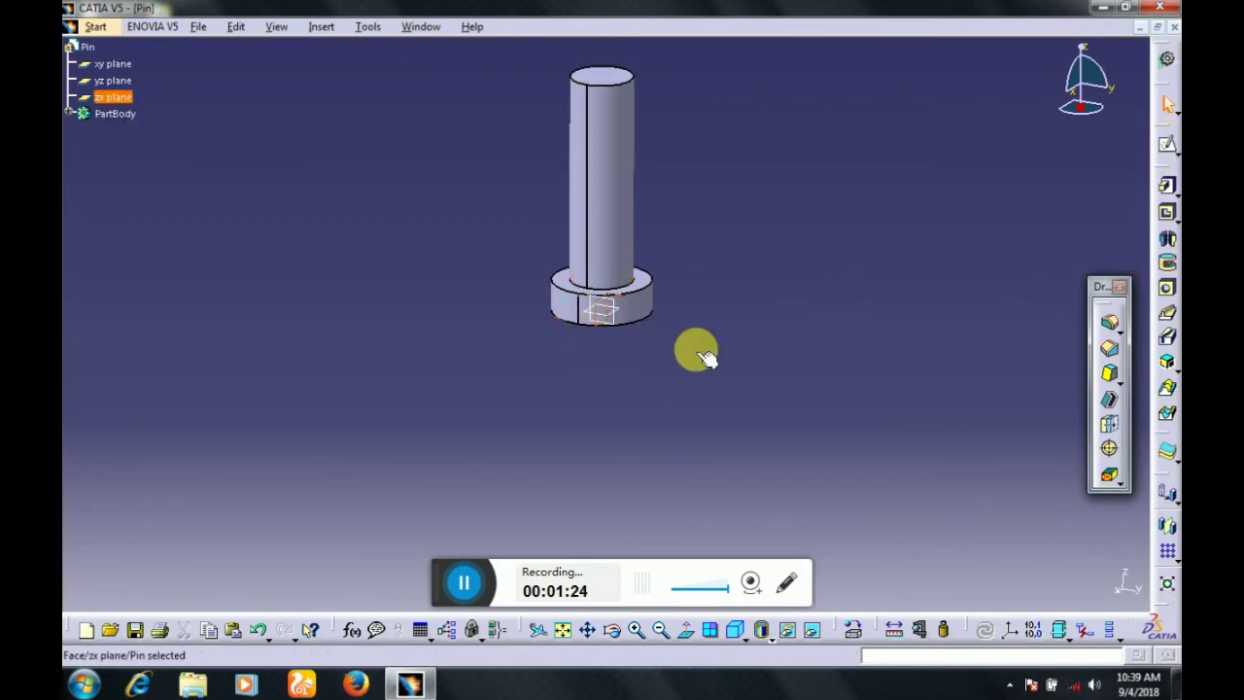
middle_drag(715, 275, 789, 330)
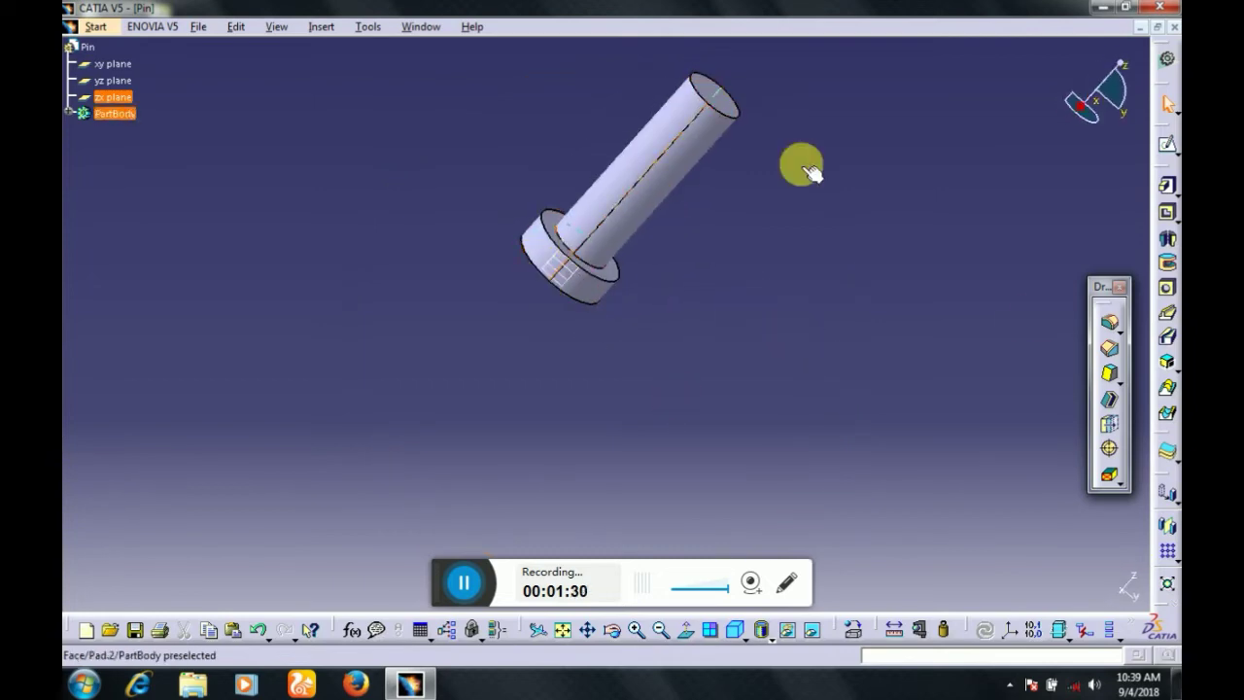
click(1168, 144)
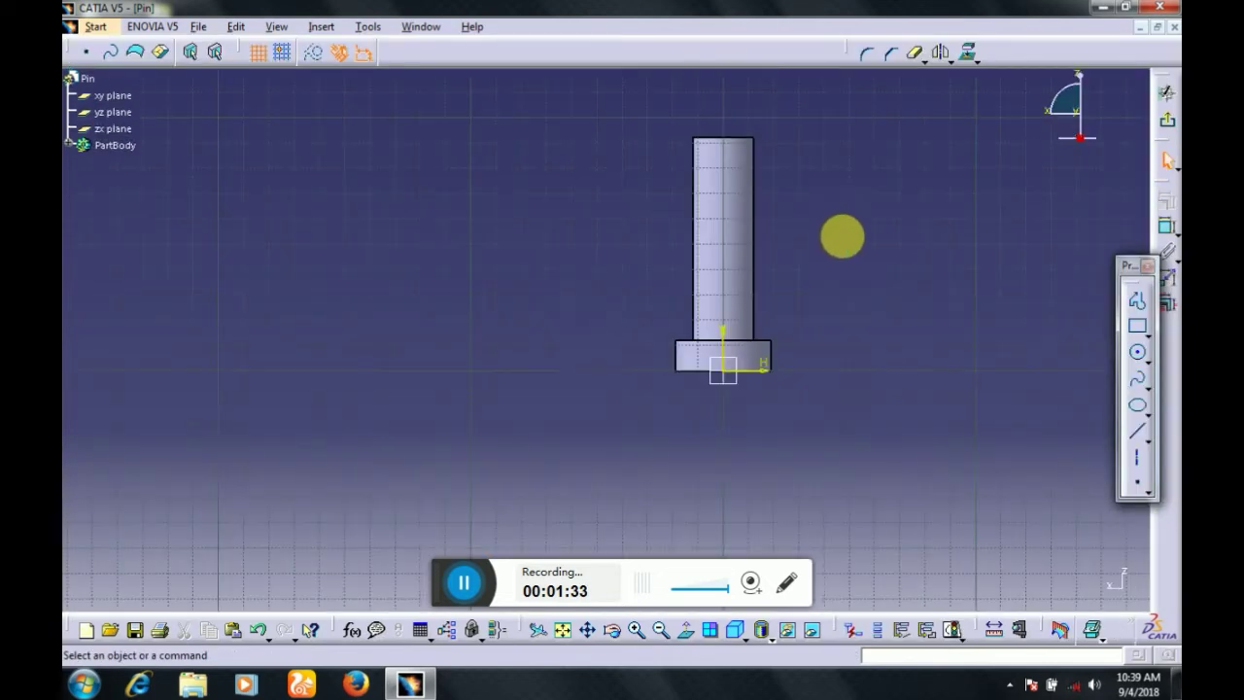
click(1137, 352)
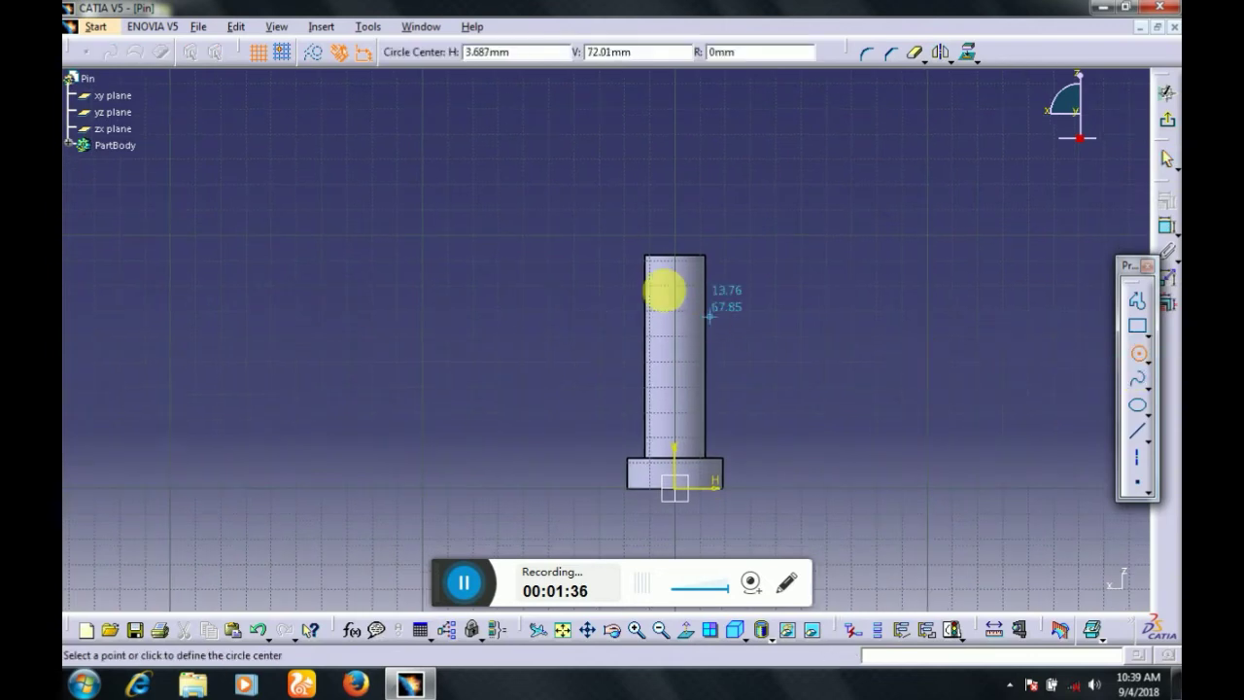
click(674, 274)
click(680, 268)
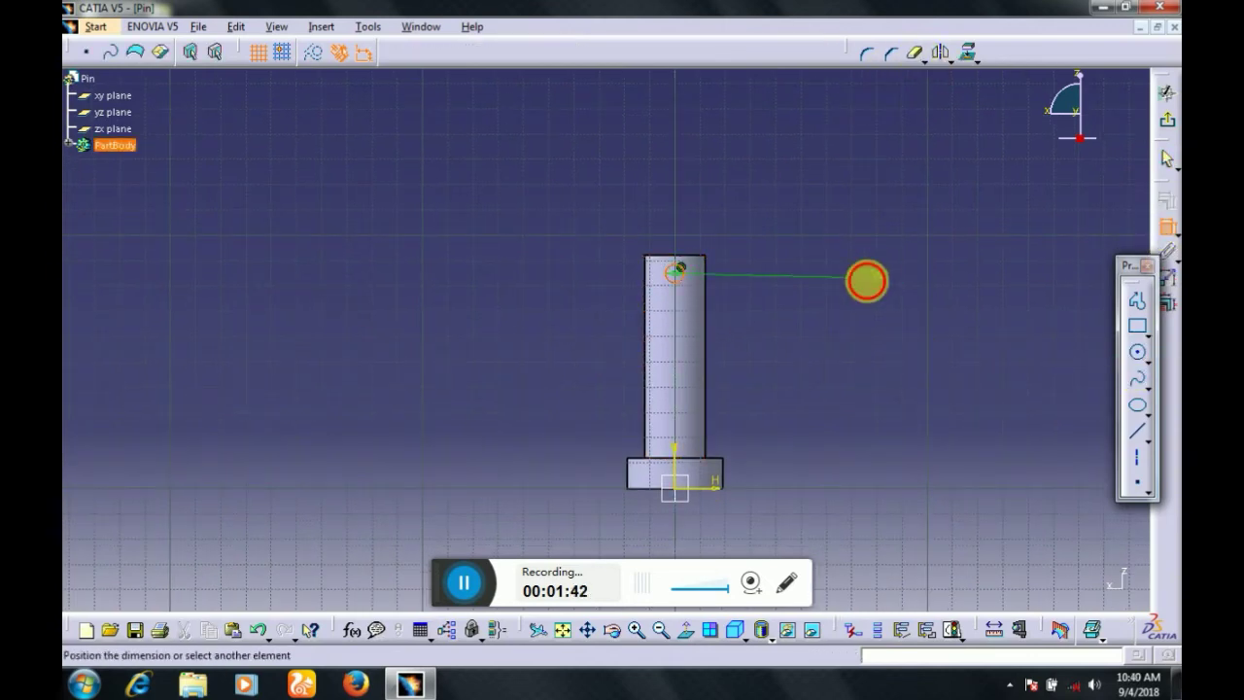
Dimension the small circle near the shank's end and set its diameter to 10 mm
double_click(871, 277)
text(10mm)
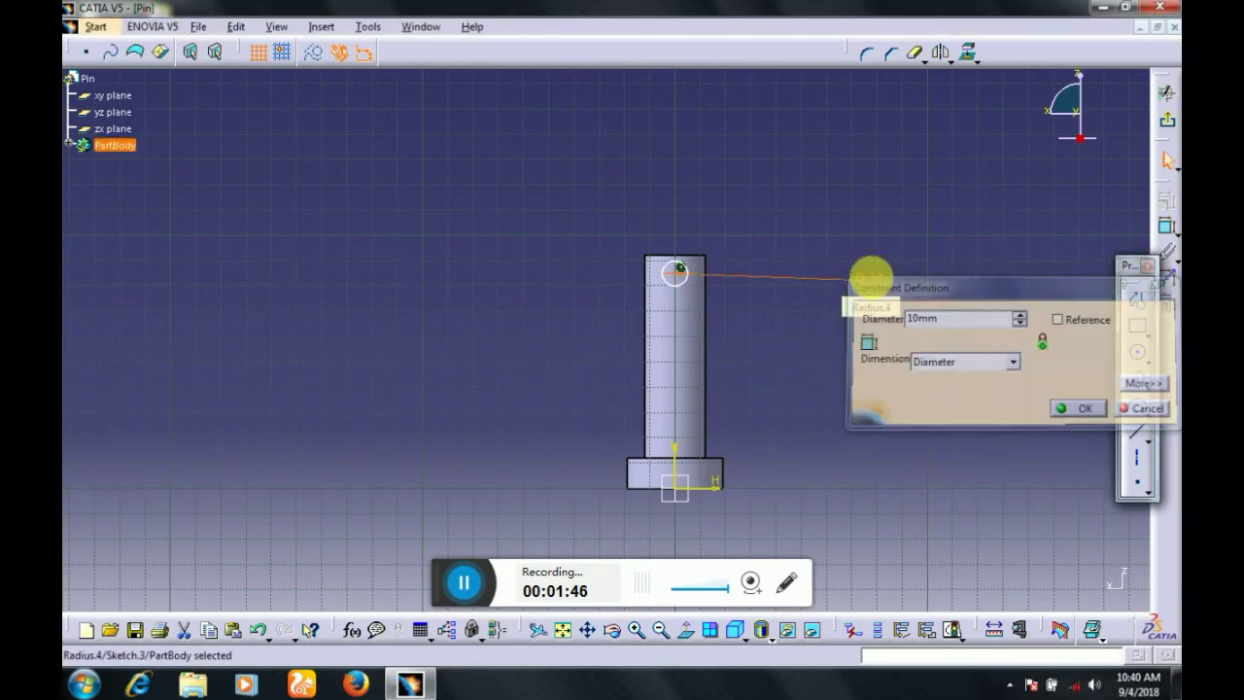
key(Return)
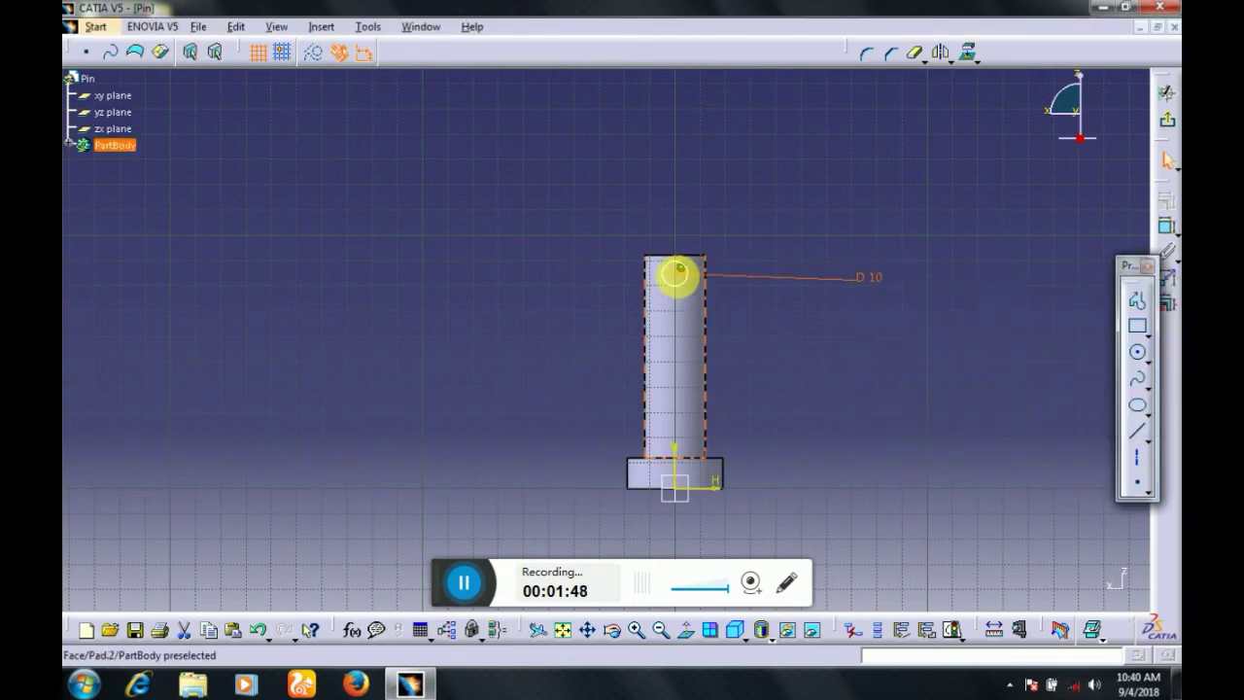
Dimension the circle's centre from the shank's end edge and set the distance to 10 mm
click(677, 275)
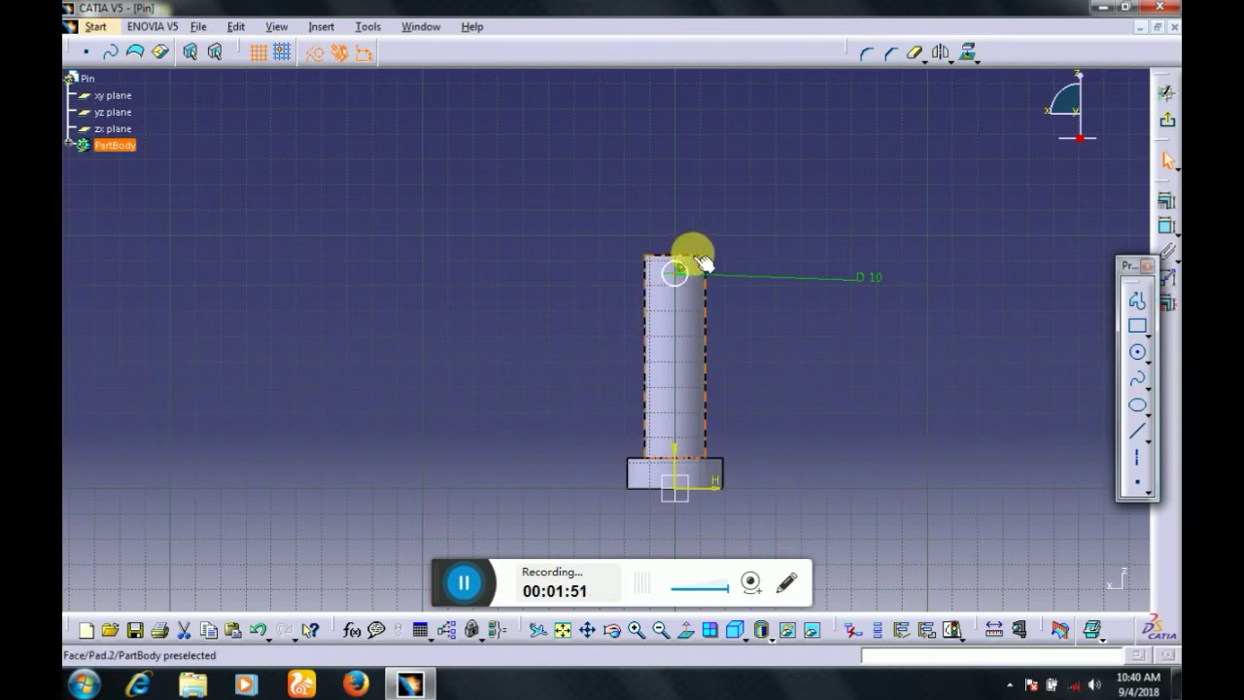
click(1167, 226)
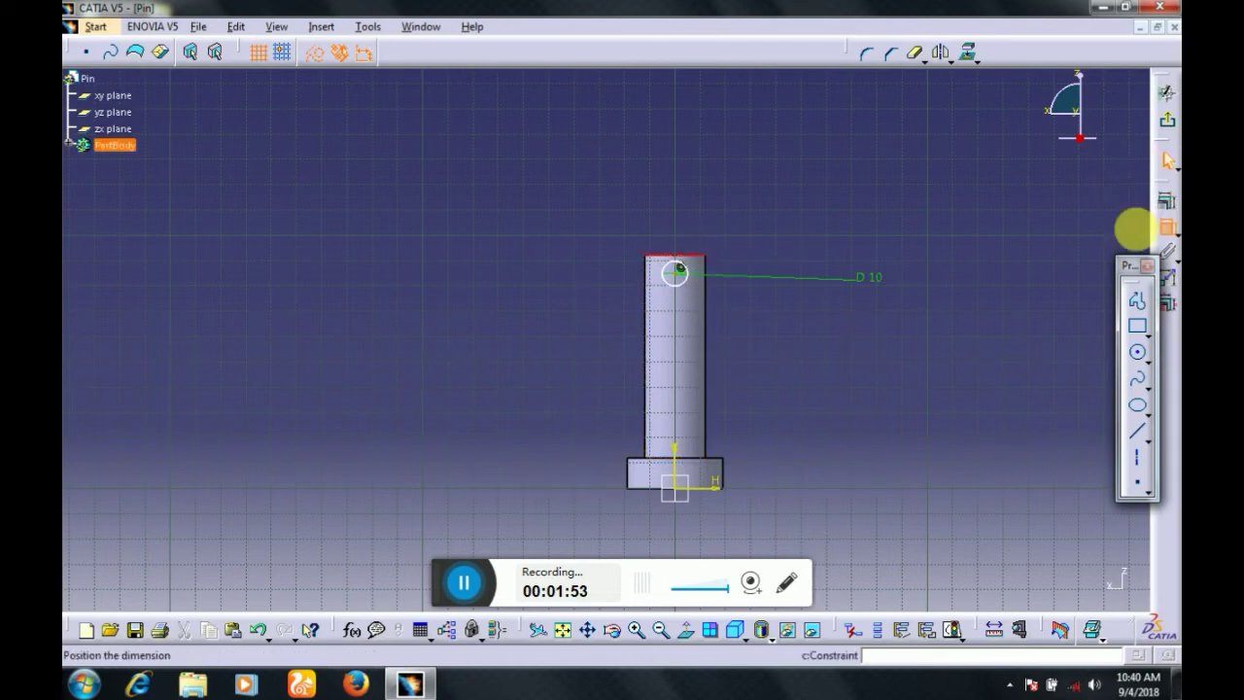
double_click(830, 258)
text(10)
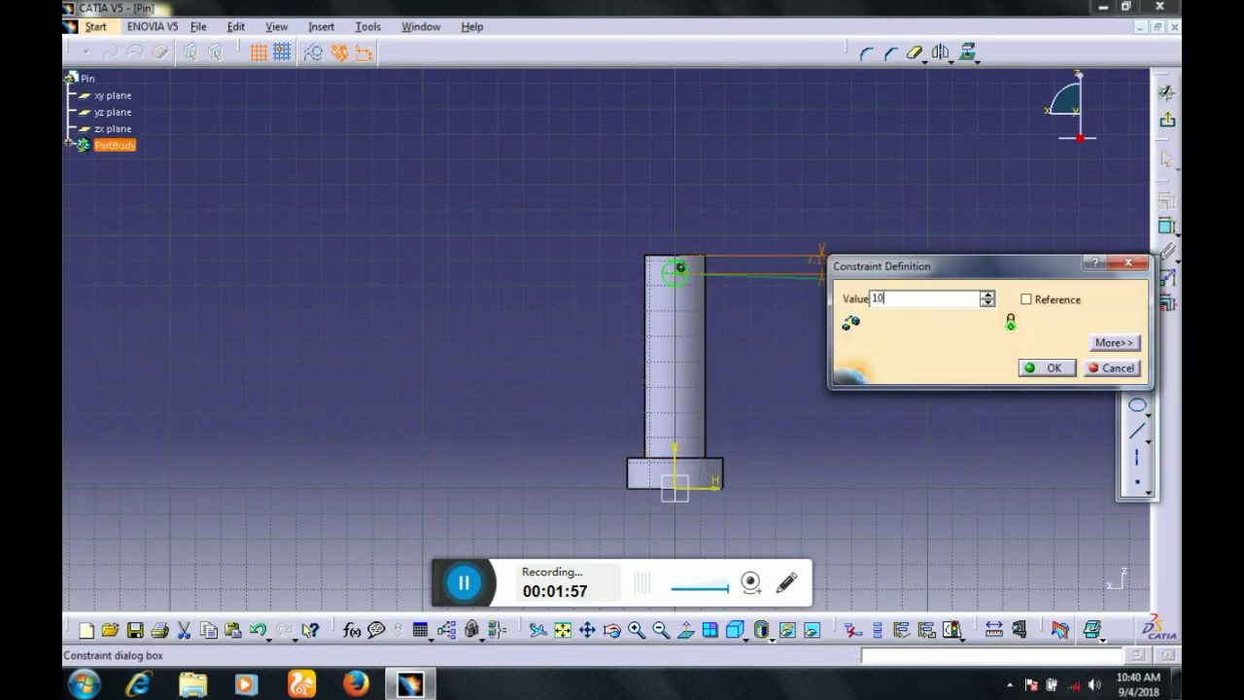
key(Return)
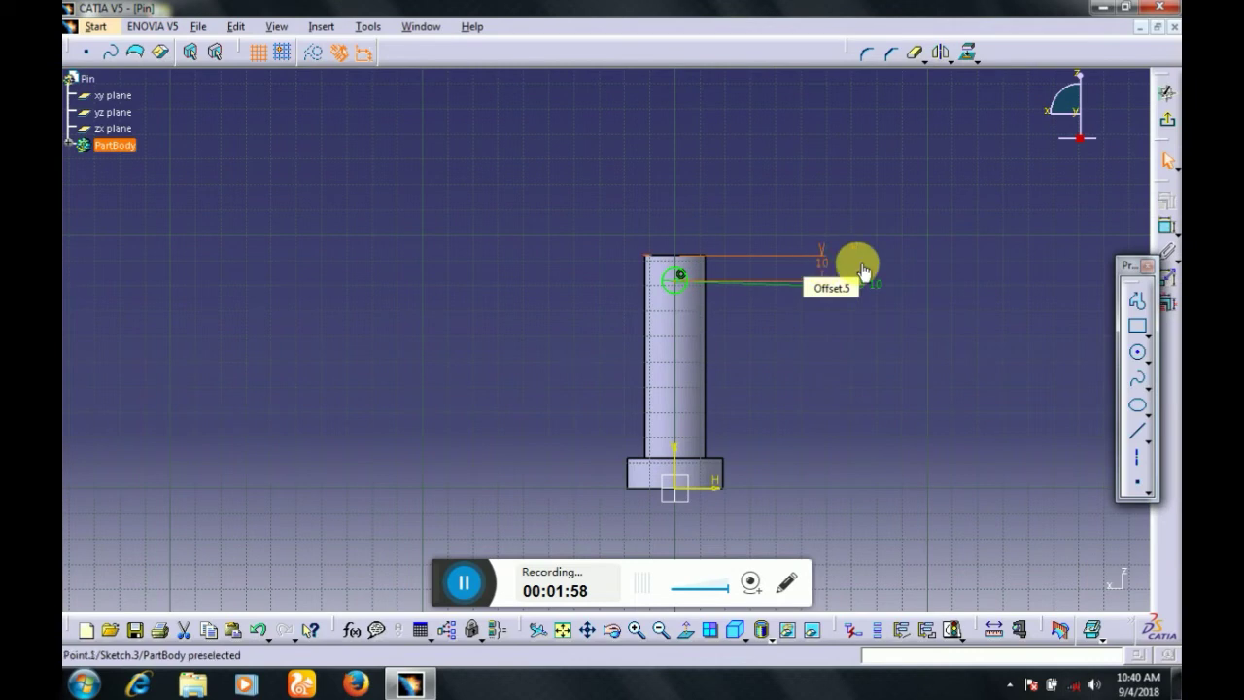
Exit the sketch and cut the 10 mm circle through the shank as an 80 mm pocket with reversed direction and mirrored extent
click(1161, 151)
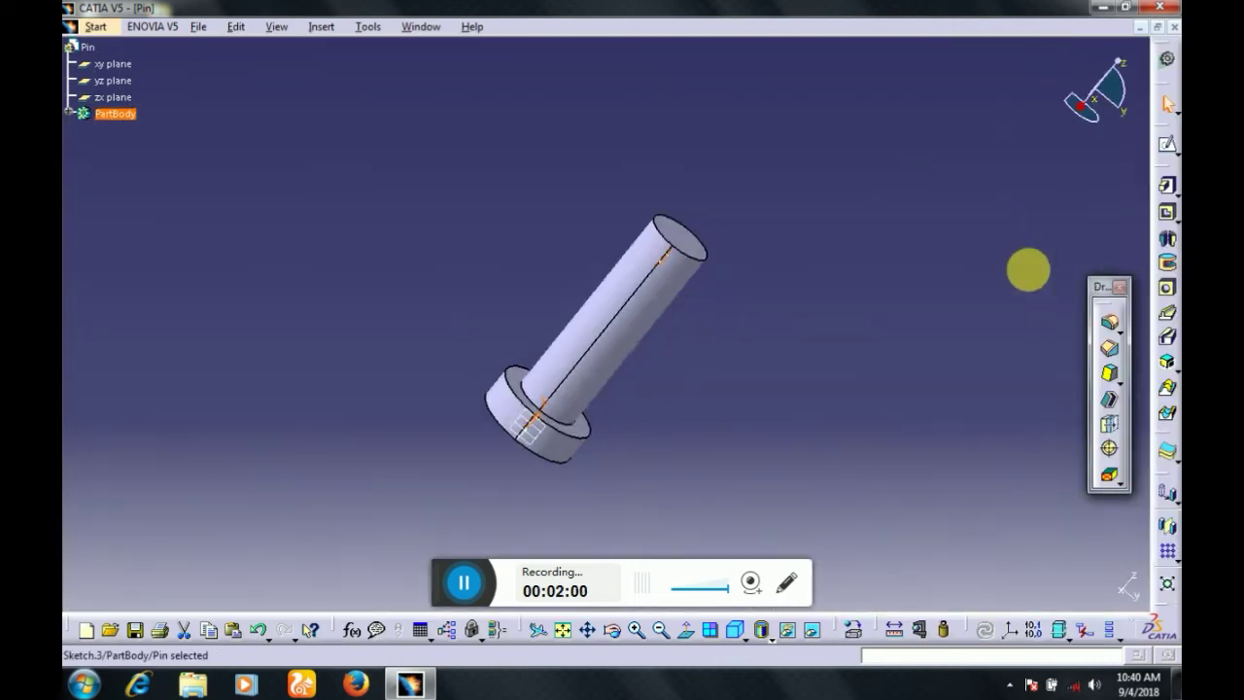
click(1167, 216)
click(977, 527)
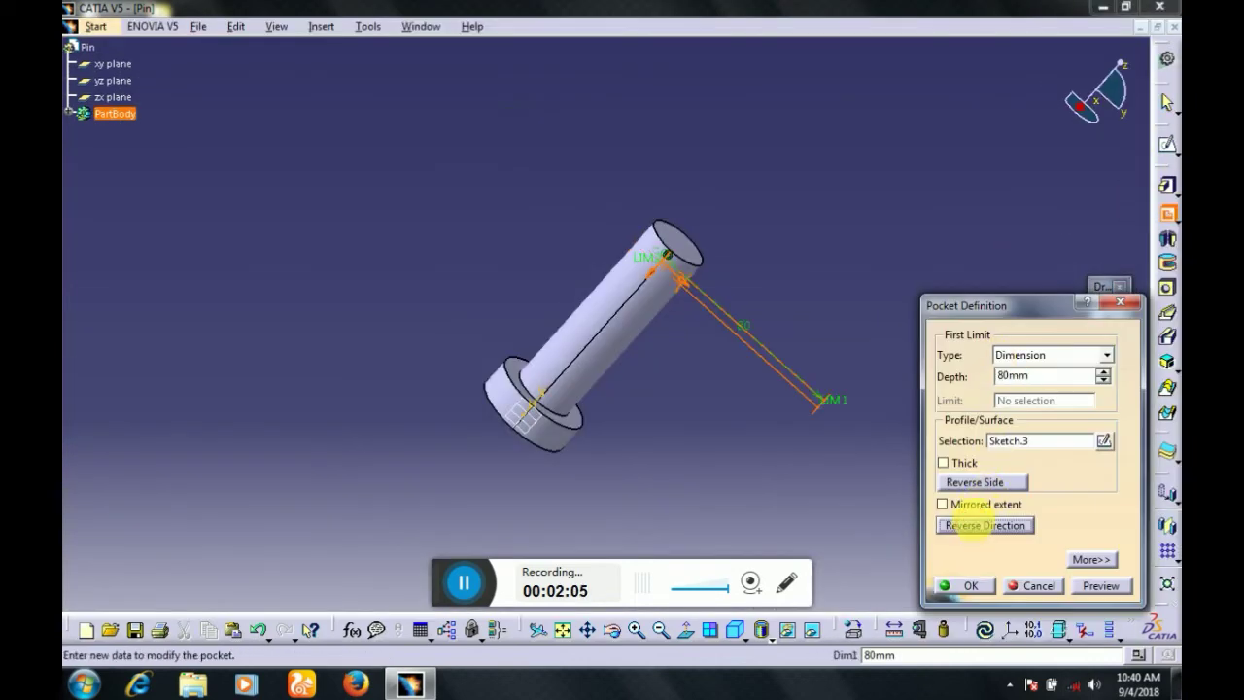
click(942, 504)
click(957, 585)
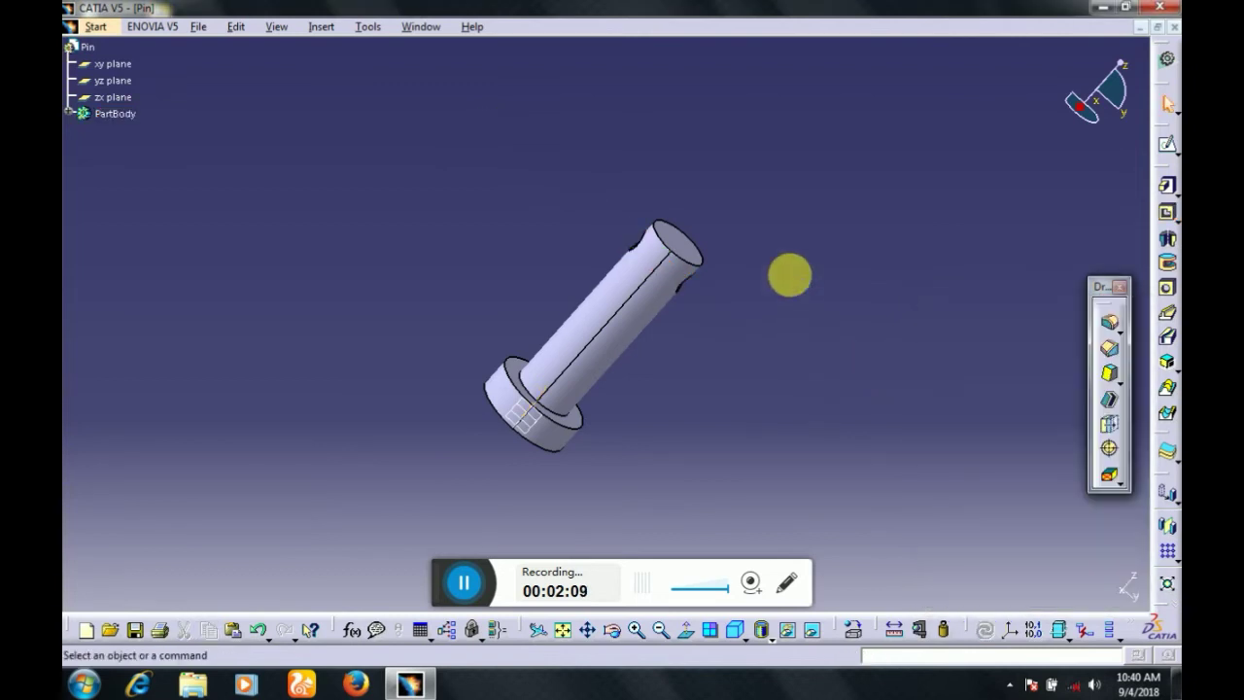
Fillet the outer edge of the pin head's end face with a 2 mm radius and save the part
middle_drag(608, 284, 717, 359)
click(486, 410)
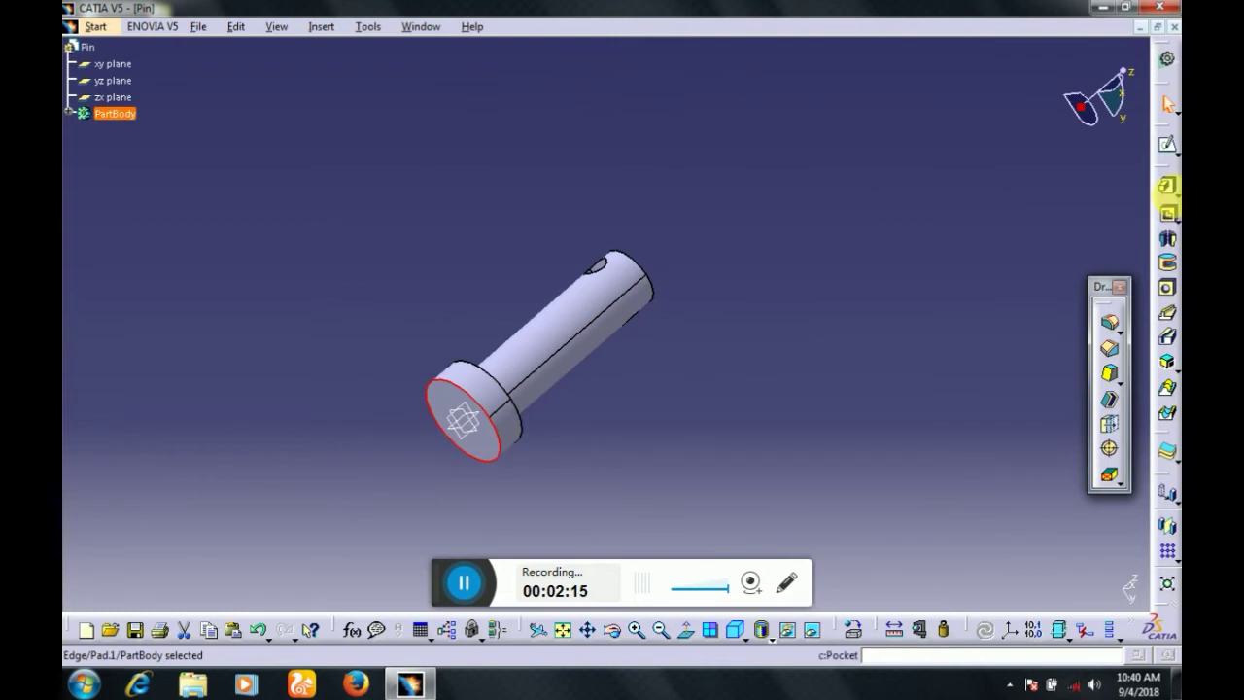
click(1109, 322)
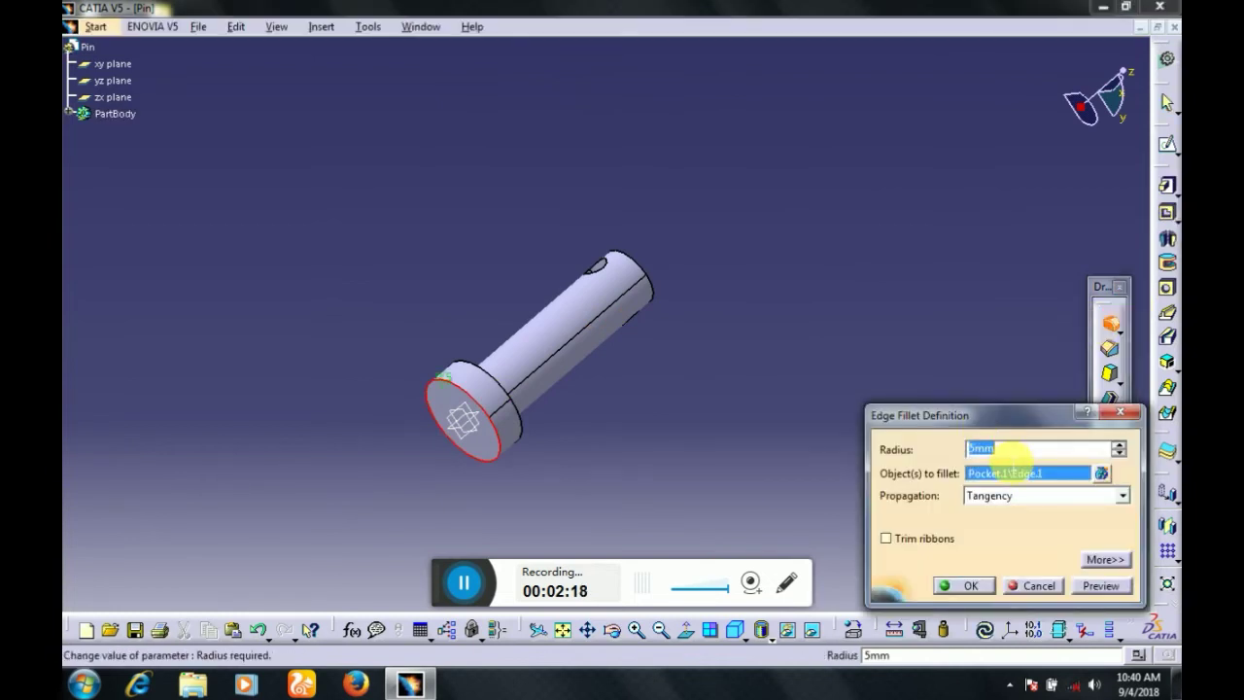
text(2)
click(950, 584)
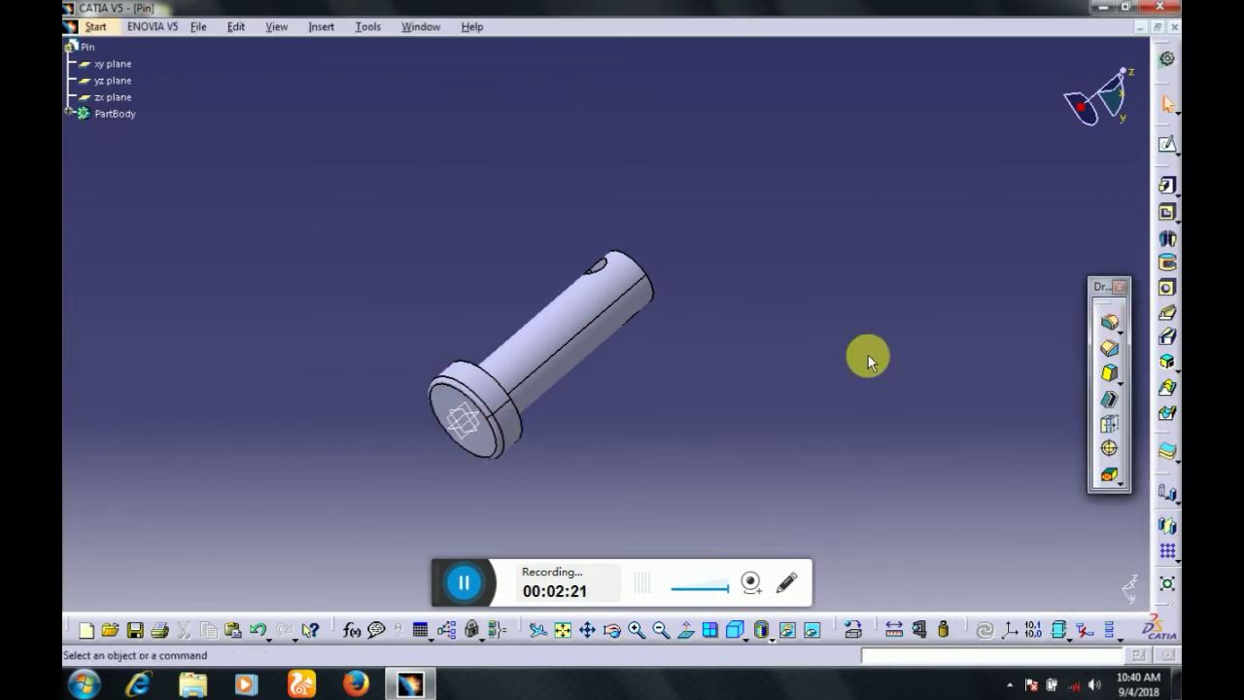
middle_drag(868, 355, 738, 372)
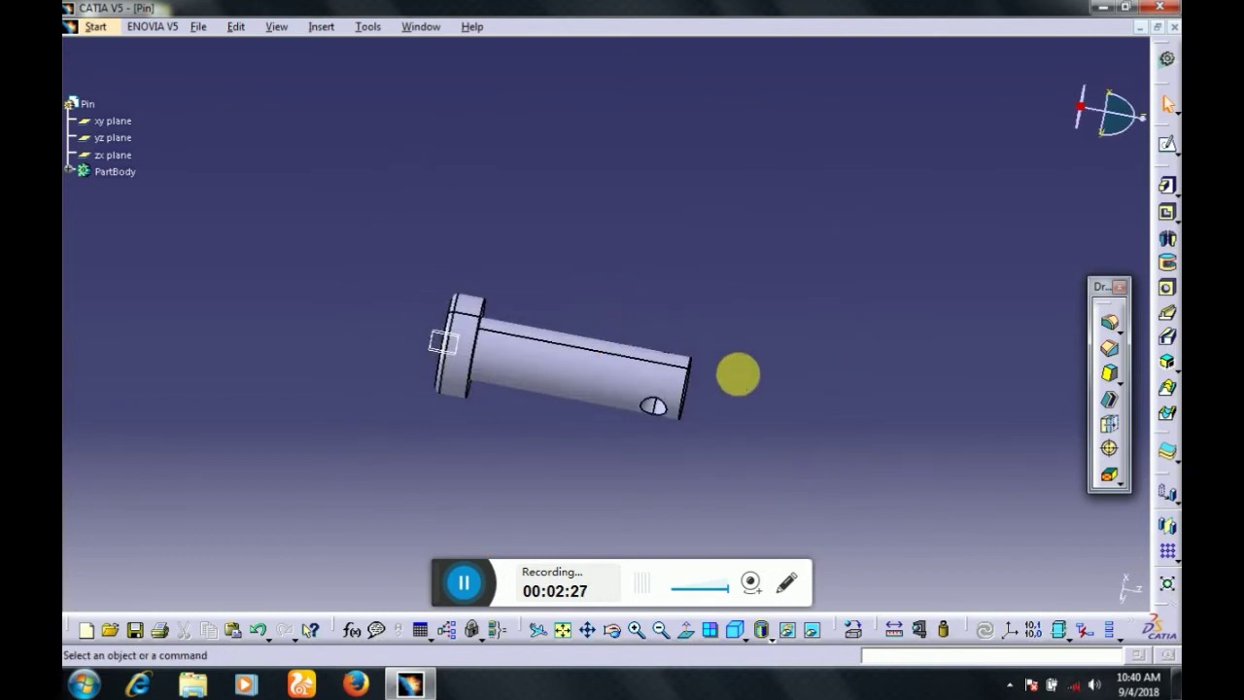
key(ctrl+s)
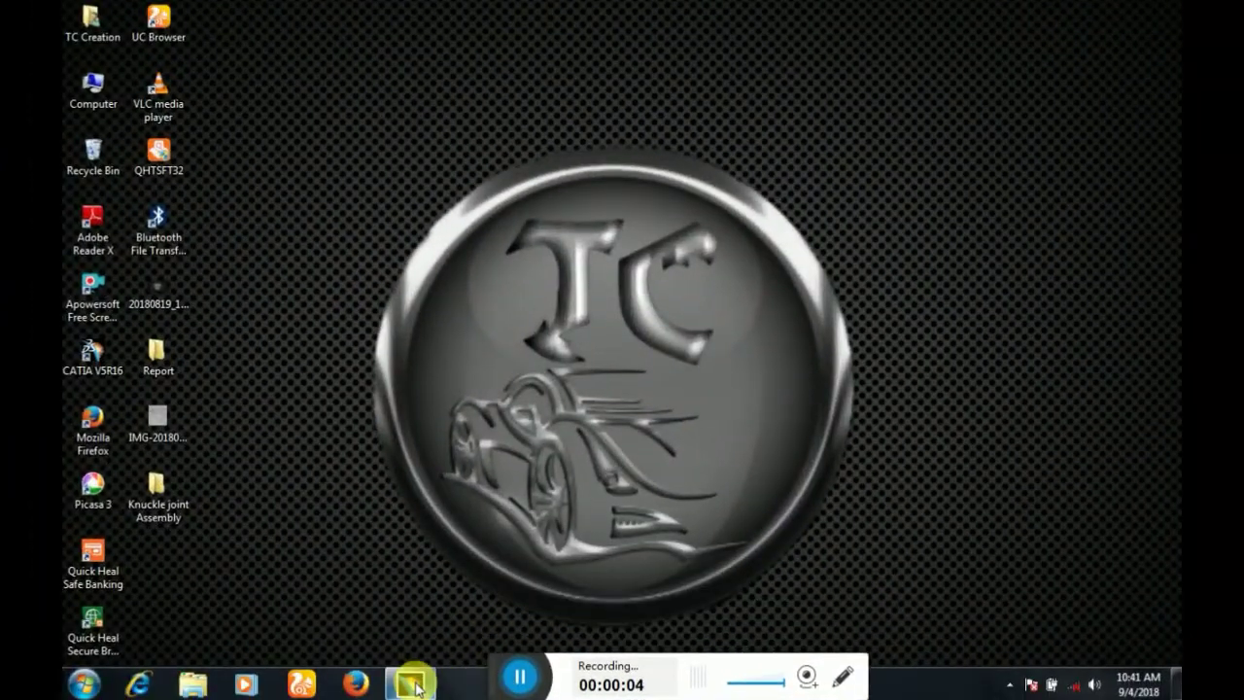
Bring up the empty CATIA window and start a new product in the Assembly Design workbench
click(412, 685)
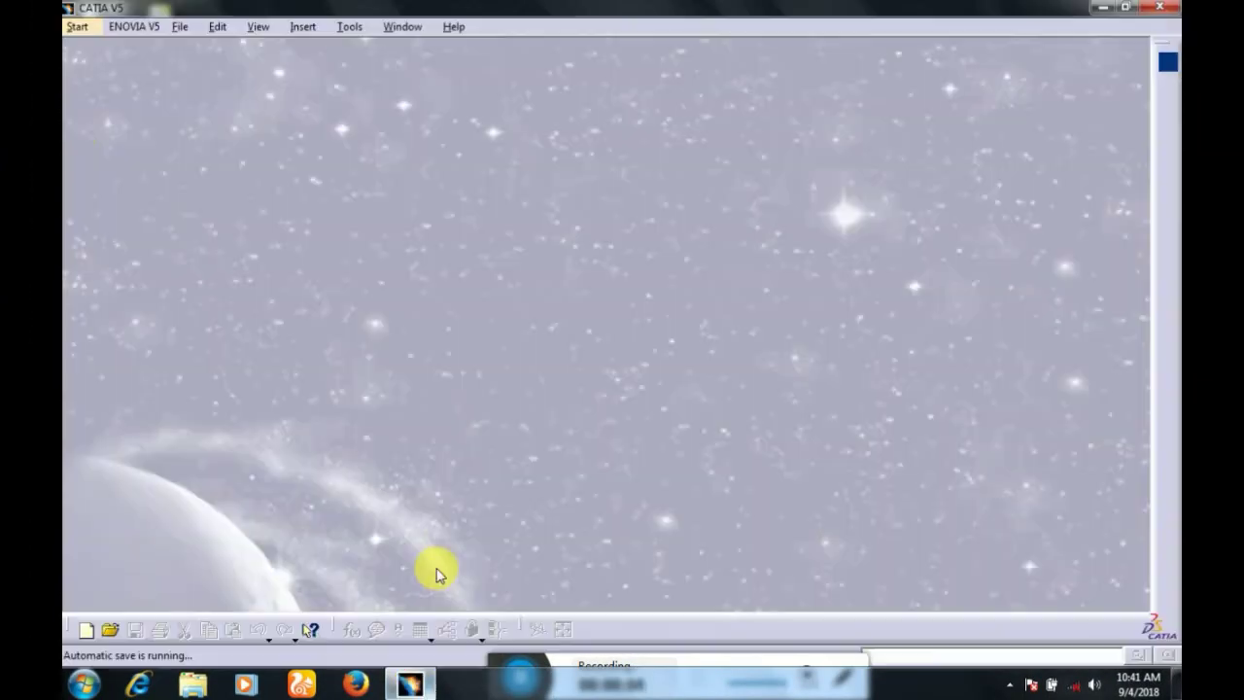
click(84, 35)
mouse_move(161, 68)
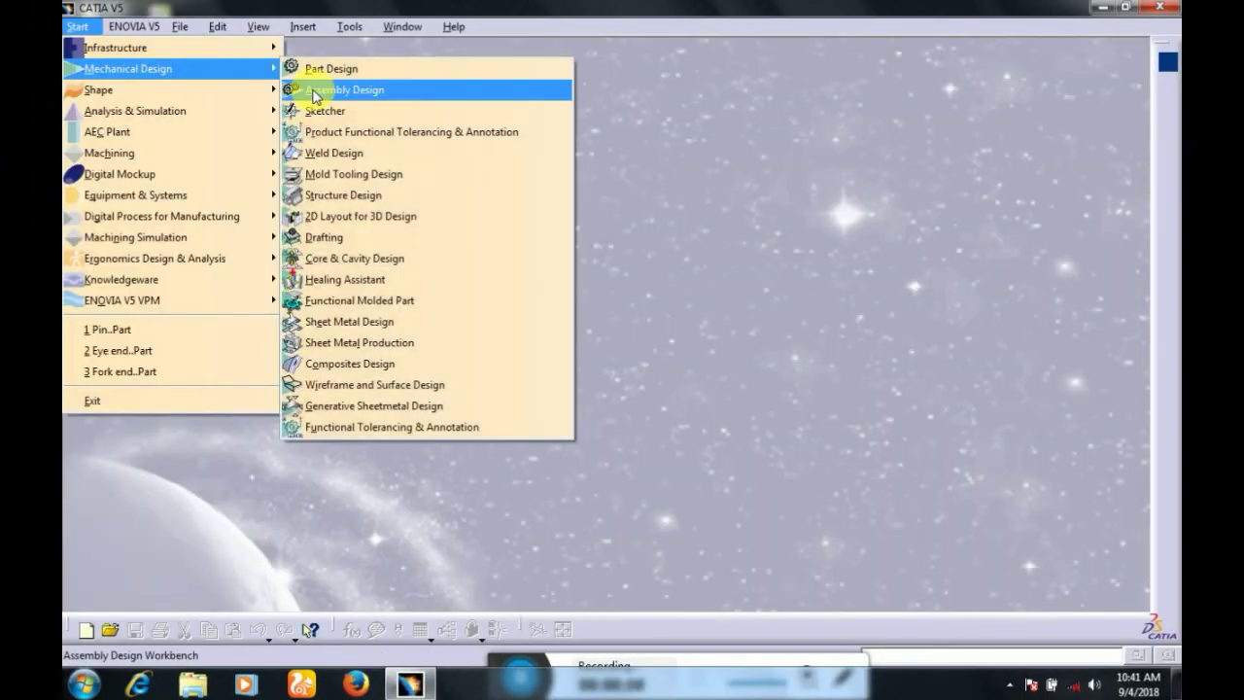
click(305, 89)
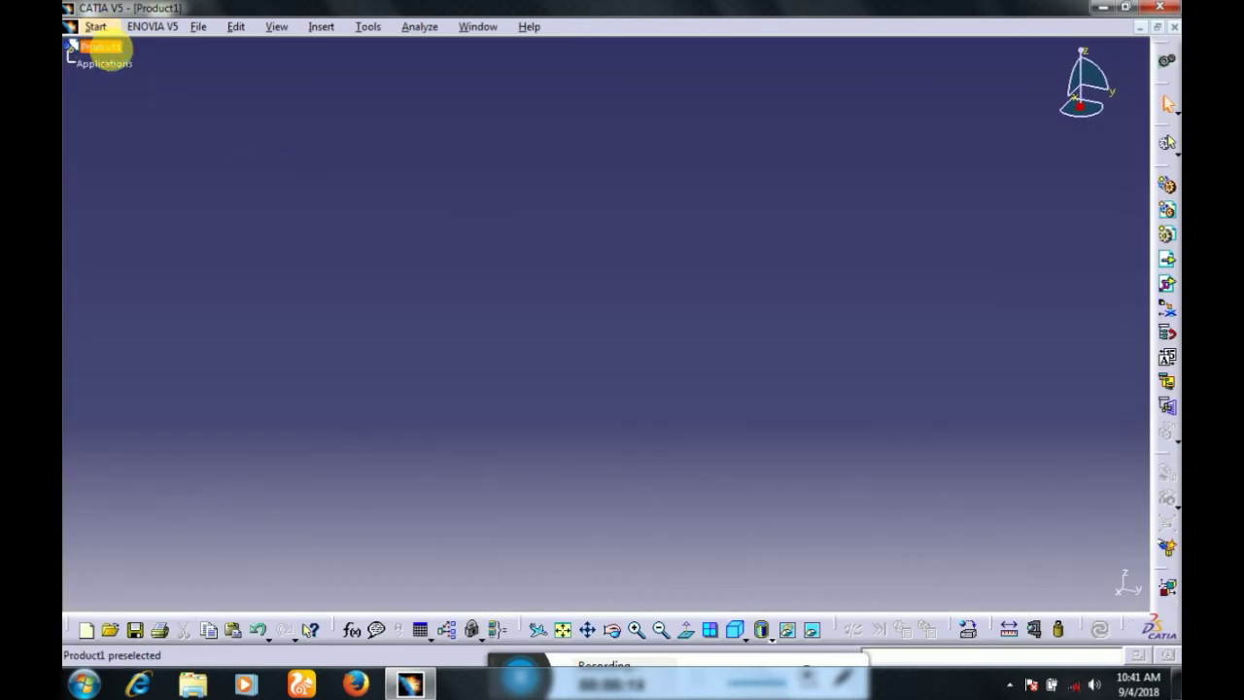
Insert the existing components Eye end, Fork end and Pin from the Knuckle joint Assembly folder into Product1
right_click(103, 48)
mouse_move(180, 317)
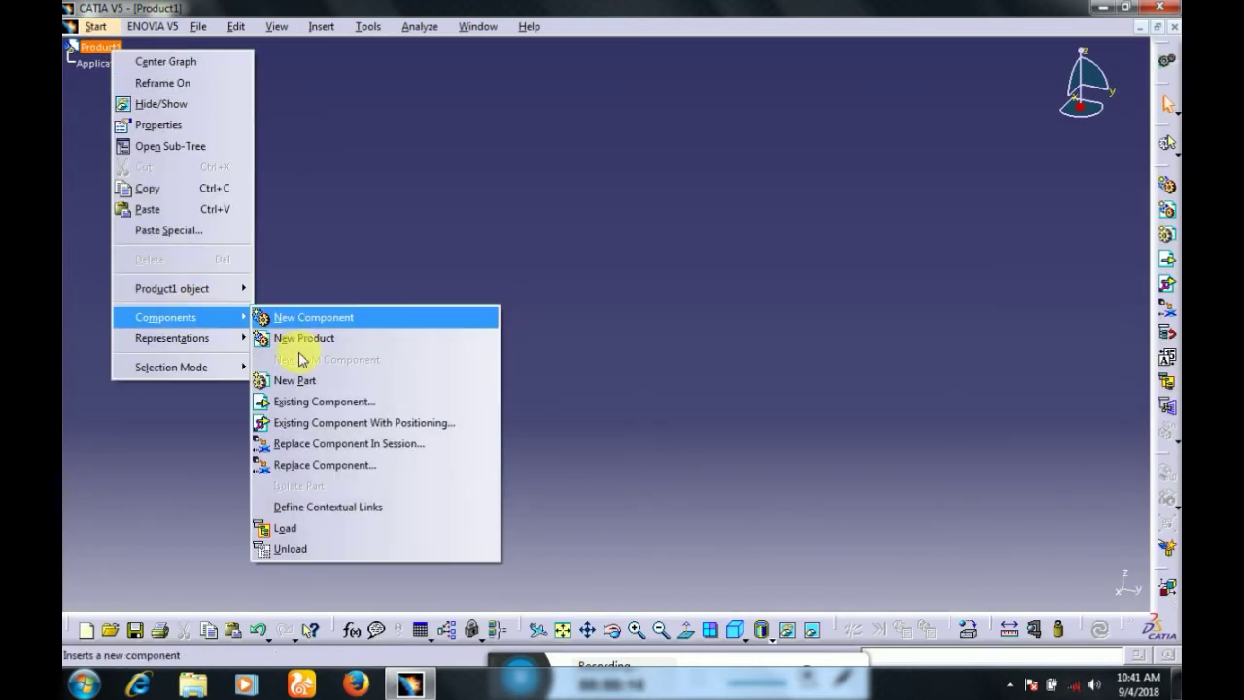
click(307, 401)
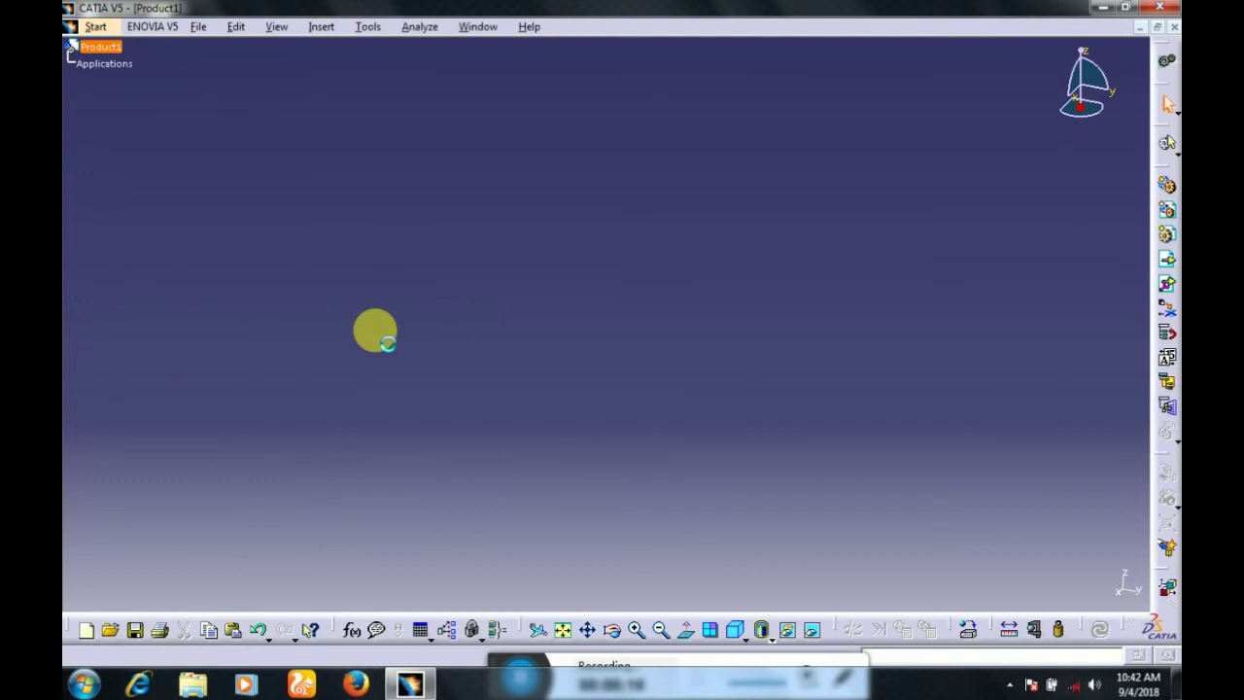
drag(615, 333, 542, 236)
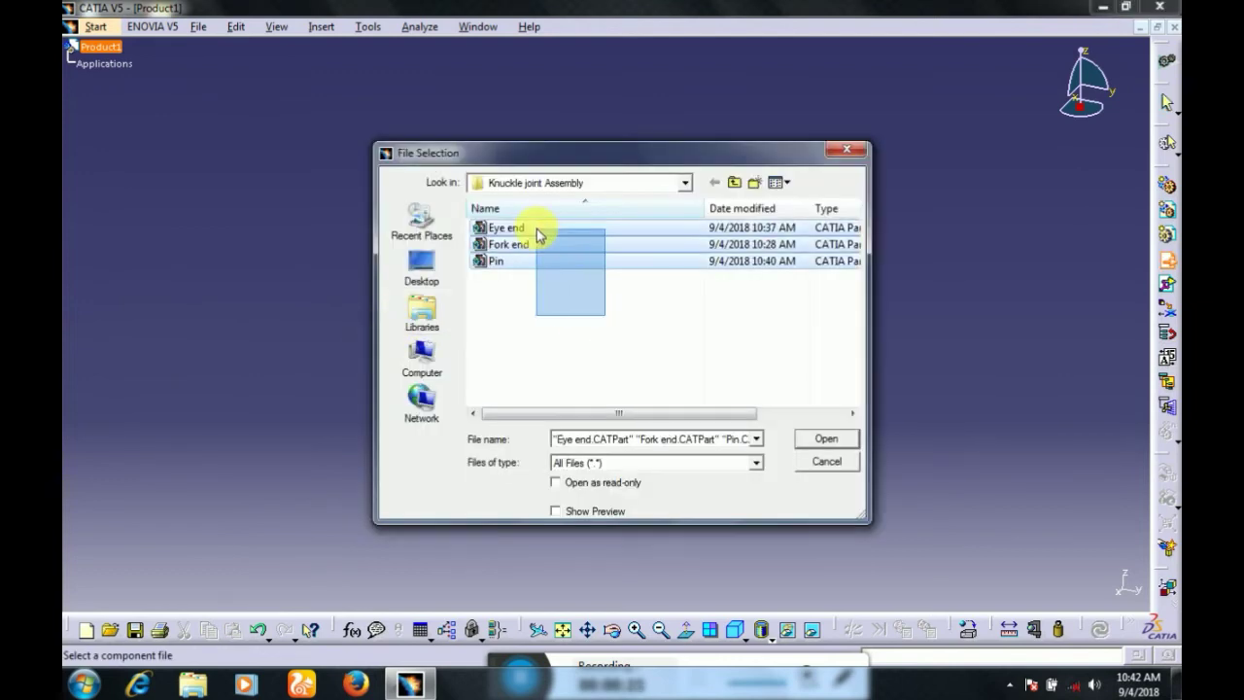
click(816, 443)
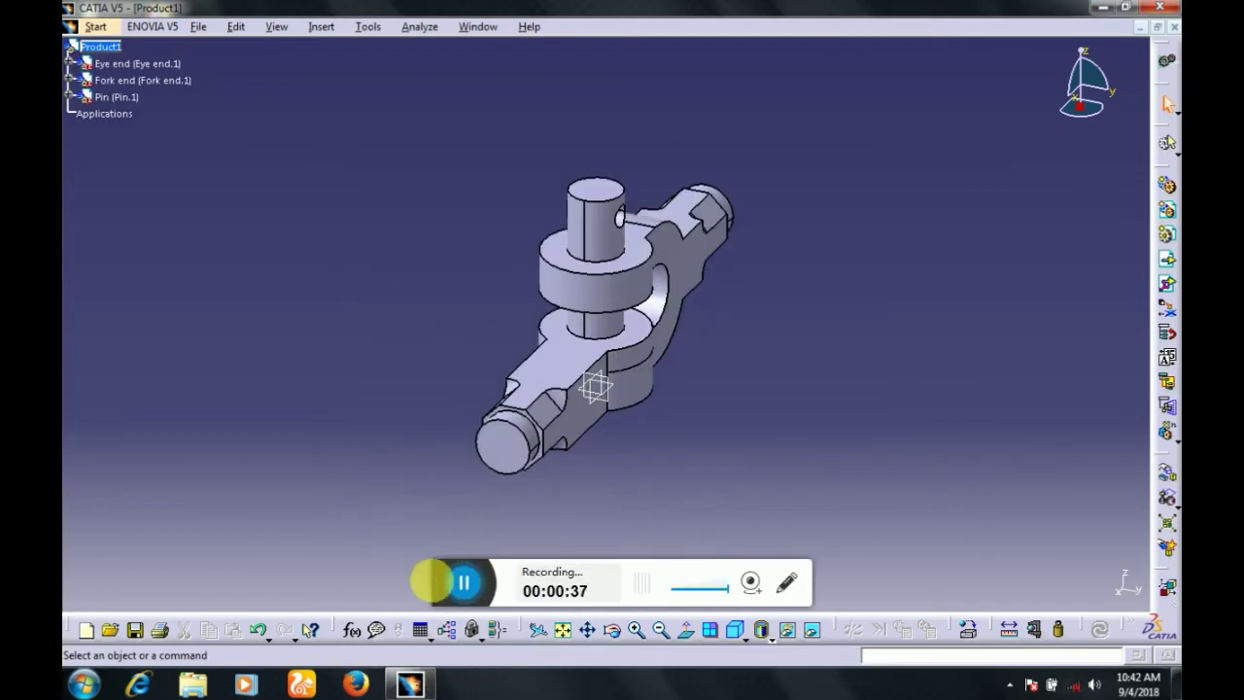
Dock the product structure, constraint and move tool sets in a horizontal row above the model view
drag(430, 580, 459, 635)
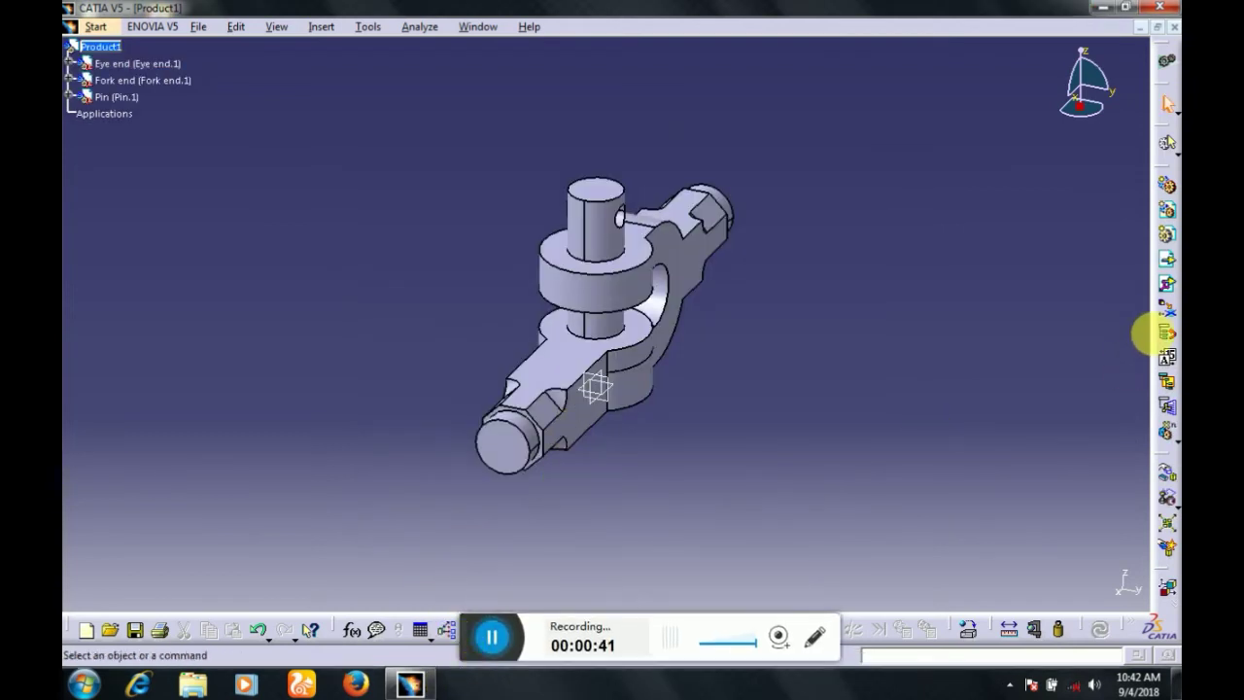
drag(1162, 167, 930, 28)
drag(1165, 384, 676, 48)
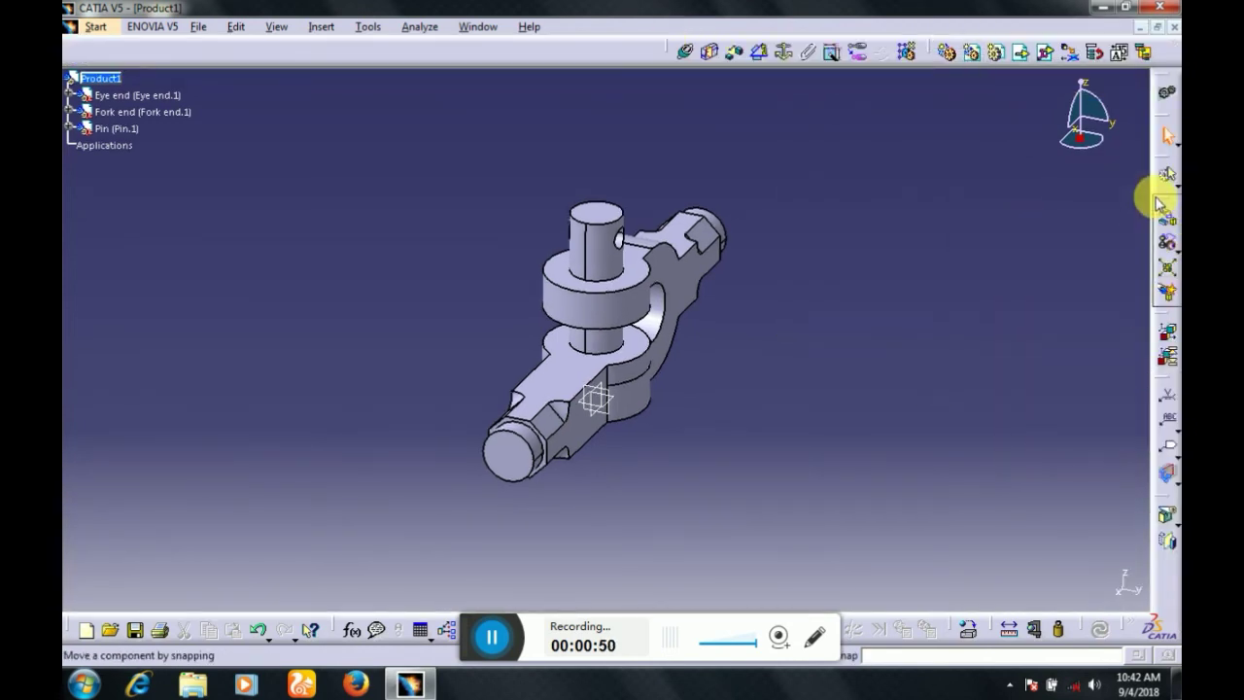
drag(1164, 175, 615, 52)
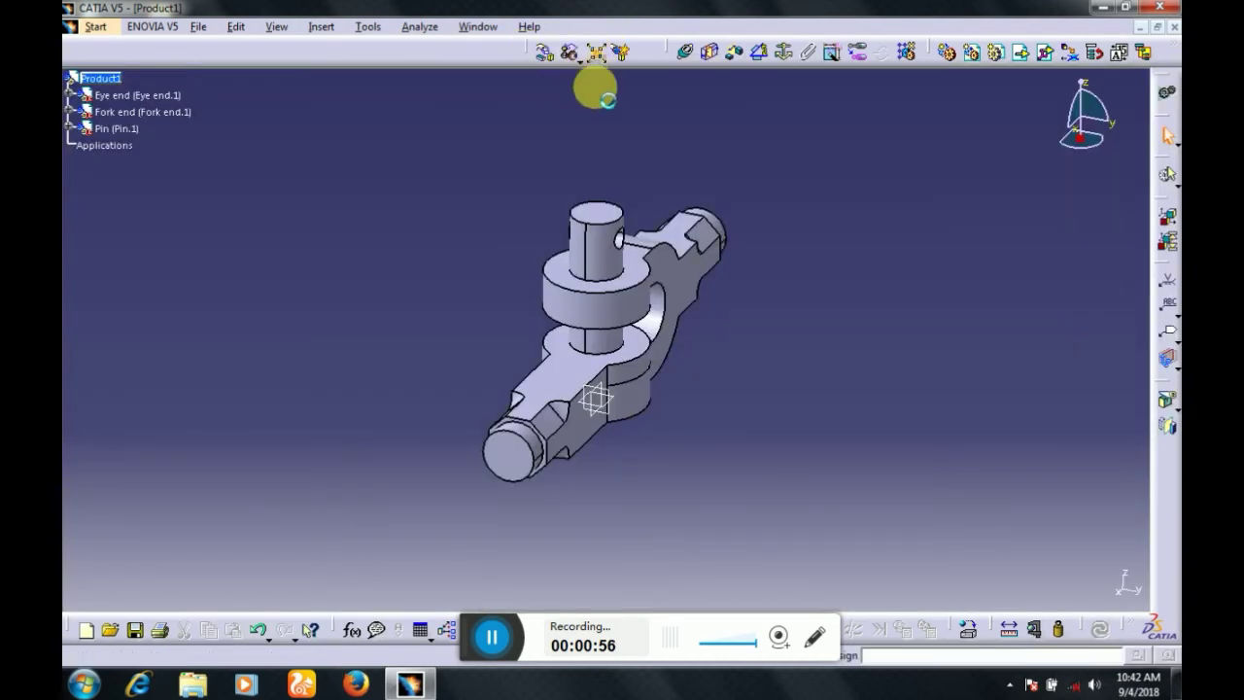
Explode Product1 in 3D through all levels to separate the three components
click(596, 52)
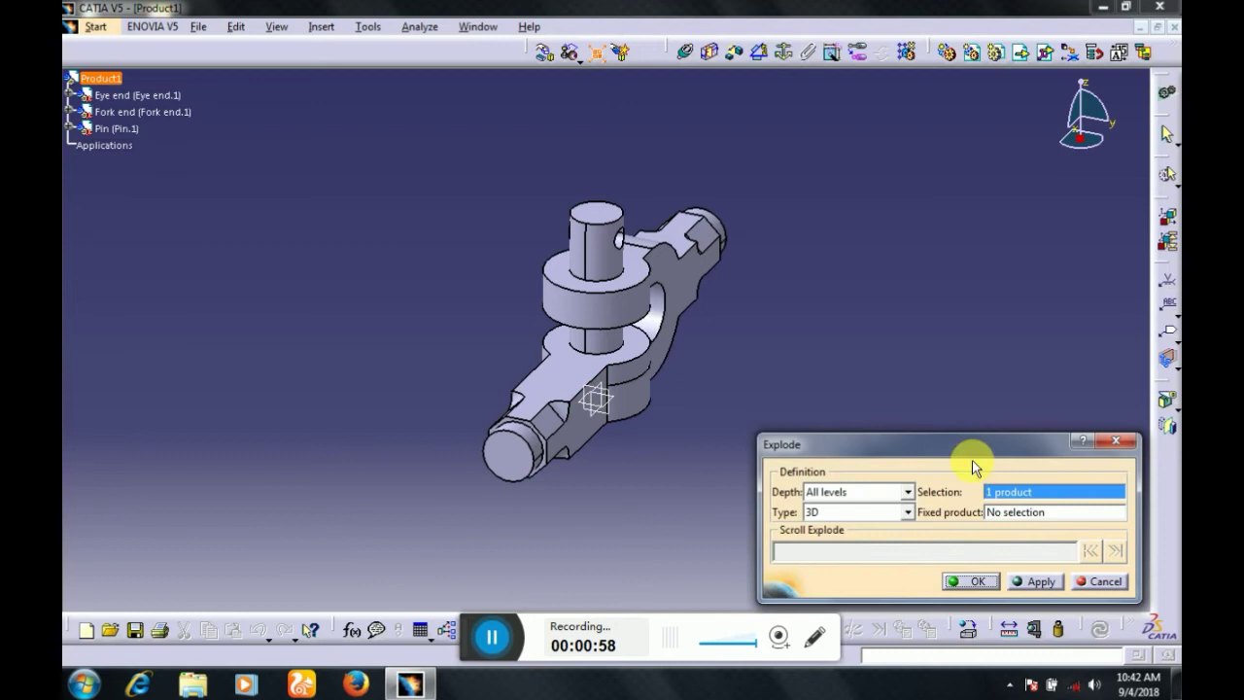
click(983, 582)
click(638, 379)
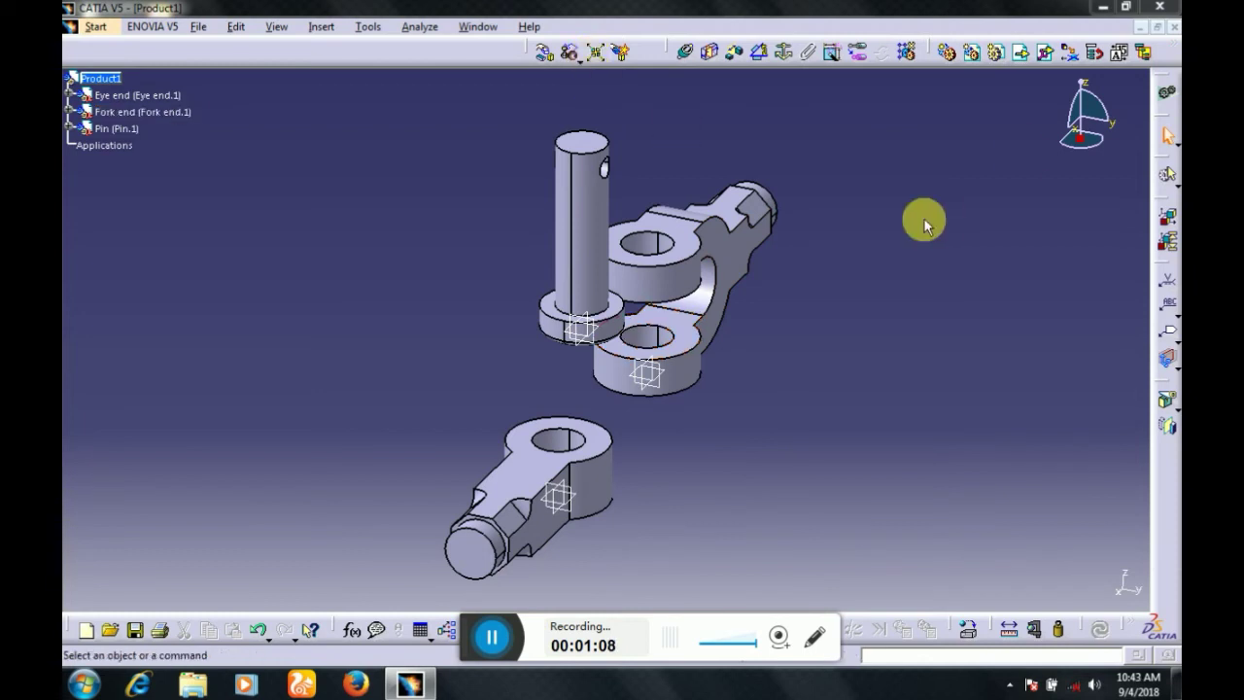
middle_drag(844, 240, 844, 246)
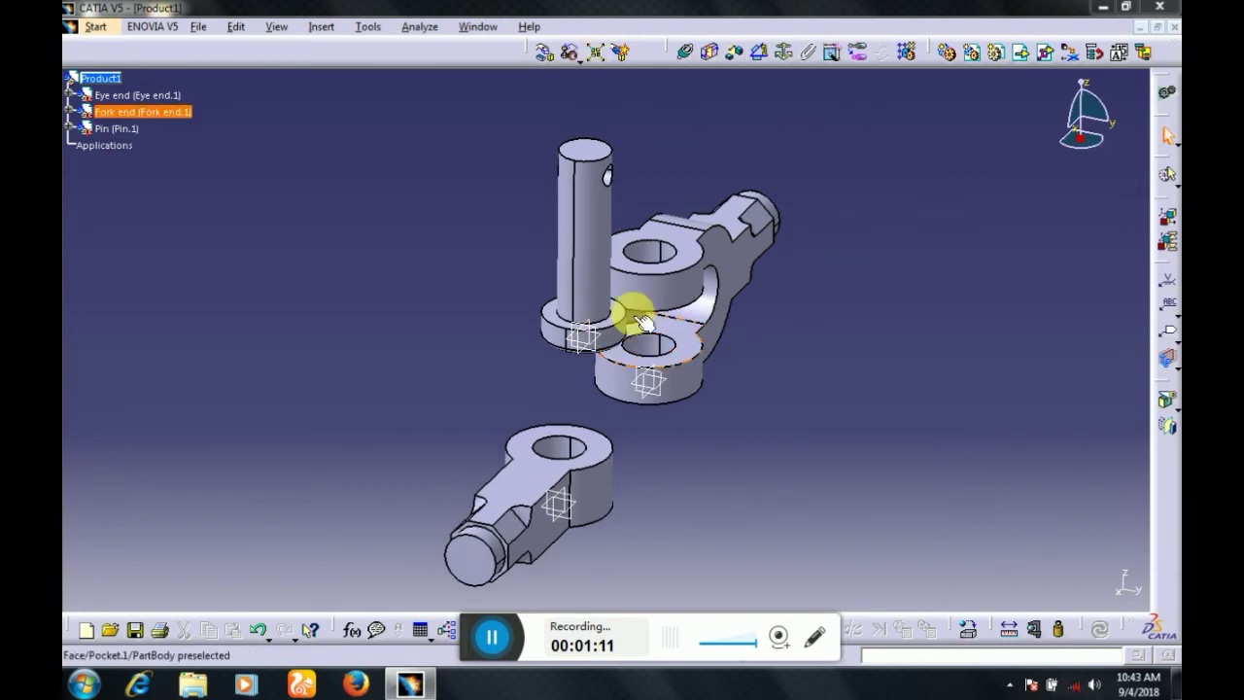
middle_click(827, 300)
click(481, 646)
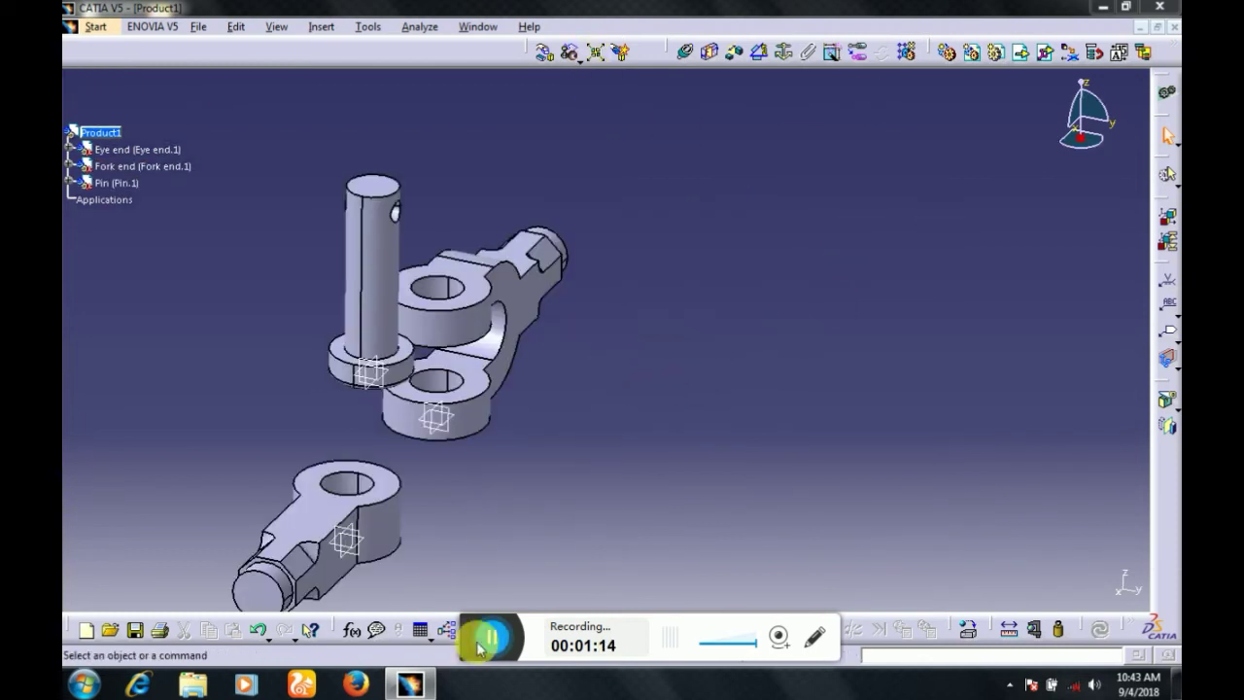
click(563, 632)
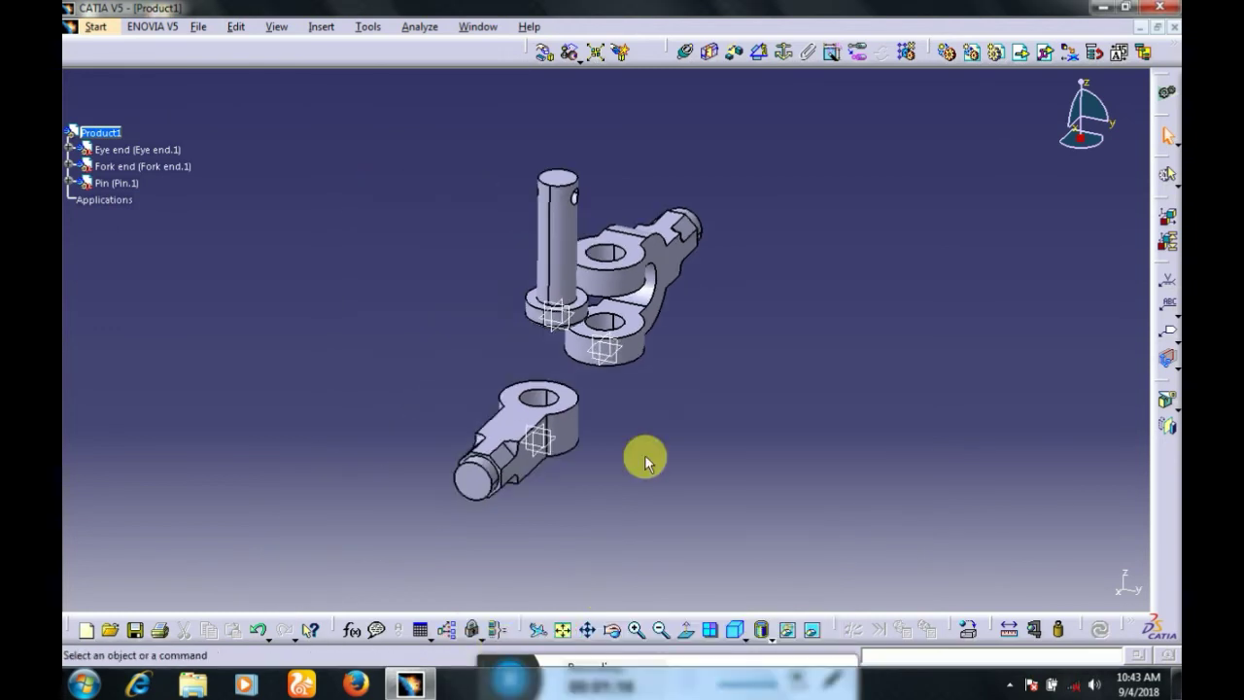
Fix the Fork end component in its current position with a Fix constraint
middle_drag(723, 376, 601, 362)
middle_drag(534, 355, 865, 254)
middle_drag(577, 278, 614, 281)
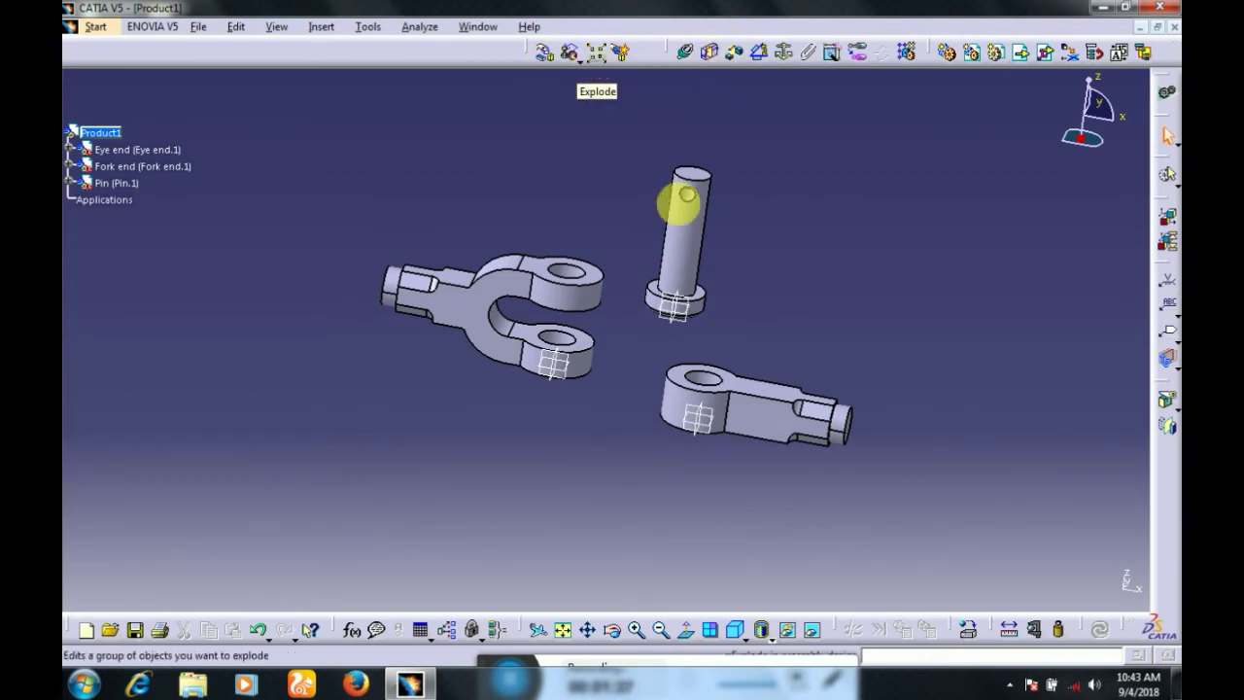
click(686, 51)
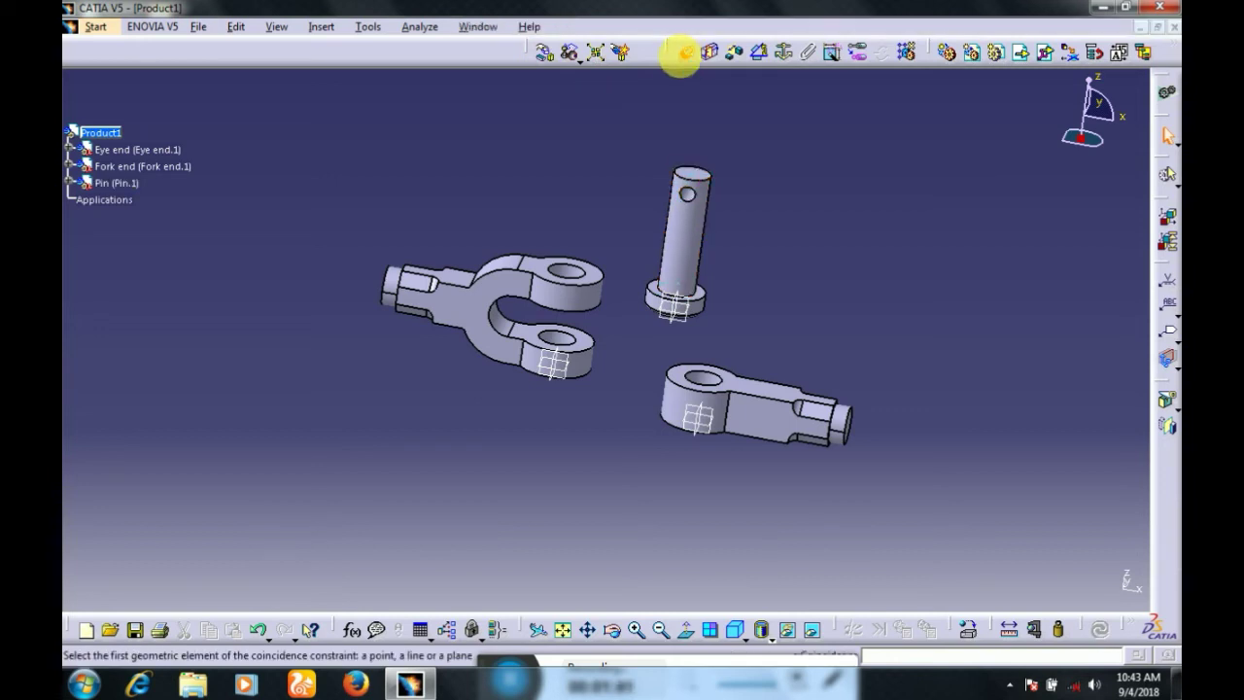
click(1123, 450)
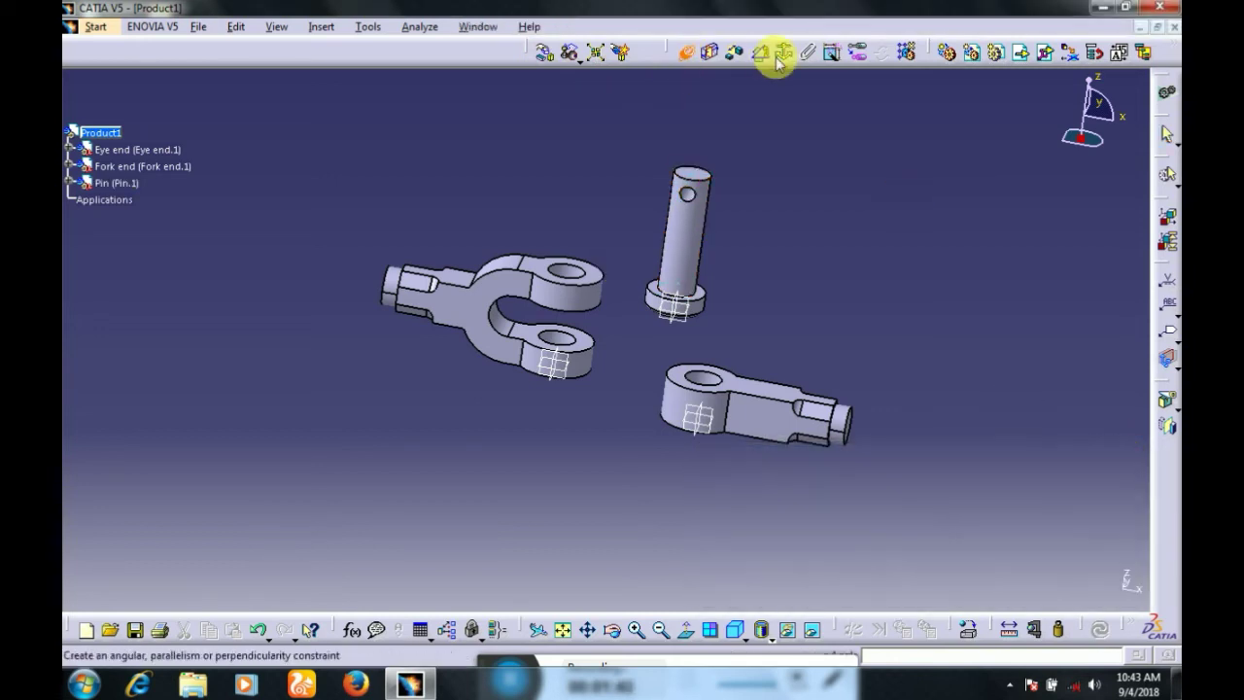
click(488, 290)
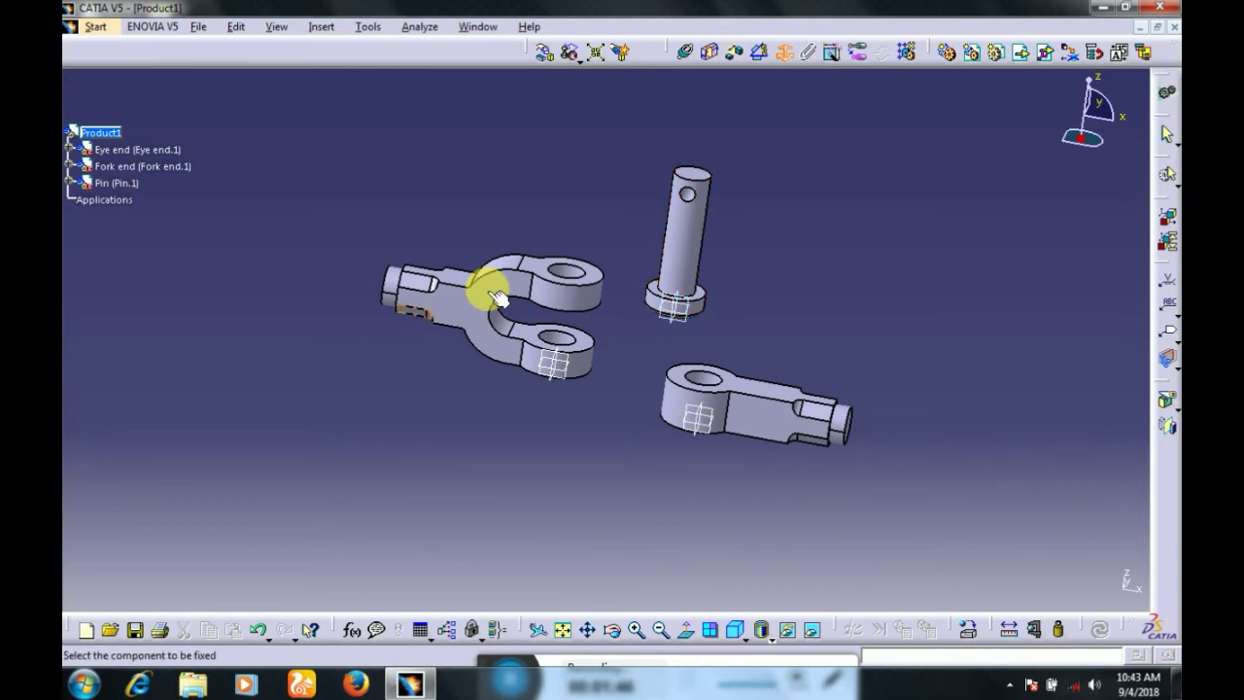
click(576, 192)
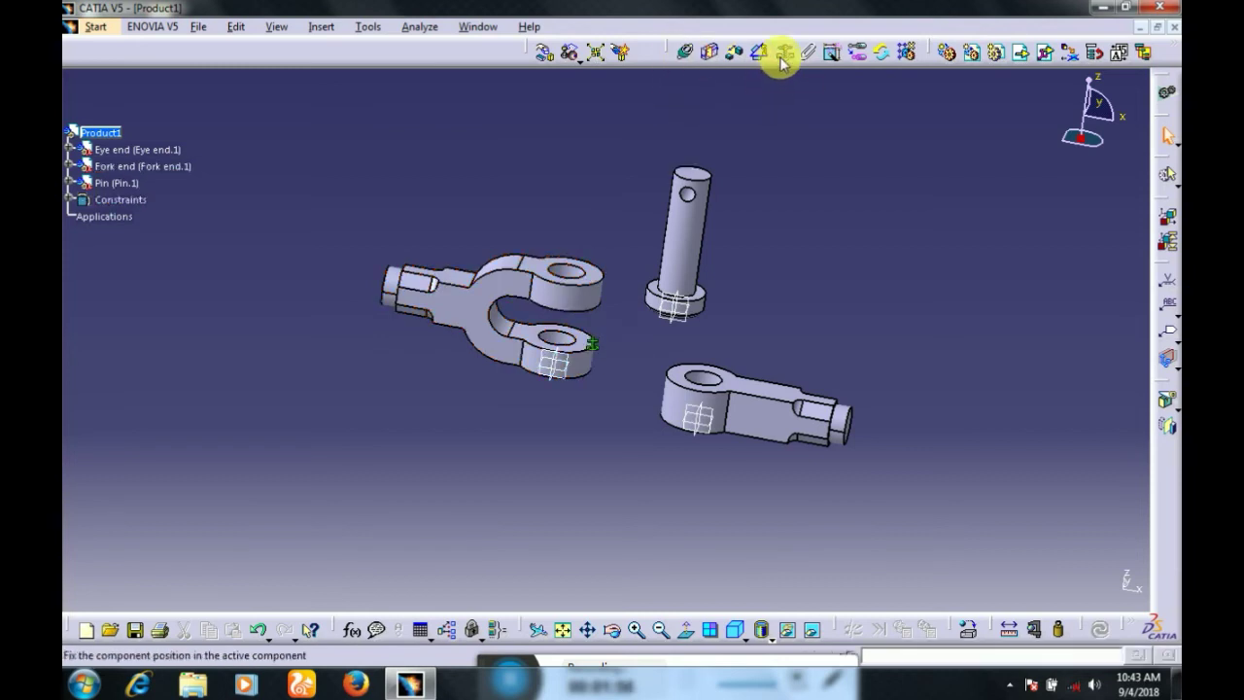
Make the pin's axis coincident with the Fork end's hole axis and update the assembly
click(685, 51)
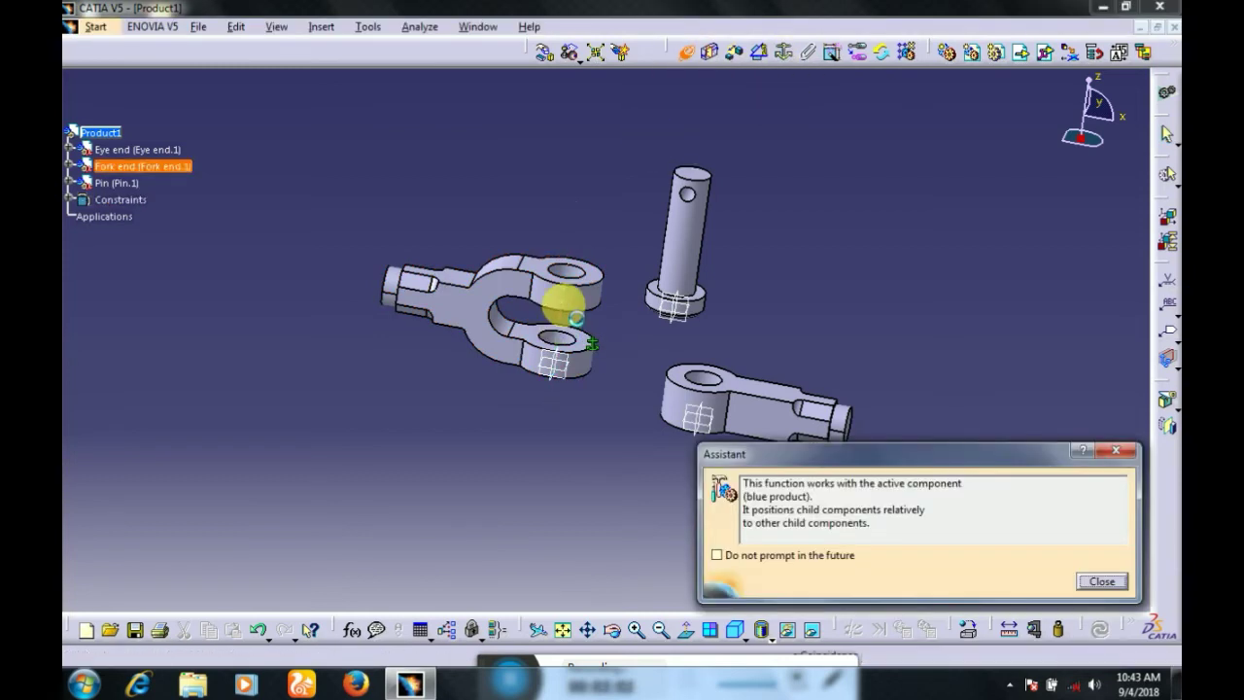
click(699, 249)
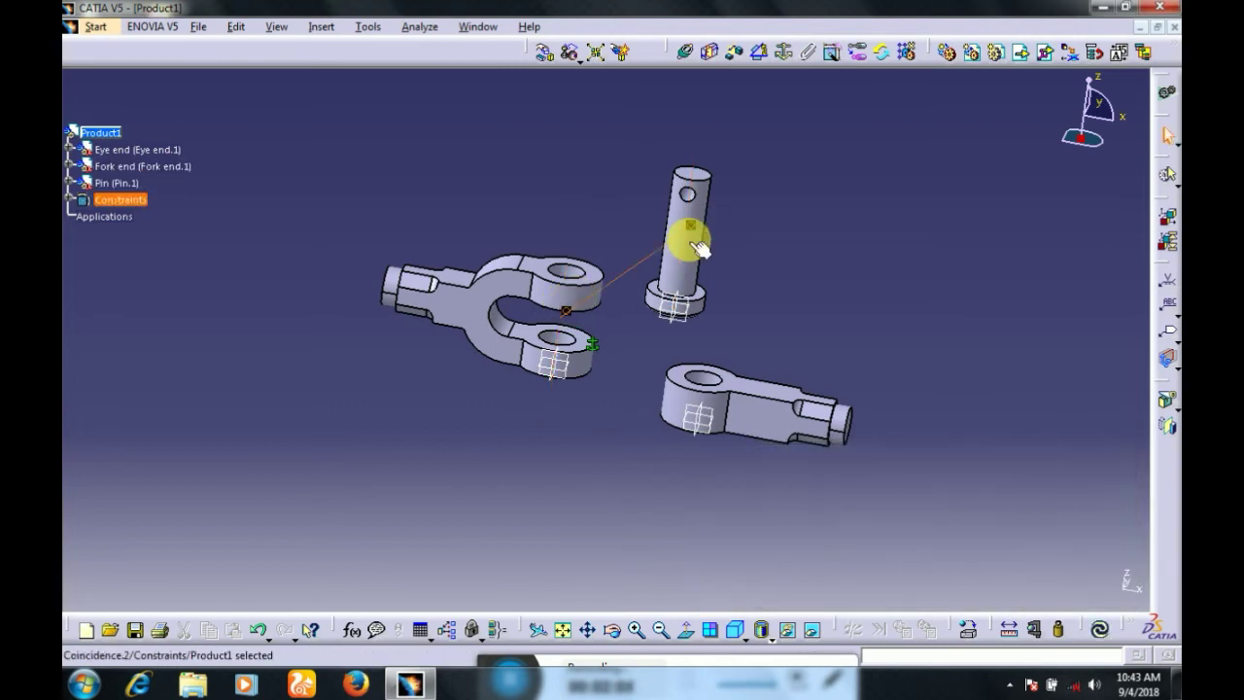
key(ctrl+u)
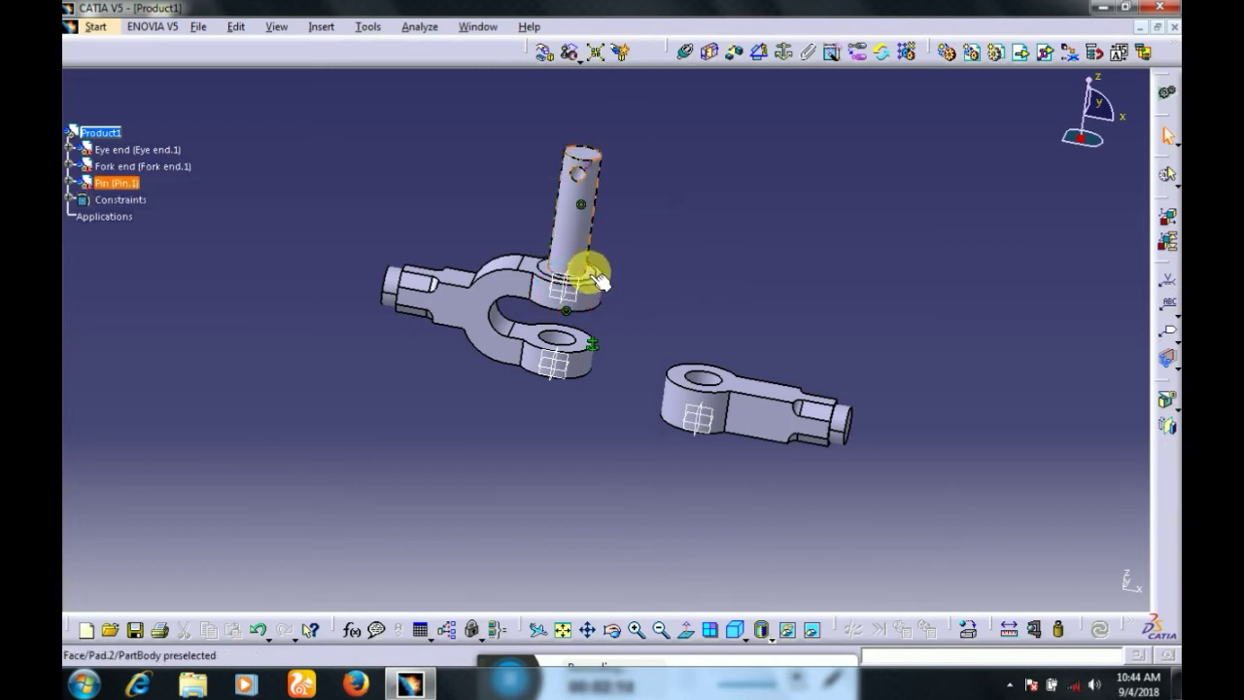
Add a contact constraint between the pin head's shoulder face and the outer face of the Fork end's lower arm, and update the assembly
middle_drag(627, 230, 634, 175)
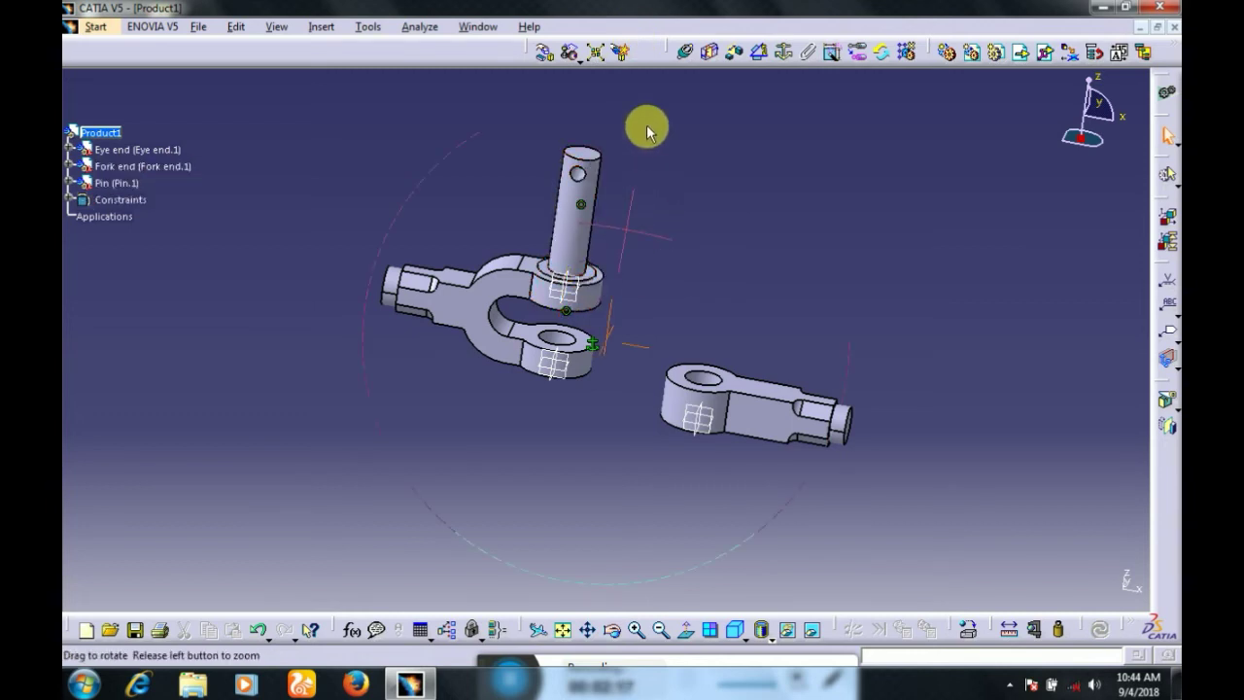
middle_drag(652, 116, 653, 116)
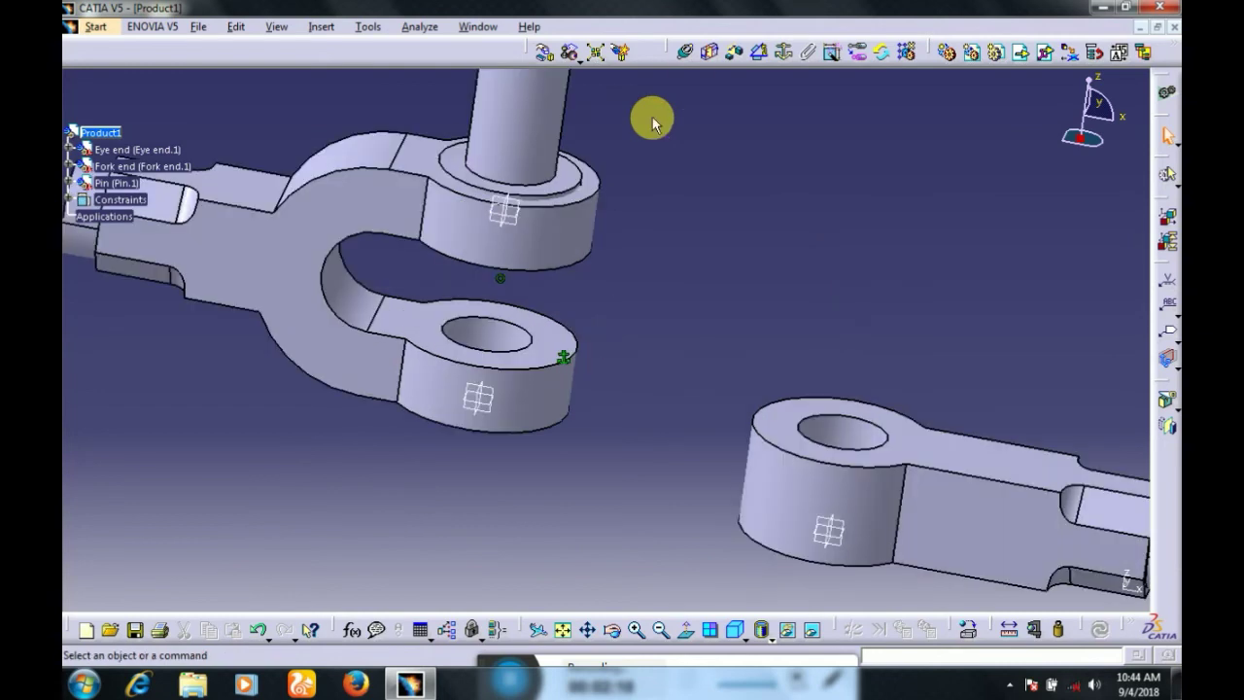
click(709, 54)
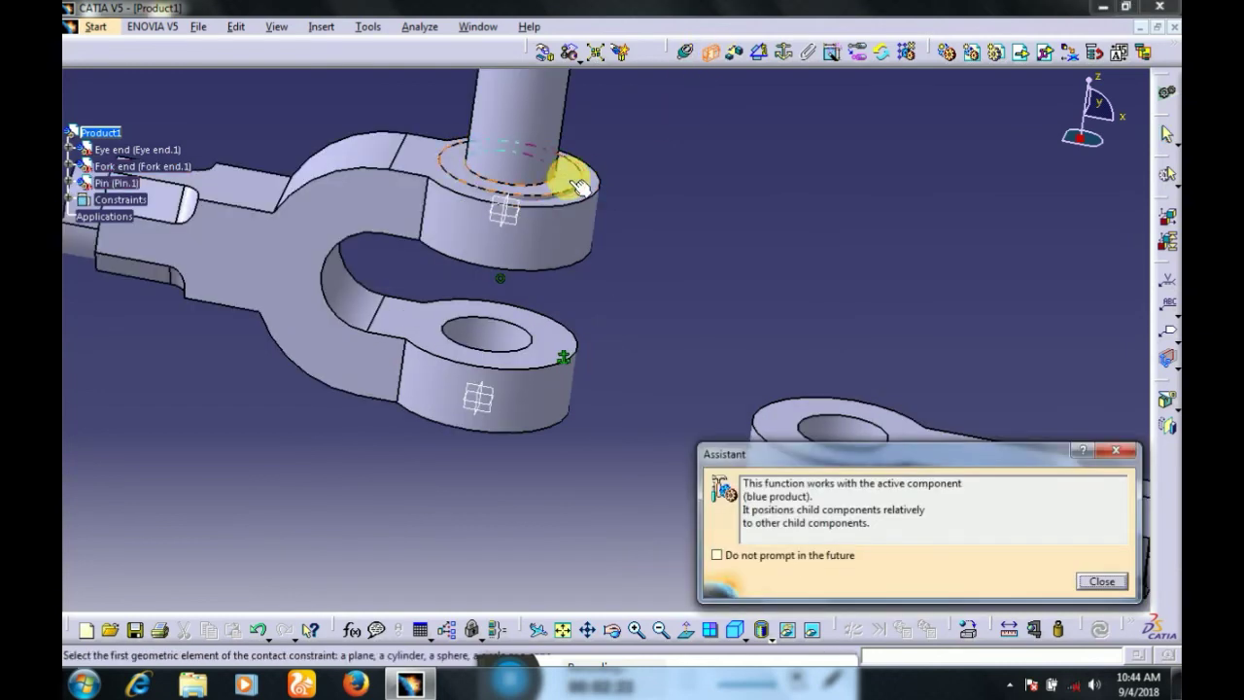
click(575, 182)
middle_drag(486, 350, 486, 350)
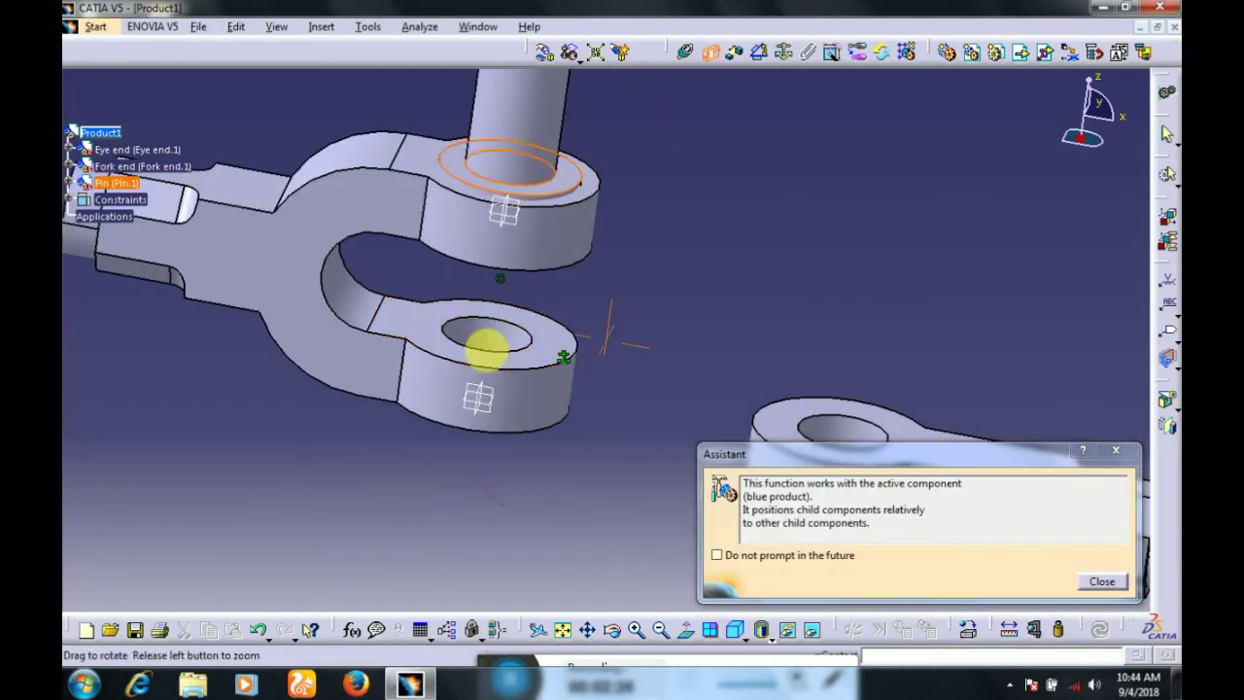
middle_drag(493, 296, 508, 208)
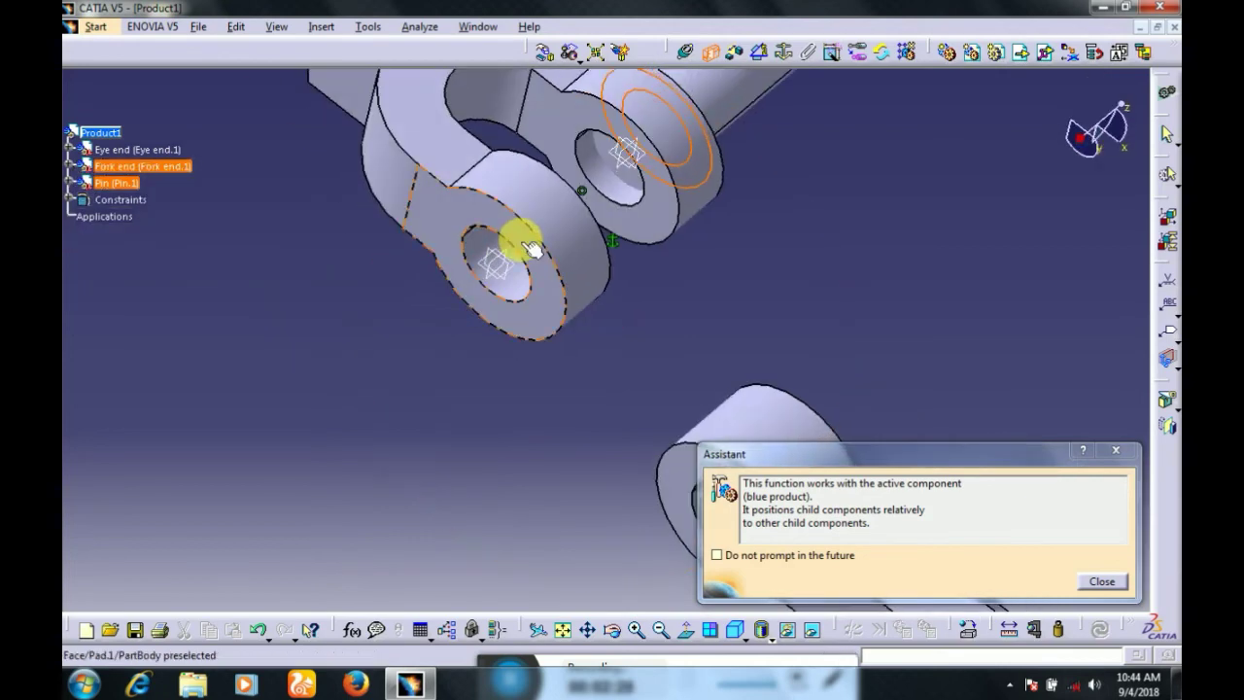
click(522, 245)
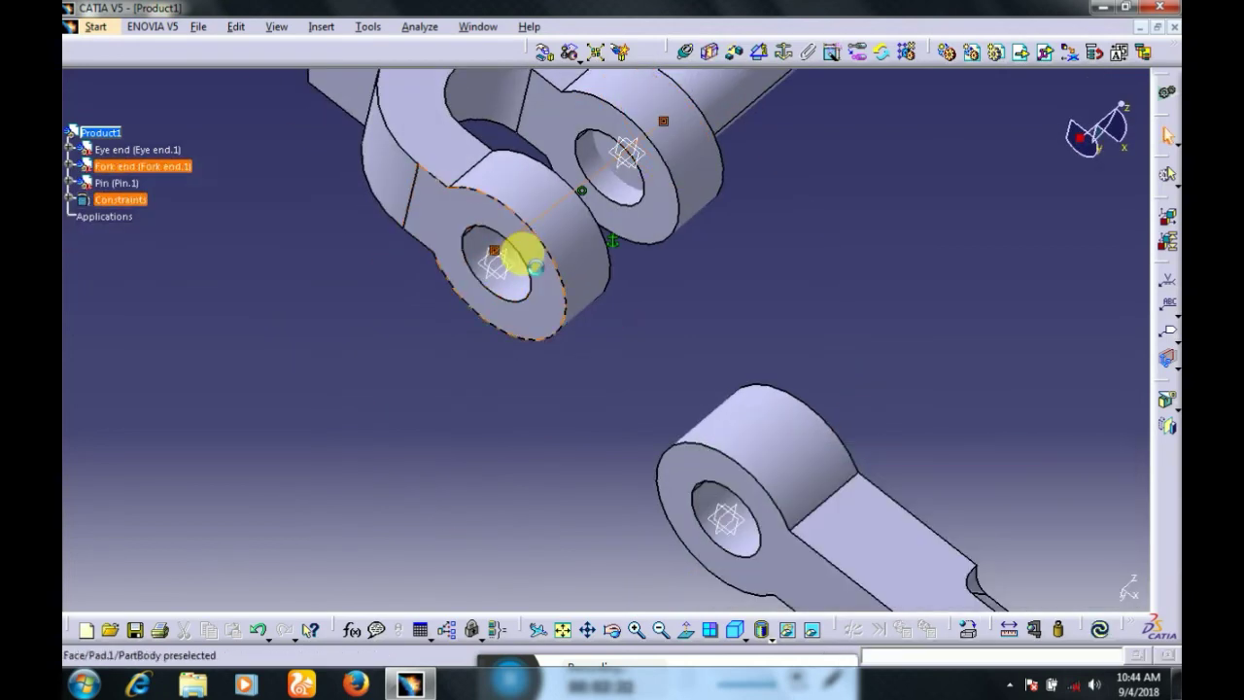
key(ctrl+u)
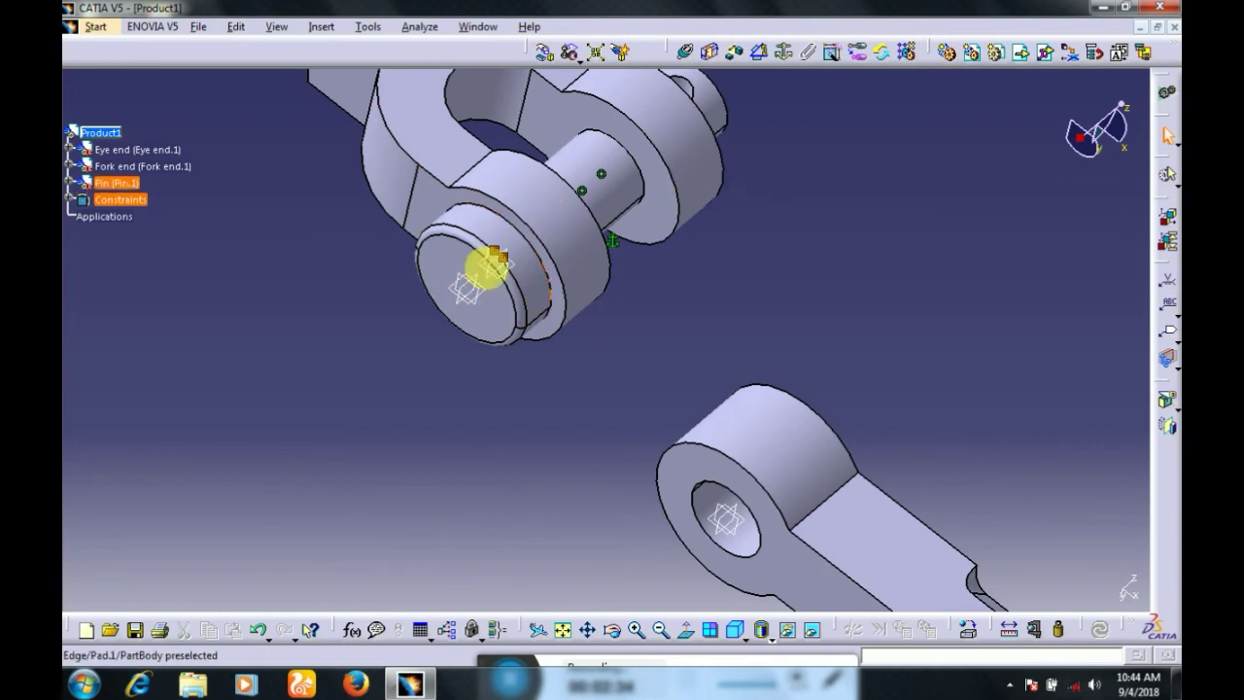
Make the Eye end's hole axis coincident with the Fork end's hole axis and update the assembly
middle_drag(438, 347, 755, 120)
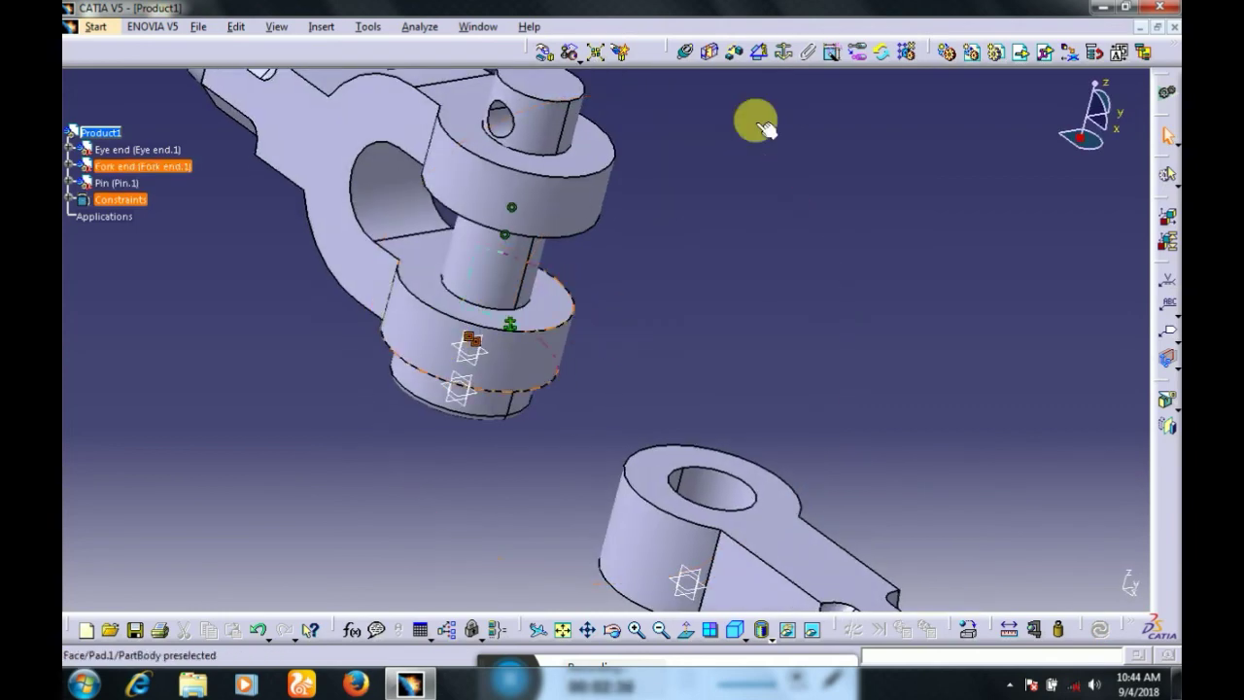
click(686, 51)
click(499, 201)
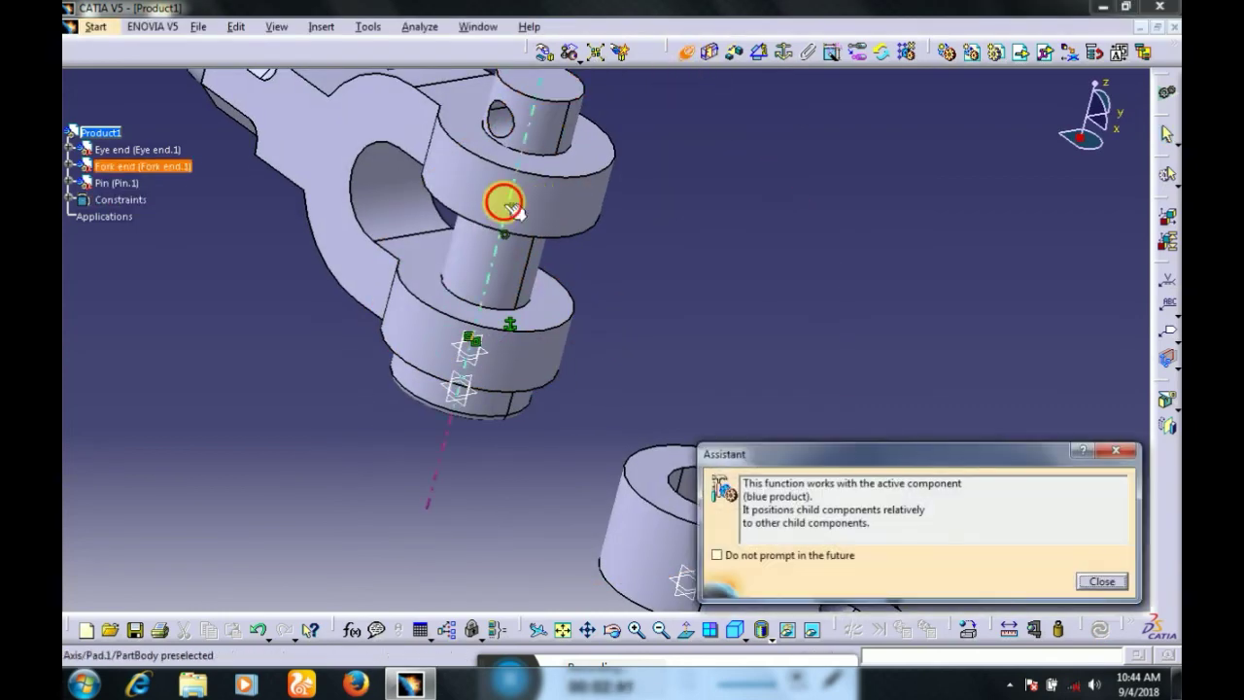
click(660, 556)
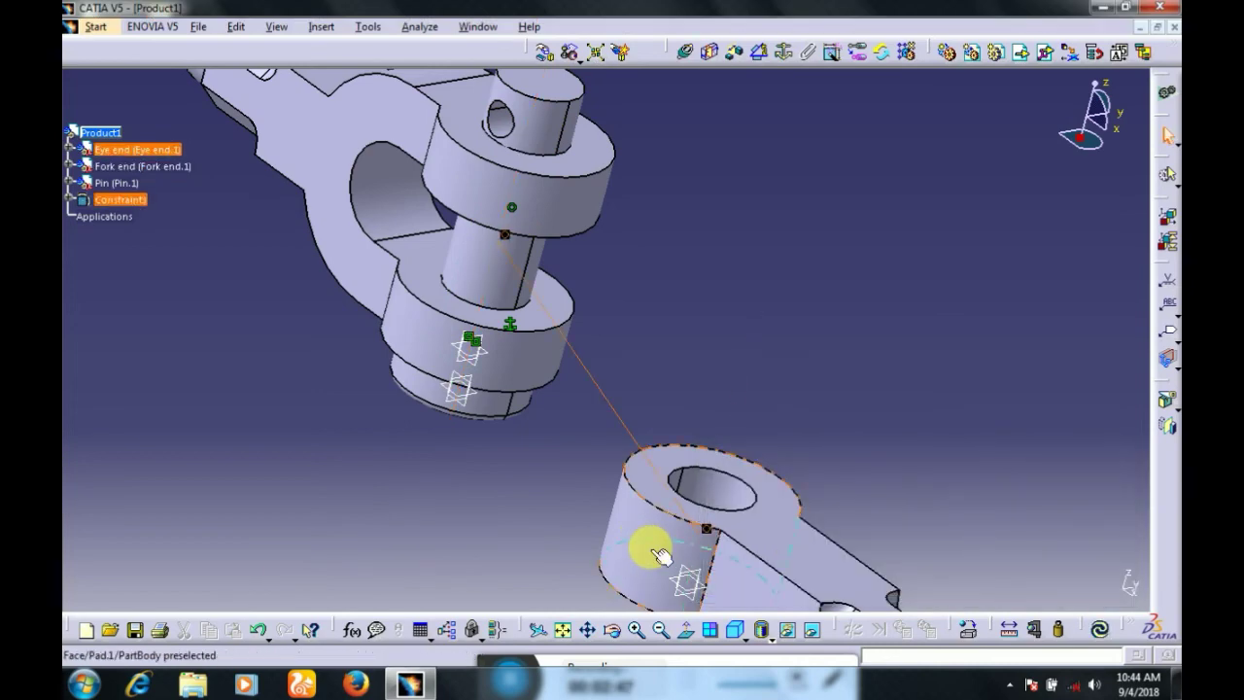
key(ctrl+u)
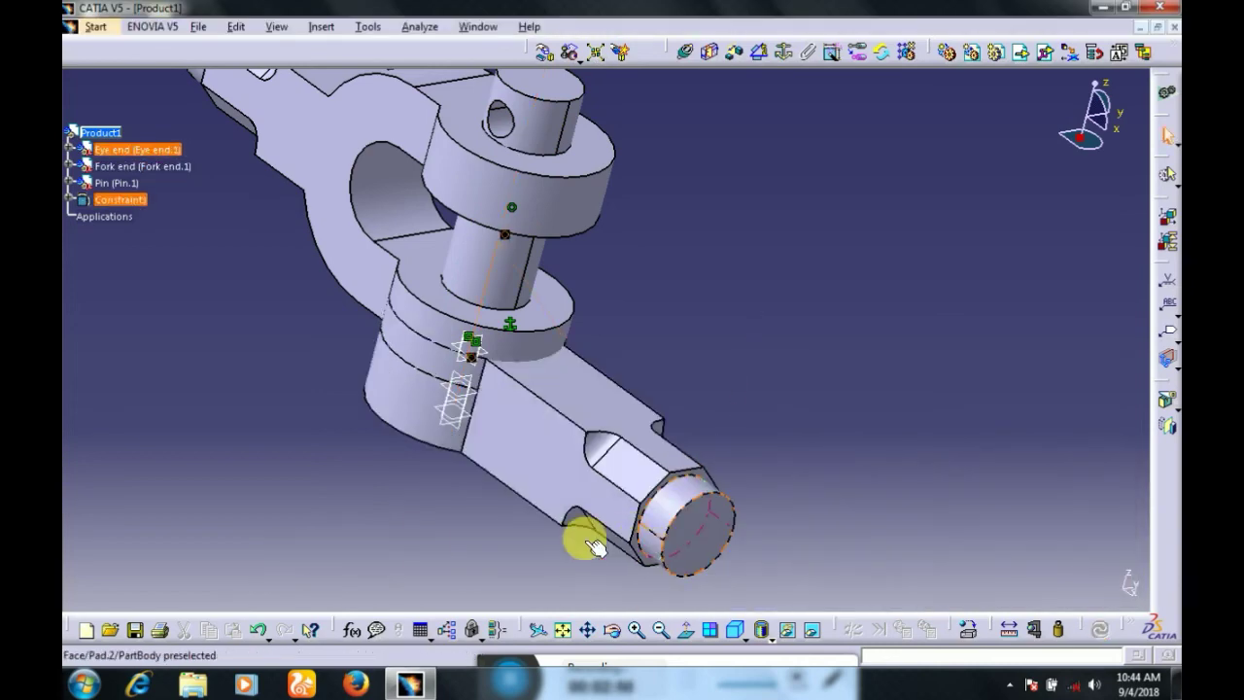
Add a contact constraint between the inner face of the Fork end's lower arm and the Eye end's underside, and update the assembly
middle_click(483, 573)
middle_click(447, 505)
scroll(447, 504, up, 1)
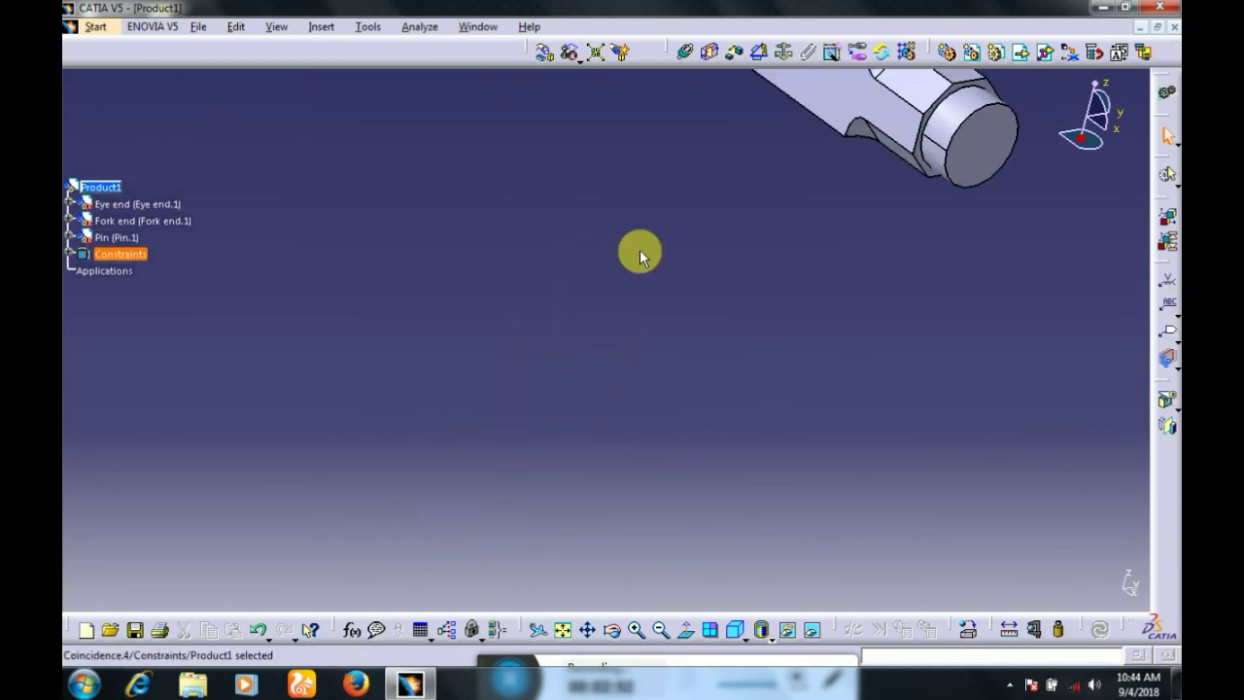
middle_drag(616, 321, 503, 610)
middle_drag(537, 426, 491, 557)
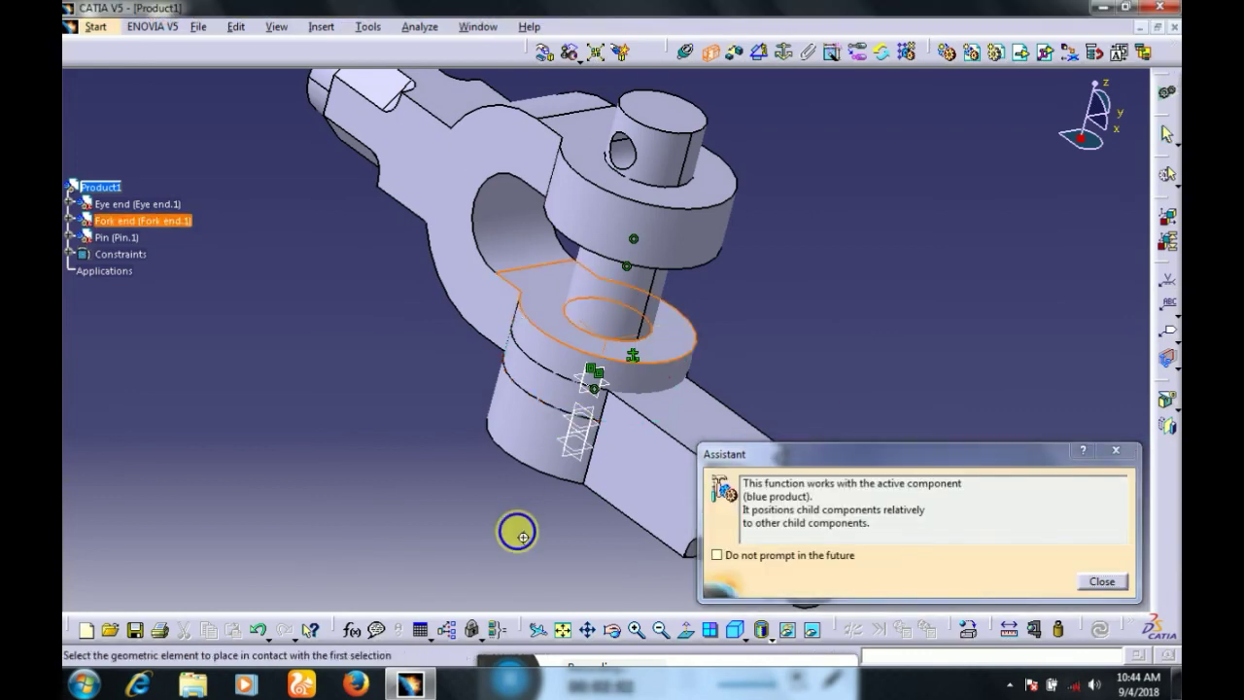
middle_drag(517, 529, 458, 533)
click(404, 554)
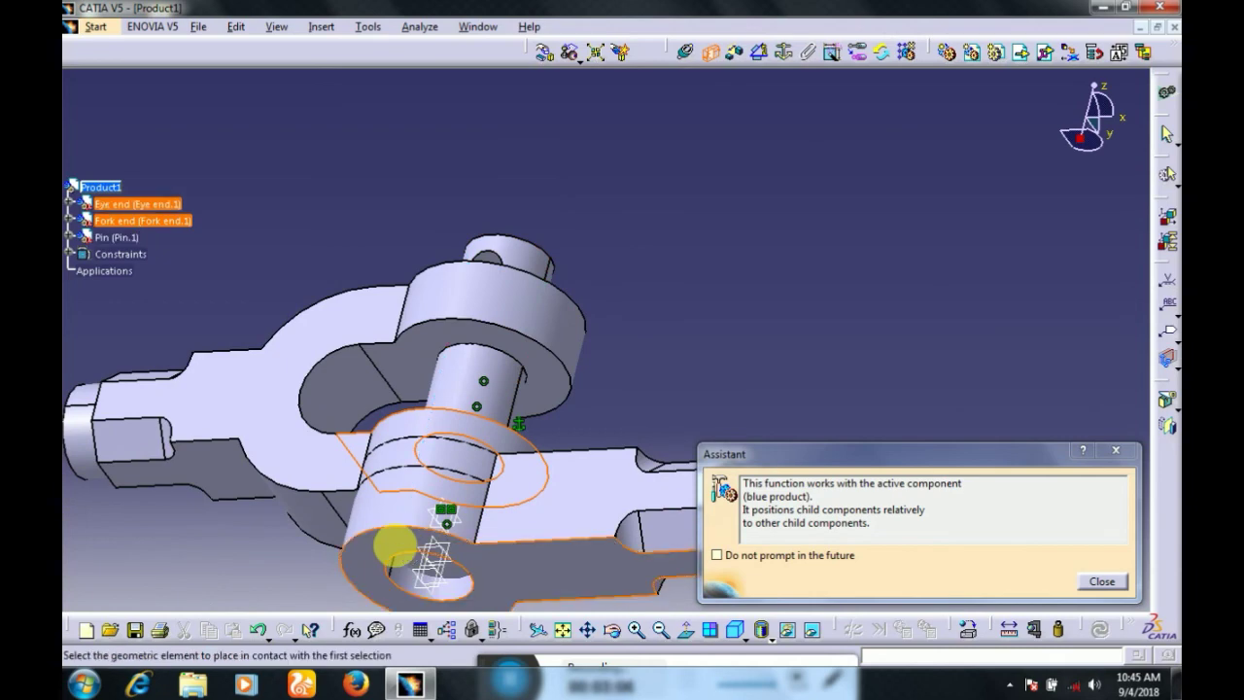
click(406, 557)
key(ctrl+u)
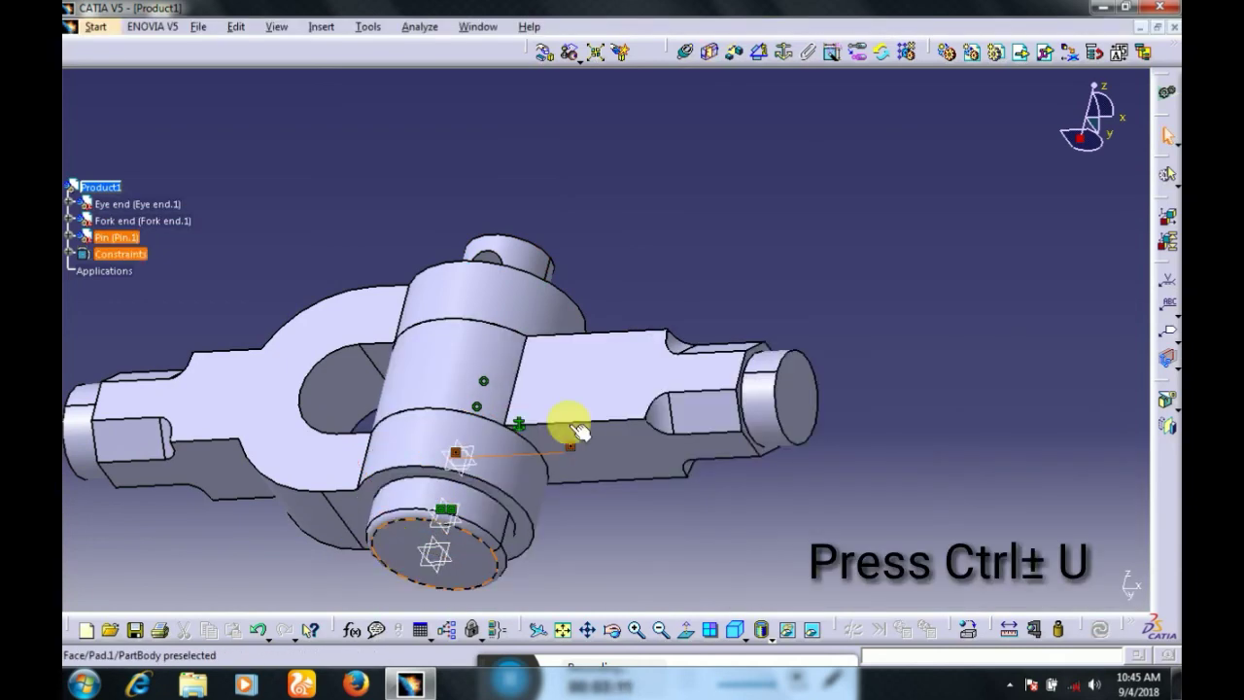
Hide the Constraints group of Product1
middle_drag(632, 275, 569, 416)
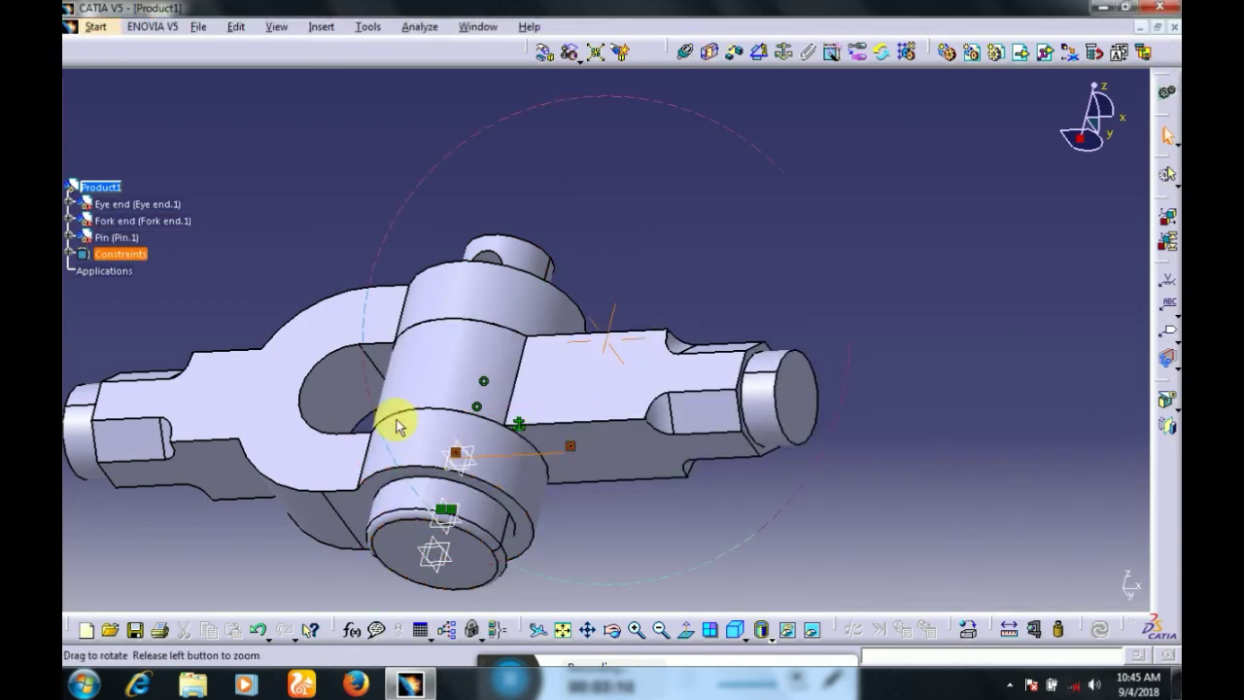
middle_drag(397, 424, 555, 244)
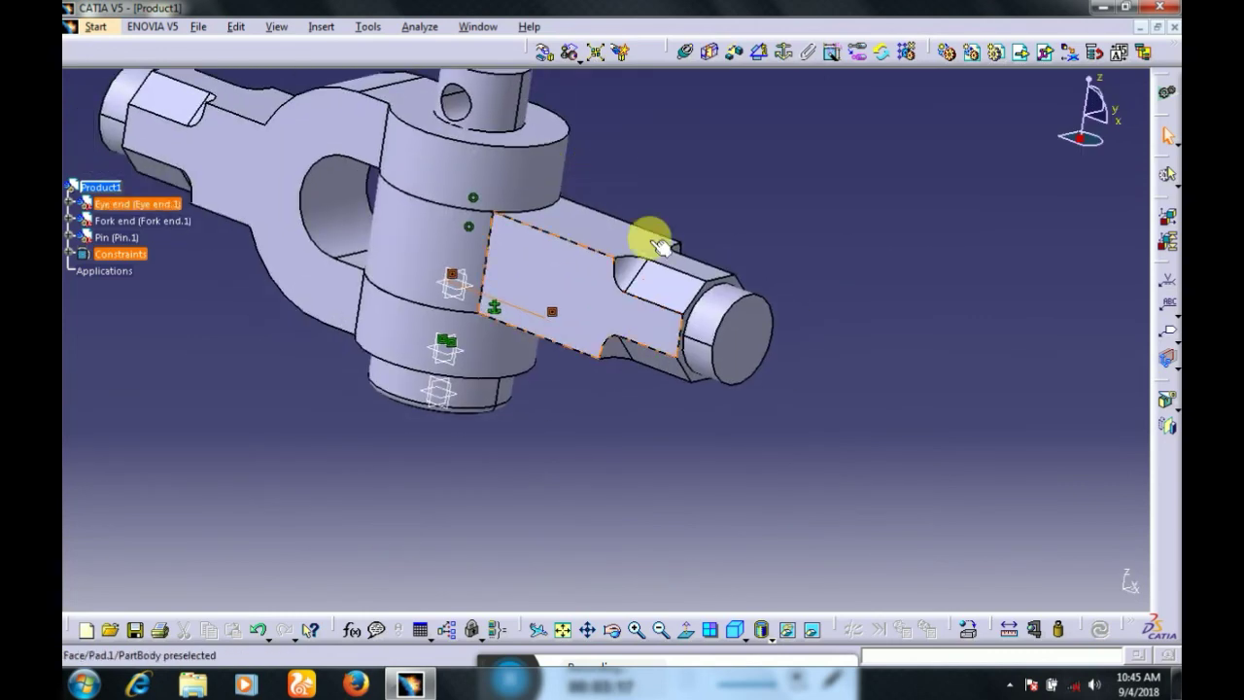
middle_drag(755, 286, 854, 356)
middle_drag(747, 210, 408, 425)
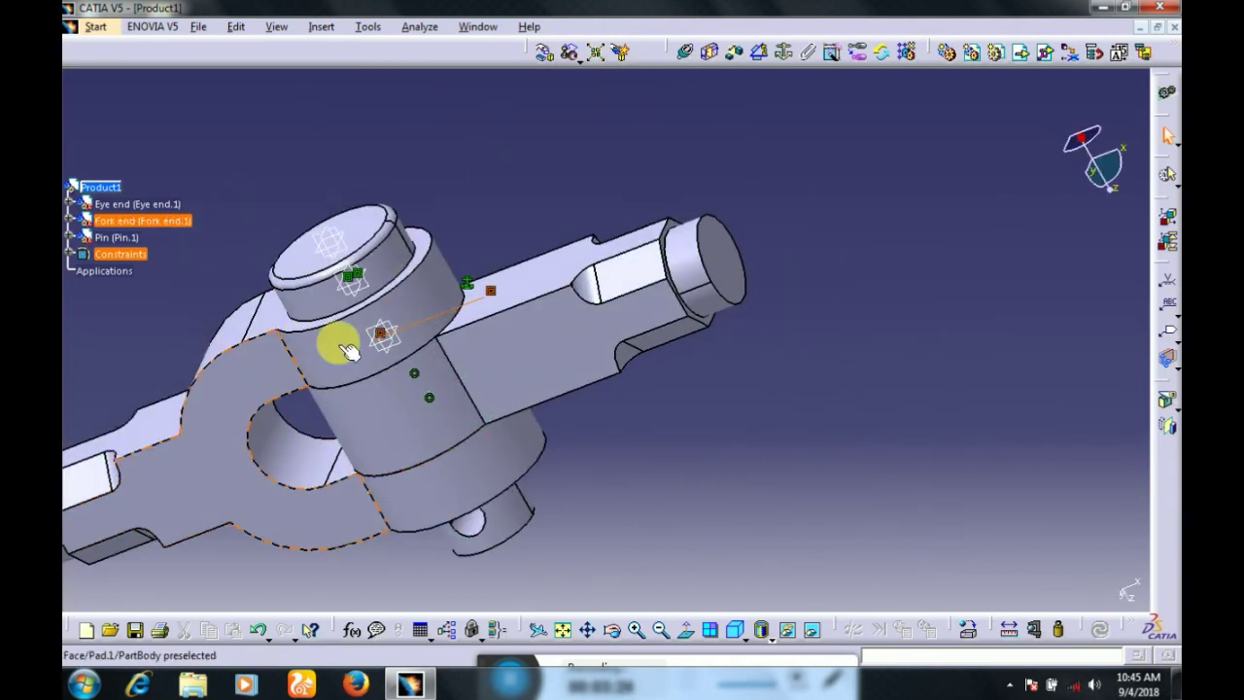
middle_drag(333, 339, 141, 277)
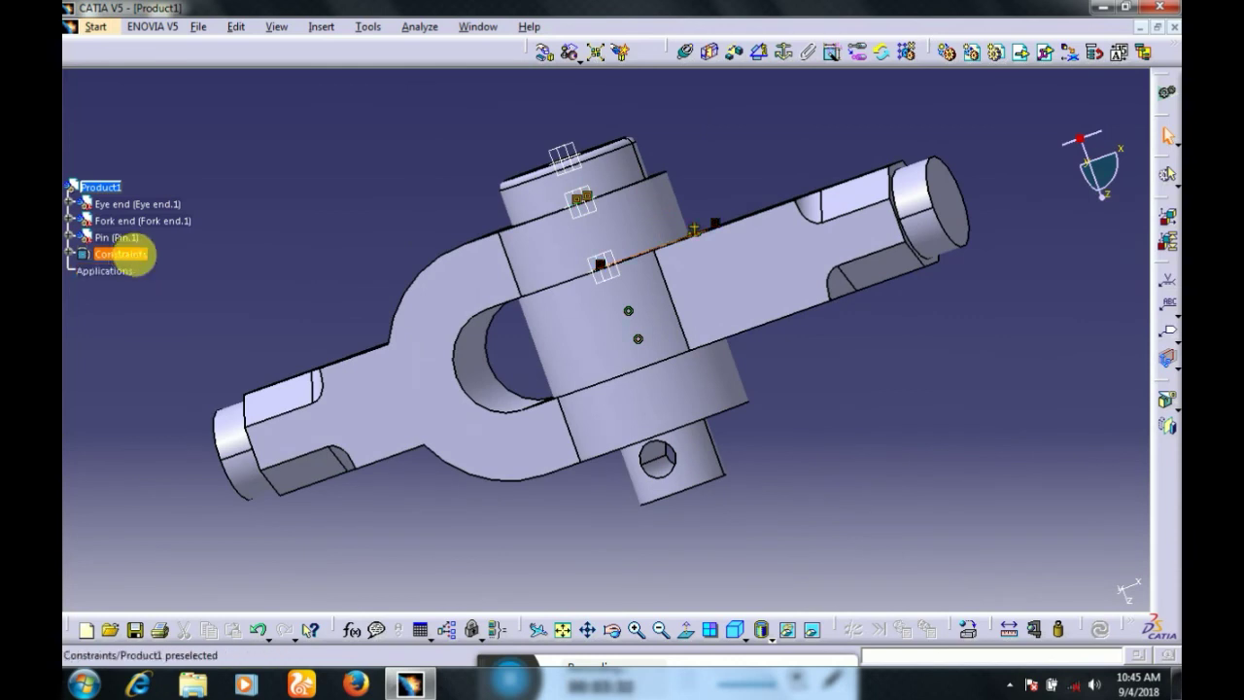
right_click(121, 255)
click(173, 305)
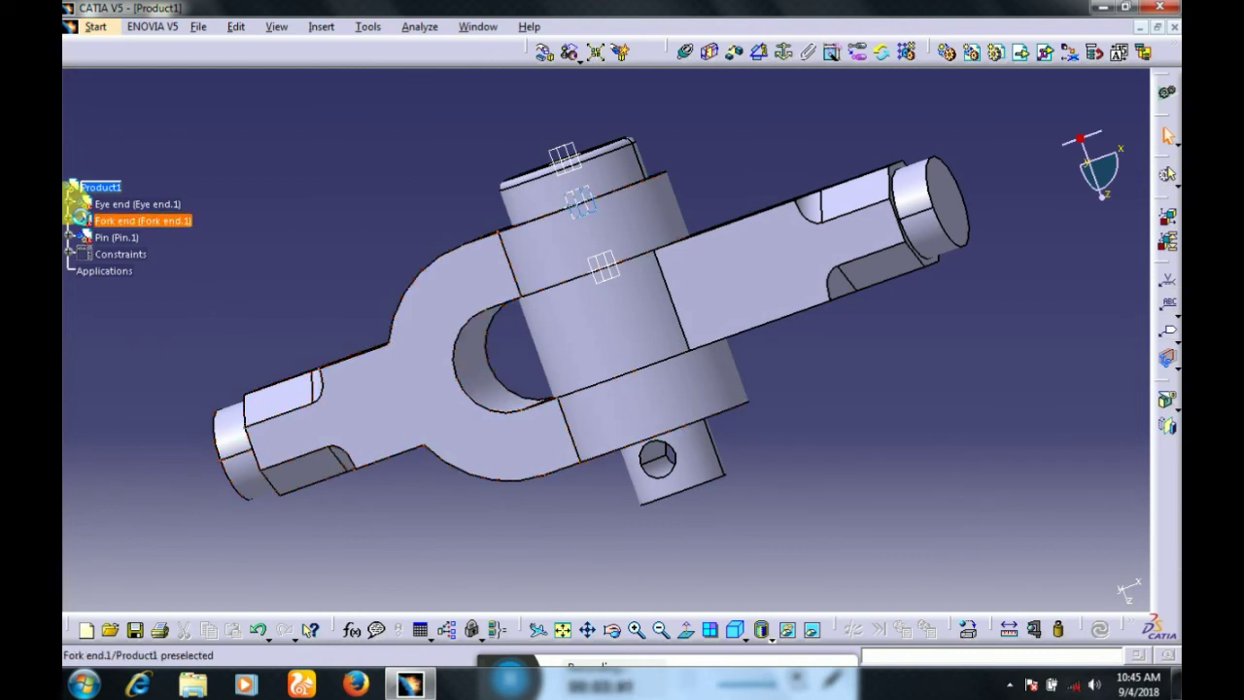
Hide the xy, yz and zx planes of the Eye end part
click(69, 204)
click(85, 220)
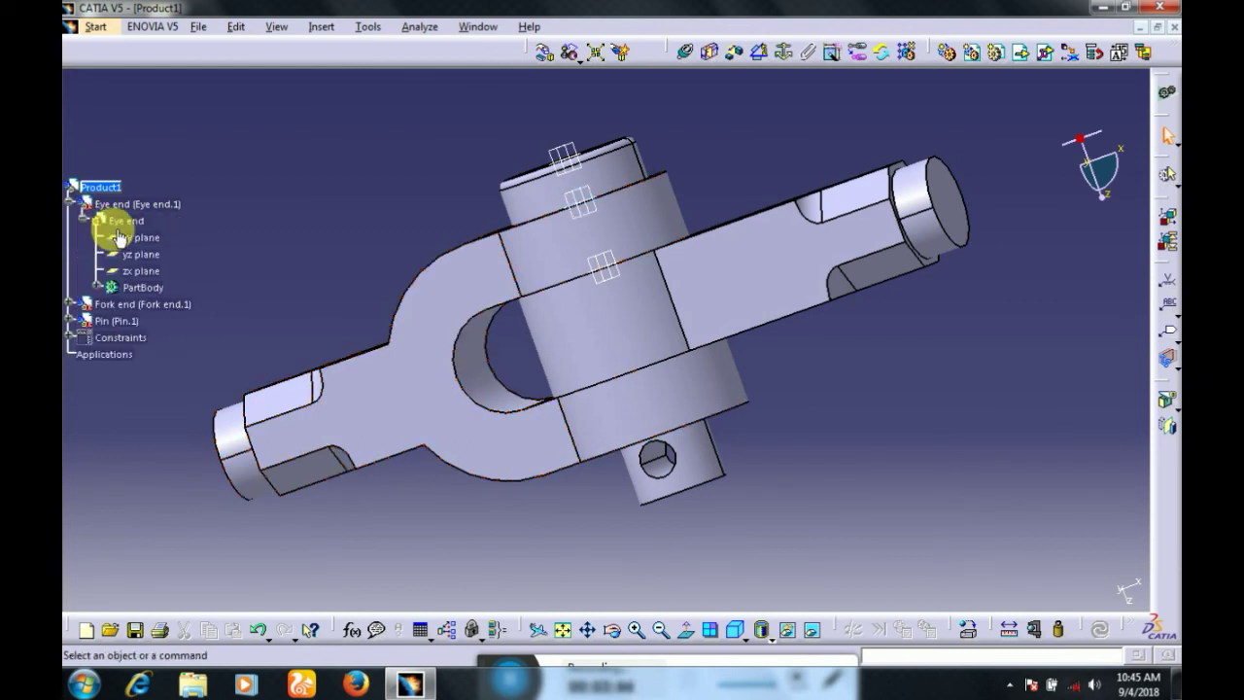
right_click(156, 271)
click(167, 322)
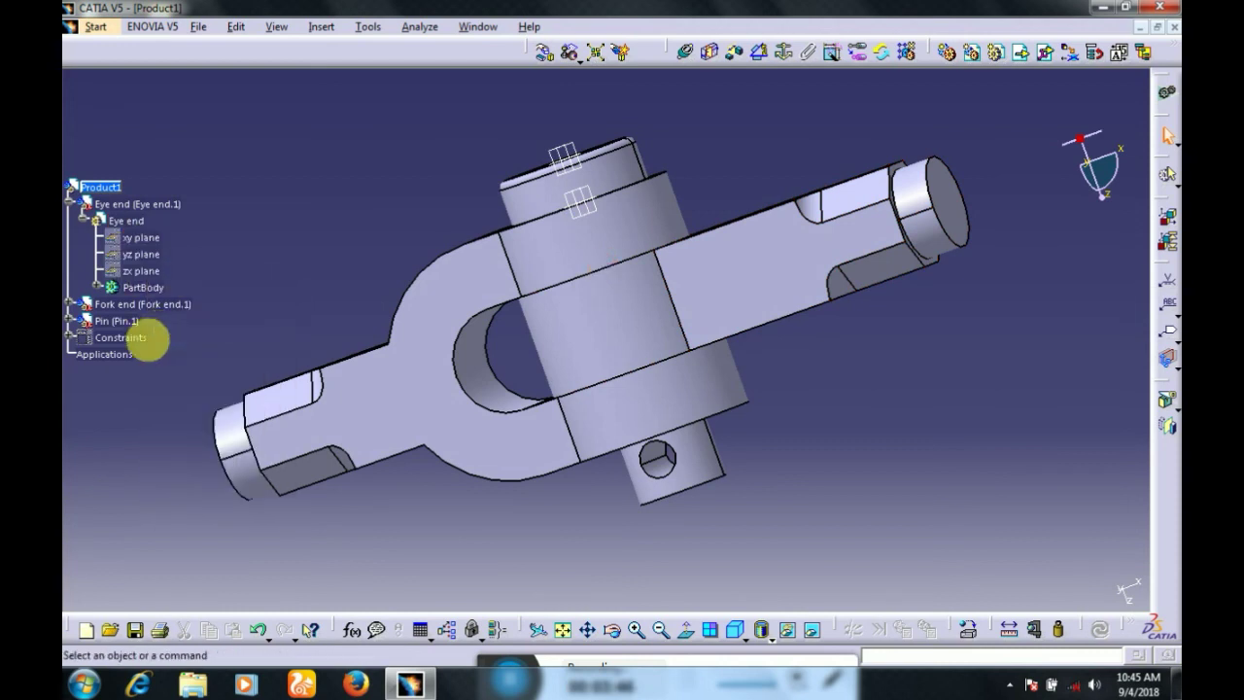
Hide the xy, yz and zx planes of the Fork end part
click(73, 307)
click(82, 320)
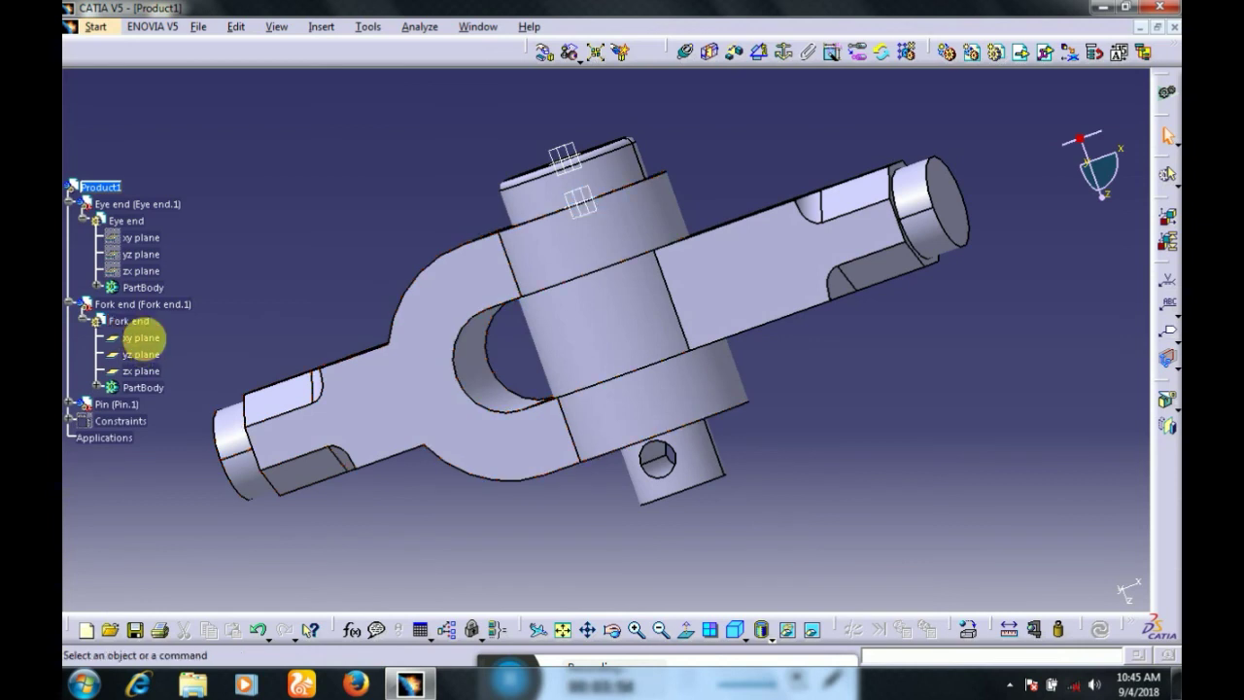
right_click(143, 377)
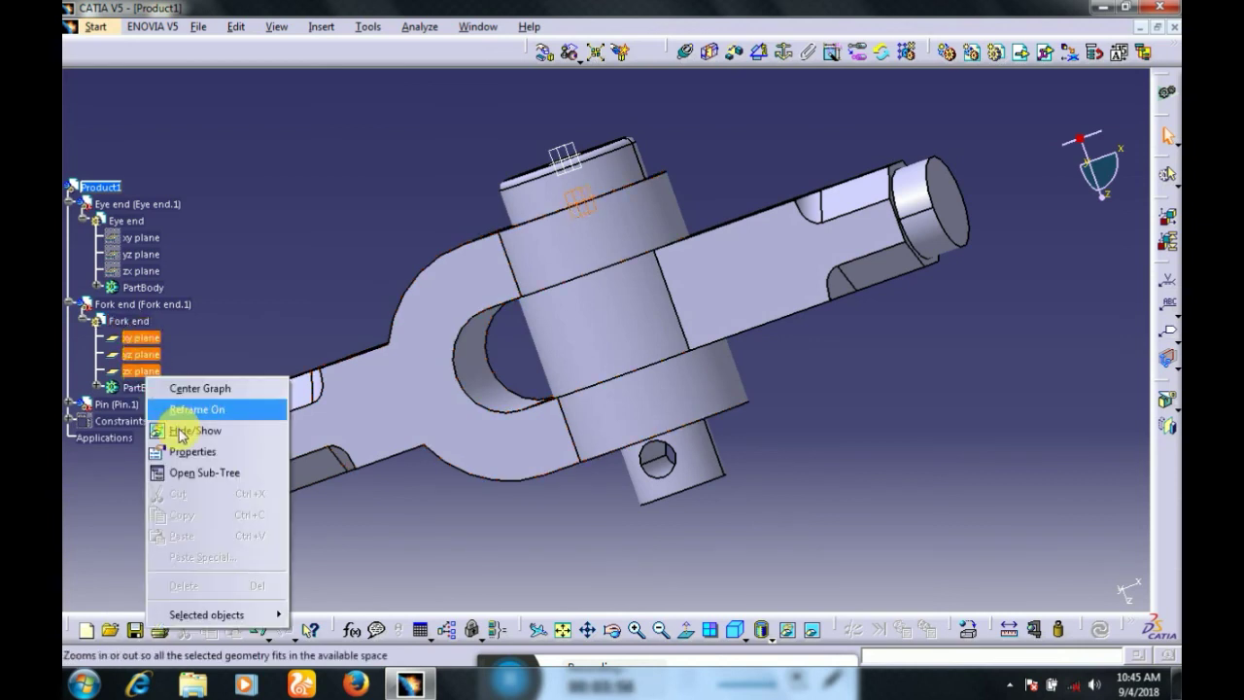
click(185, 430)
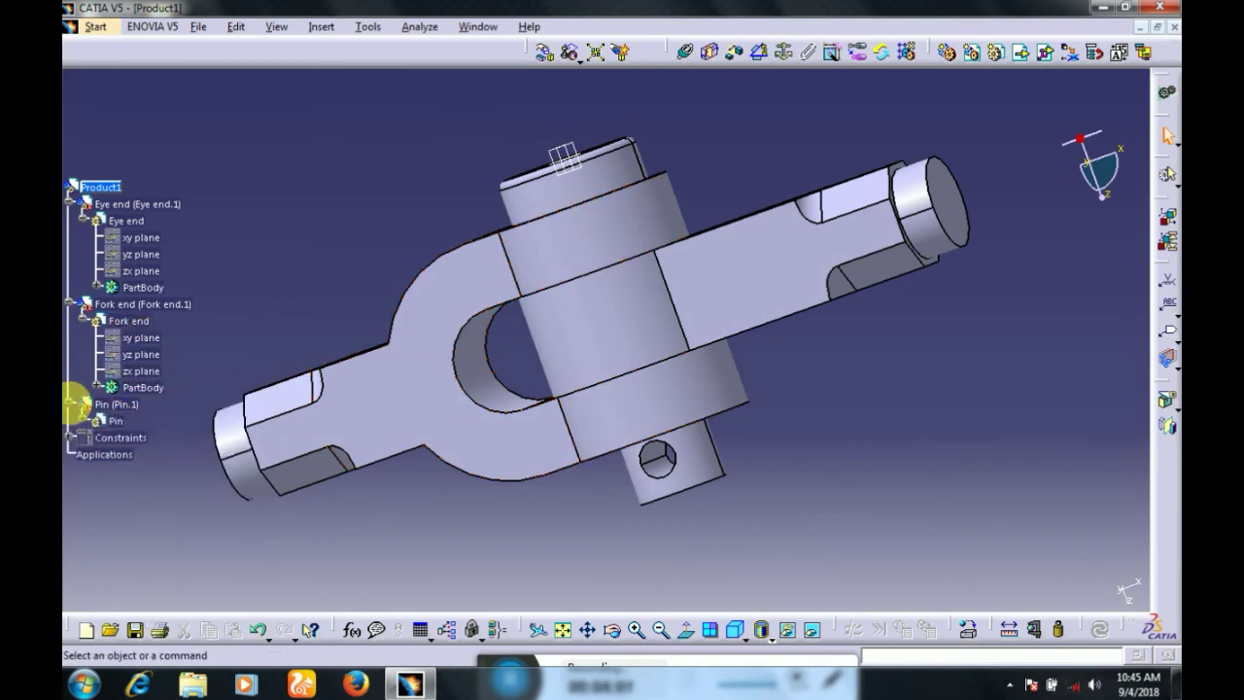
Hide the xy, yz and zx planes of the Pin part
click(86, 421)
click(139, 439)
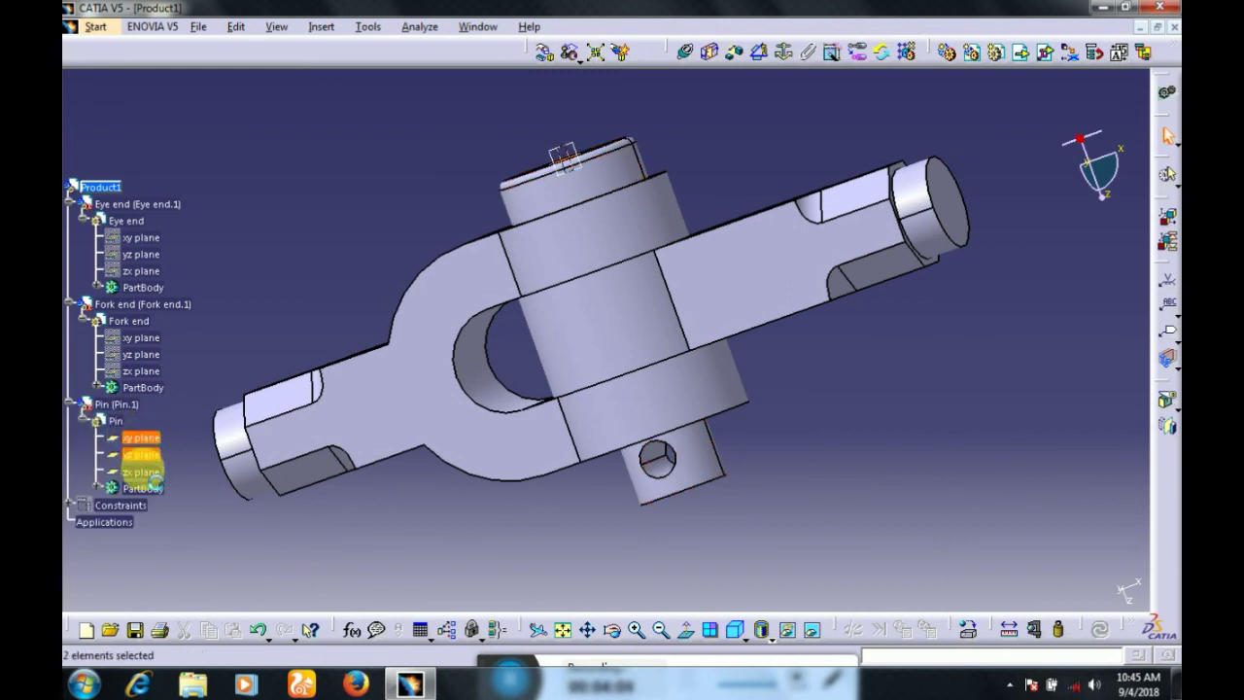
right_click(150, 477)
click(190, 280)
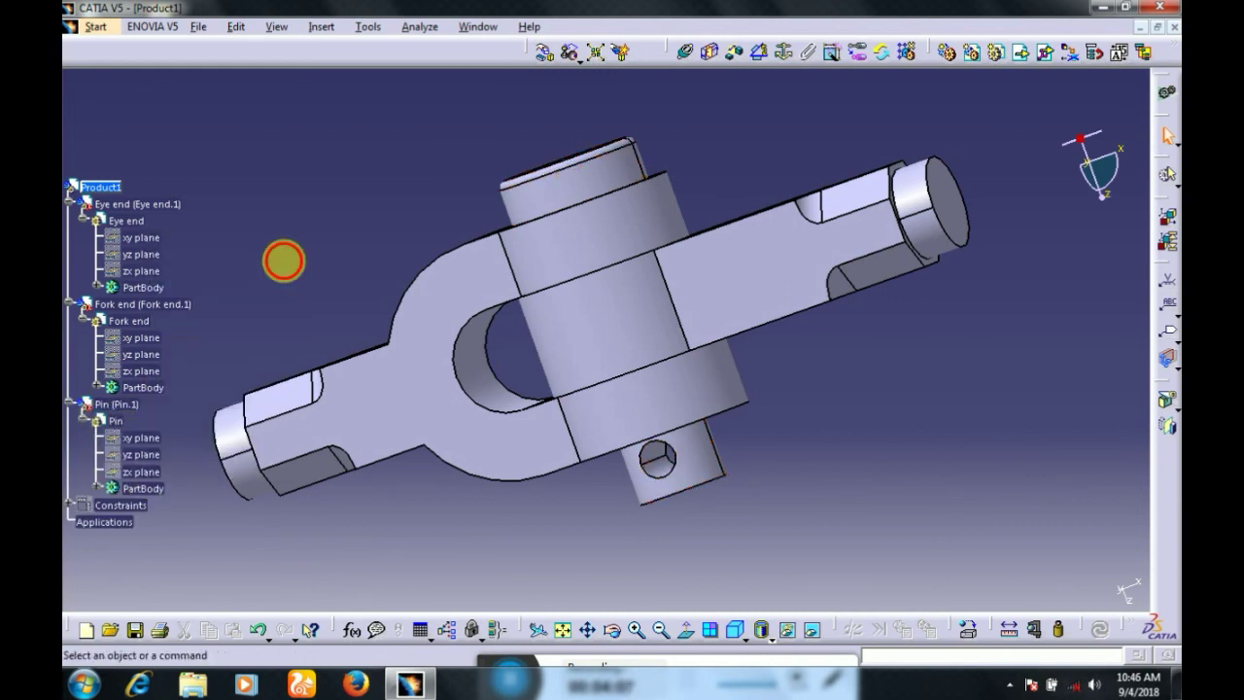
Save the assembly as a CATProduct named Product1 in the Knuckle joint Assembly folder
click(562, 629)
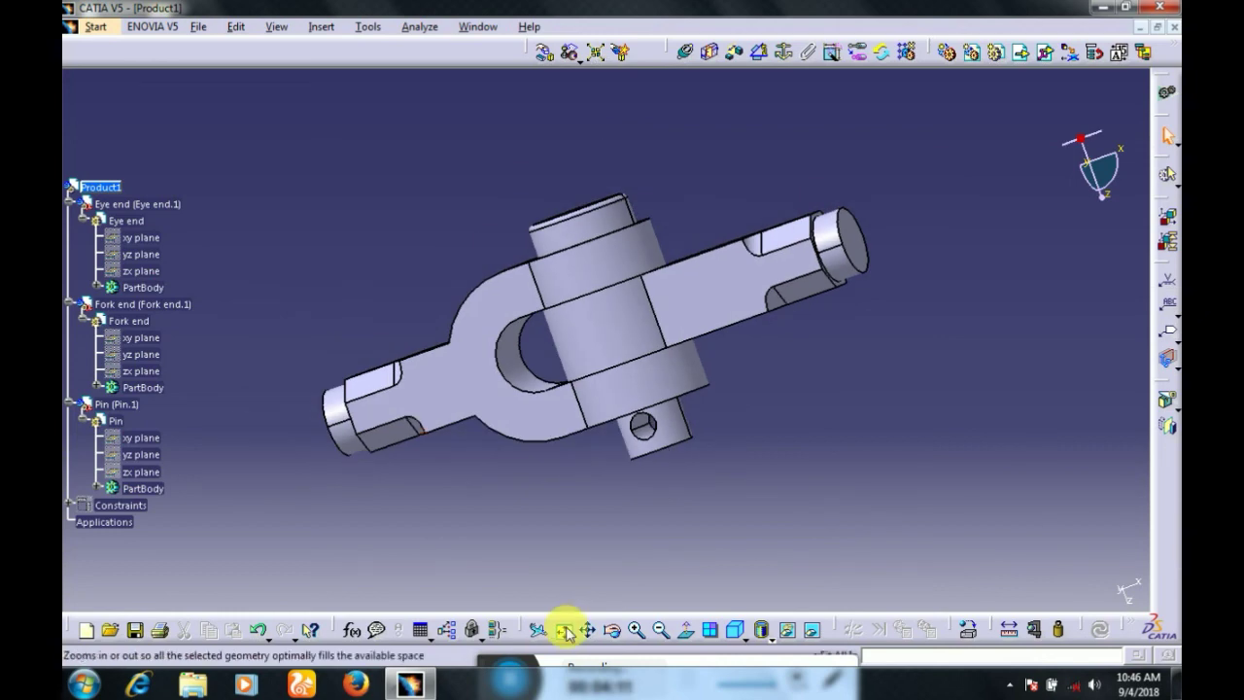
click(736, 631)
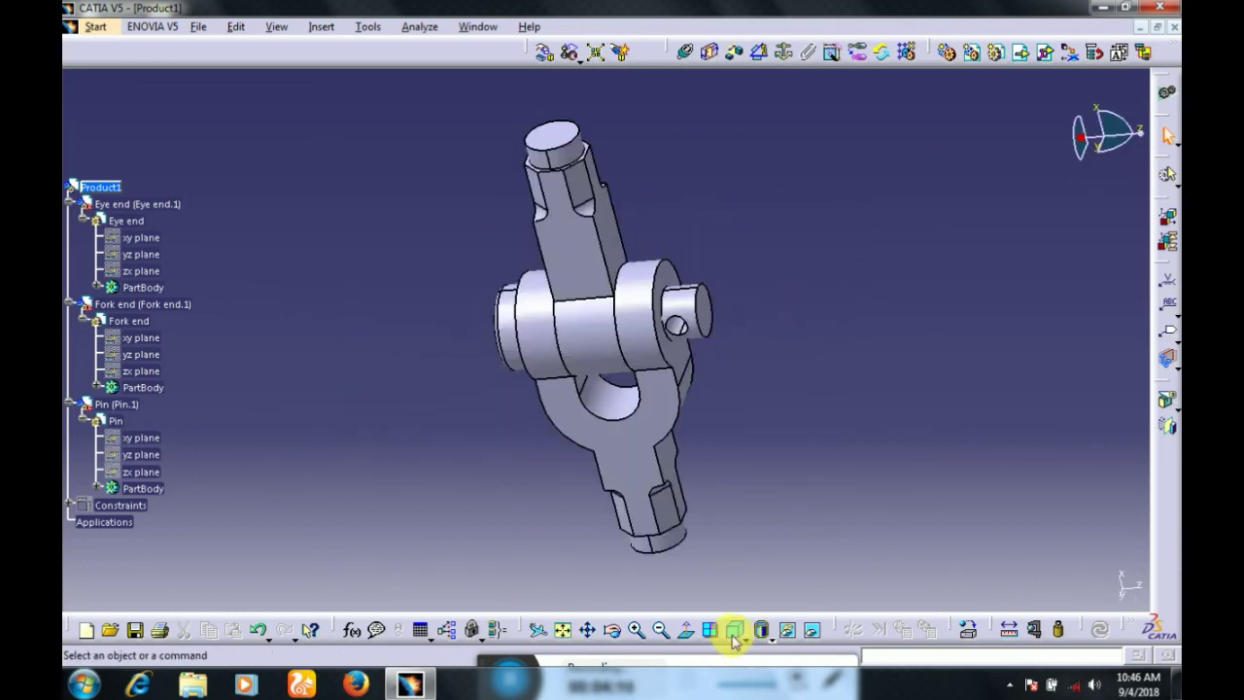
middle_drag(639, 390, 804, 415)
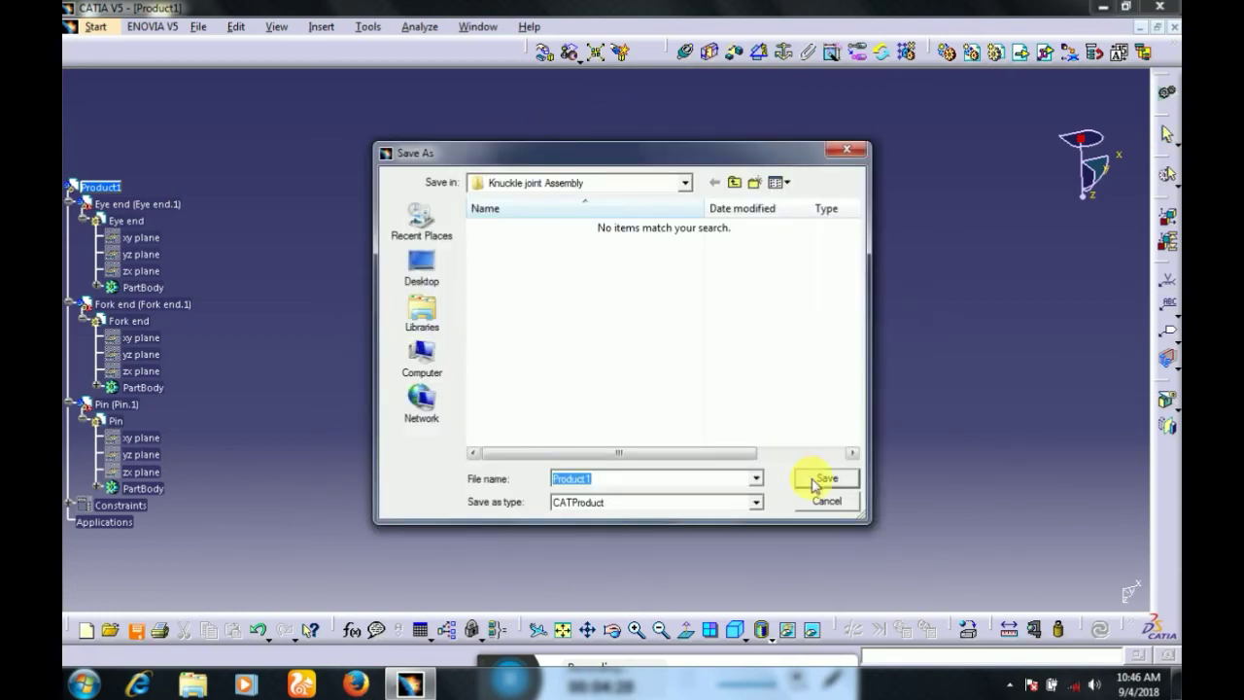
click(817, 479)
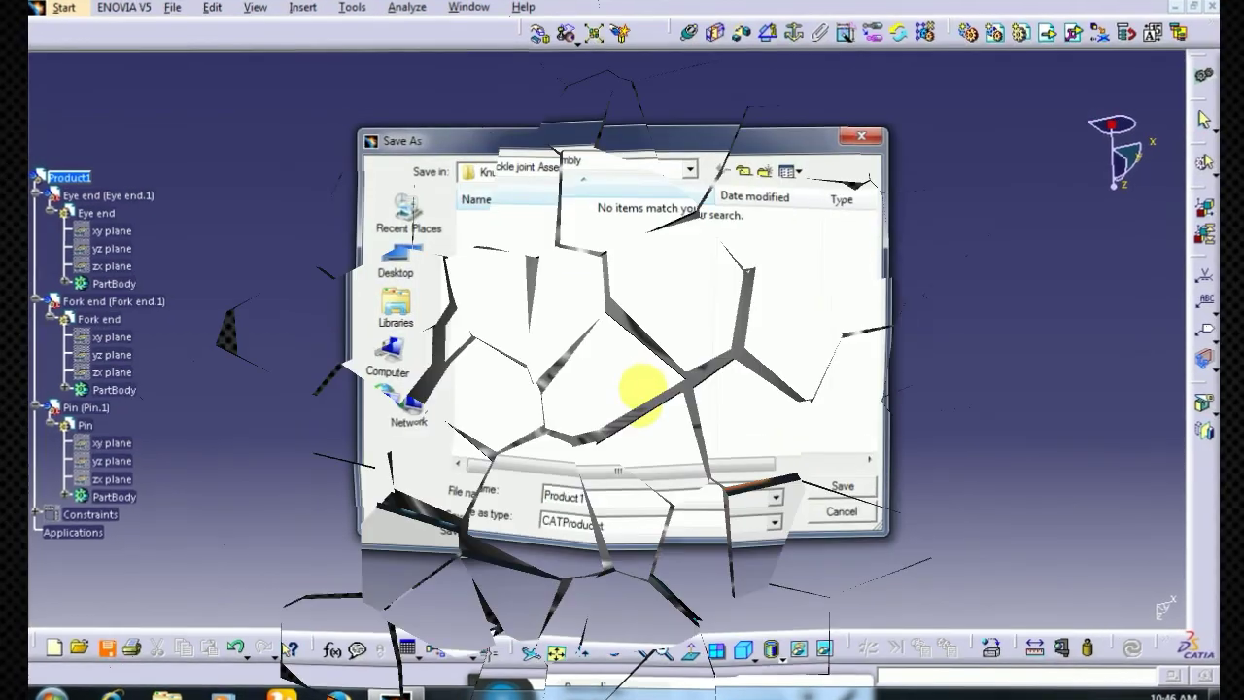